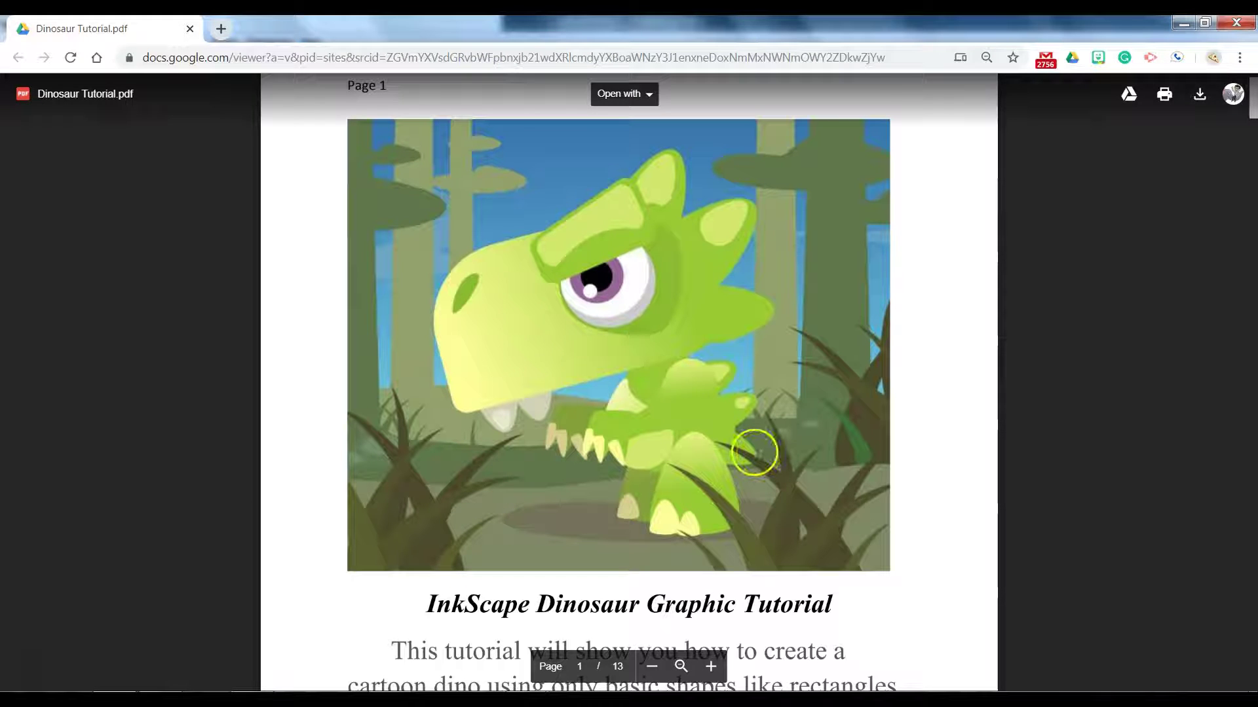
# Read through the Dinosaur Tutorial PDF in the browser to Step 7 on page 8, covering the rounded box for the brow.
pyautogui.hotkey('alt', 'Tab')
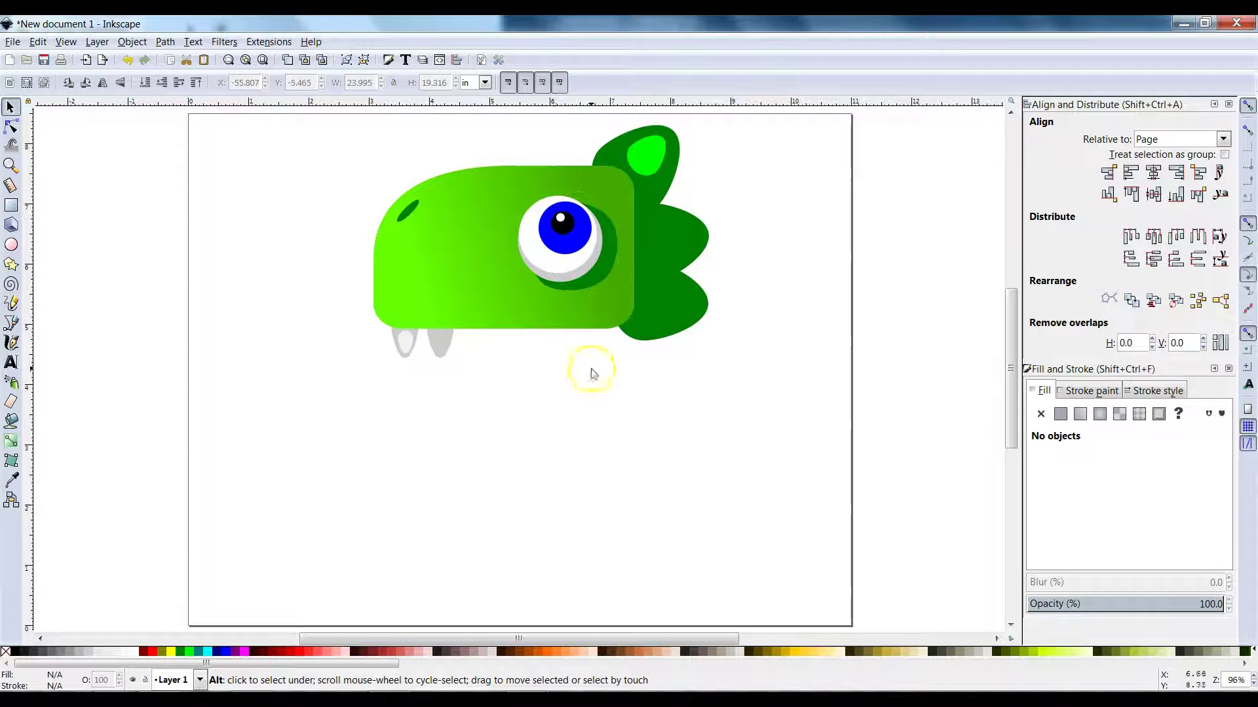
pyautogui.hotkey('alt', 'Tab')
pyautogui.scroll(-20, 557, 441)
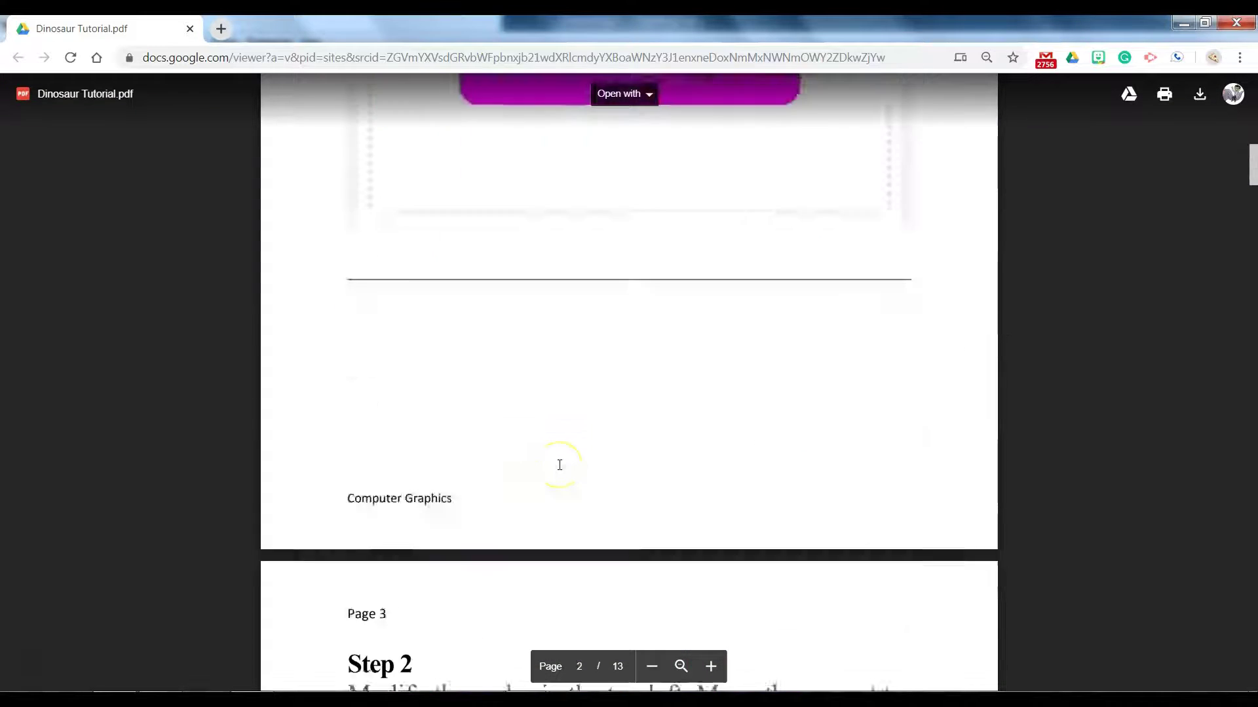
pyautogui.scroll(-12, 559, 465)
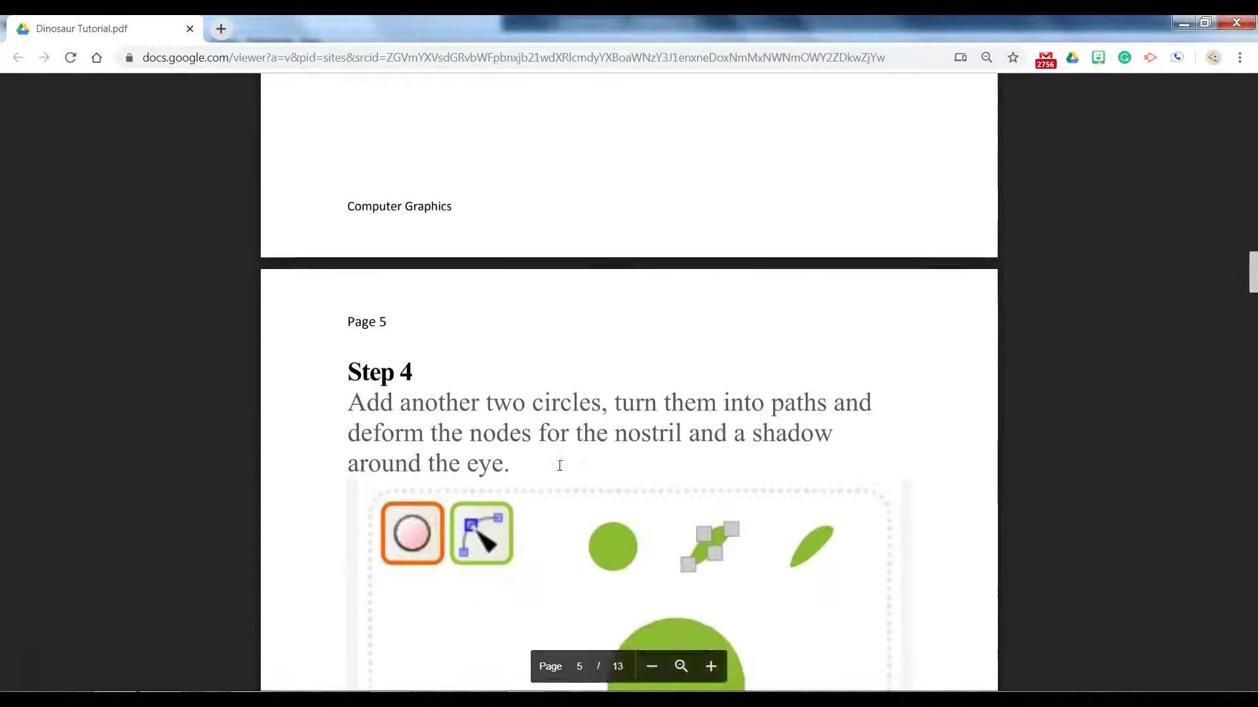
pyautogui.scroll(-12, 559, 465)
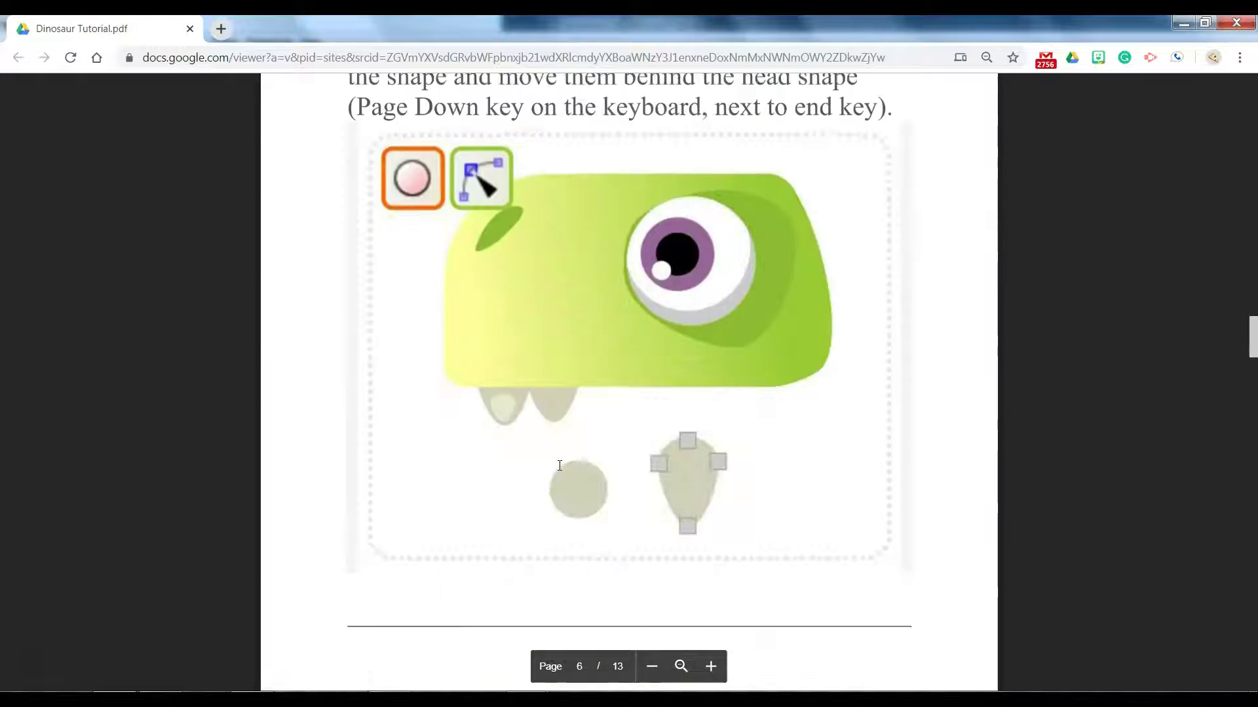
pyautogui.scroll(-12, 560, 465)
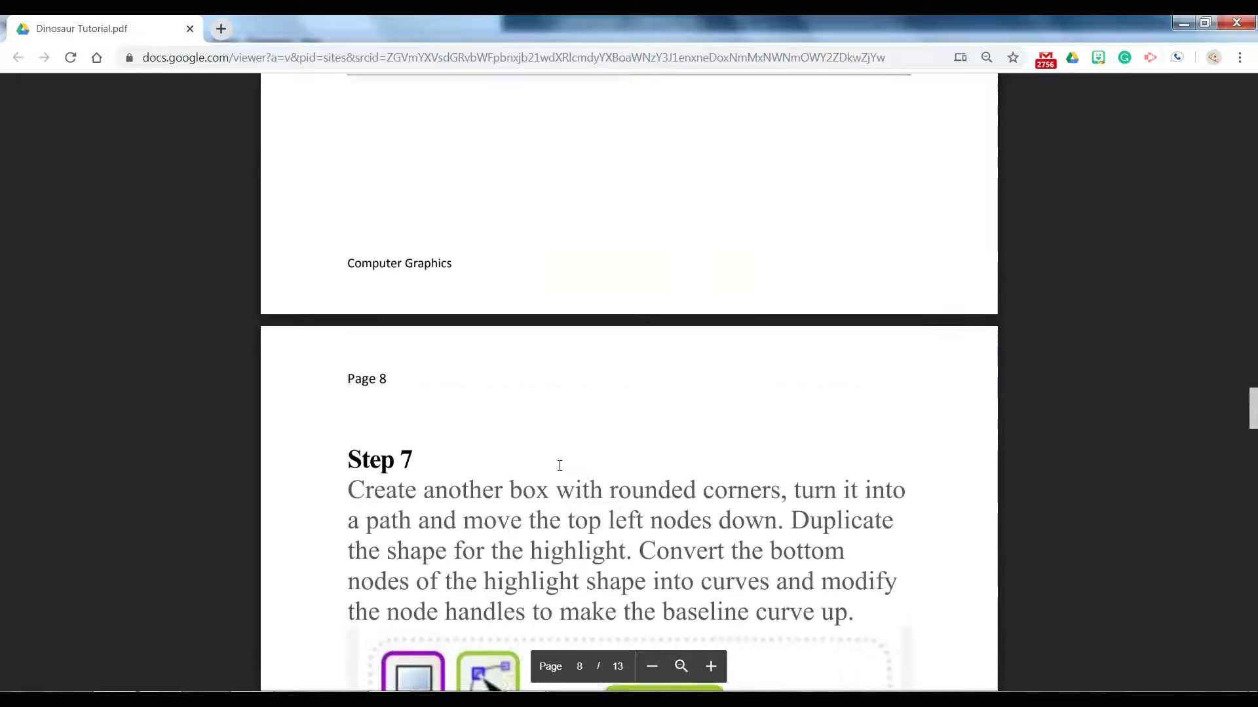
pyautogui.scroll(-2, 559, 465)
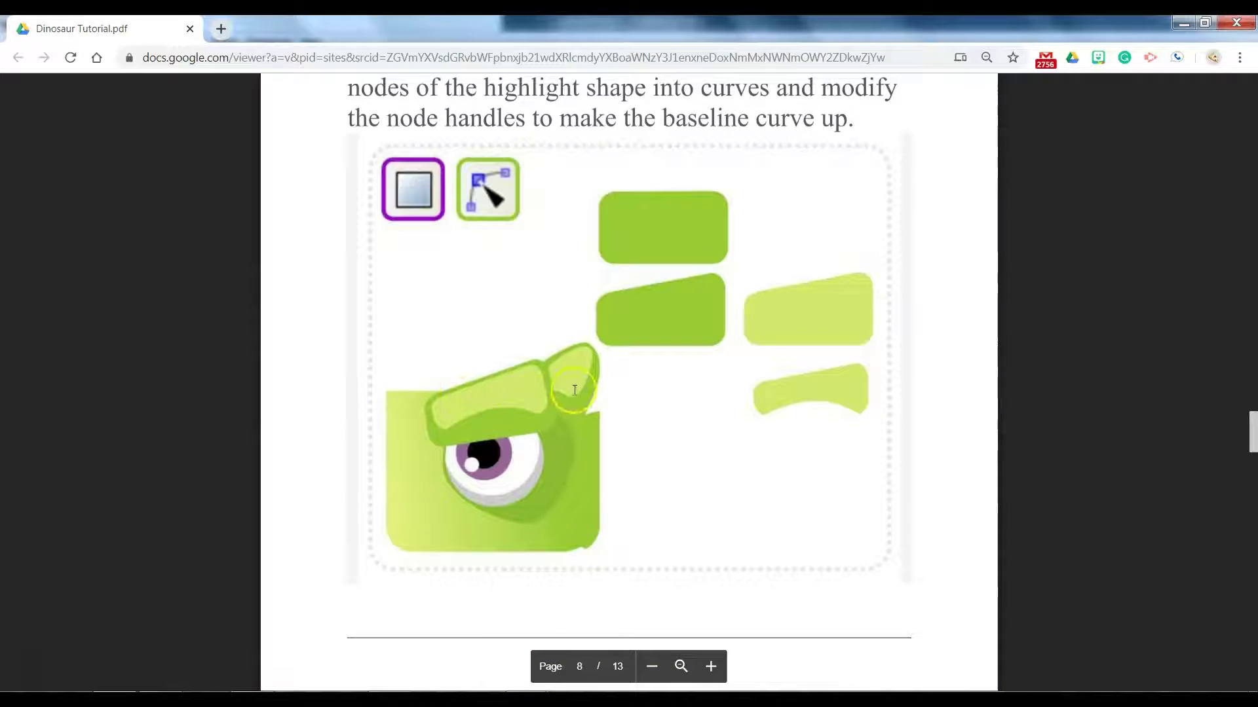
pyautogui.scroll(1, 659, 243)
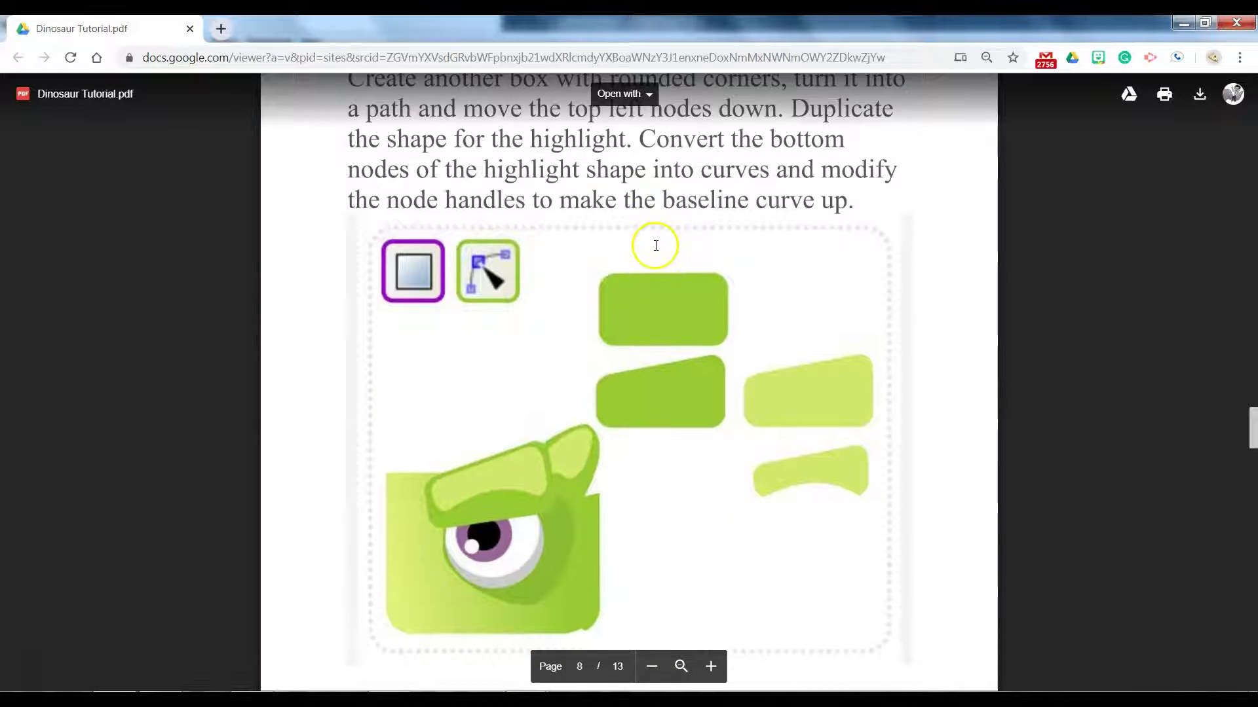
pyautogui.scroll(1, 656, 295)
pyautogui.scroll(-1, 675, 321)
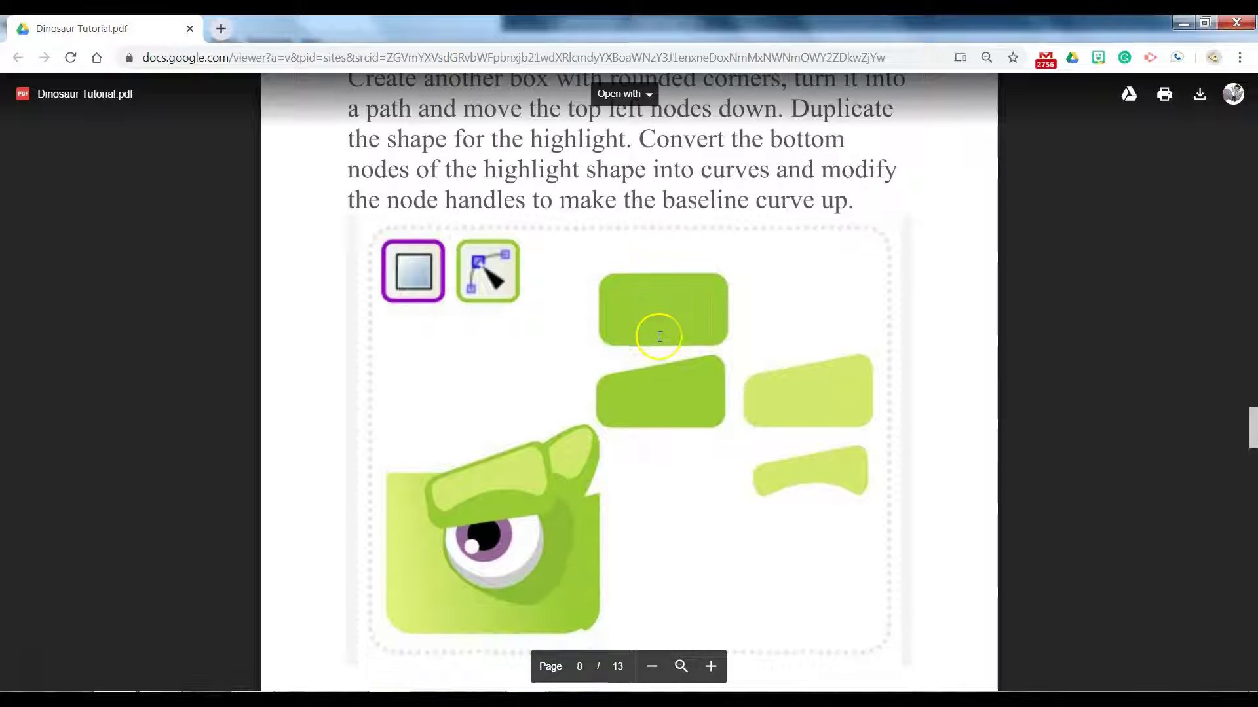
# Switch to Inkscape and draw a rounded rectangle about 1.85 by 0.89 in below the teeth, with corner rounding about 0.2 in.
pyautogui.hotkey('alt', 'Tab')
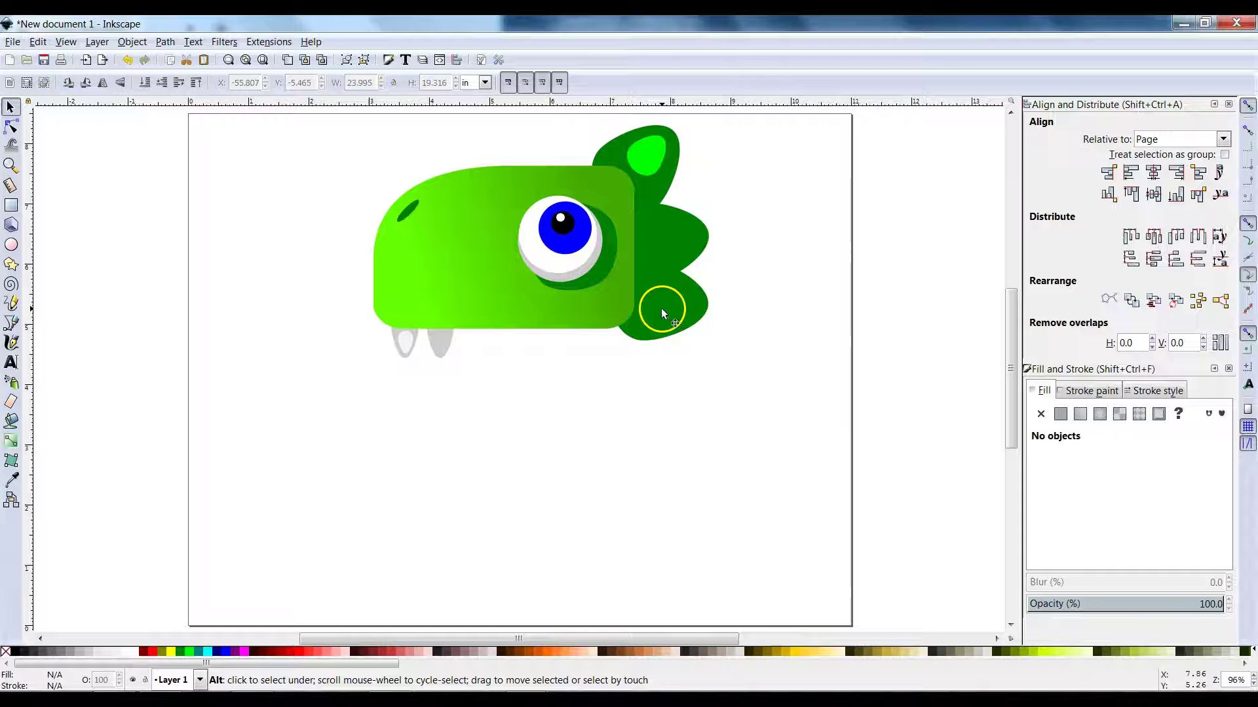
pyautogui.click(11, 206)
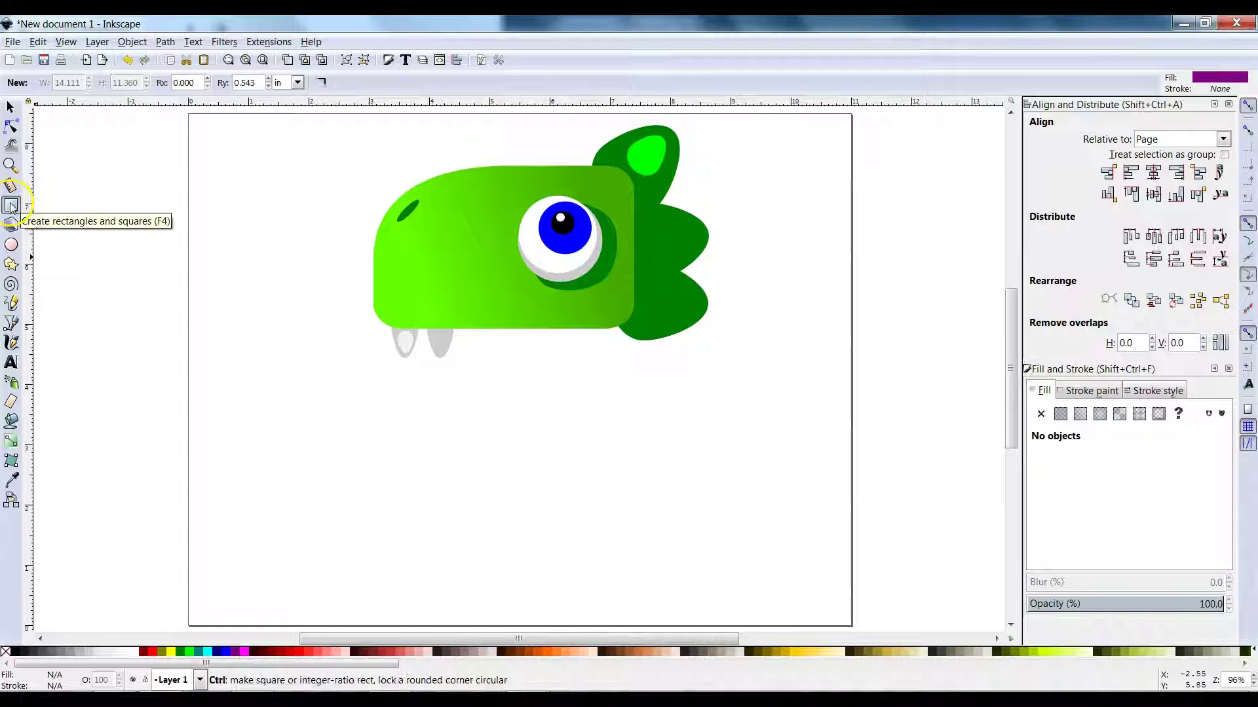
pyautogui.moveTo(389, 391)
pyautogui.mouseDown()
pyautogui.moveTo(537, 433)
pyautogui.moveTo(500, 444)
pyautogui.mouseUp()
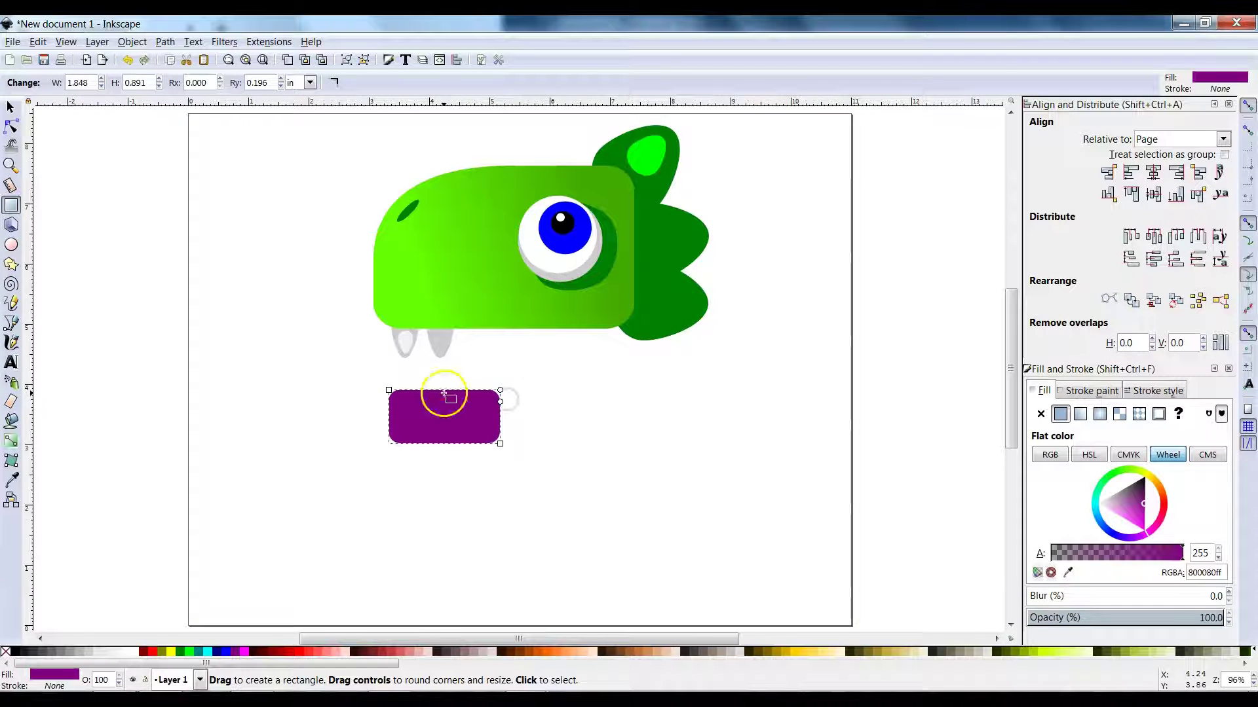
pyautogui.scroll(2, 439, 400)
pyautogui.moveTo(500, 412); pyautogui.dragTo(500, 402)
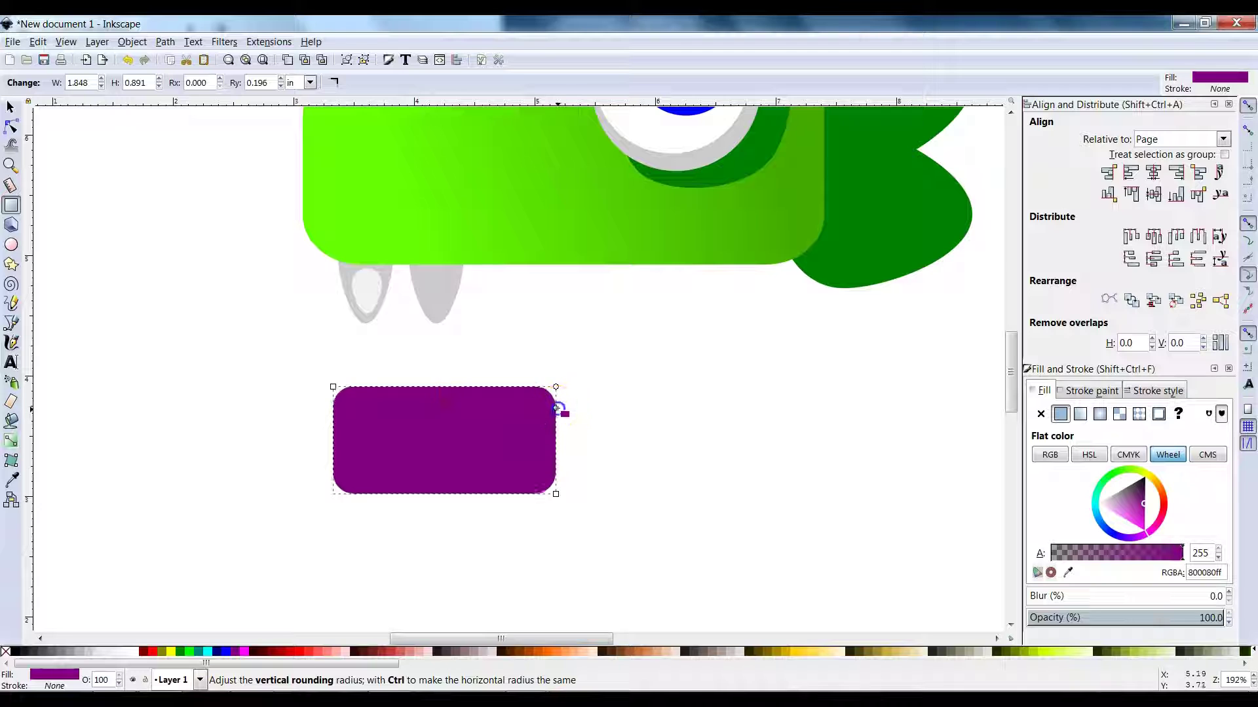
# Convert the purple rounded rectangle below the head from an object to a path.
pyautogui.click(10, 106)
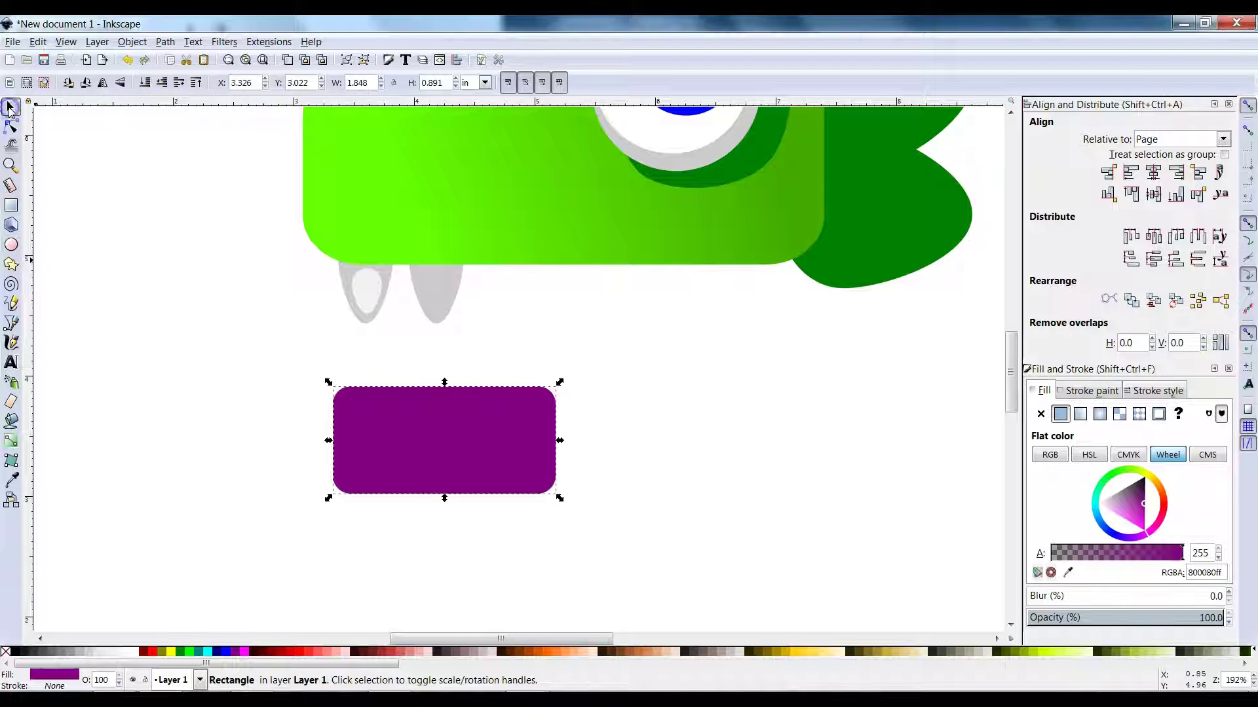
pyautogui.click(163, 42)
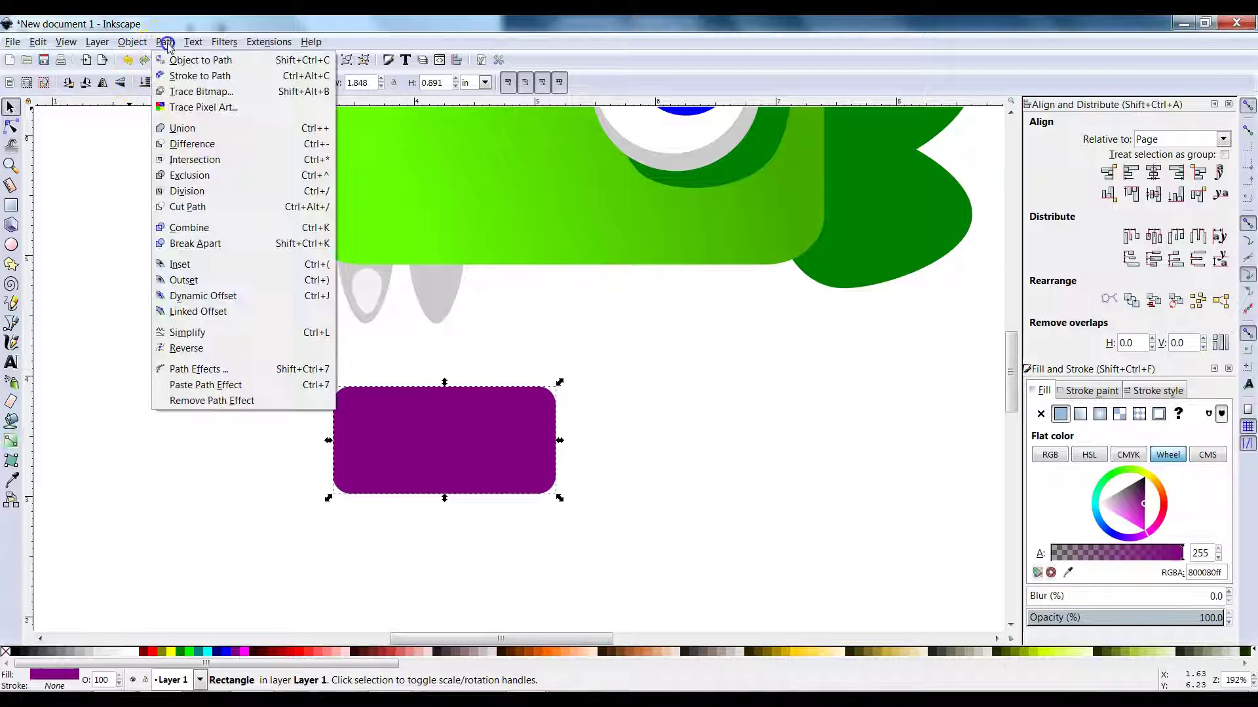
pyautogui.click(173, 64)
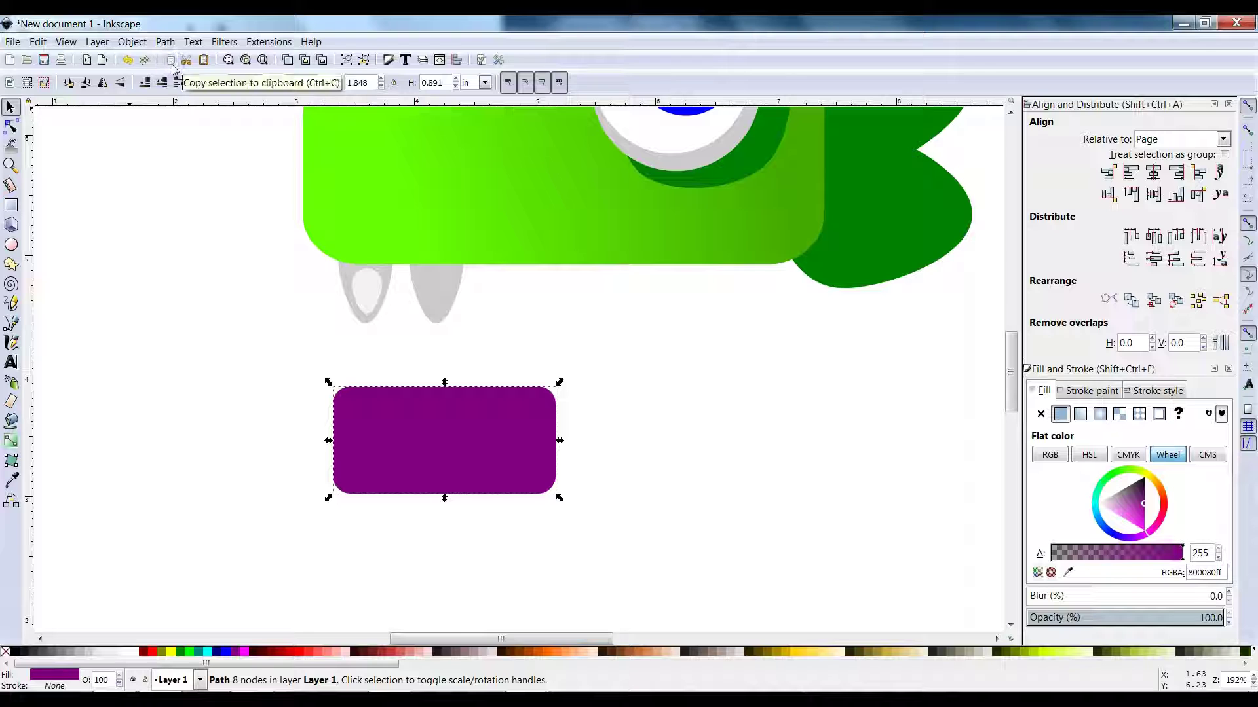
pyautogui.press('ctrl')
pyautogui.press('ctrl')
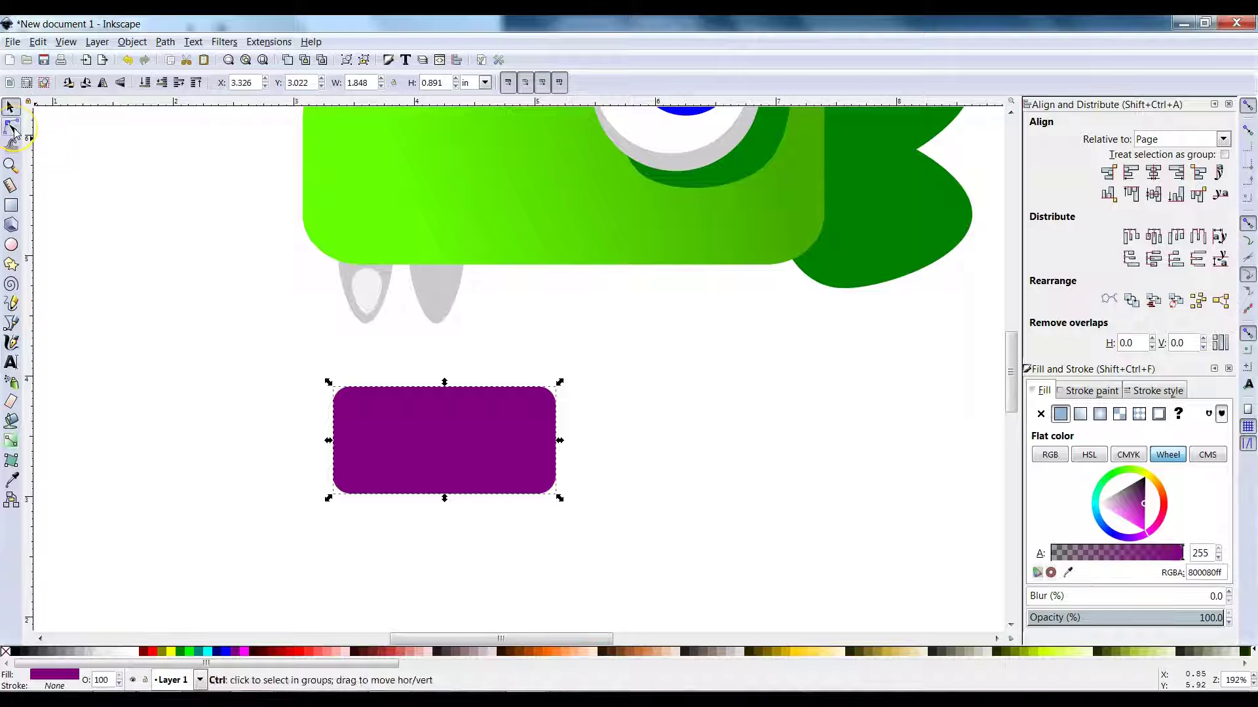
# Try lowering the two upper-left corner nodes of the purple shape, then undo back to the plain rounded rectangle.
pyautogui.click(11, 127)
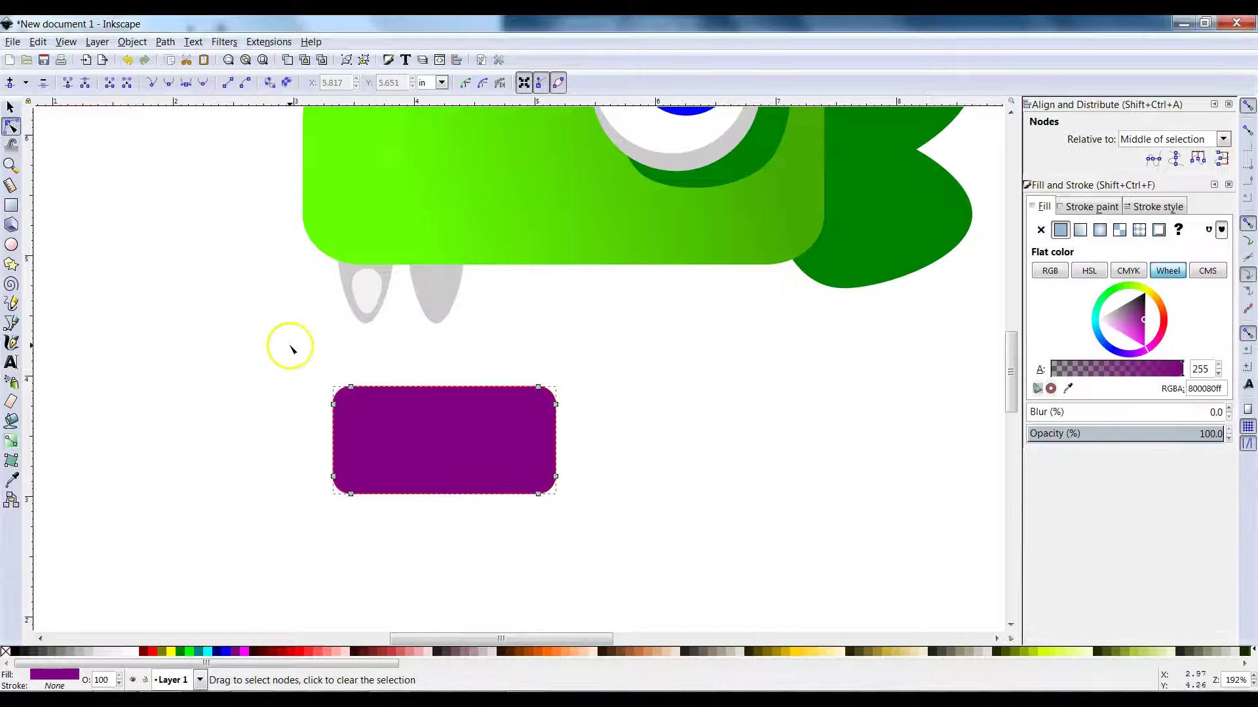
pyautogui.moveTo(347, 393); pyautogui.dragTo(346, 395)
pyautogui.scroll(2, 342, 397)
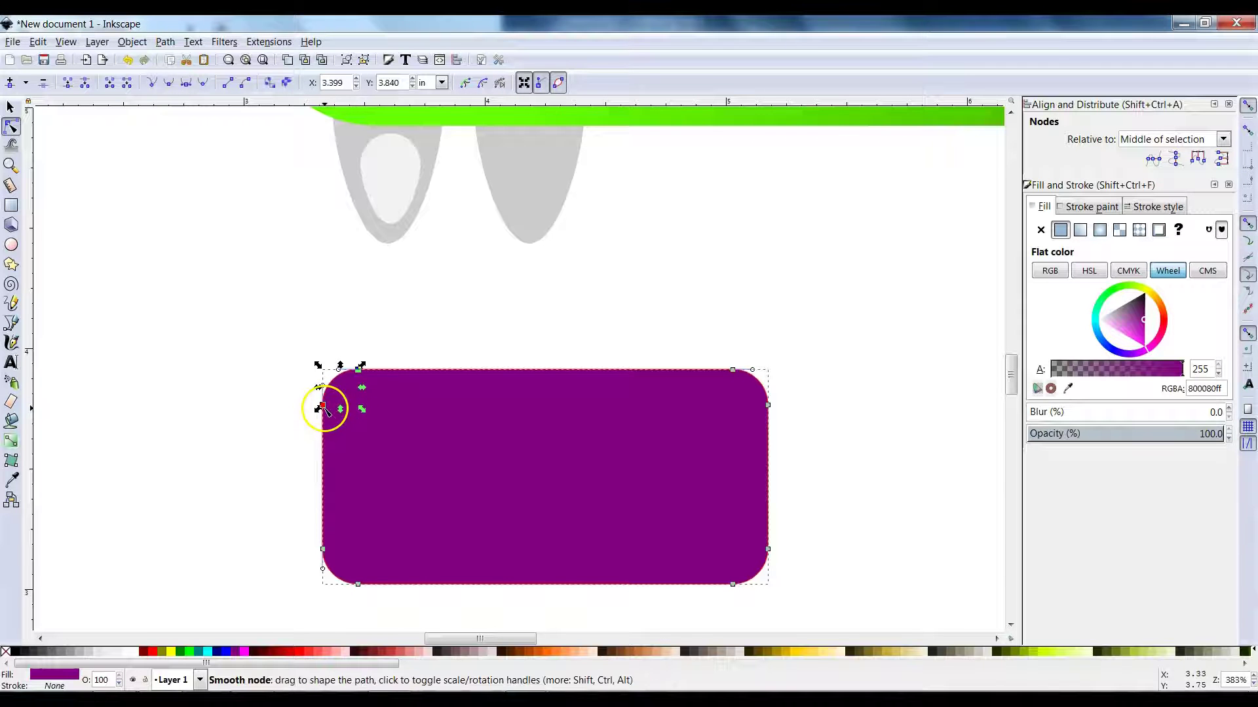
pyautogui.moveTo(324, 409); pyautogui.dragTo(327, 469)
pyautogui.click(290, 386)
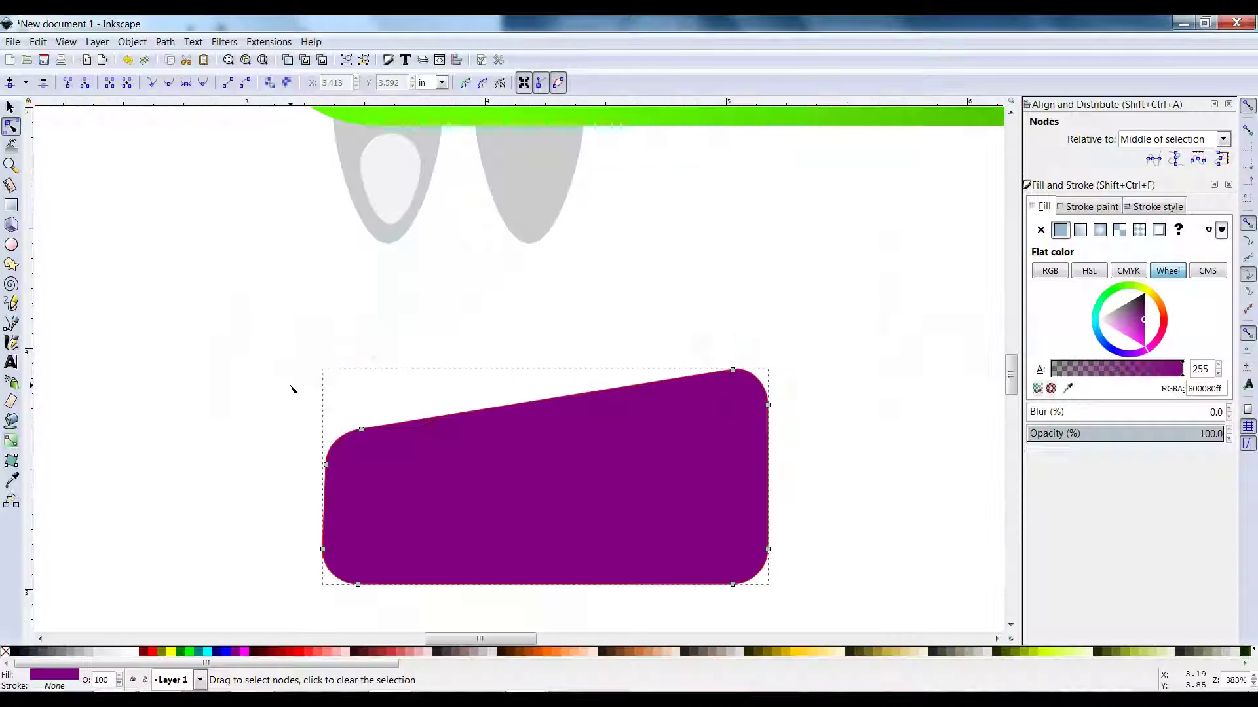
pyautogui.hotkey('ctrl', 'z')
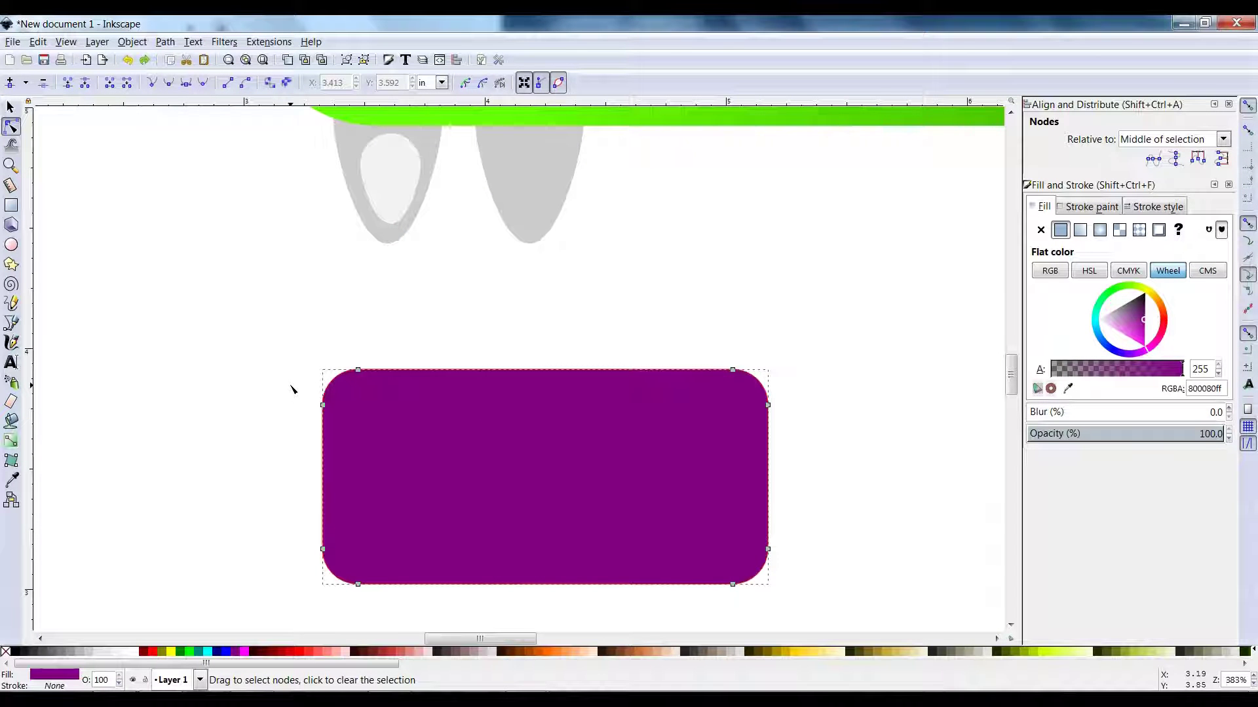
pyautogui.click(328, 385)
pyautogui.click(341, 426)
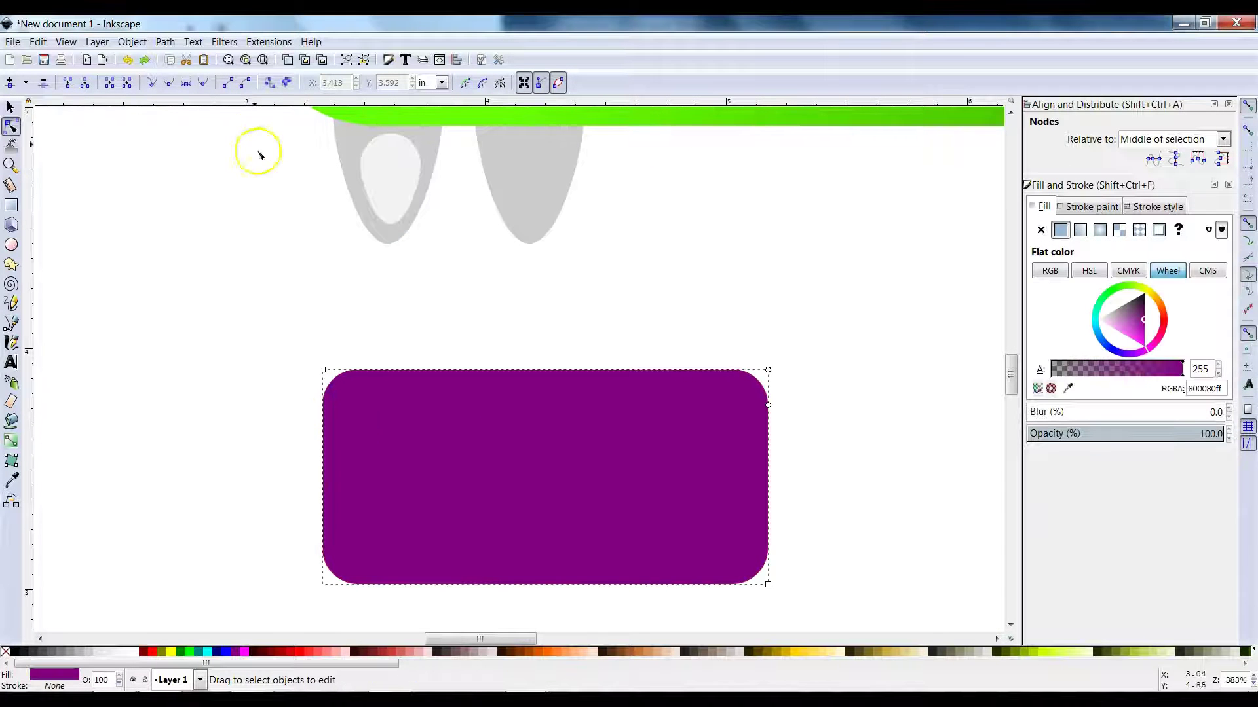
# Convert the rounded rectangle to a path and lower its two upper-left corner nodes so the upper edge slopes.
pyautogui.click(165, 42)
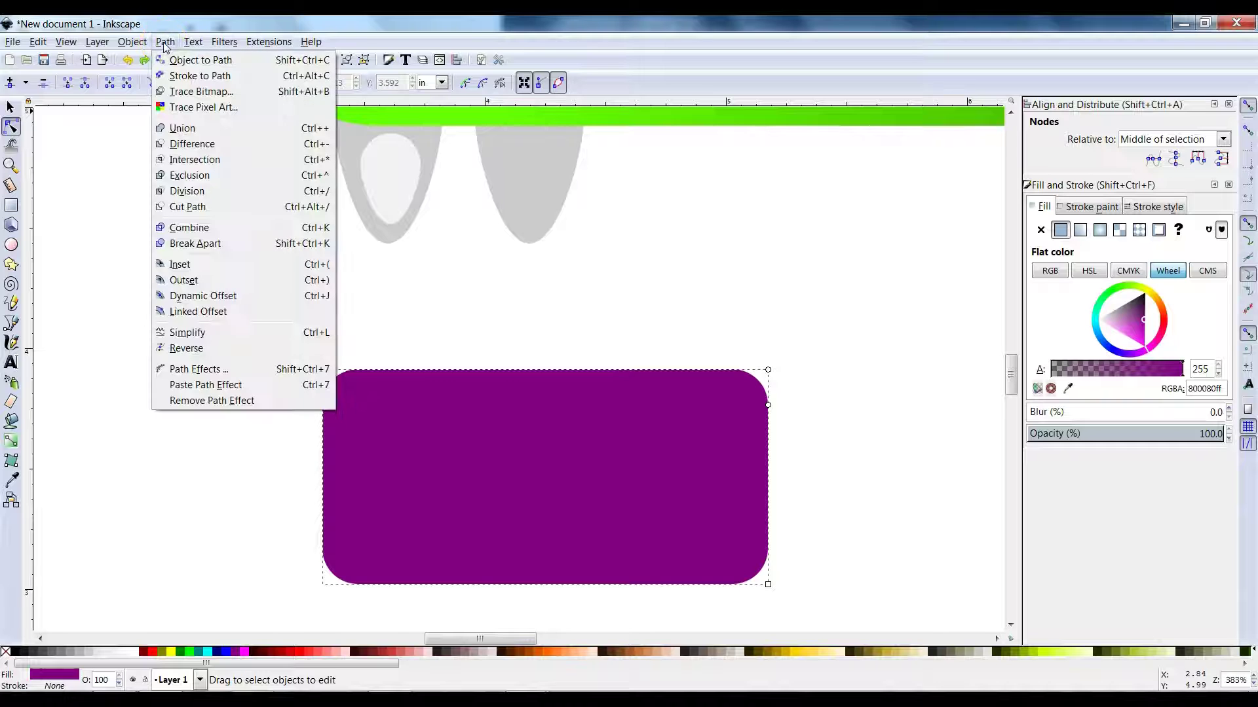
pyautogui.click(171, 58)
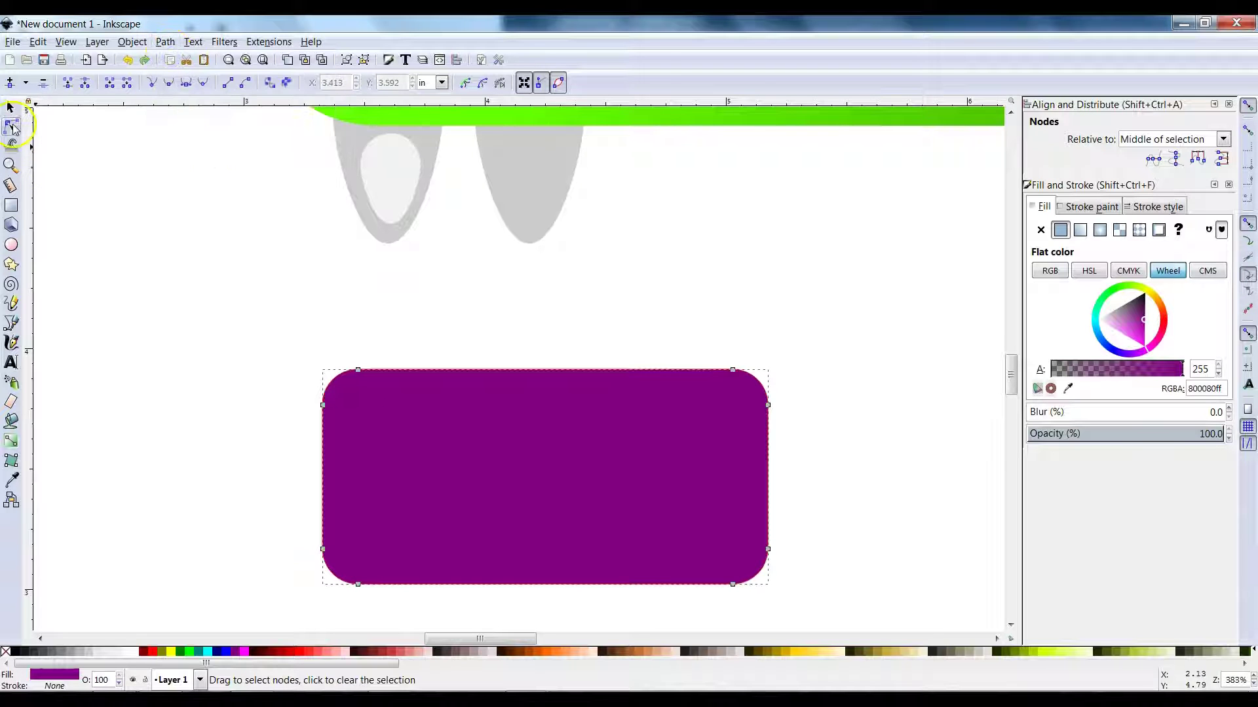
pyautogui.moveTo(301, 335); pyautogui.dragTo(379, 388)
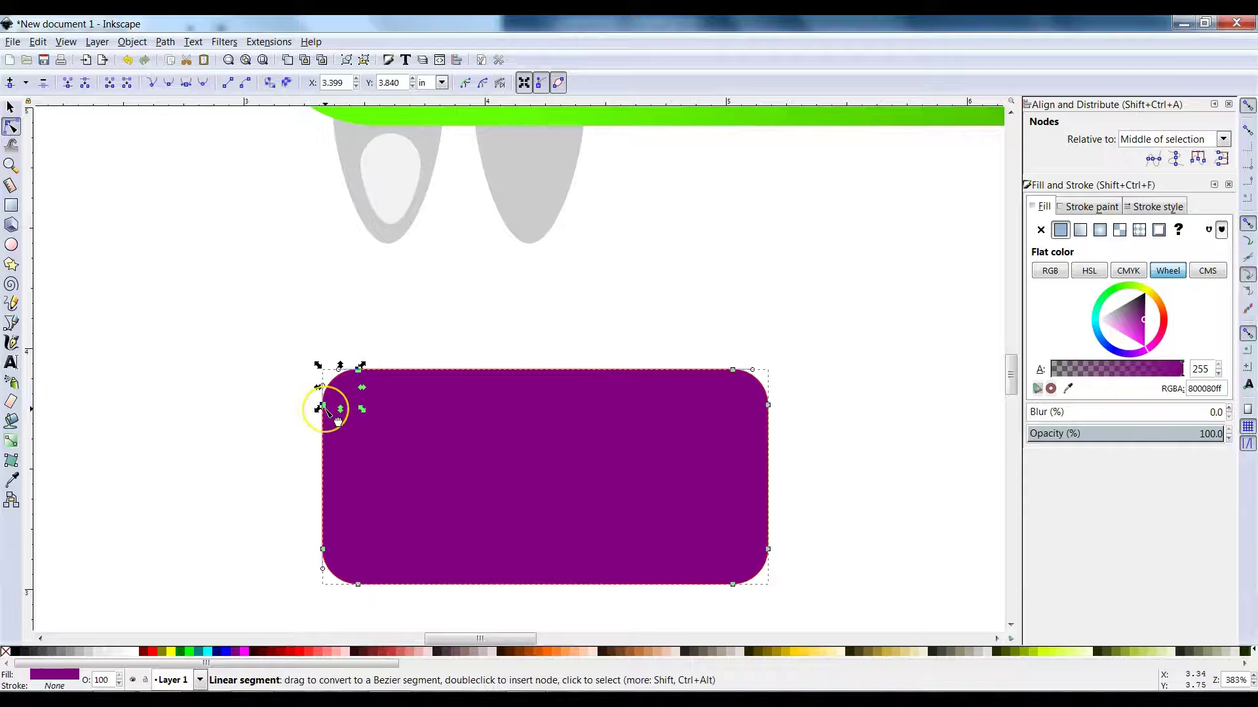
pyautogui.moveTo(327, 411); pyautogui.dragTo(325, 470)
pyautogui.click(10, 106)
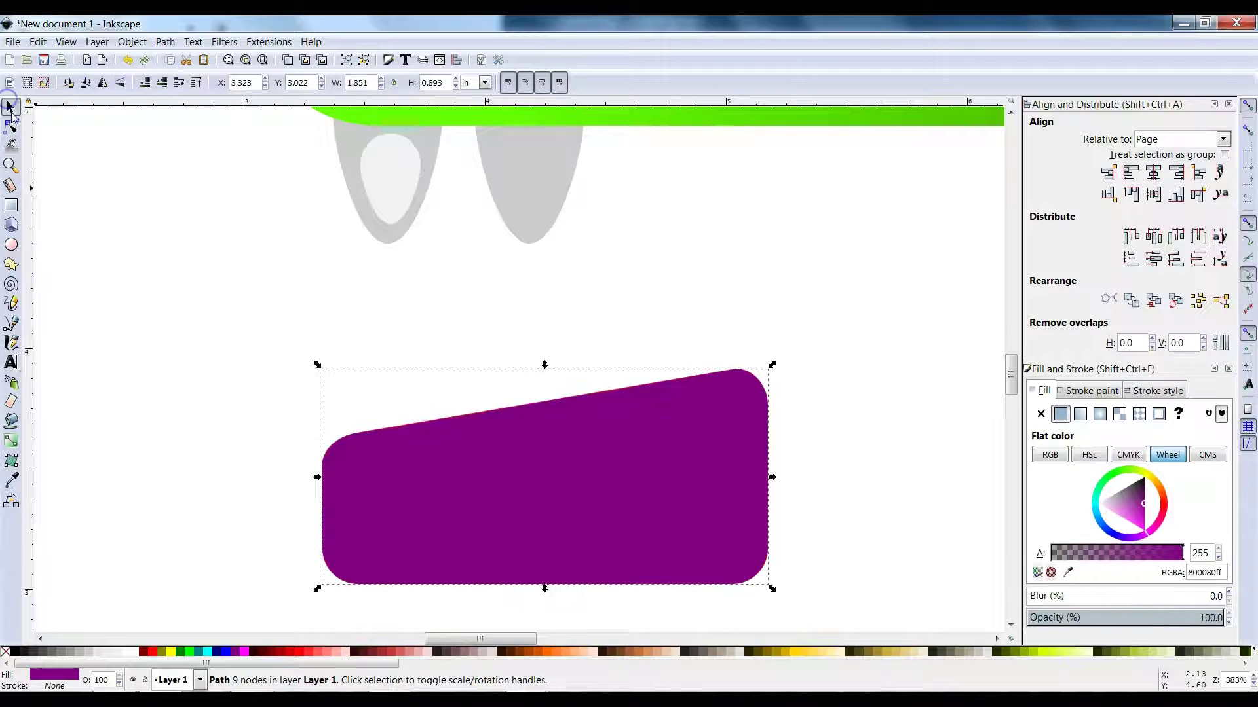
pyautogui.click(137, 203)
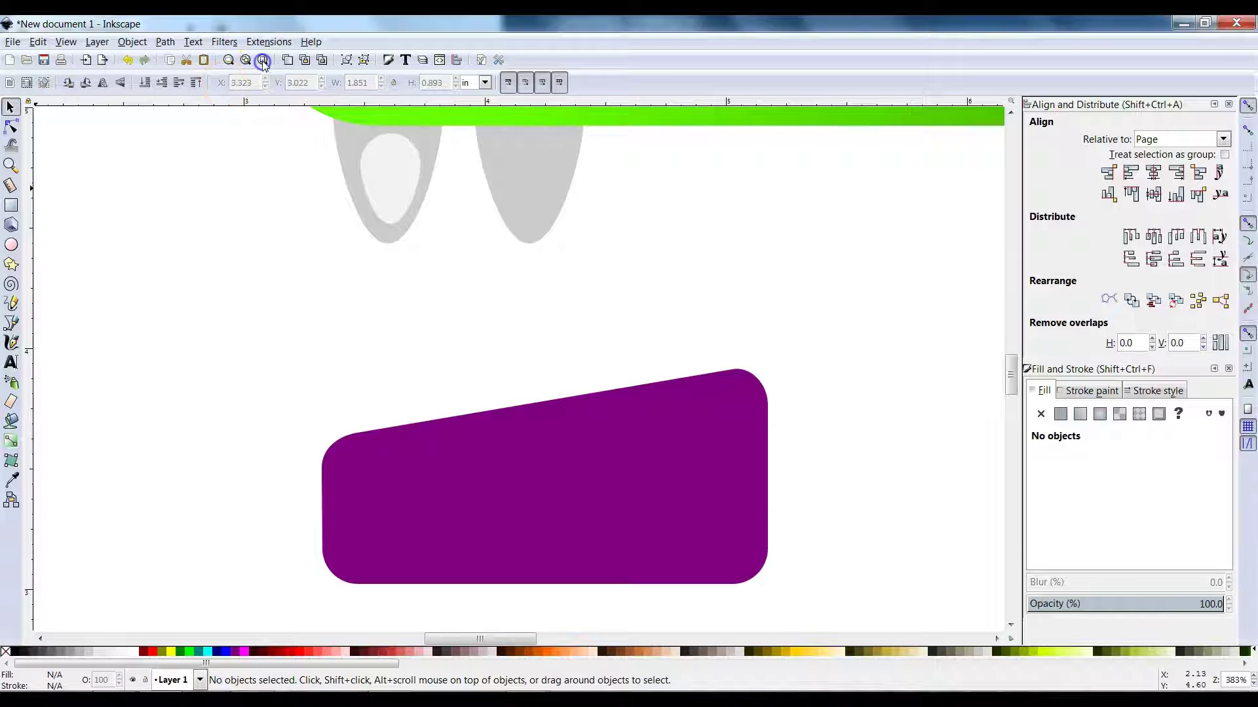
pyautogui.click(266, 206)
pyautogui.click(263, 60)
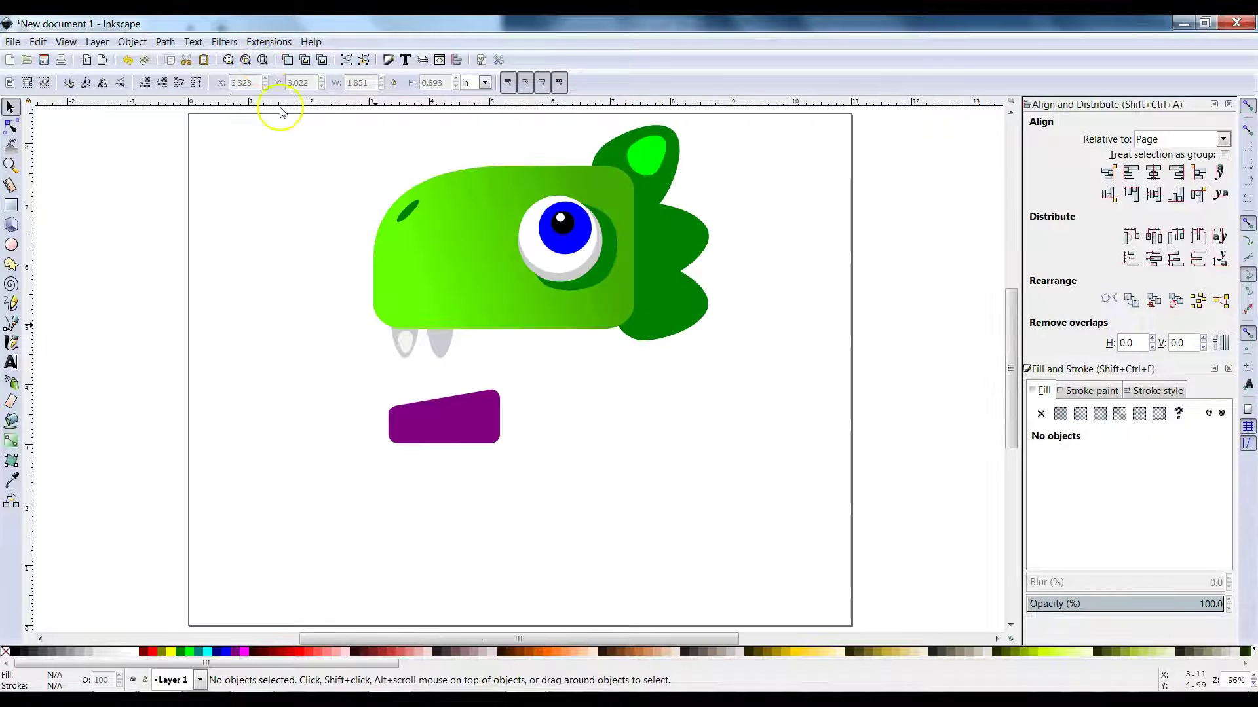
# Fill the sloped purple shape with the green 44aa00, checking it against the tutorial picture.
pyautogui.click(430, 415)
pyautogui.hotkey('alt', 'Tab')
pyautogui.hotkey('alt', 'Tab')
pyautogui.click(493, 415)
pyautogui.moveTo(202, 663); pyautogui.dragTo(466, 677)
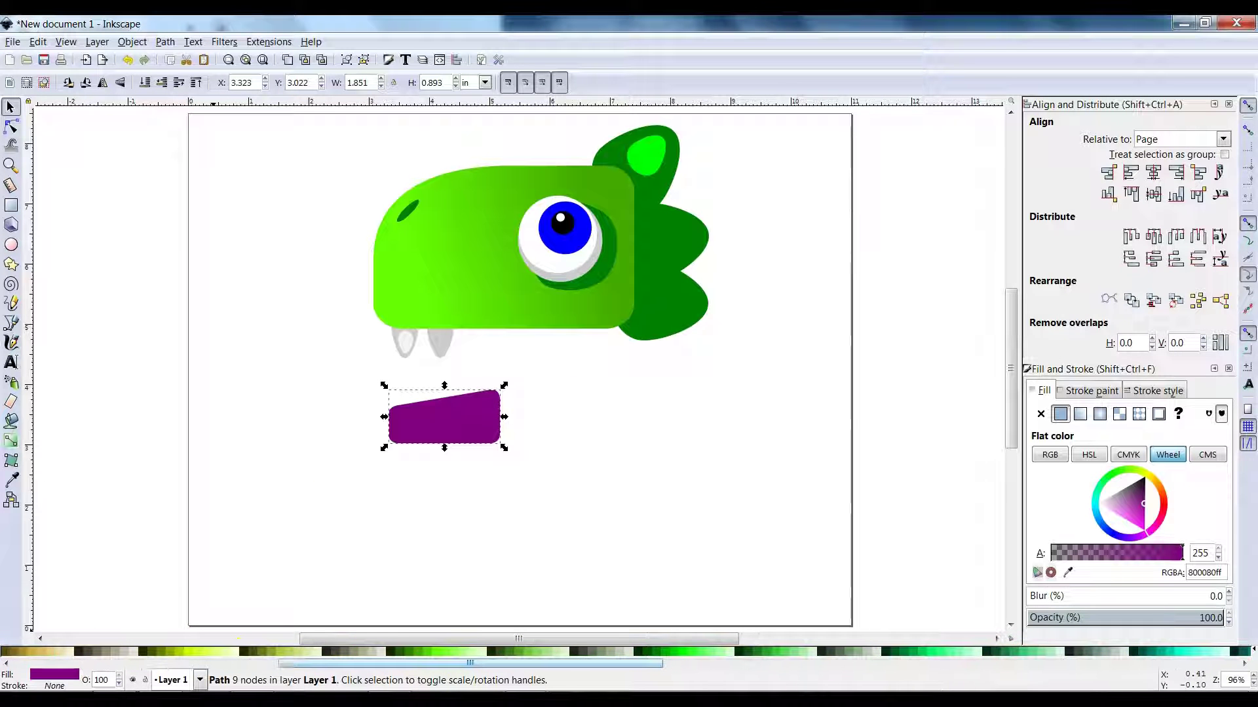
pyautogui.click(423, 650)
# Move the green shape over the eye's upper edge as a brow, about X 5.33, Y 6.93 in, with snapping turned off.
pyautogui.moveTo(477, 433); pyautogui.dragTo(596, 195)
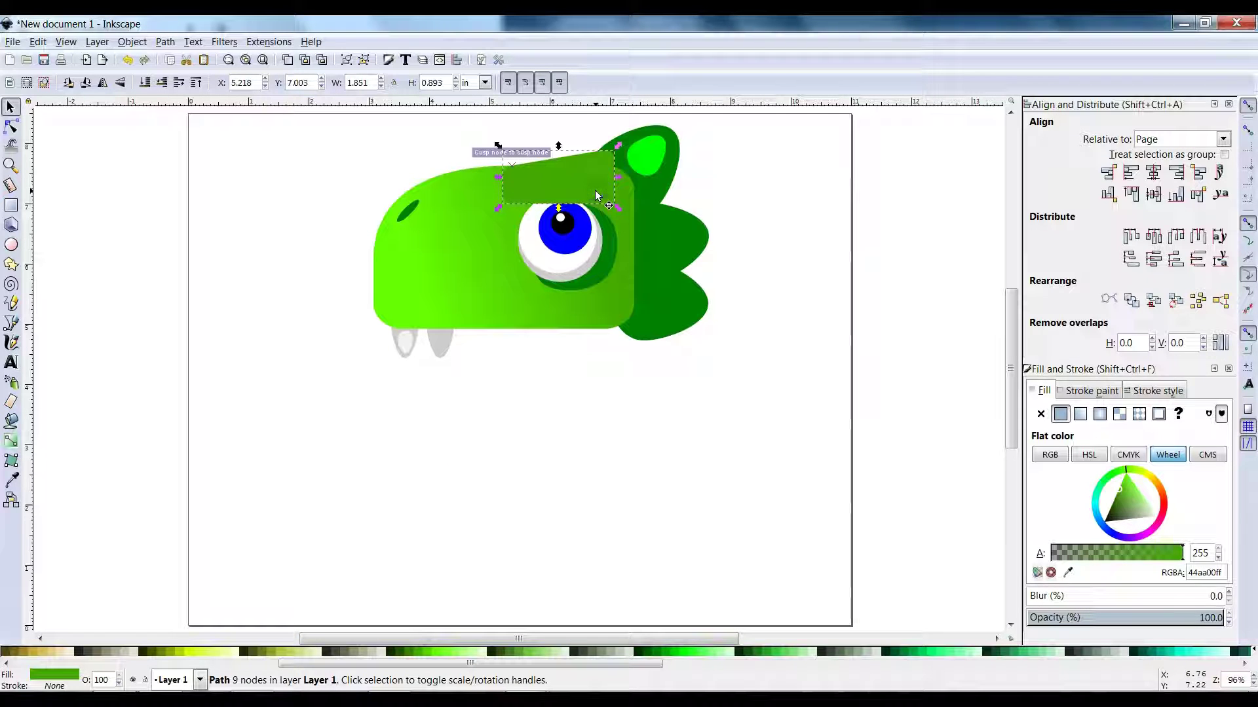
pyautogui.moveTo(526, 179)
pyautogui.mouseDown()
pyautogui.moveTo(543, 186)
pyautogui.moveTo(511, 172)
pyautogui.moveTo(516, 157)
pyautogui.mouseUp()
pyautogui.click(550, 191)
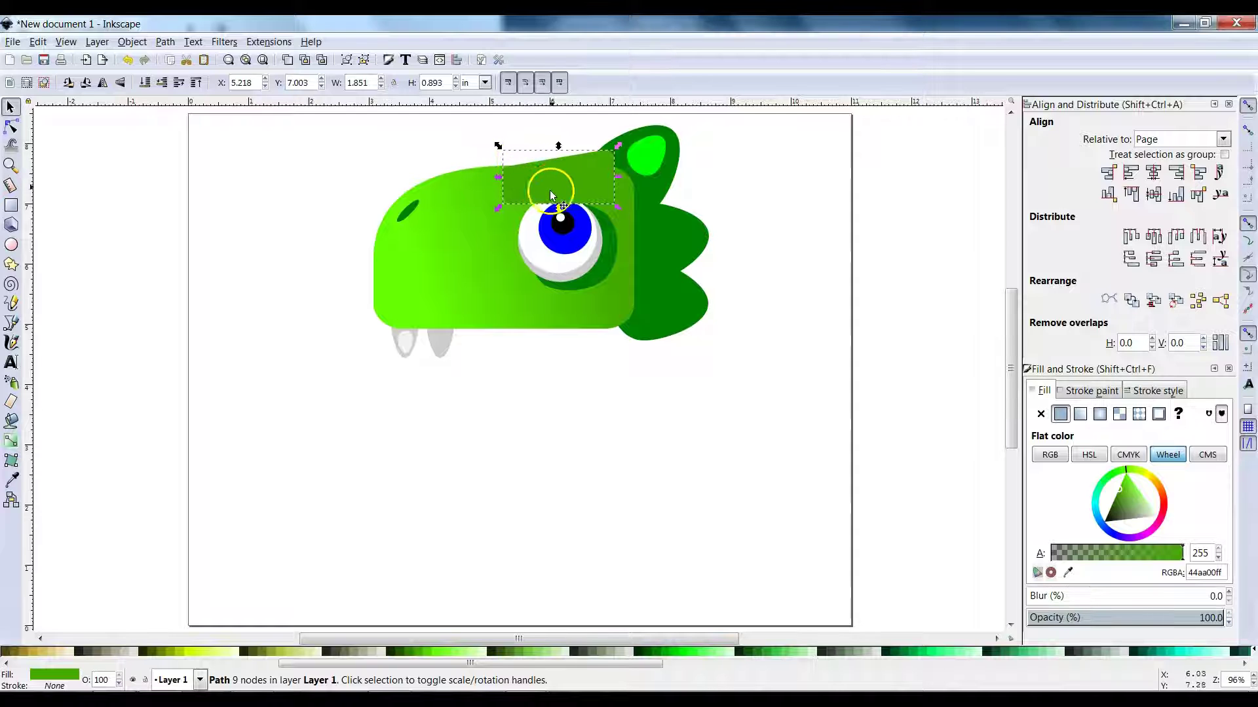
pyautogui.moveTo(592, 184); pyautogui.dragTo(595, 184)
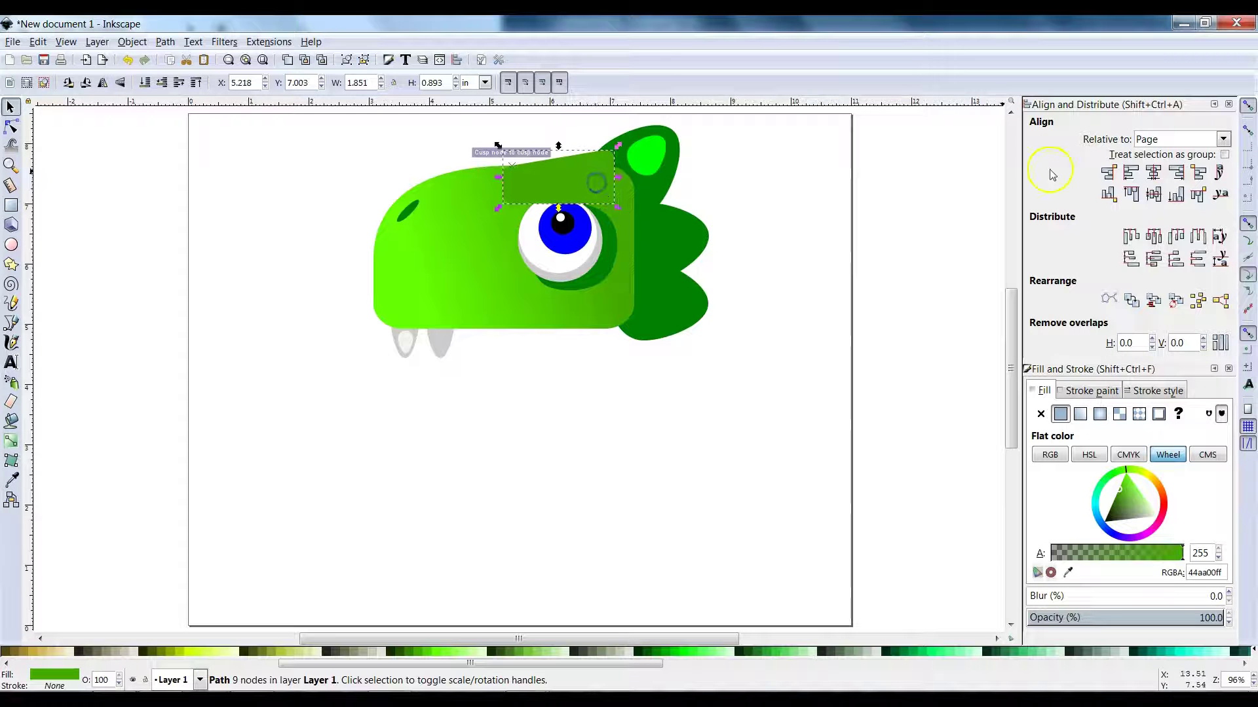
pyautogui.click(1247, 108)
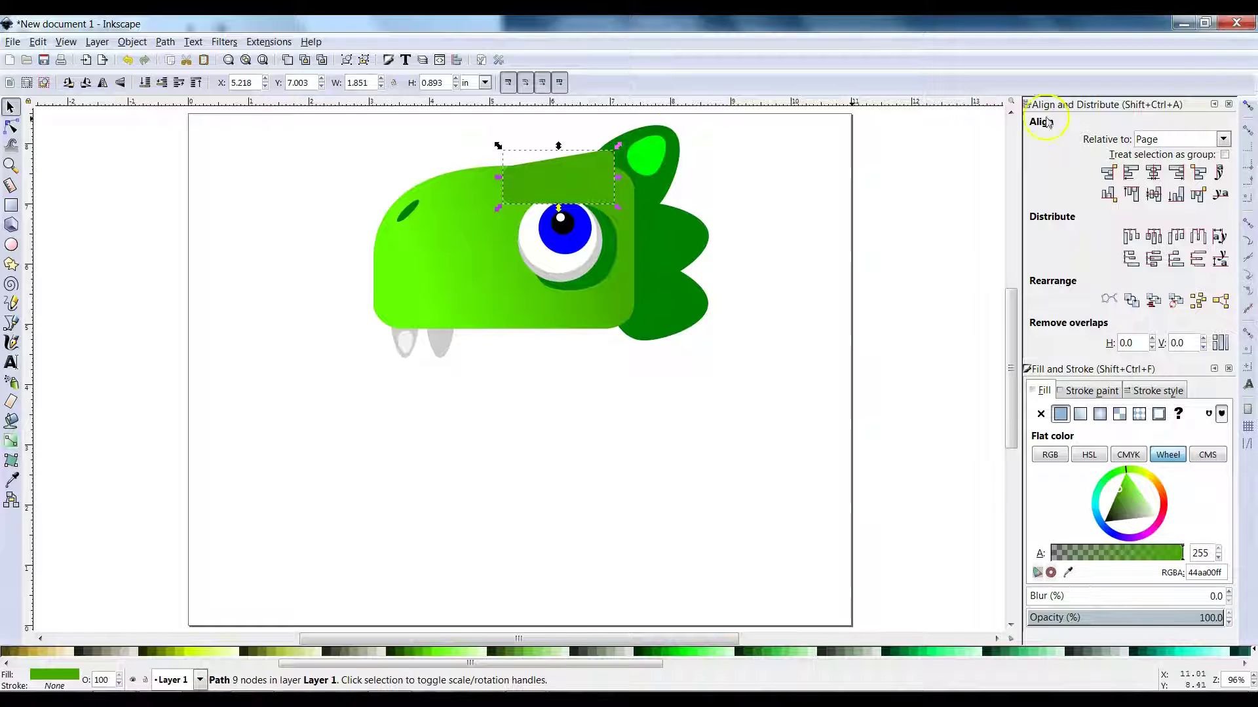
pyautogui.moveTo(519, 164); pyautogui.dragTo(526, 170)
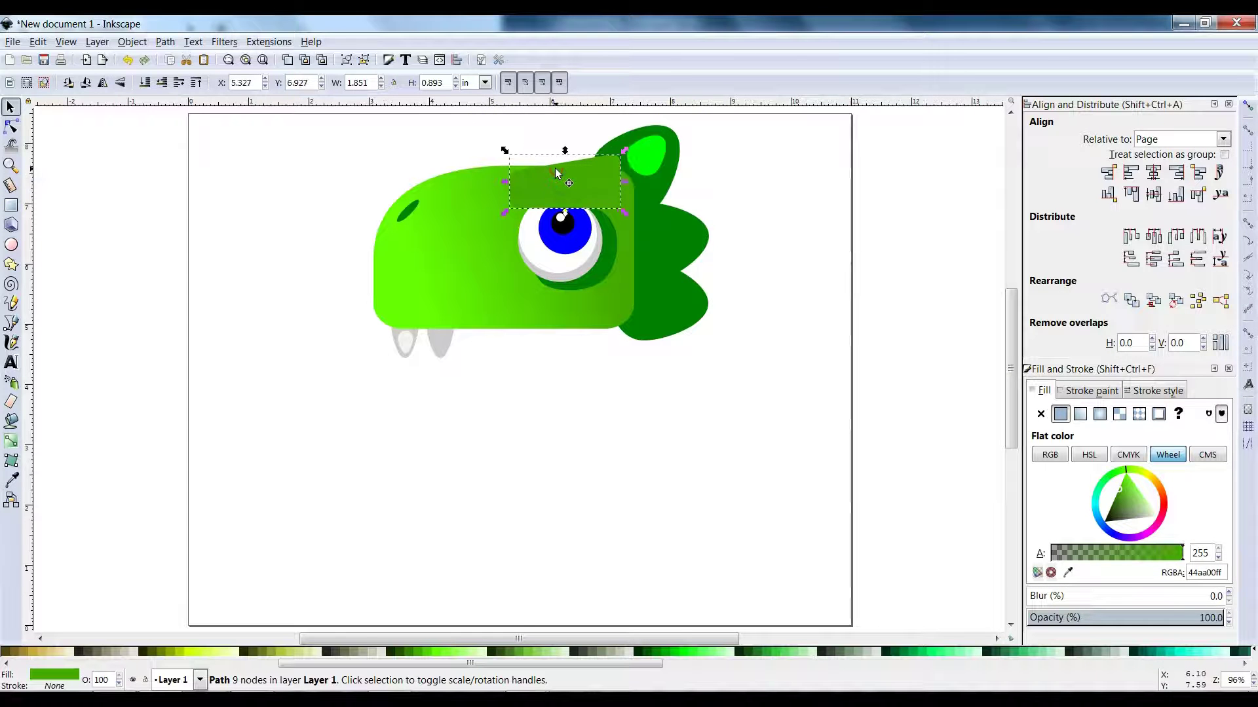
# Recolour the brow shape with a neighbouring green swatch and compare it with the tutorial's Step 7 picture in the browser.
pyautogui.scroll(1, 556, 172)
pyautogui.scroll(1, 583, 231)
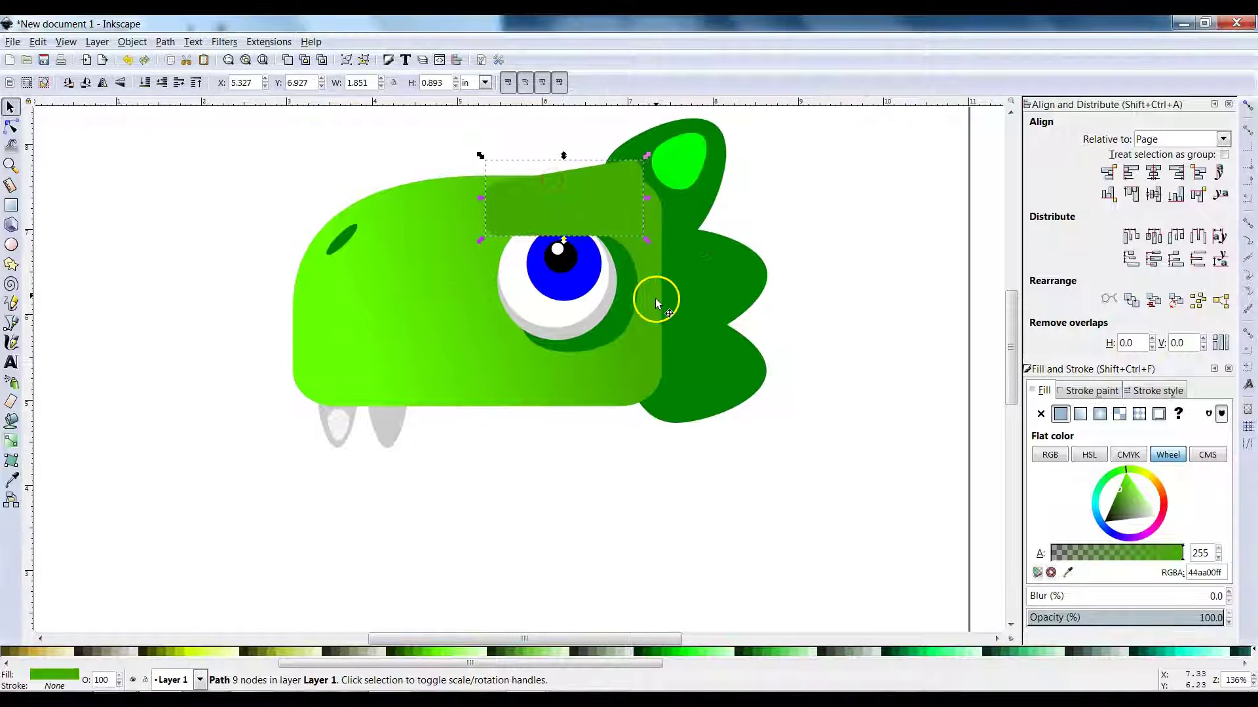
pyautogui.click(406, 652)
pyautogui.click(485, 525)
pyautogui.hotkey('alt', 'Tab')
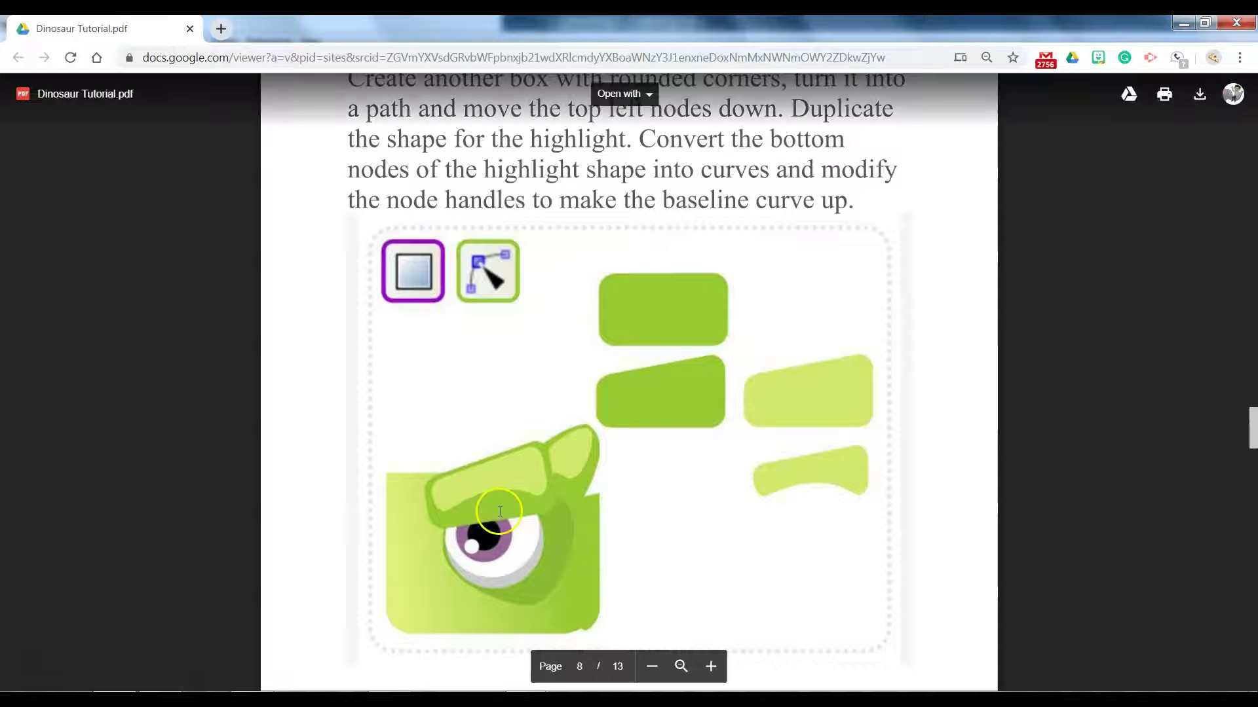
# Duplicate the dark green brow, move the copy down over the snout beside the eye and fill it with green 44aa00.
pyautogui.hotkey('alt', 'Tab')
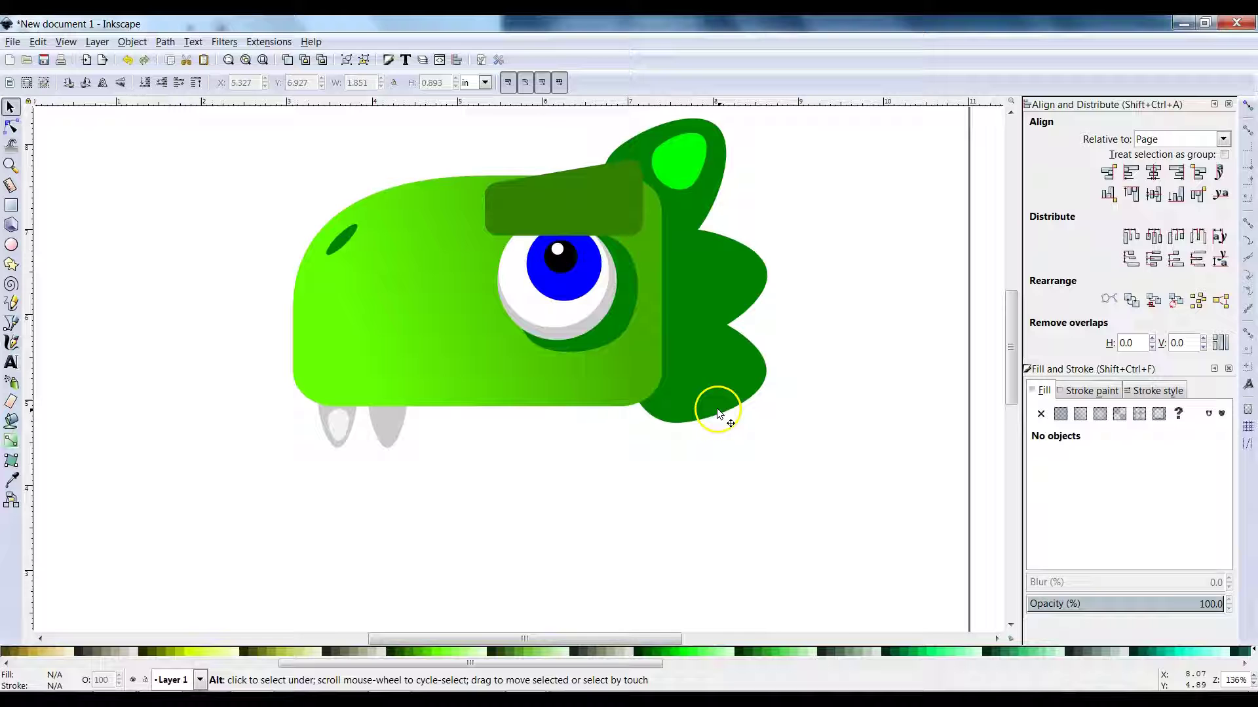
pyautogui.hotkey('alt', 'Tab')
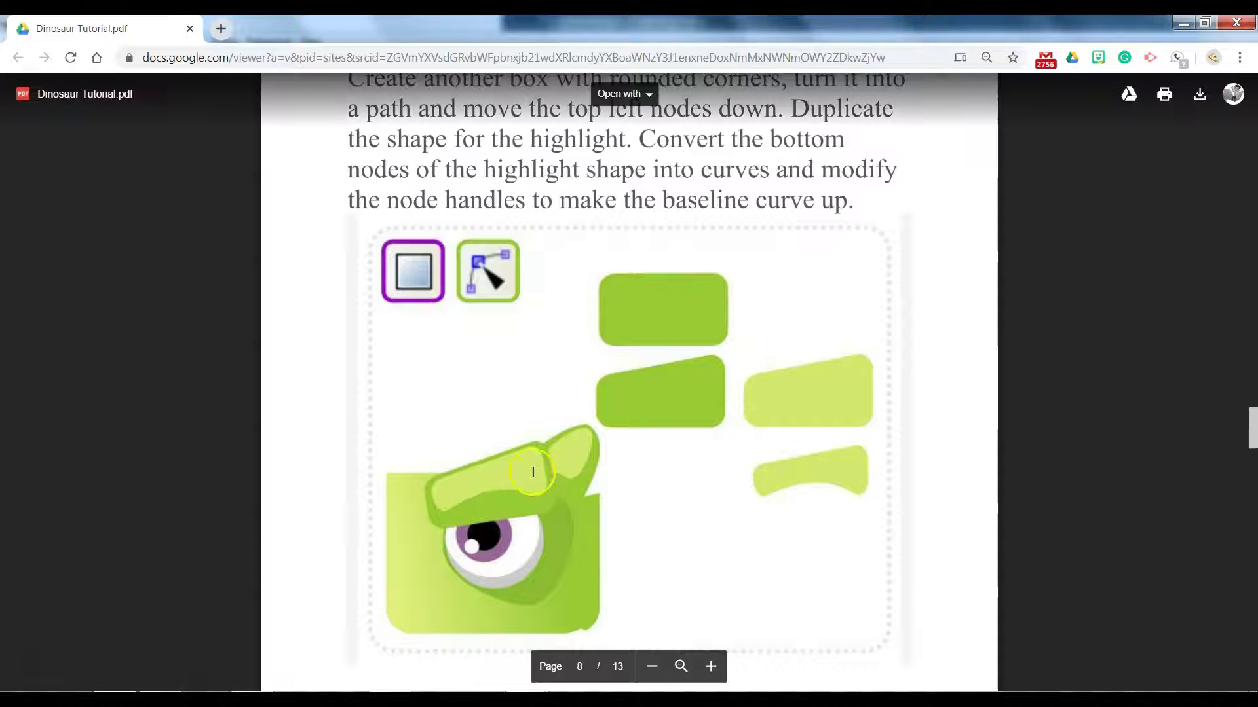
pyautogui.hotkey('alt', 'Tab')
pyautogui.click(599, 196)
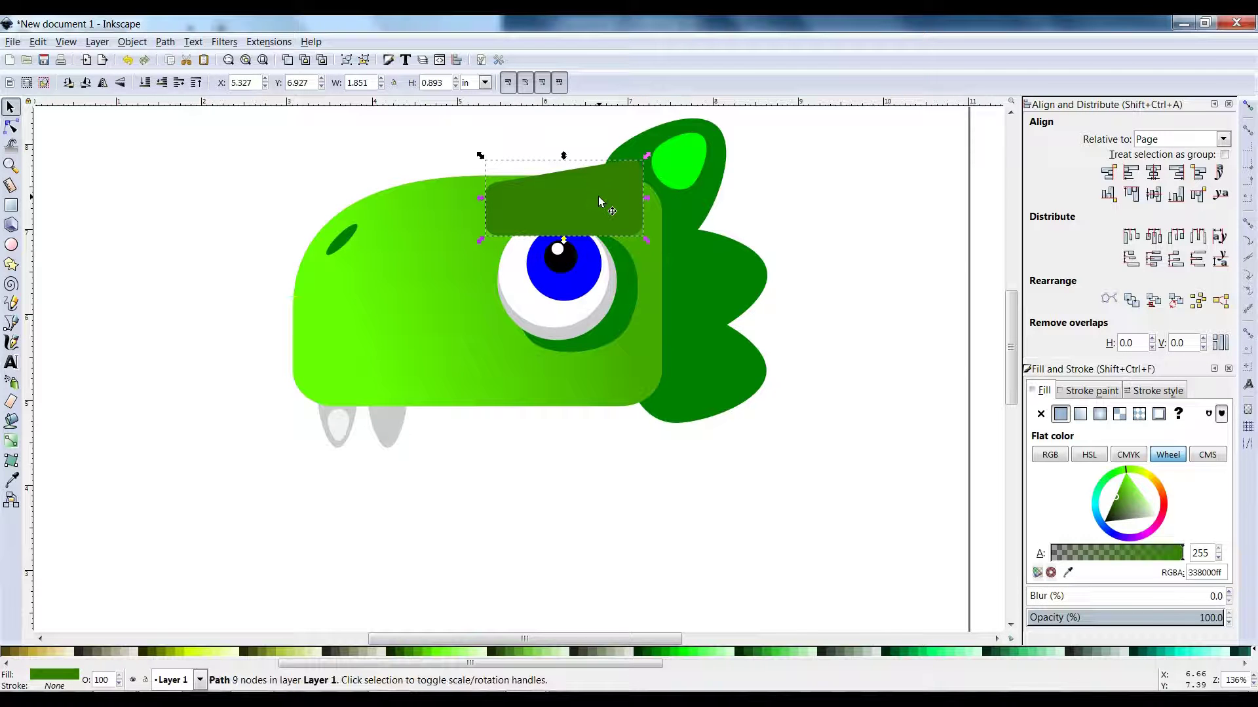
pyautogui.hotkey('ctrl', 'd')
pyautogui.moveTo(598, 195); pyautogui.dragTo(491, 286)
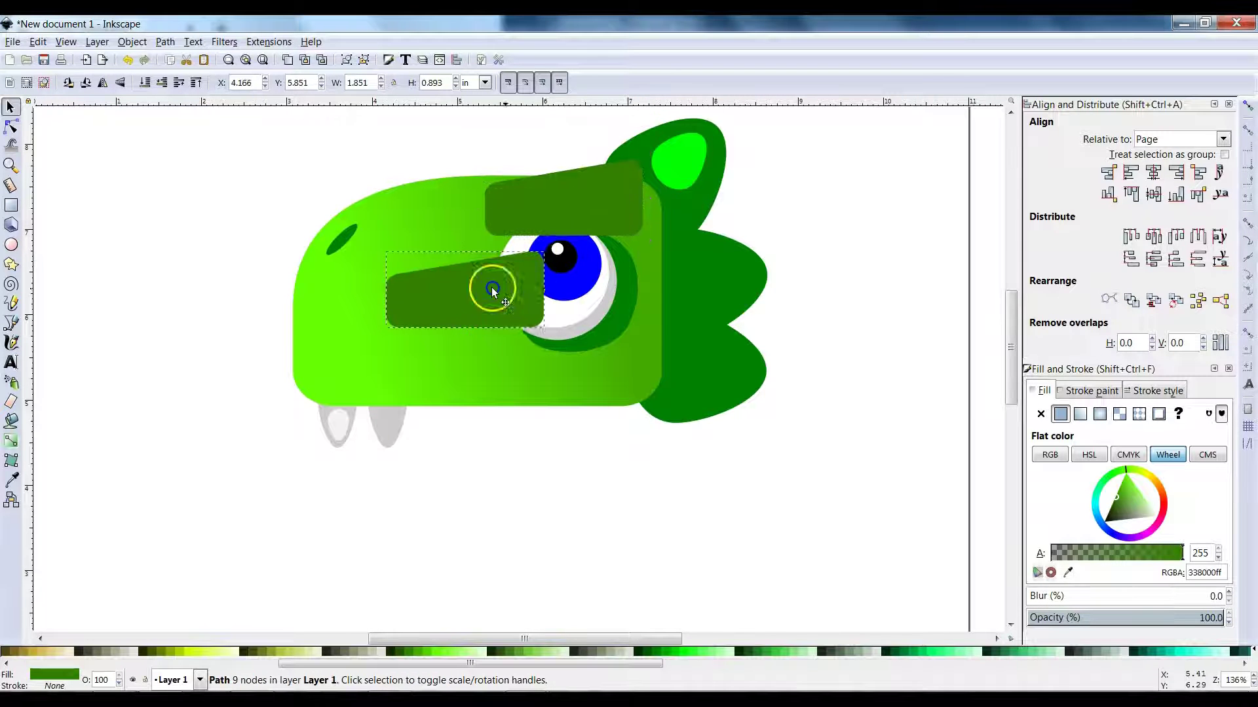
pyautogui.click(419, 652)
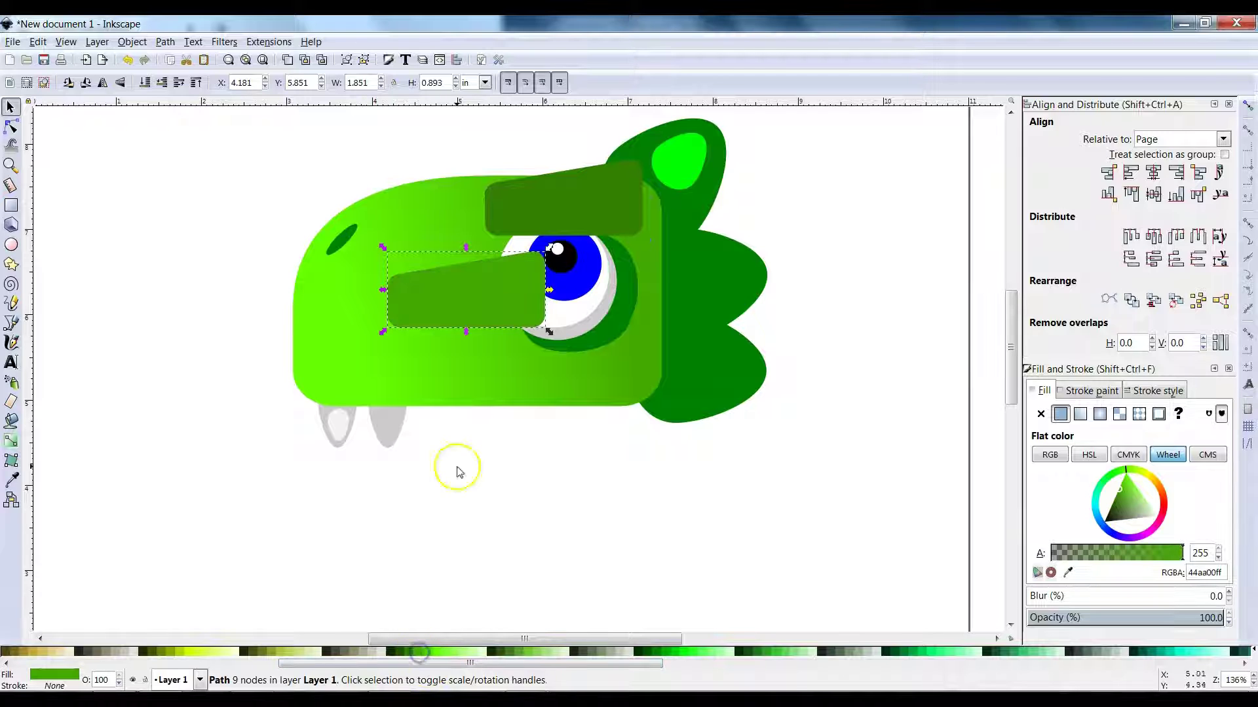
# Move the lighter brow copy onto the empty canvas below the head, about X 4.75, Y 3.70 in, and deselect it.
pyautogui.click(11, 126)
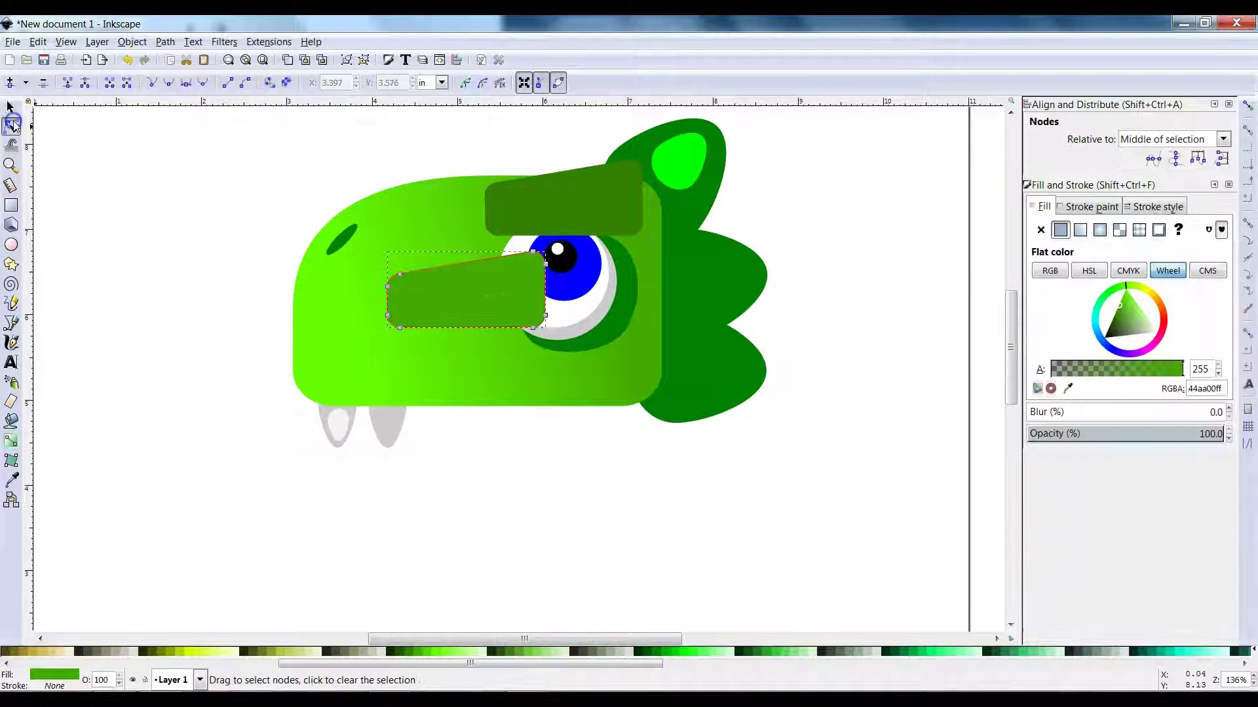
pyautogui.moveTo(552, 270); pyautogui.dragTo(519, 243)
pyautogui.click(375, 260)
pyautogui.click(408, 291)
pyautogui.click(10, 108)
pyautogui.moveTo(452, 296); pyautogui.dragTo(528, 486)
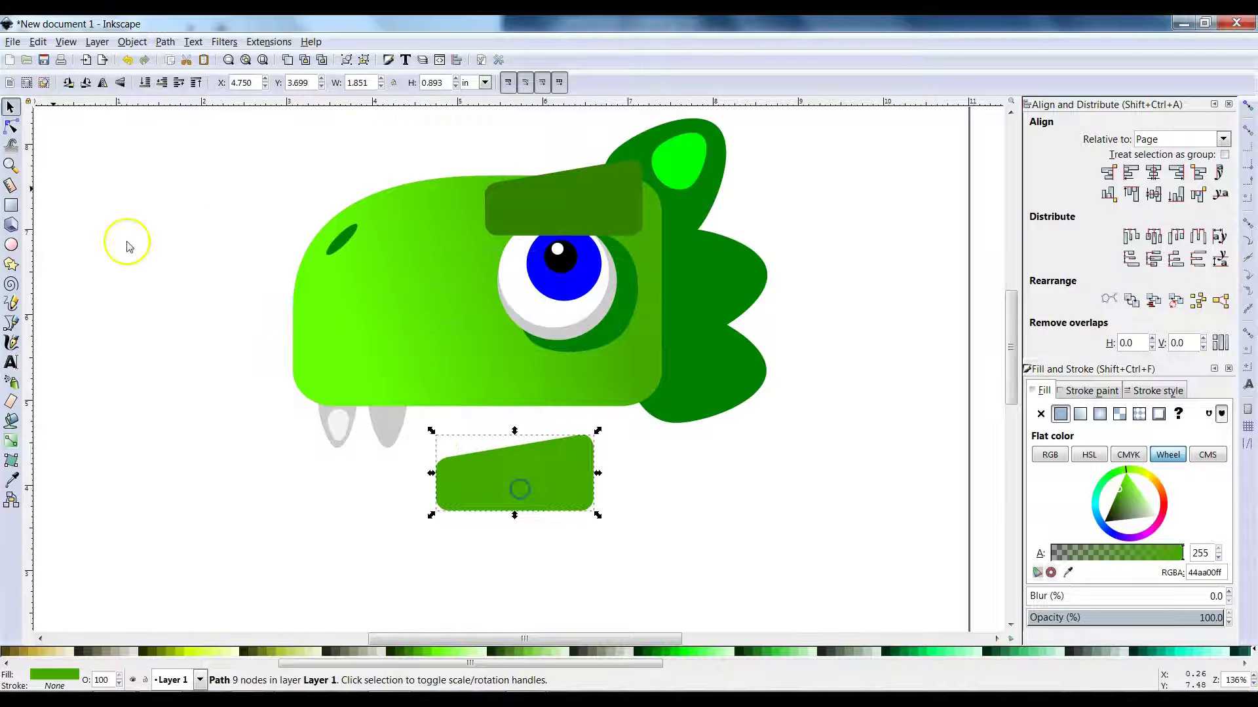
pyautogui.click(228, 172)
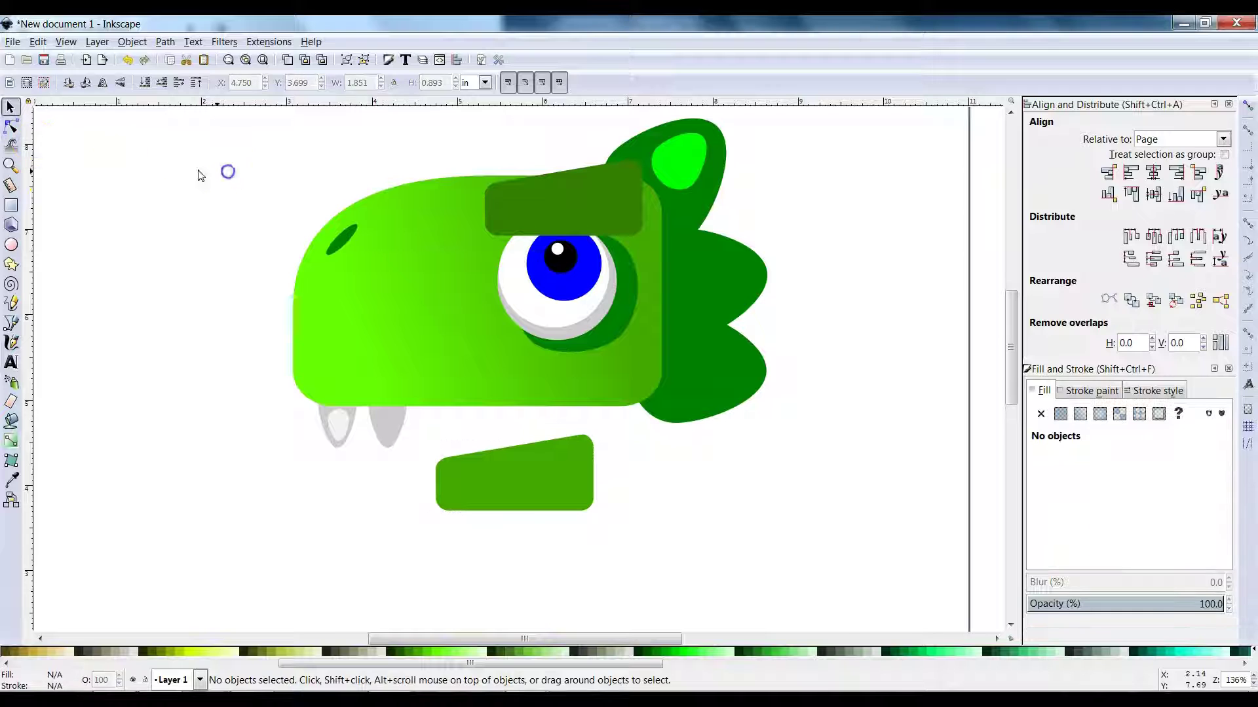
# Lower the copy's two upper-right corner nodes until its upper edge is level, checking the shape against the tutorial's Step 7 picture.
pyautogui.click(11, 129)
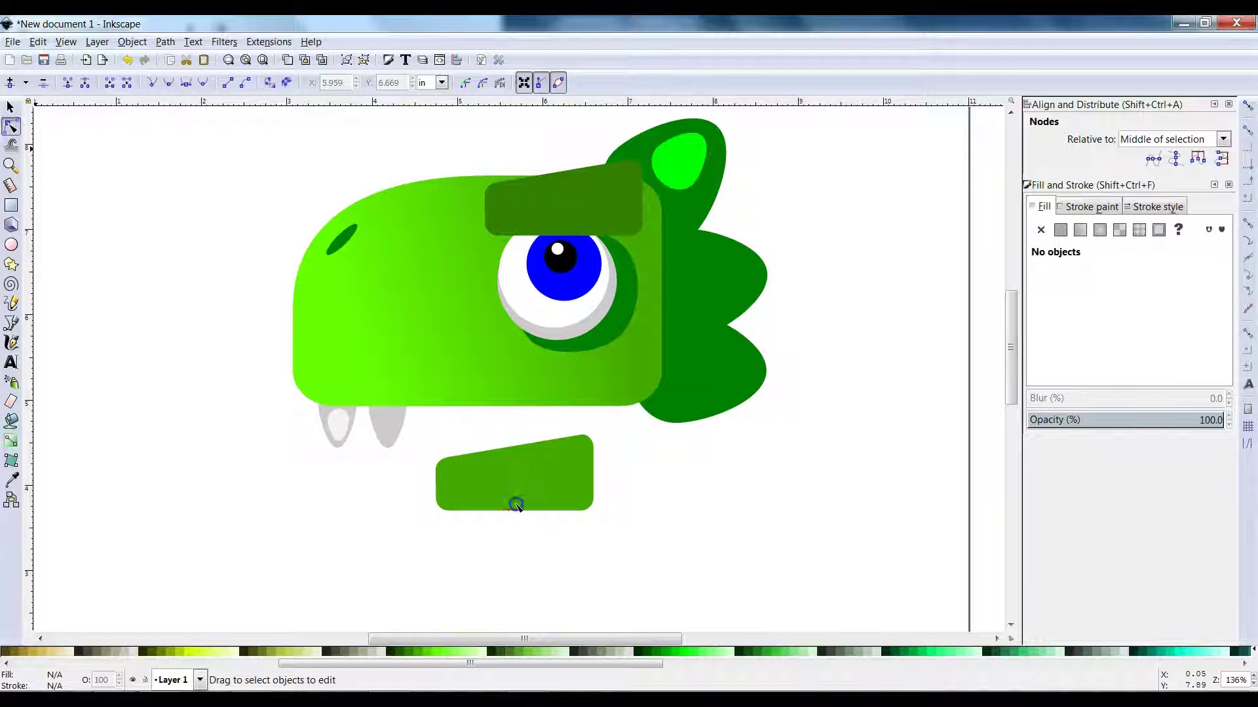
pyautogui.click(517, 505)
pyautogui.click(583, 435)
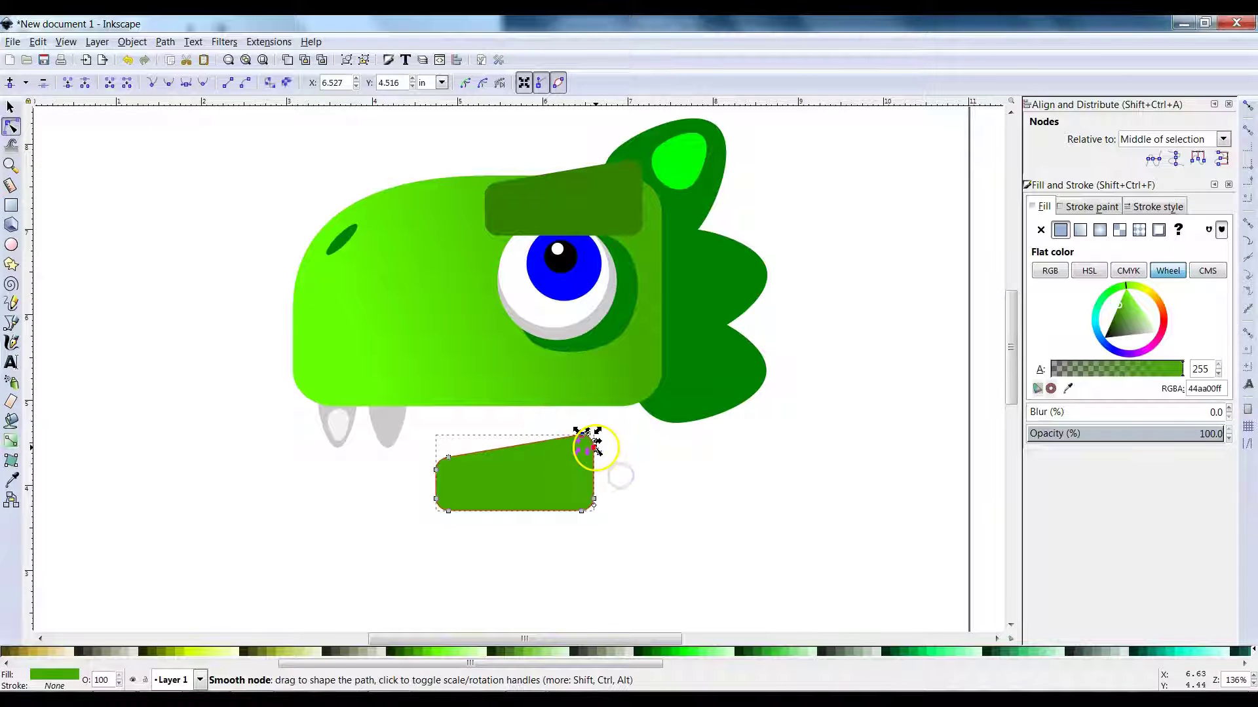
pyautogui.scroll(2, 582, 438)
pyautogui.moveTo(594, 449); pyautogui.dragTo(593, 488)
pyautogui.hotkey('alt', 'Tab')
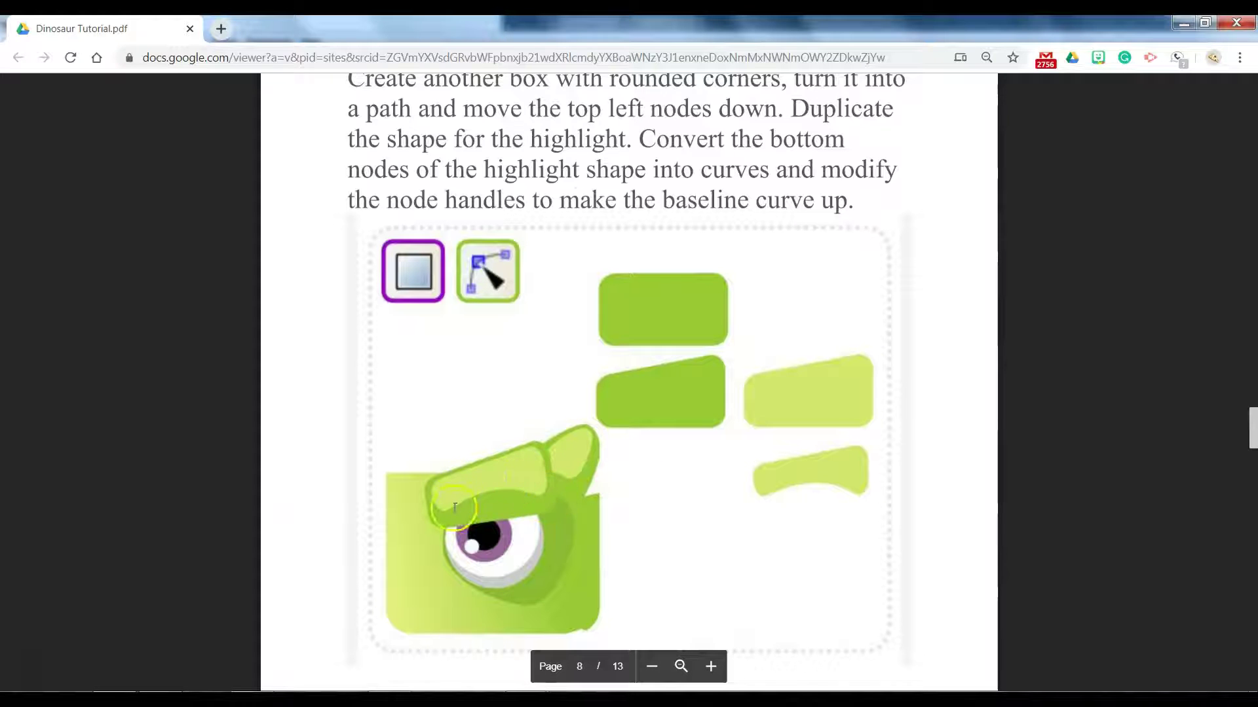
pyautogui.hotkey('alt', 'Tab')
pyautogui.click(635, 506)
# Bend the highlight's bottom edge upward into an arch and pull its two lower nodes inward and slightly up.
pyautogui.moveTo(469, 570); pyautogui.dragTo(438, 530)
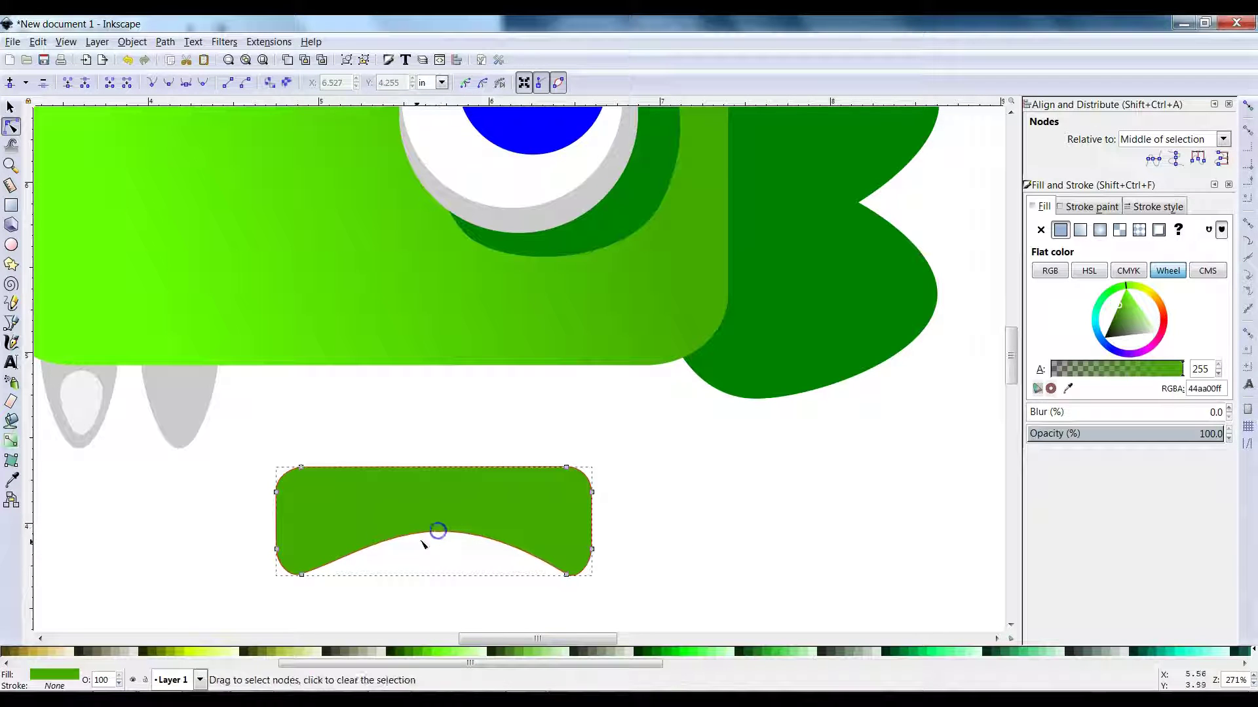
pyautogui.moveTo(302, 575)
pyautogui.mouseDown()
pyautogui.moveTo(333, 580)
pyautogui.moveTo(322, 567)
pyautogui.mouseUp()
pyautogui.moveTo(567, 575); pyautogui.dragTo(548, 560)
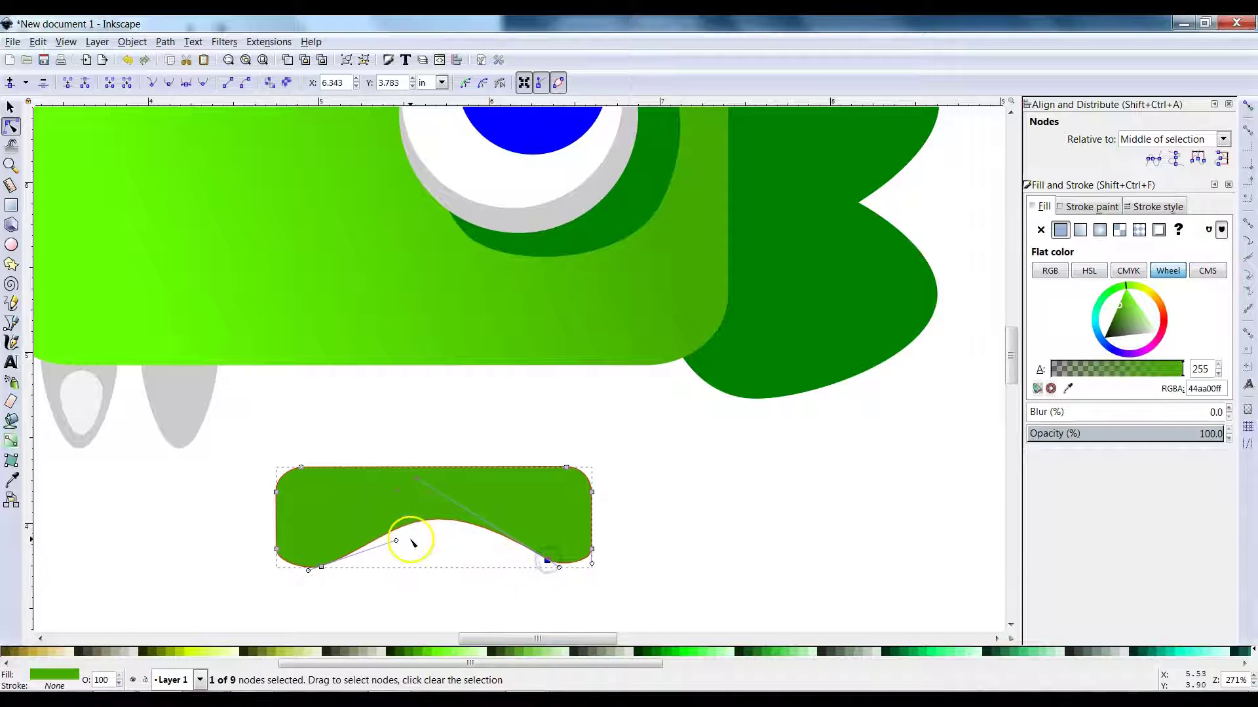
pyautogui.moveTo(397, 541); pyautogui.dragTo(381, 543)
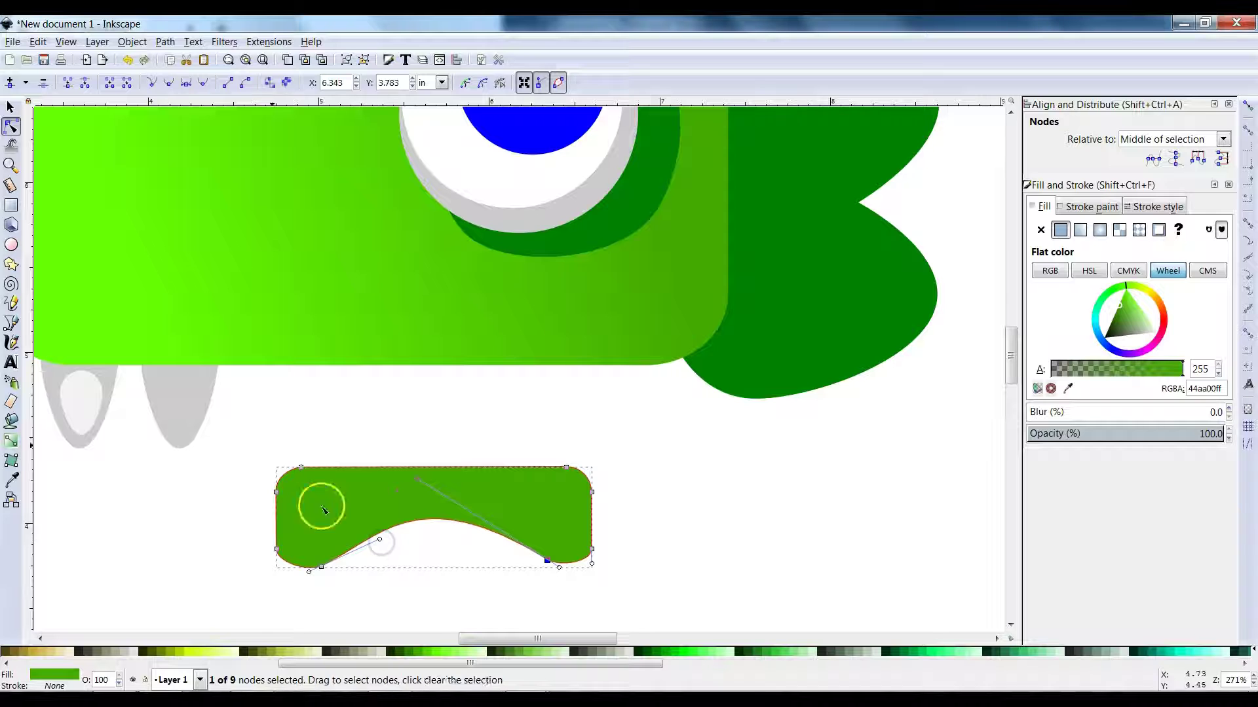
# Move the arched highlight up over the dark brow, about X 5.38, Y 6.94 in.
pyautogui.click(10, 107)
pyautogui.moveTo(349, 504); pyautogui.dragTo(450, 192)
pyautogui.scroll(8, 323, 421)
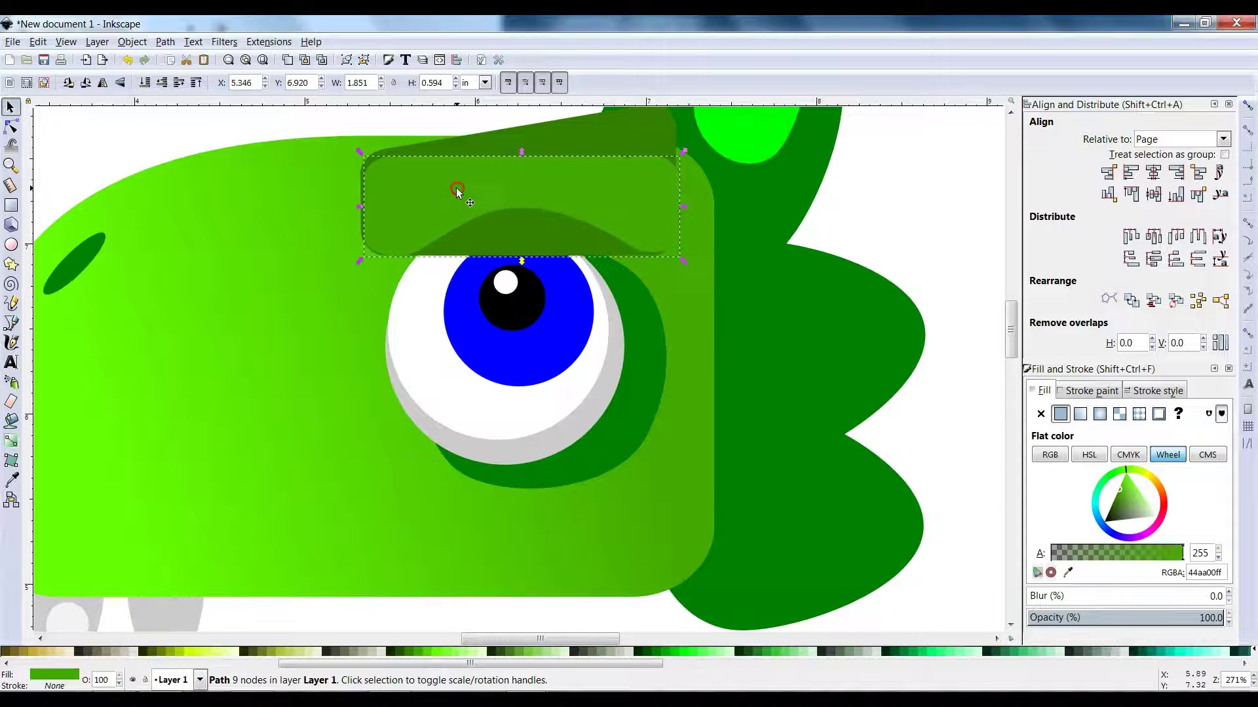
pyautogui.scroll(5, 478, 309)
pyautogui.hscroll(1, 478, 310)
# Rotate the highlight to follow the brow's slope, shrink it to about 1.60 × 0.66 in and centre it inside the brow.
pyautogui.click(591, 305)
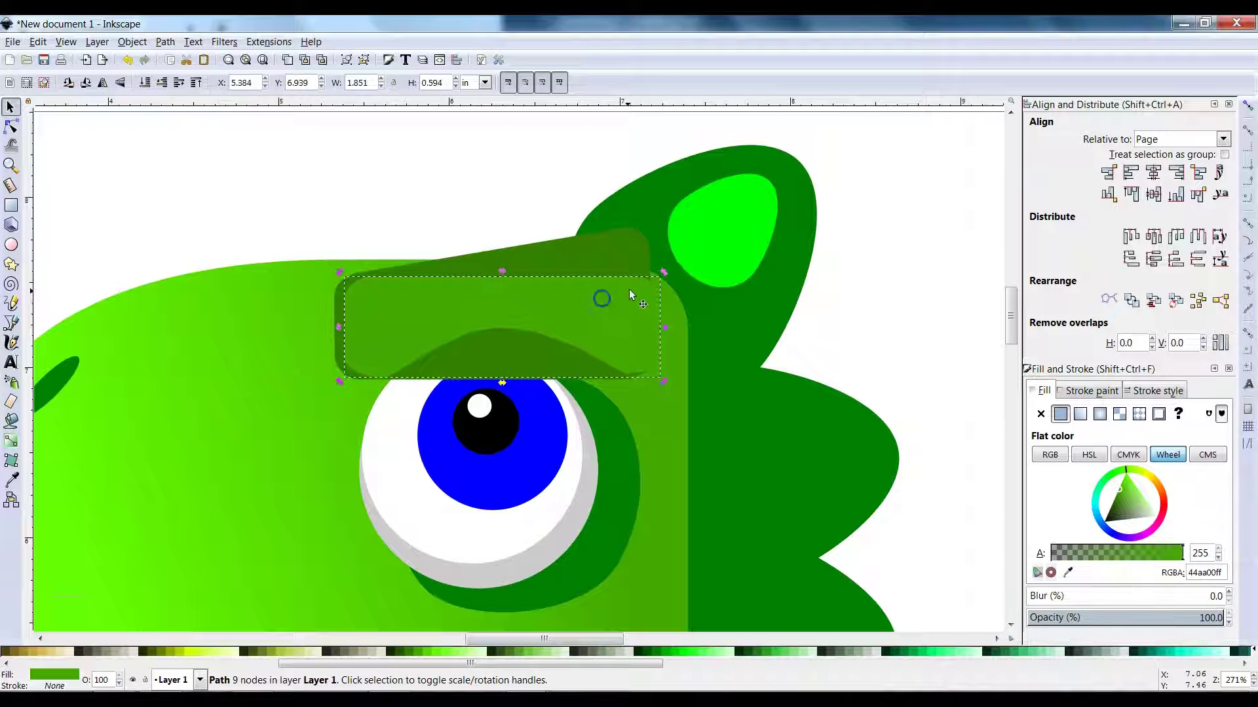
pyautogui.moveTo(658, 273); pyautogui.dragTo(629, 288)
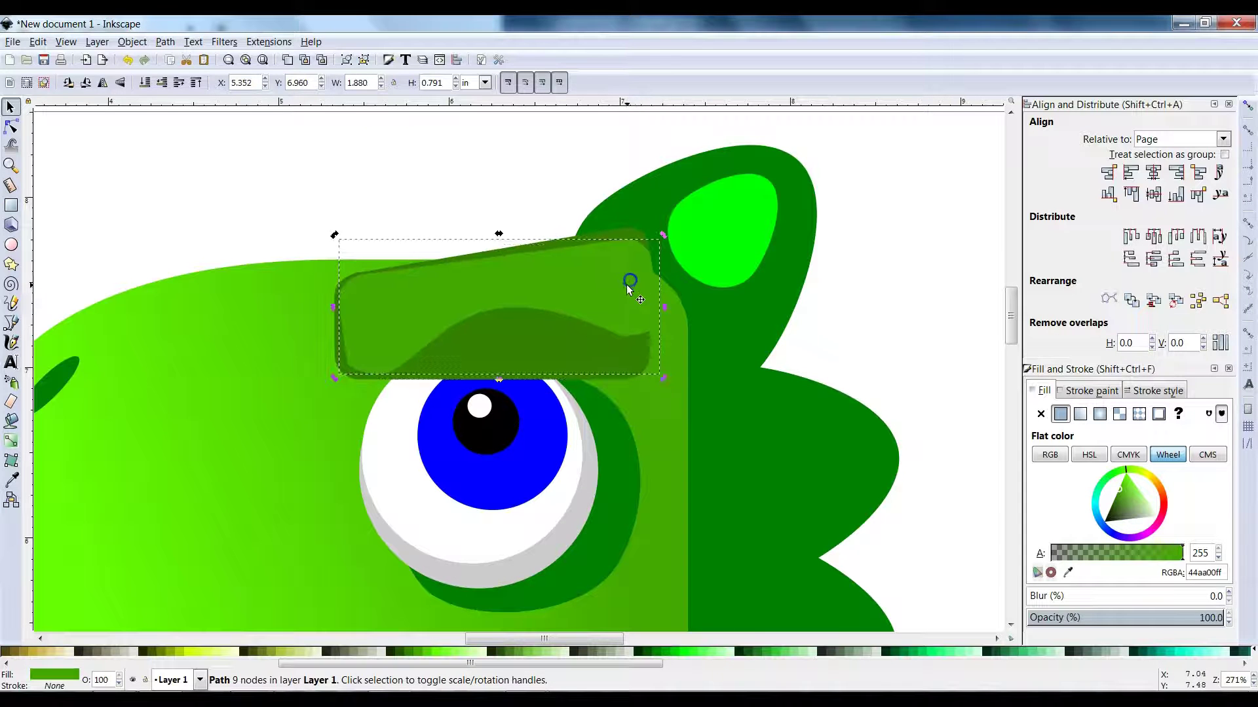
pyautogui.moveTo(678, 376); pyautogui.dragTo(600, 360)
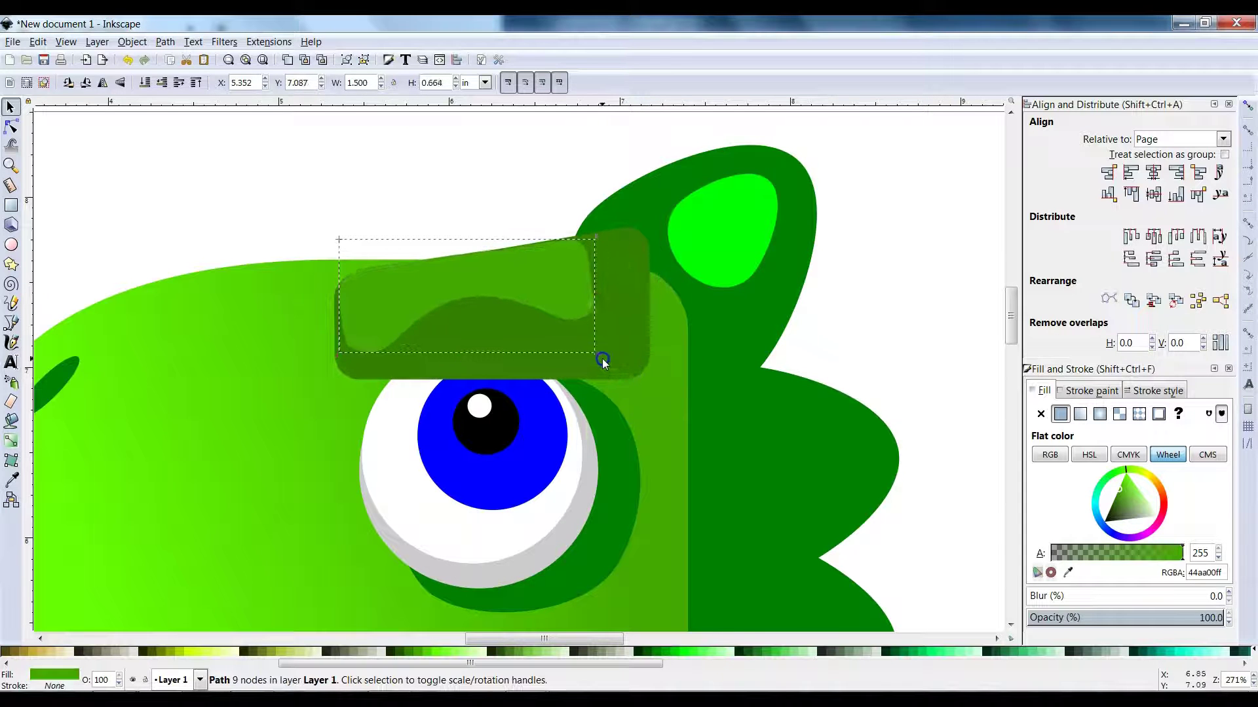
pyautogui.moveTo(568, 313); pyautogui.dragTo(630, 308)
pyautogui.click(461, 205)
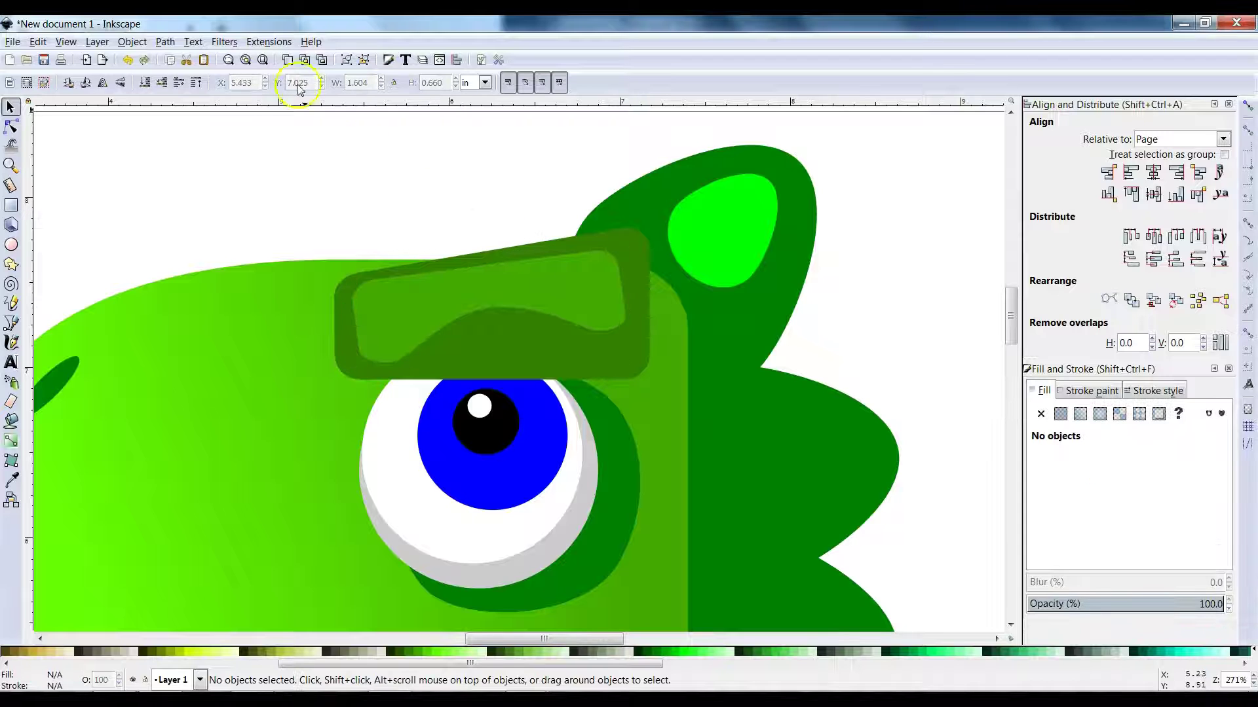
# Compare the whole head with the tutorial's Step 7 picture and read the Step 8 instructions for the body.
pyautogui.click(264, 60)
pyautogui.hotkey('alt', 'Tab')
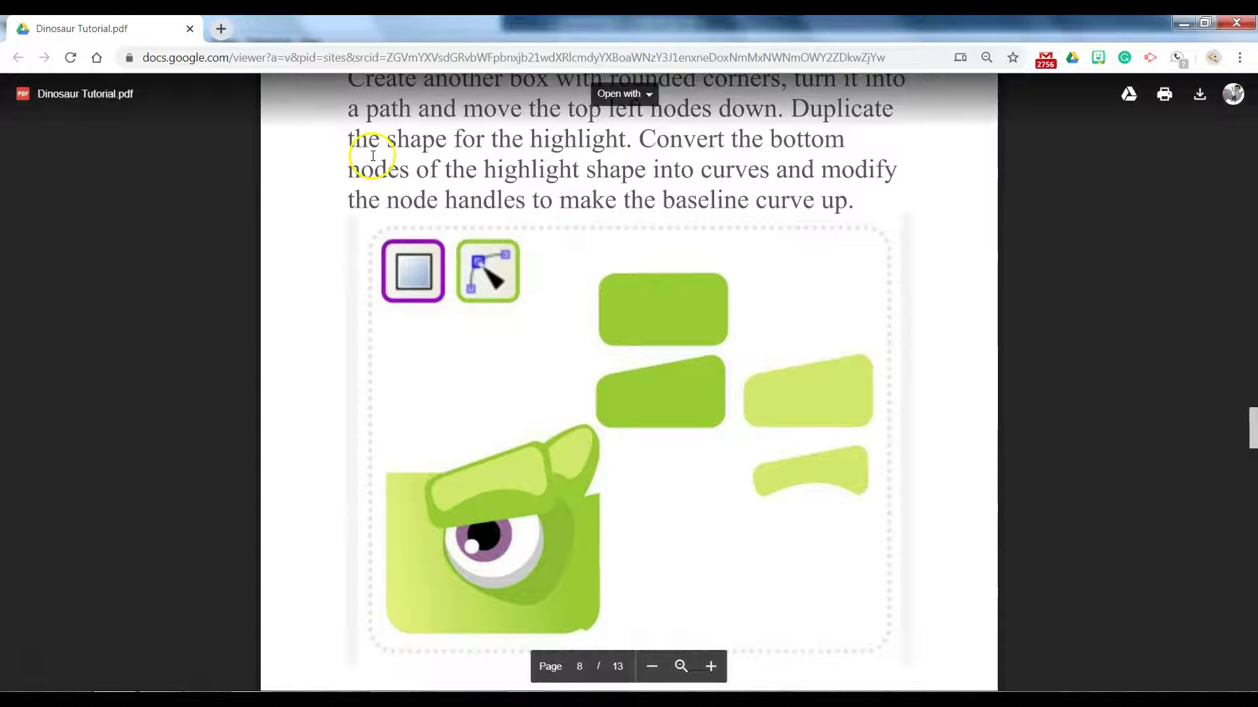
pyautogui.hotkey('alt', 'Tab')
pyautogui.hotkey('alt', 'Tab')
pyautogui.scroll(-12, 556, 401)
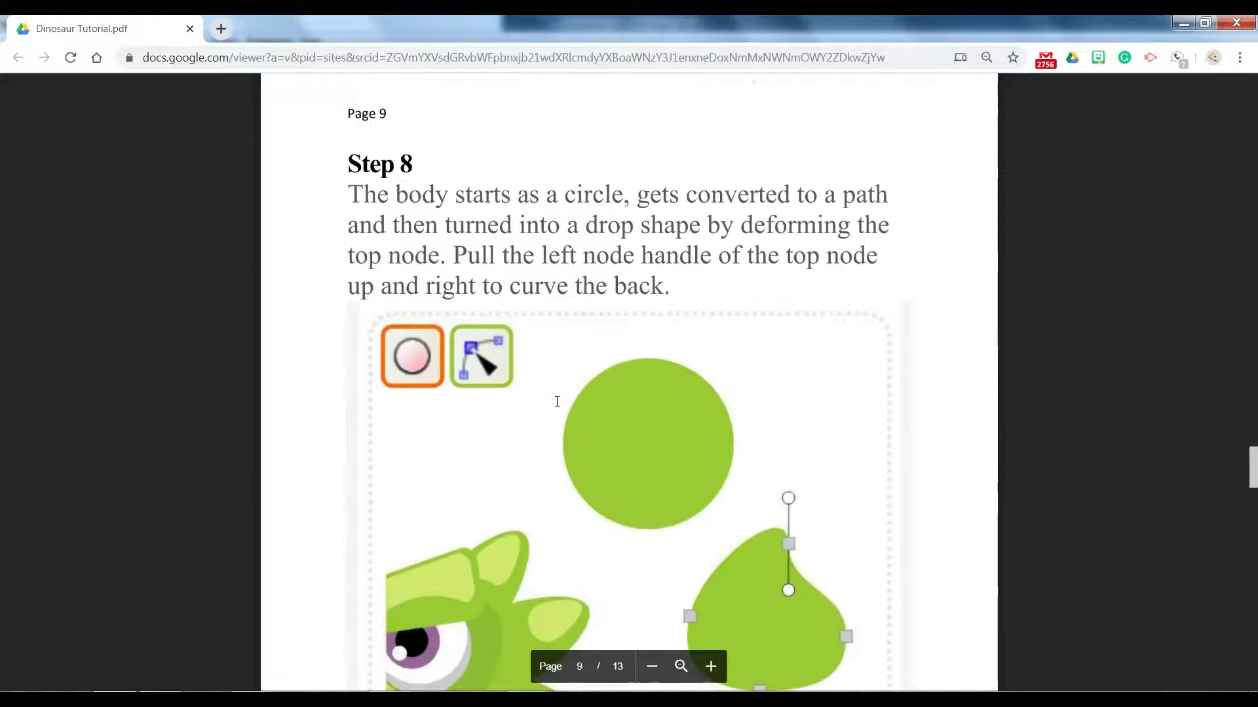
pyautogui.scroll(-2, 556, 401)
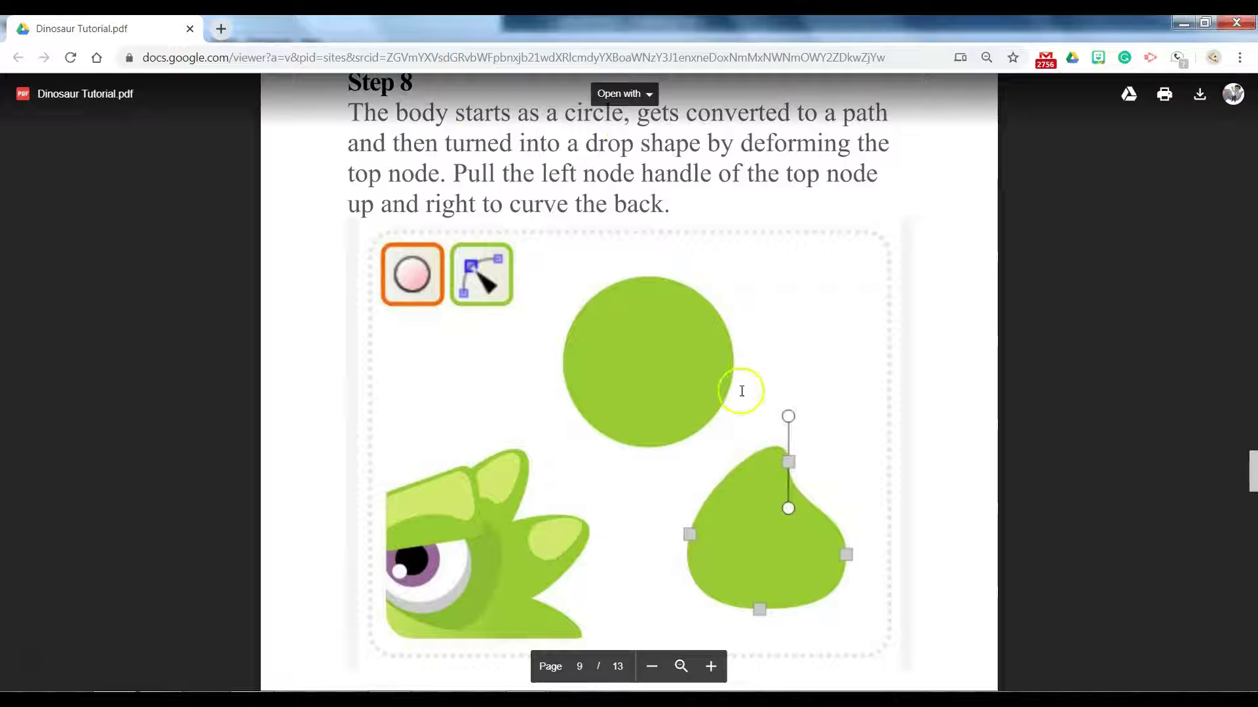
pyautogui.scroll(-4, 818, 419)
pyautogui.hotkey('alt', 'Tab')
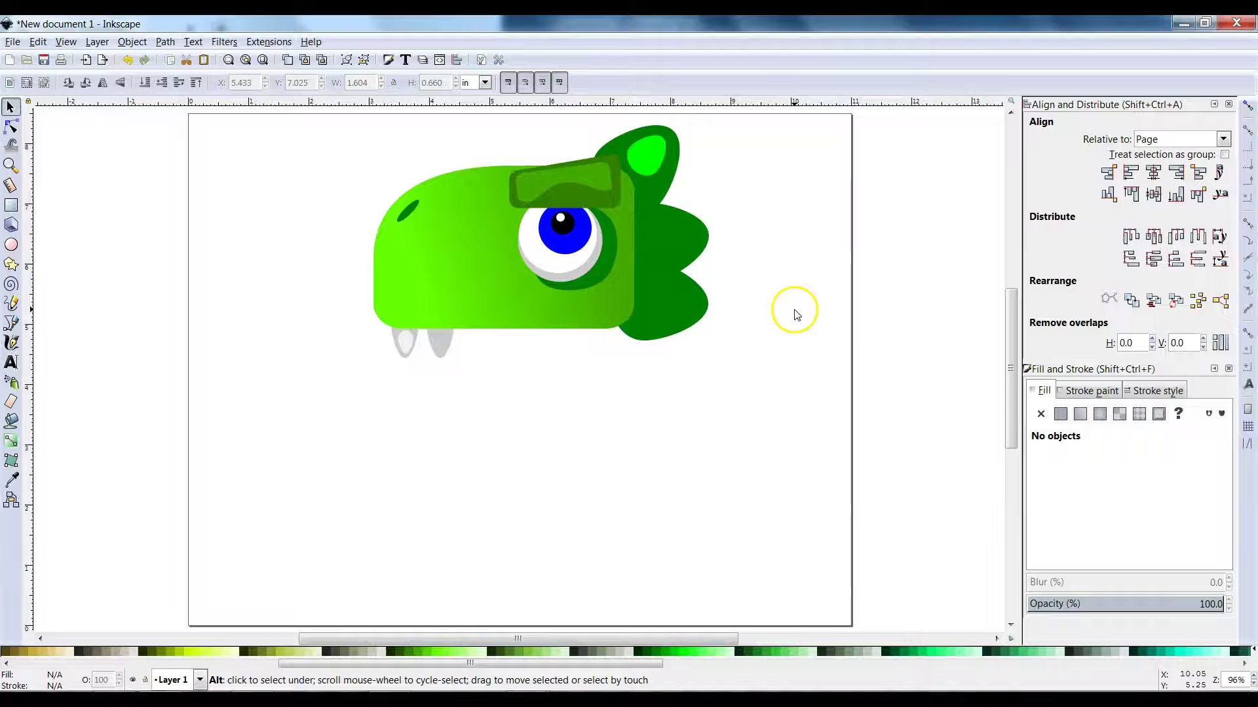
# Draw a green circle about 3.92 × 3.79 in for the body and place it under the head, about X 4.21, Y 1.49 in.
pyautogui.click(12, 244)
pyautogui.moveTo(444, 327)
pyautogui.mouseDown()
pyautogui.moveTo(691, 561)
pyautogui.moveTo(680, 560)
pyautogui.mouseUp()
pyautogui.click(10, 106)
pyautogui.moveTo(568, 456)
pyautogui.mouseDown()
pyautogui.moveTo(532, 434)
pyautogui.moveTo(570, 470)
pyautogui.moveTo(556, 449)
pyautogui.moveTo(568, 452)
pyautogui.mouseUp()
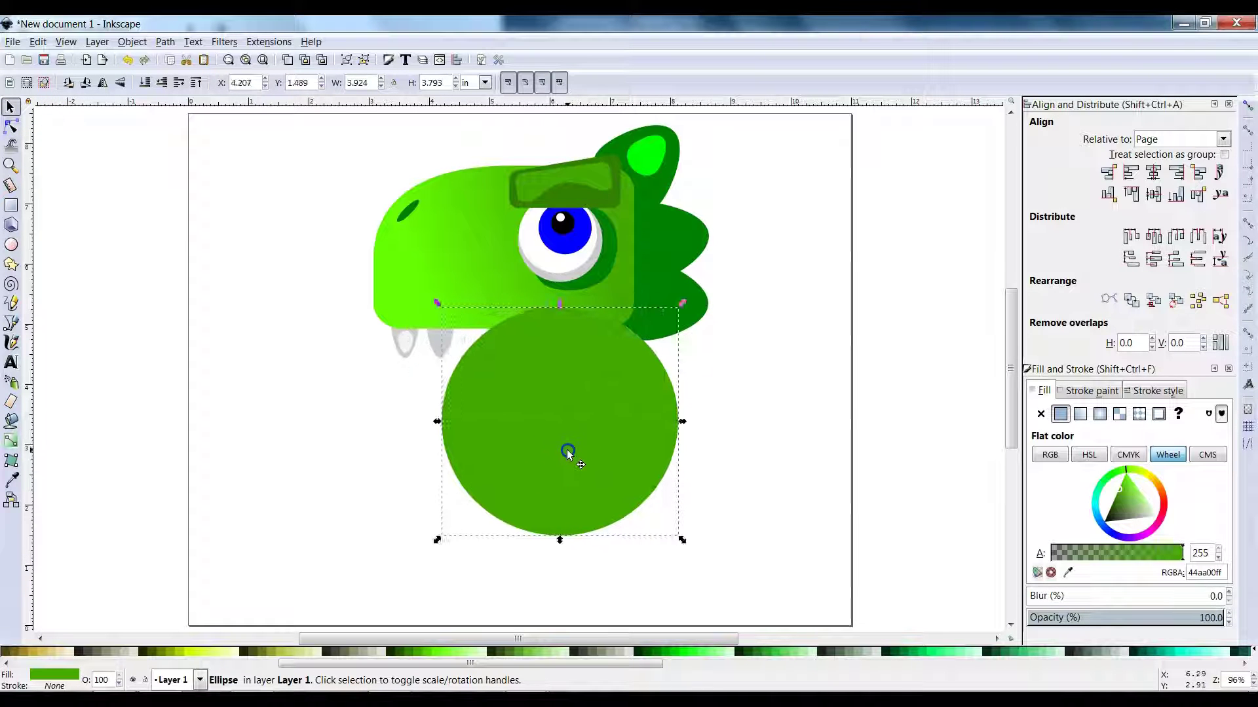
# Convert the body circle to a path, check the Step 8 picture and move the circle down clear of the head.
pyautogui.click(165, 42)
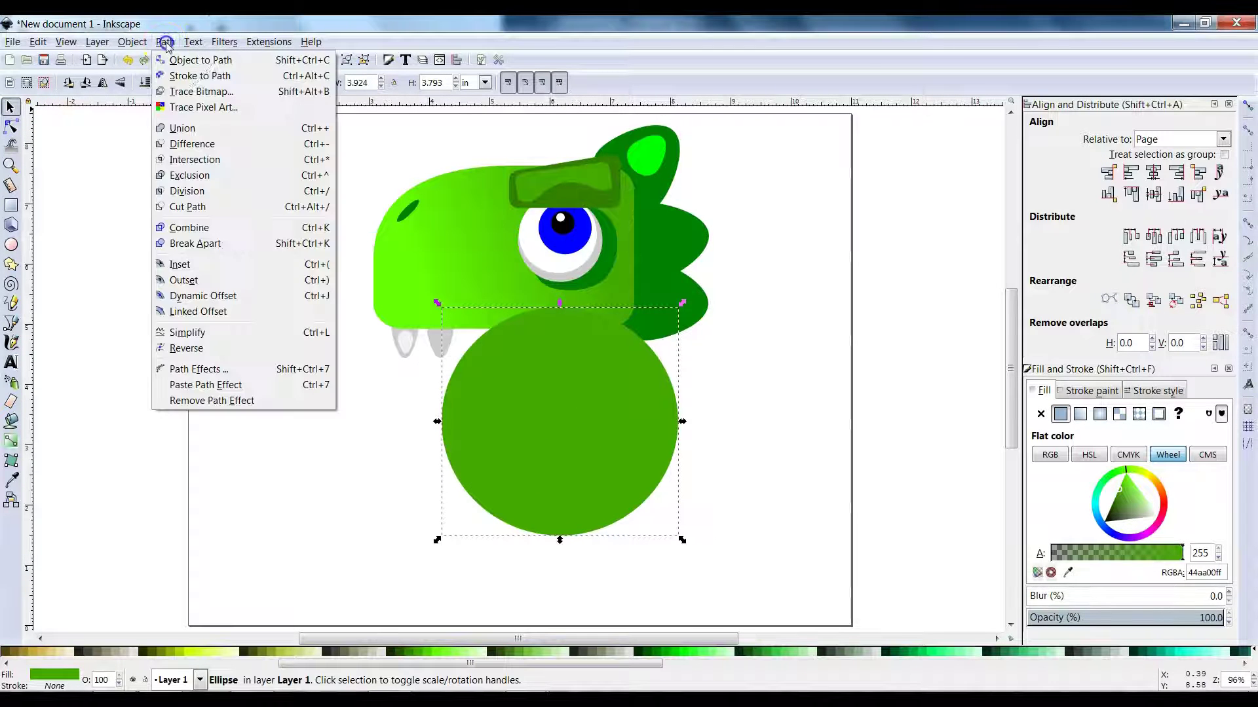
pyautogui.click(174, 60)
pyautogui.click(104, 84)
pyautogui.click(13, 127)
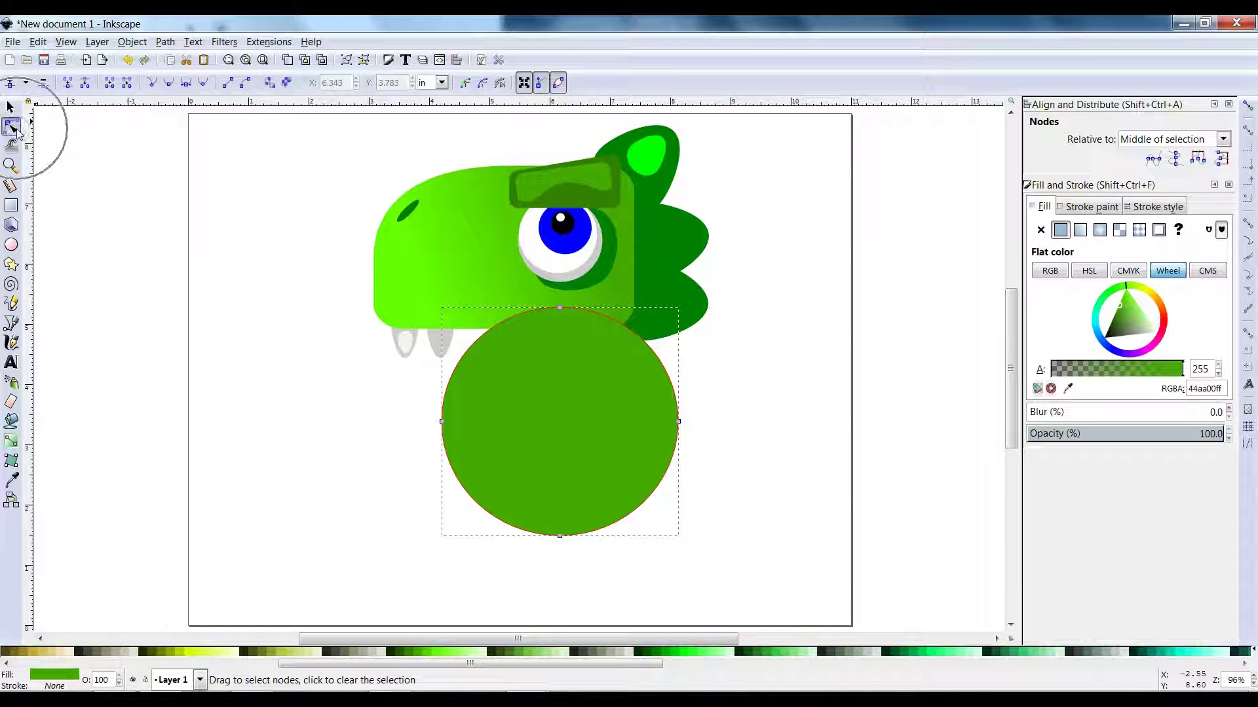
pyautogui.click(679, 421)
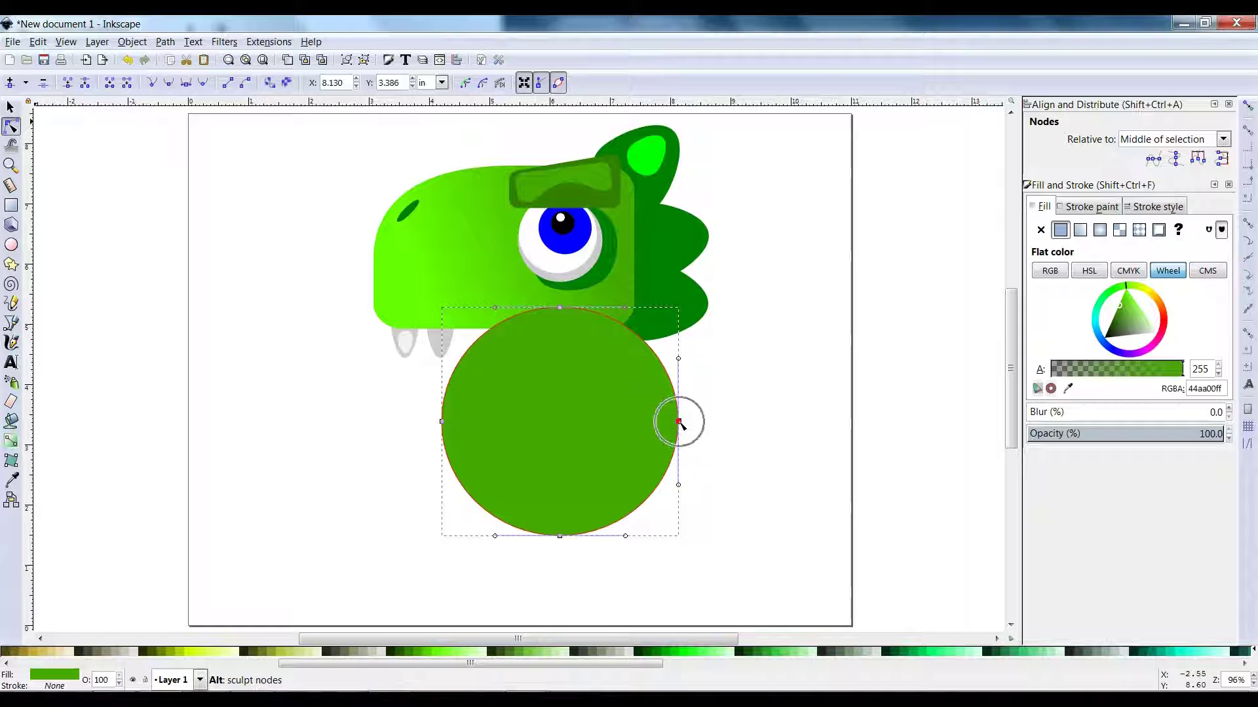
pyautogui.hotkey('alt', 'Tab')
pyautogui.scroll(3, 820, 412)
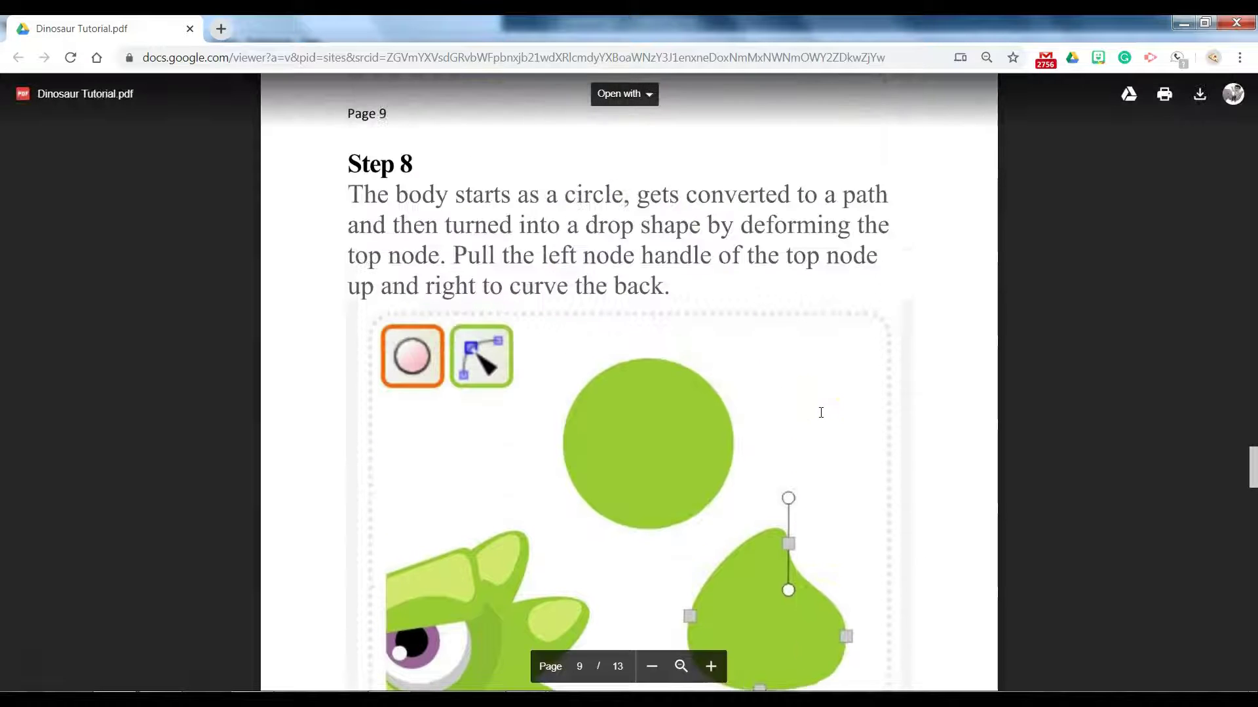
pyautogui.hotkey('alt', 'Tab')
pyautogui.click(560, 308)
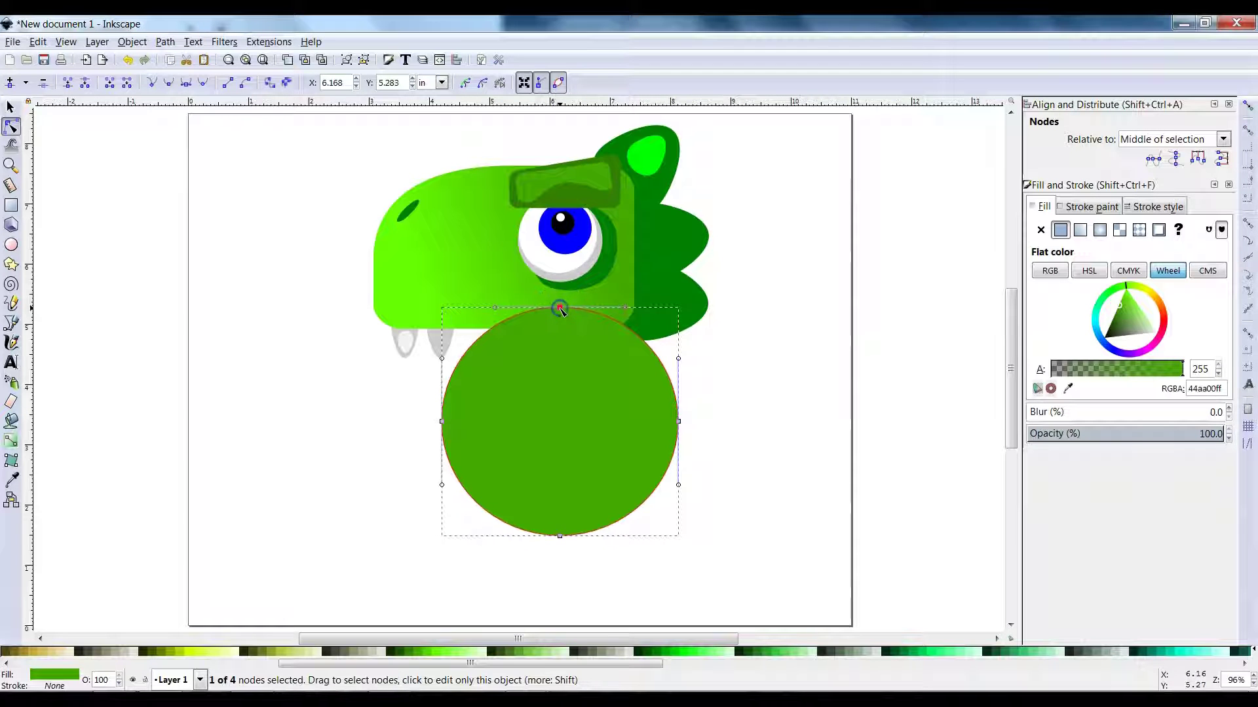
pyautogui.click(11, 109)
pyautogui.moveTo(517, 458); pyautogui.dragTo(520, 555)
# Swing the right handle of the circle's top node down into the shape to deform the body into a drop.
pyautogui.click(12, 127)
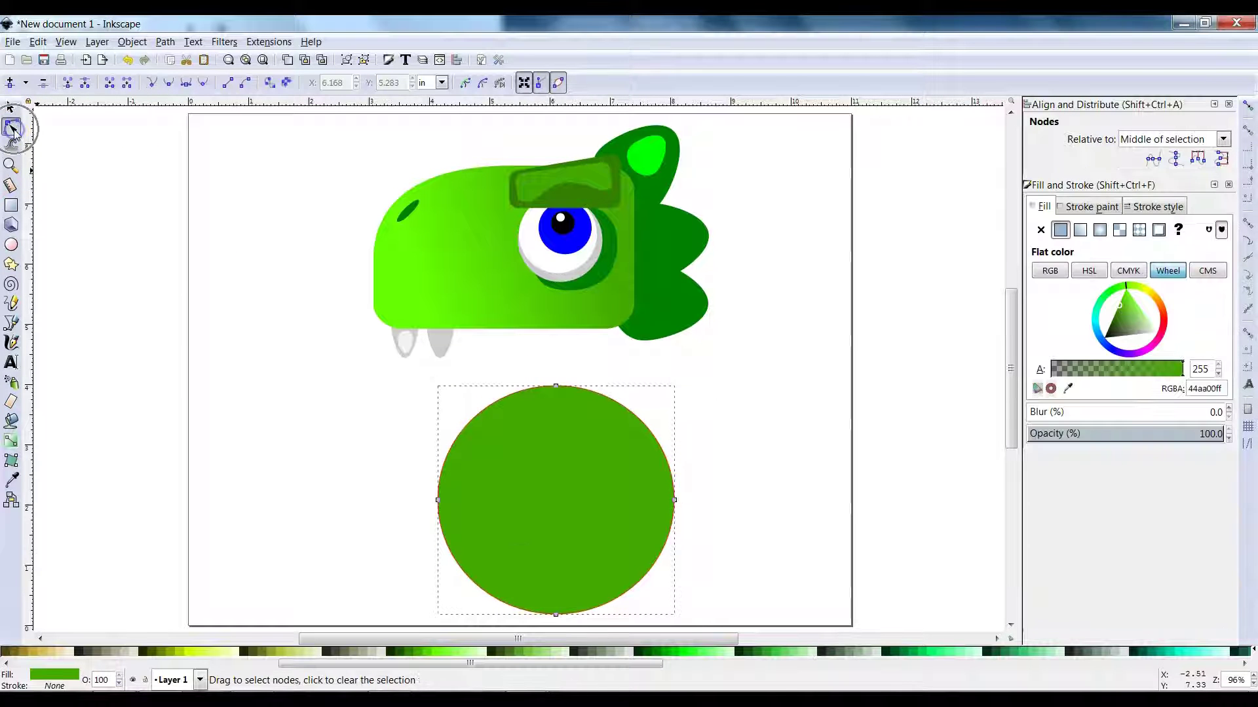
pyautogui.scroll(4, 576, 413)
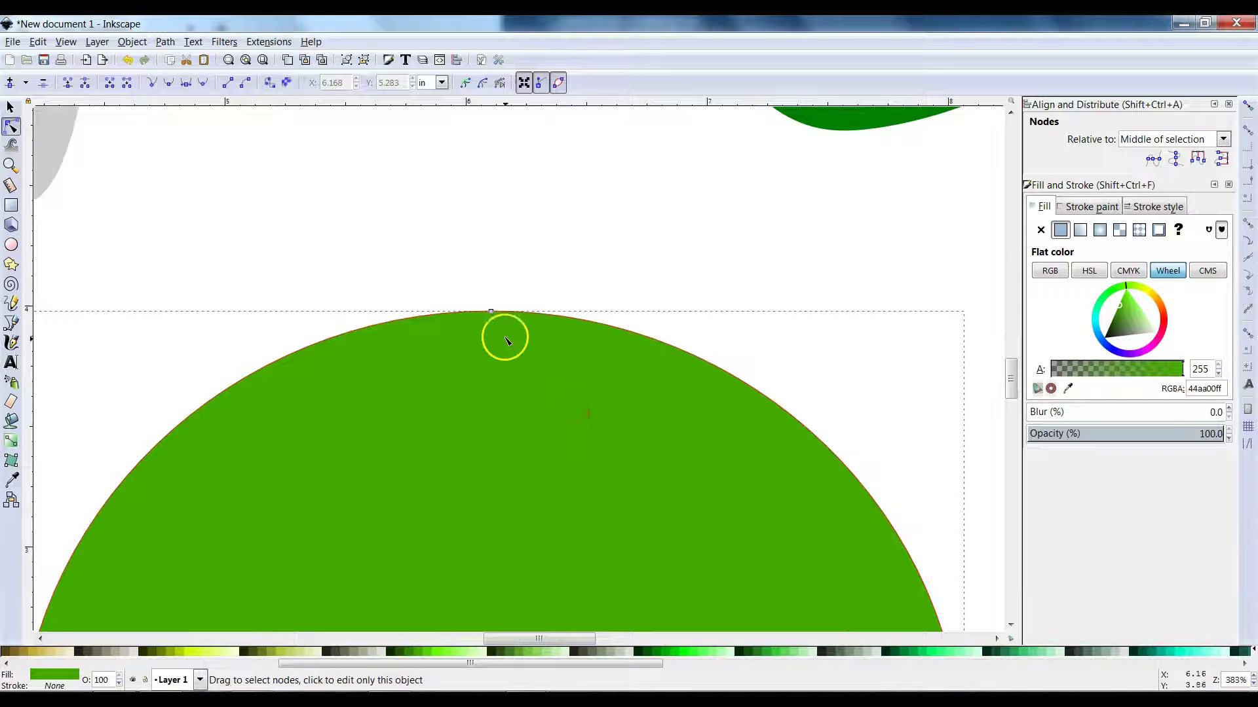
pyautogui.click(491, 311)
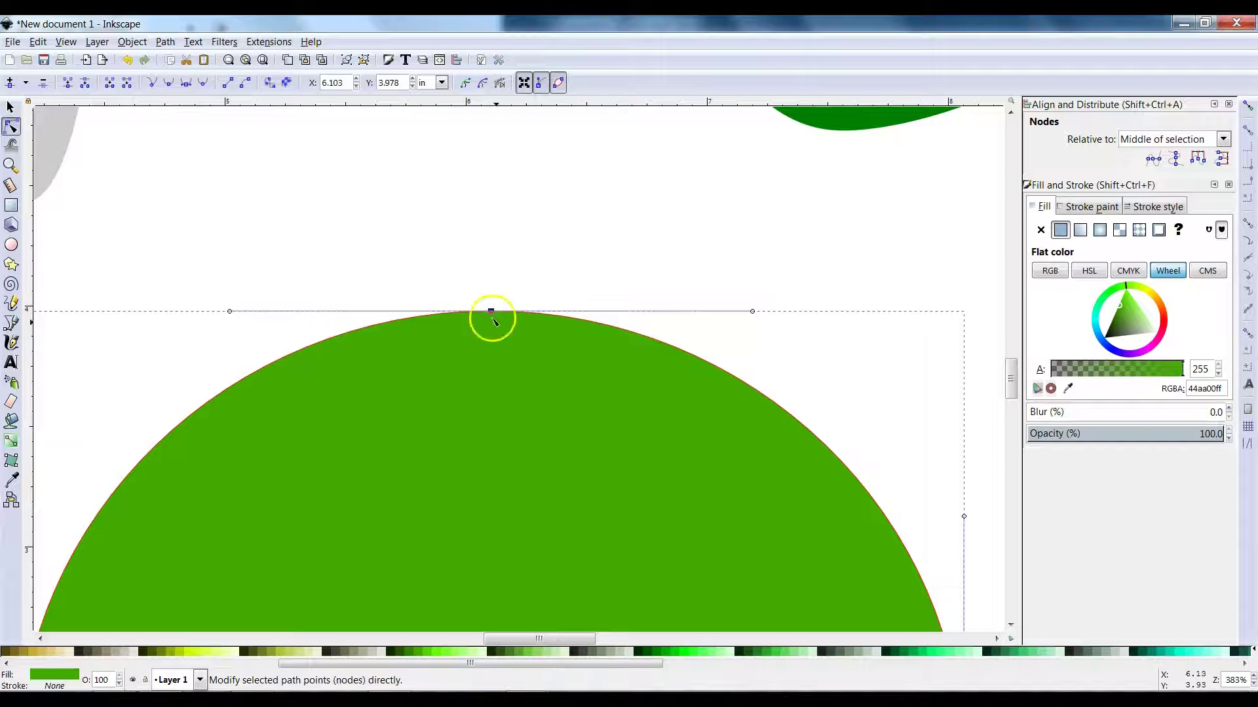
pyautogui.scroll(-2, 572, 440)
pyautogui.scroll(-5, 563, 367)
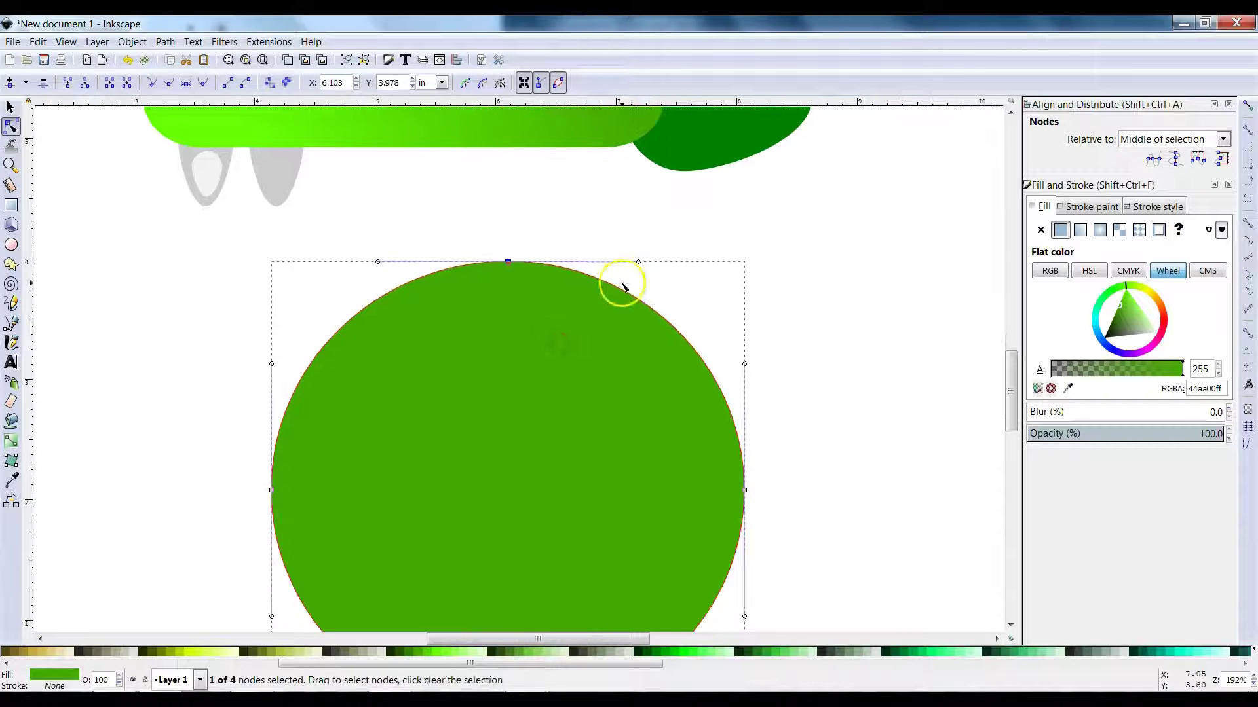
pyautogui.scroll(-1, 614, 335)
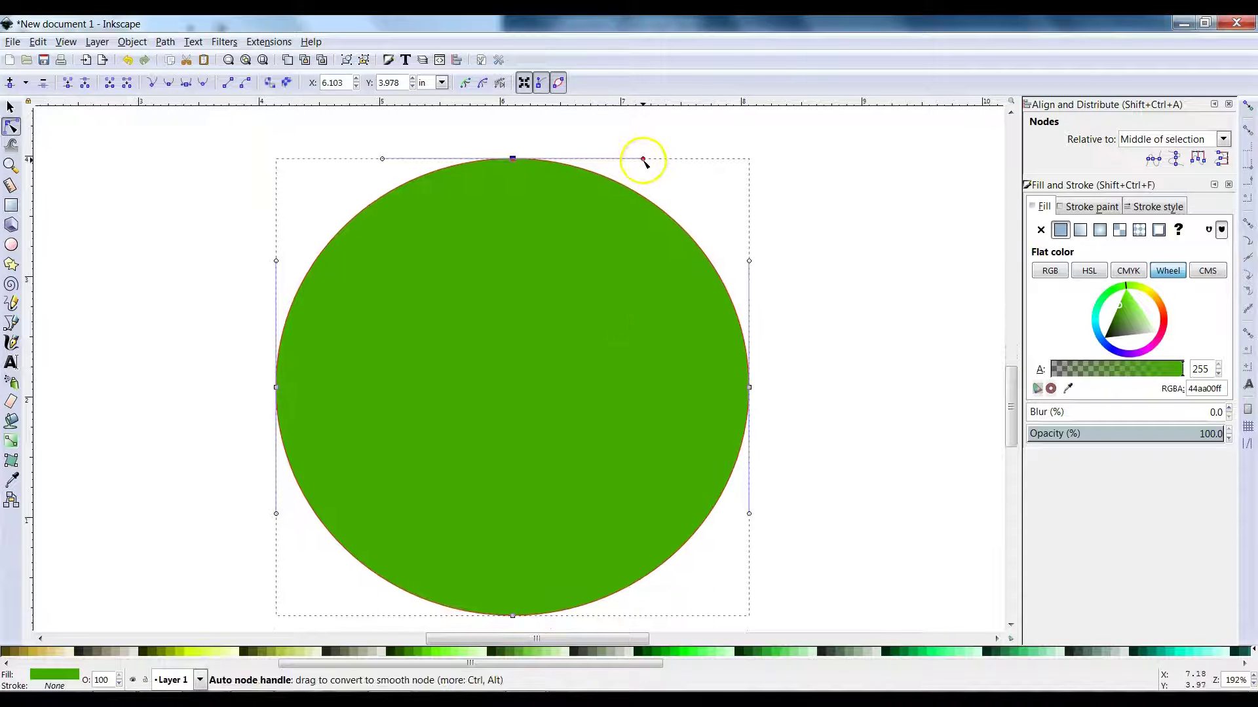
pyautogui.moveTo(645, 160); pyautogui.dragTo(547, 404)
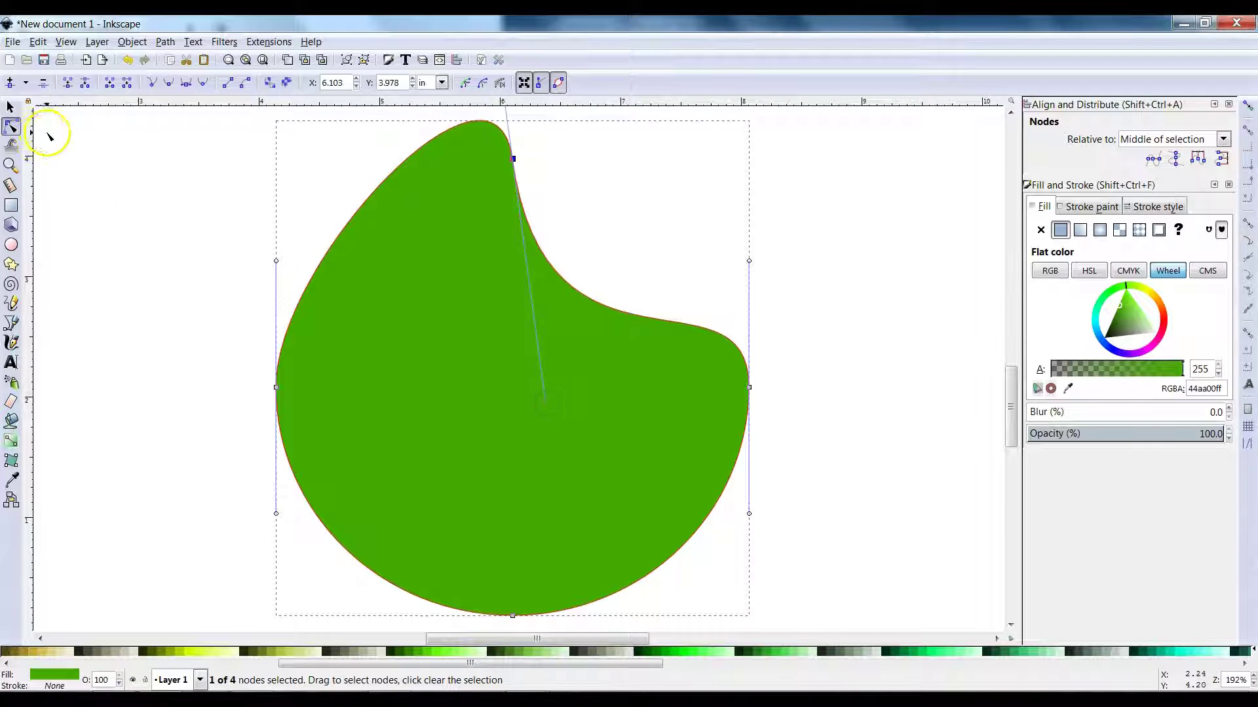
# Check the body against the tutorial's Step 8 and Step 9 pictures and move it up to the head, about X 4.47, Y 1.17 in.
pyautogui.click(12, 107)
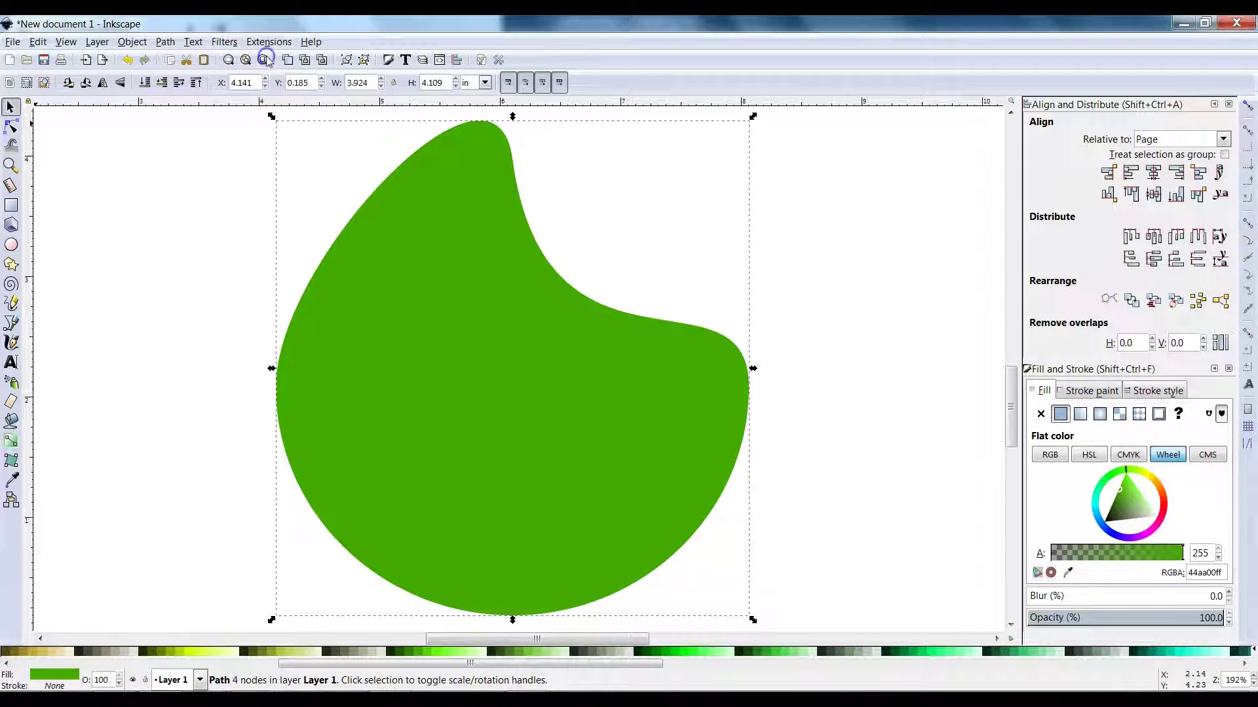
pyautogui.click(237, 175)
pyautogui.click(262, 60)
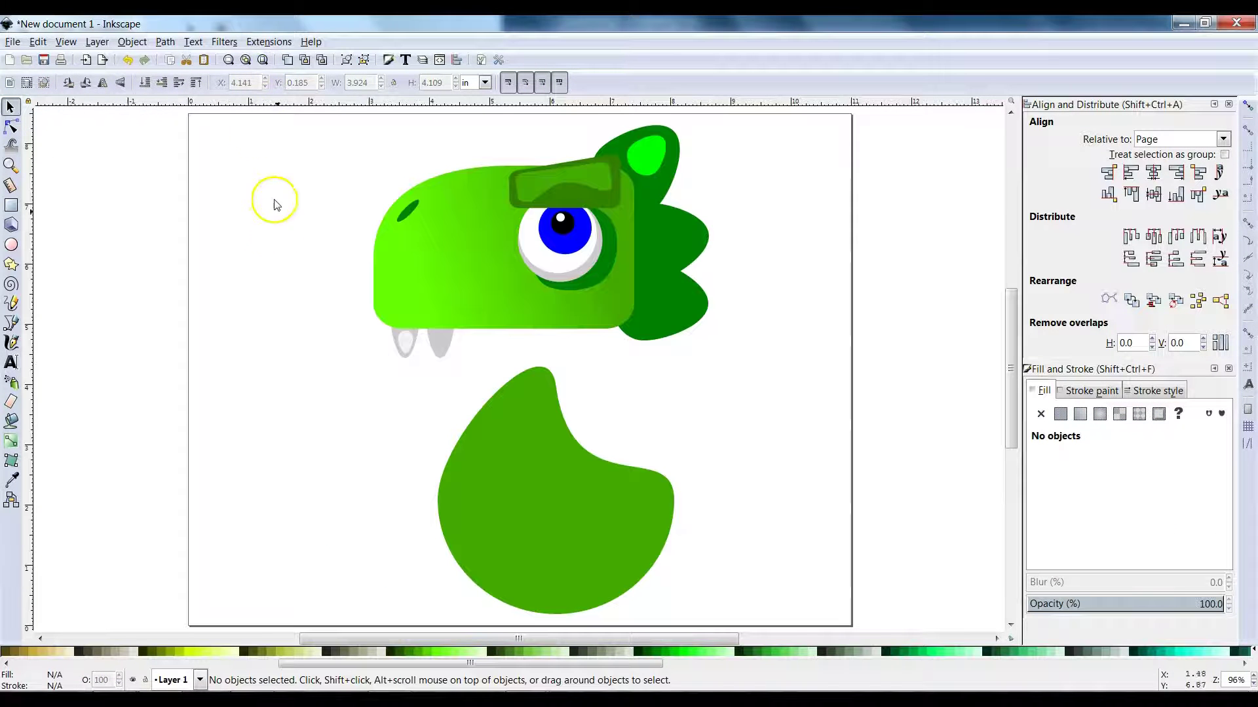
pyautogui.click(508, 504)
pyautogui.hotkey('alt', 'Tab')
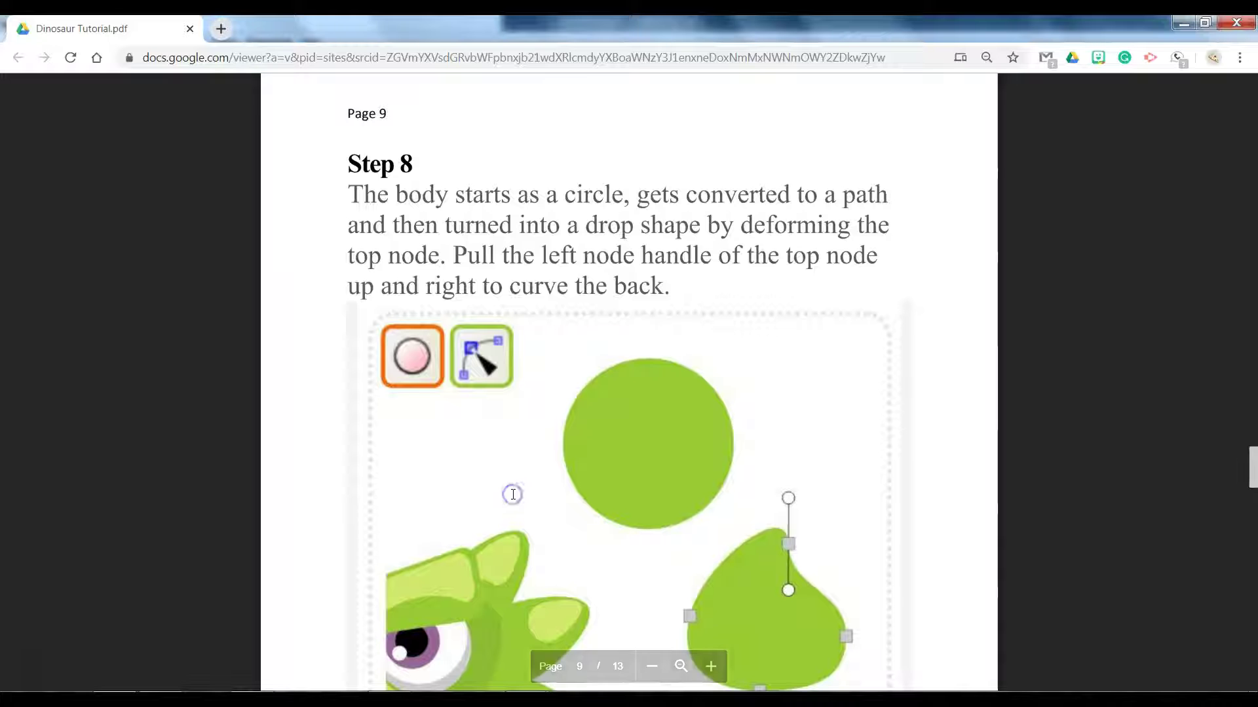
pyautogui.scroll(-15, 640, 489)
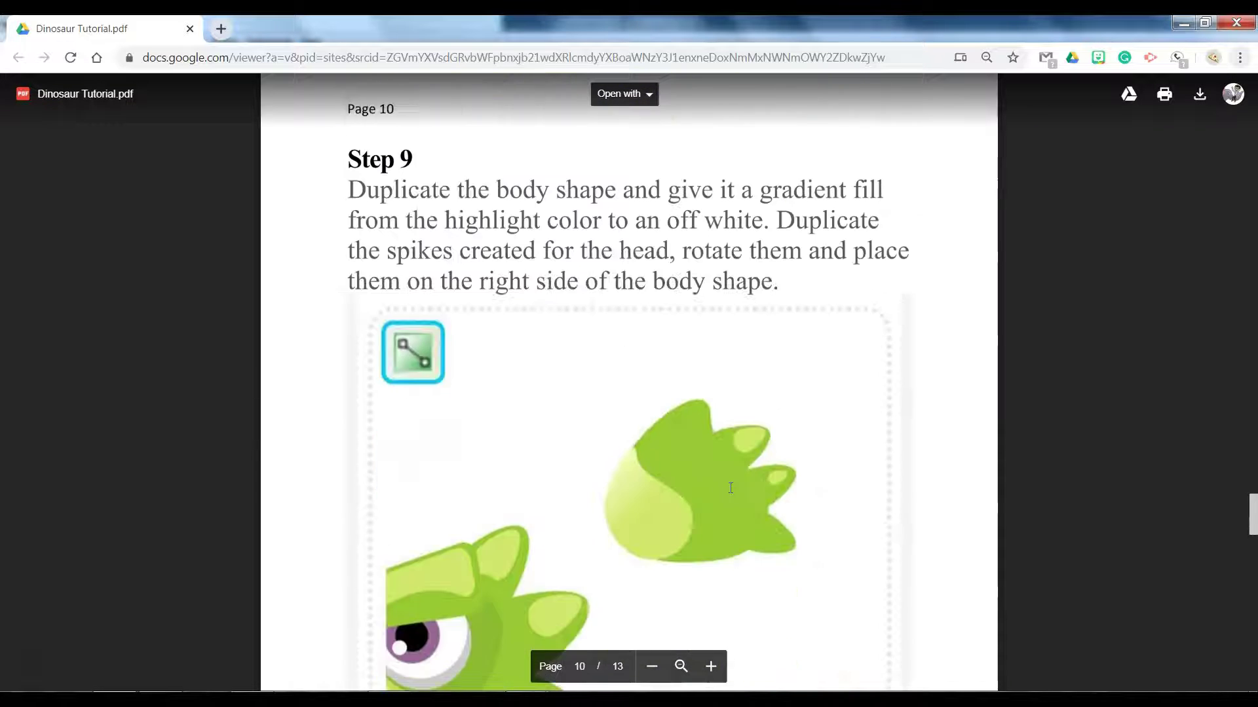
pyautogui.scroll(13, 731, 488)
pyautogui.scroll(-7, 730, 488)
pyautogui.hotkey('alt', 'Tab')
pyautogui.click(654, 457)
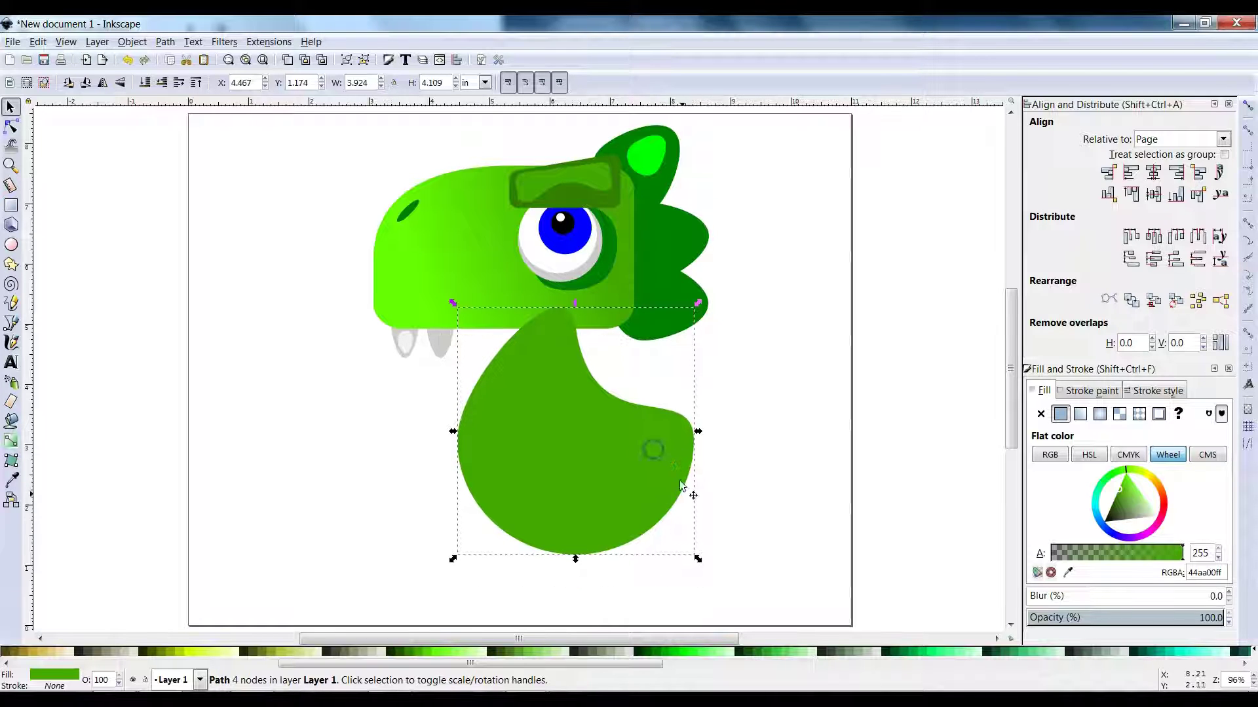
# Scale the body down to about 2.96 × 3.16 in and place it under the back of the head, about X 5.21, Y 1.90 in.
pyautogui.click(699, 556)
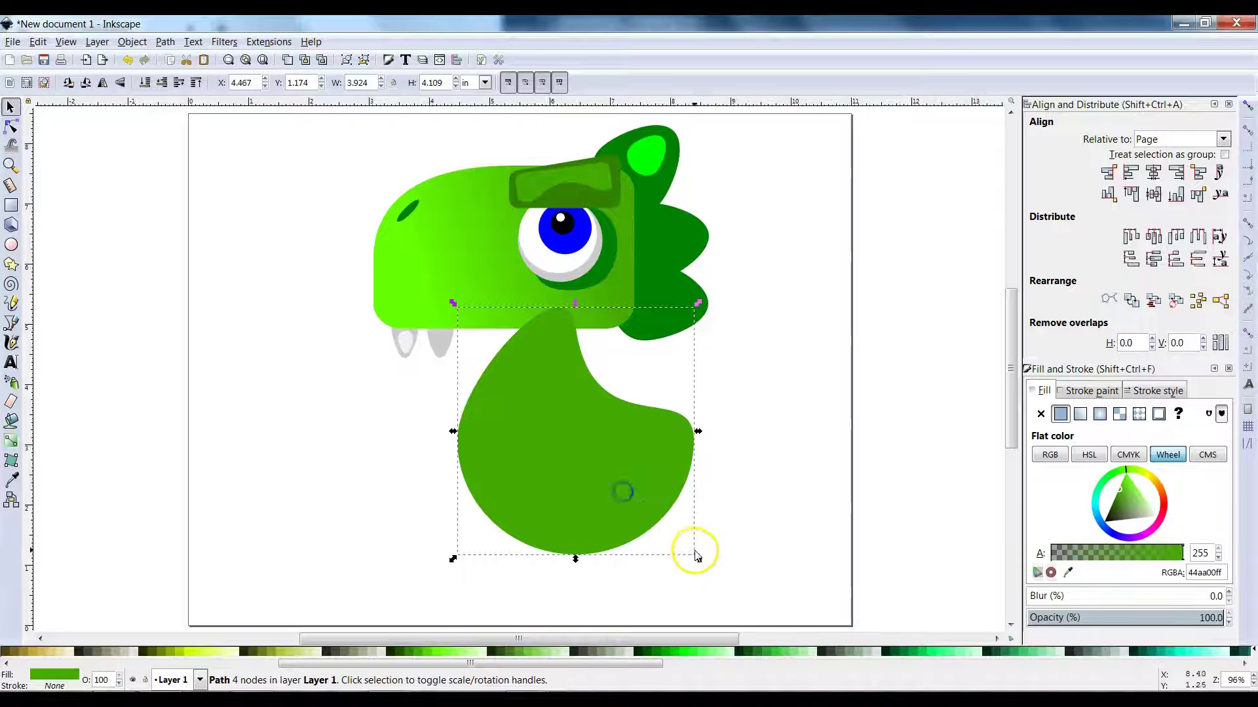
pyautogui.moveTo(694, 554); pyautogui.dragTo(639, 503)
pyautogui.moveTo(570, 441); pyautogui.dragTo(619, 449)
pyautogui.press('Escape')
pyautogui.click(752, 446)
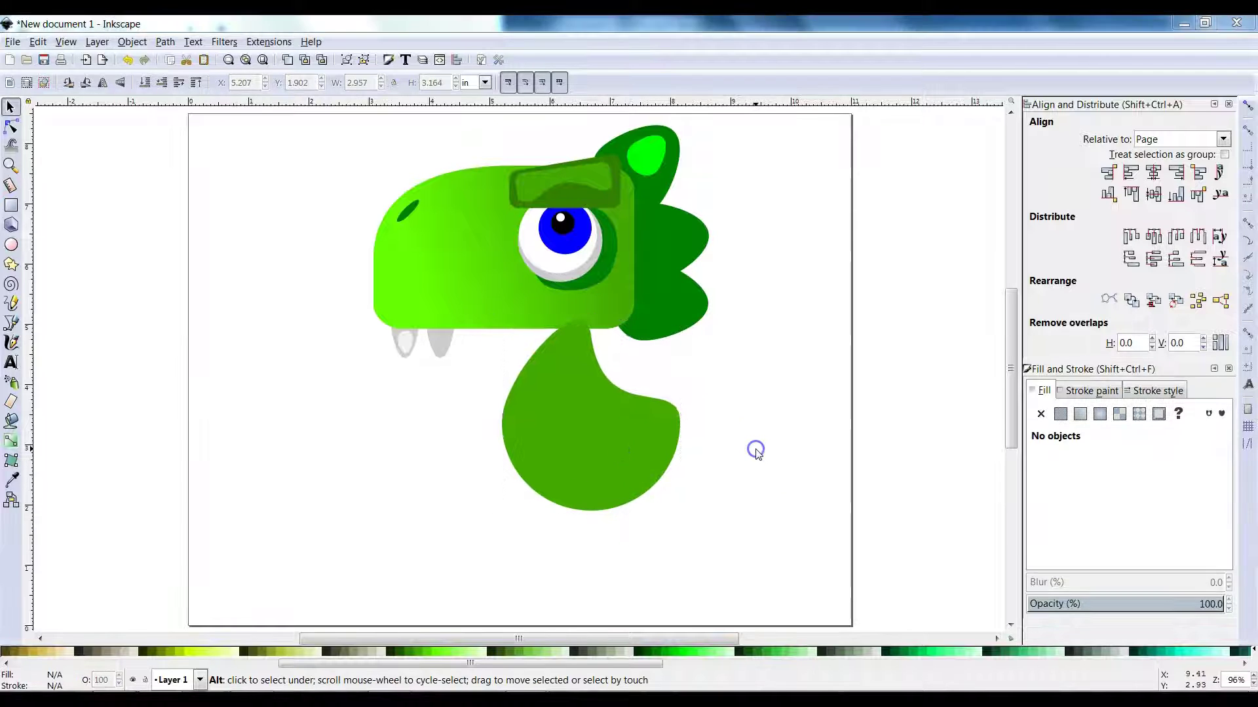
# Following Step 9, duplicate the body, shift the copy left to about X 4.53, Y 1.85 in and fill it with green 55d400.
pyautogui.hotkey('alt', 'Tab')
pyautogui.scroll(-3, 746, 448)
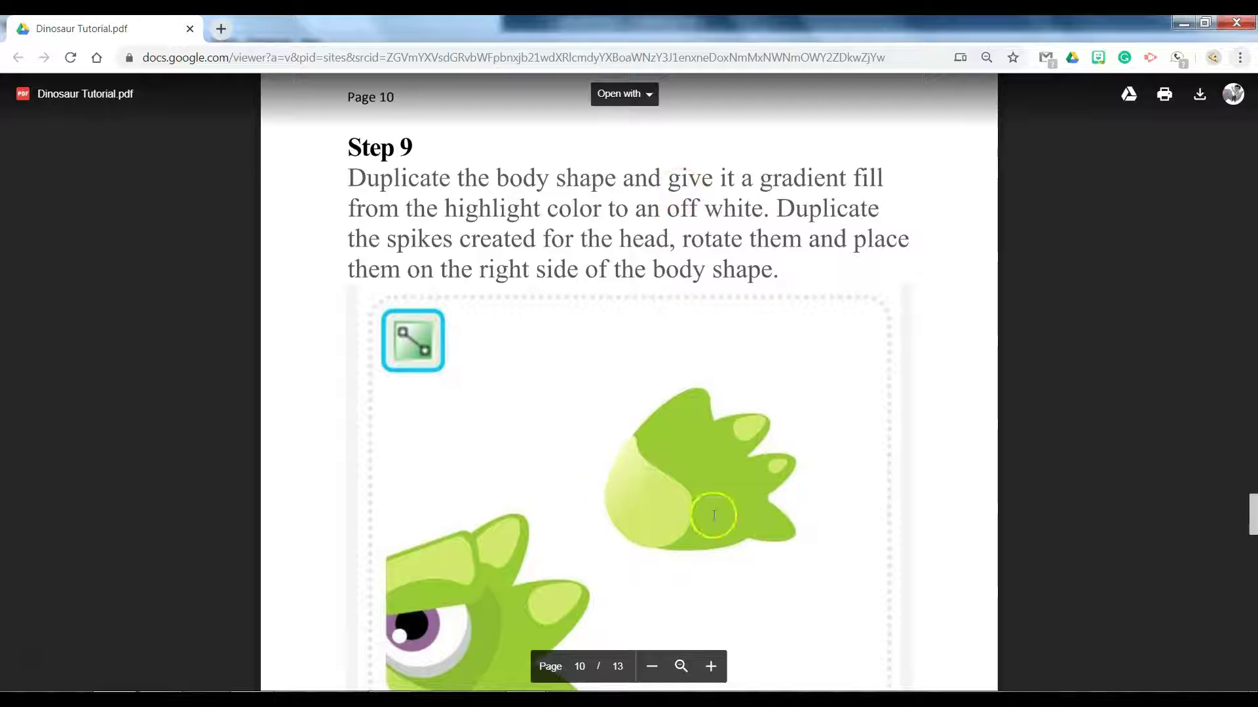
pyautogui.hotkey('alt', 'Tab')
pyautogui.click(631, 446)
pyautogui.moveTo(622, 473); pyautogui.dragTo(515, 464)
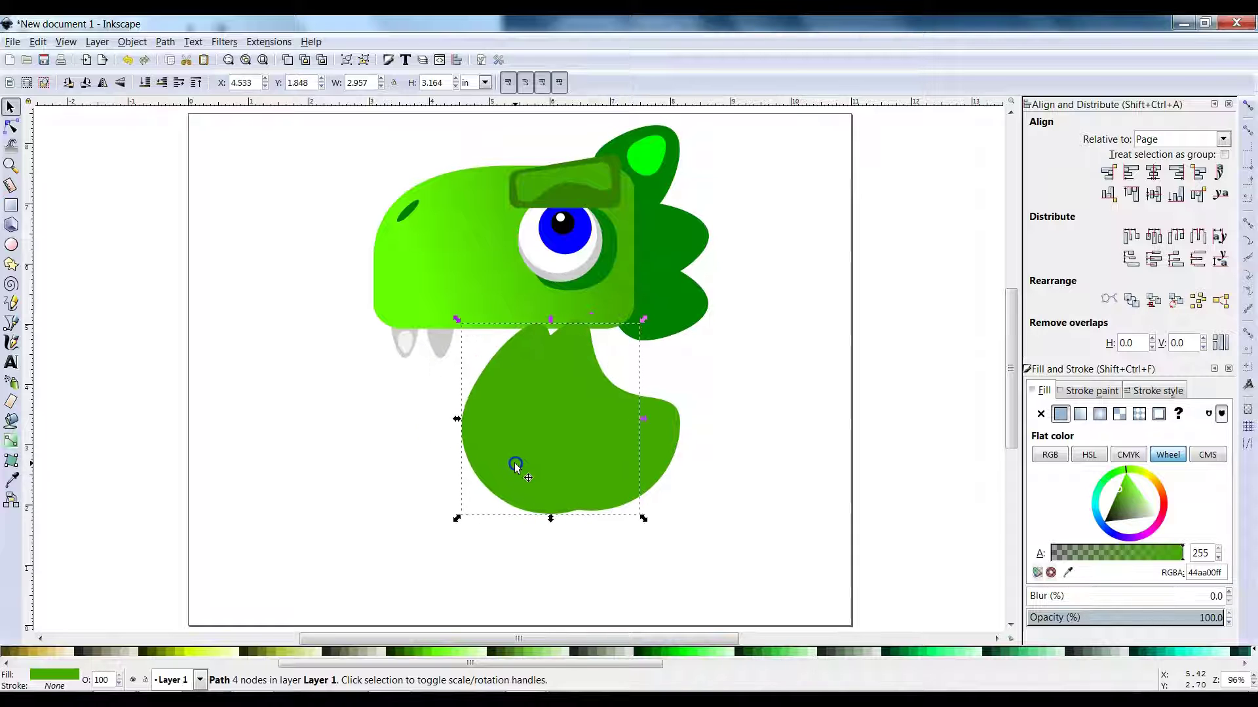
pyautogui.click(432, 650)
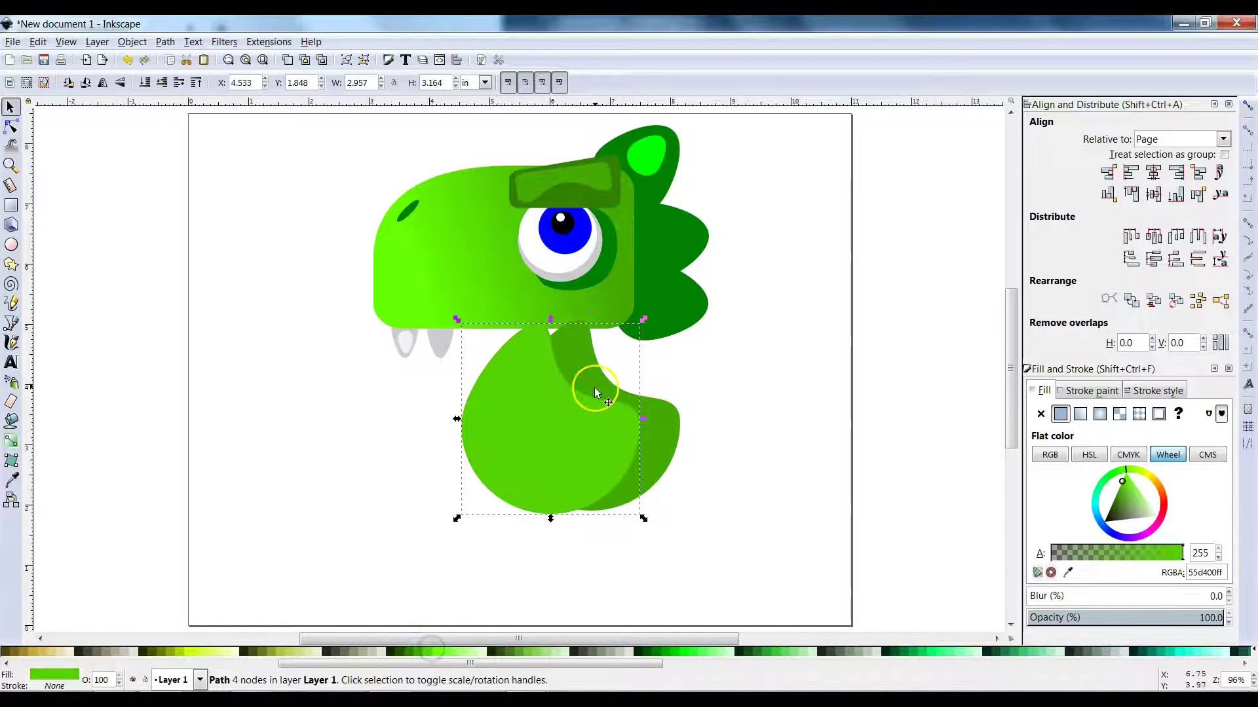
# Shrink the lighter copy to about 1.64 × 2.05 in and place it inside the body as the belly, about X 5.33, Y 2.09 in.
pyautogui.moveTo(643, 320); pyautogui.dragTo(540, 451)
pyautogui.moveTo(553, 386); pyautogui.dragTo(551, 370)
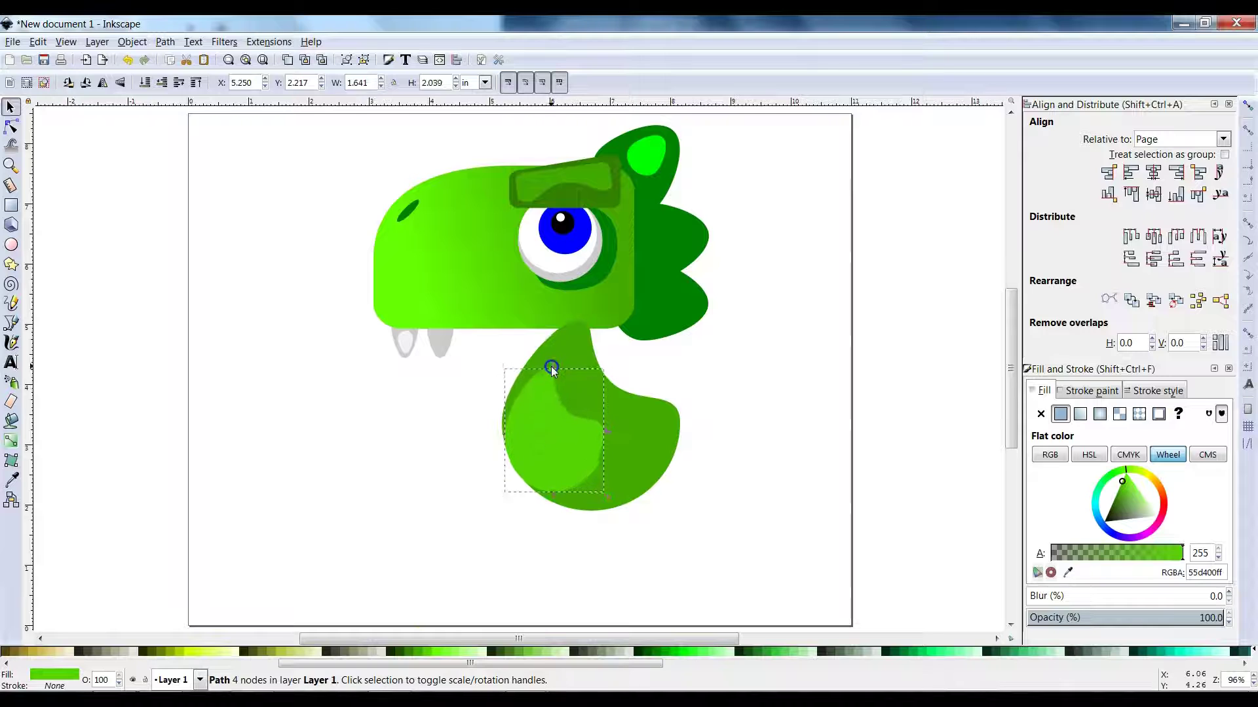
pyautogui.moveTo(549, 429); pyautogui.dragTo(554, 436)
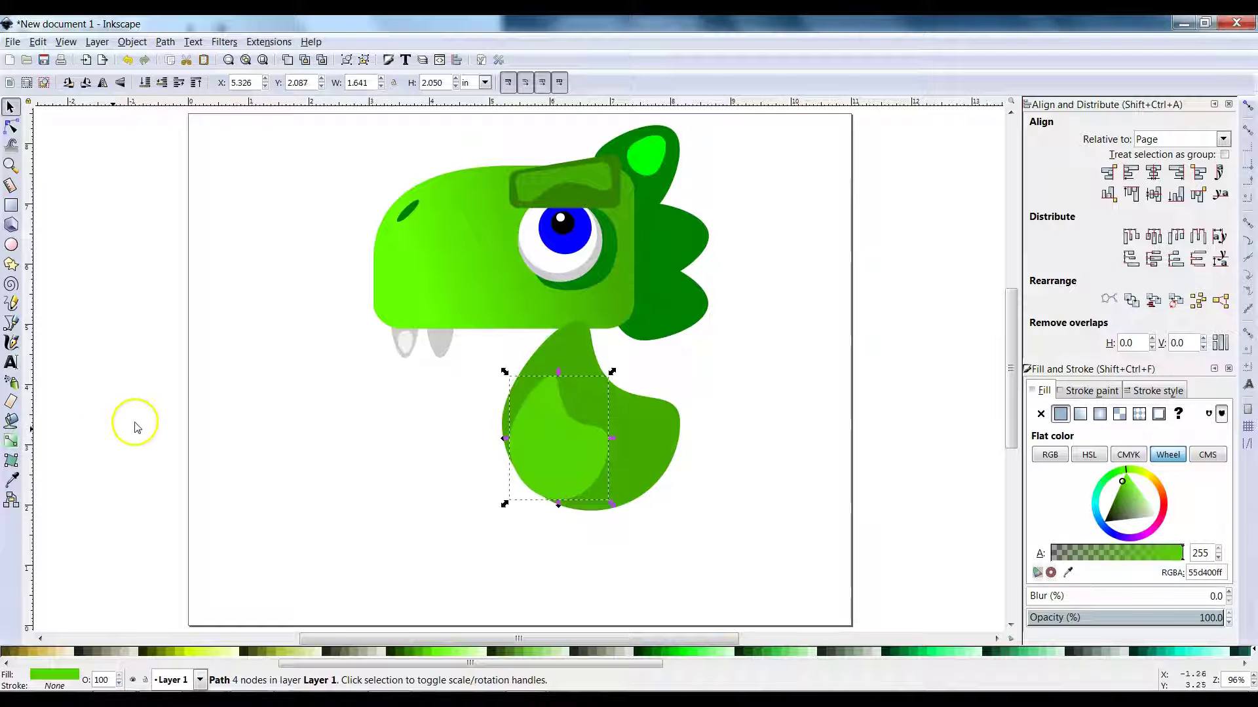
# Give the belly a diagonal linear gradient from dark green 338000 at its lower end to light green 99ff55 at its upper end.
pyautogui.click(12, 441)
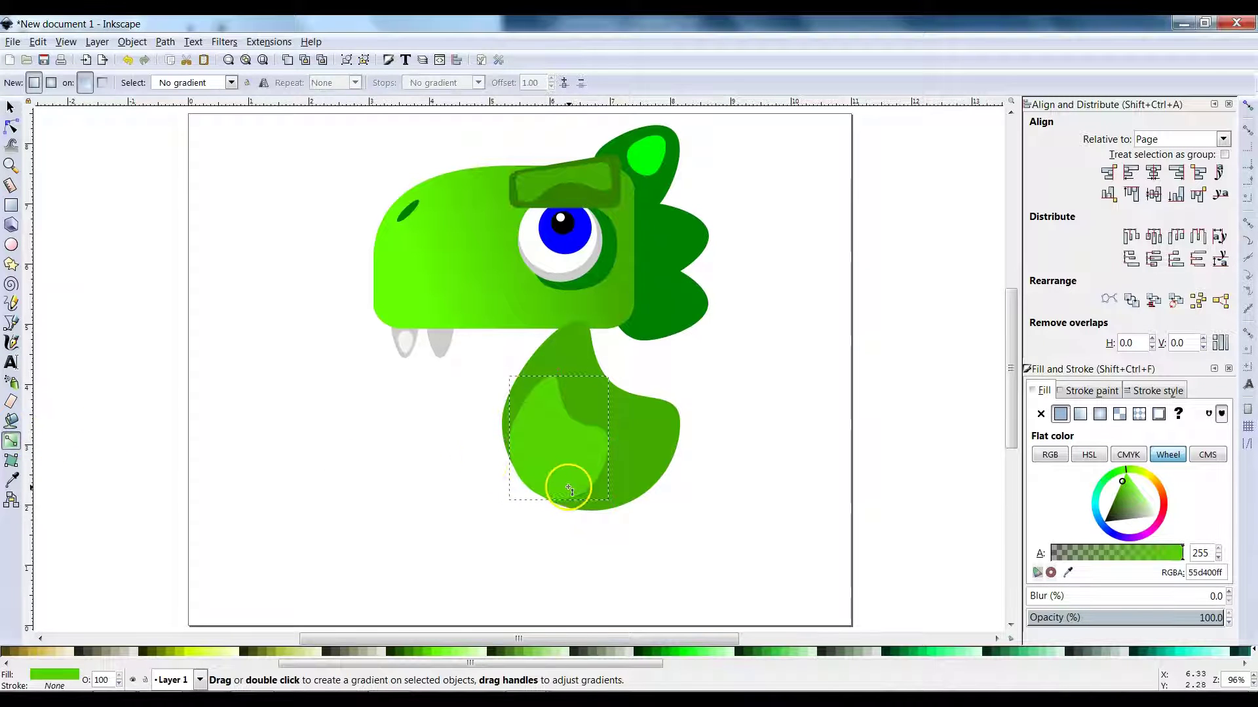
pyautogui.moveTo(572, 487); pyautogui.dragTo(537, 411)
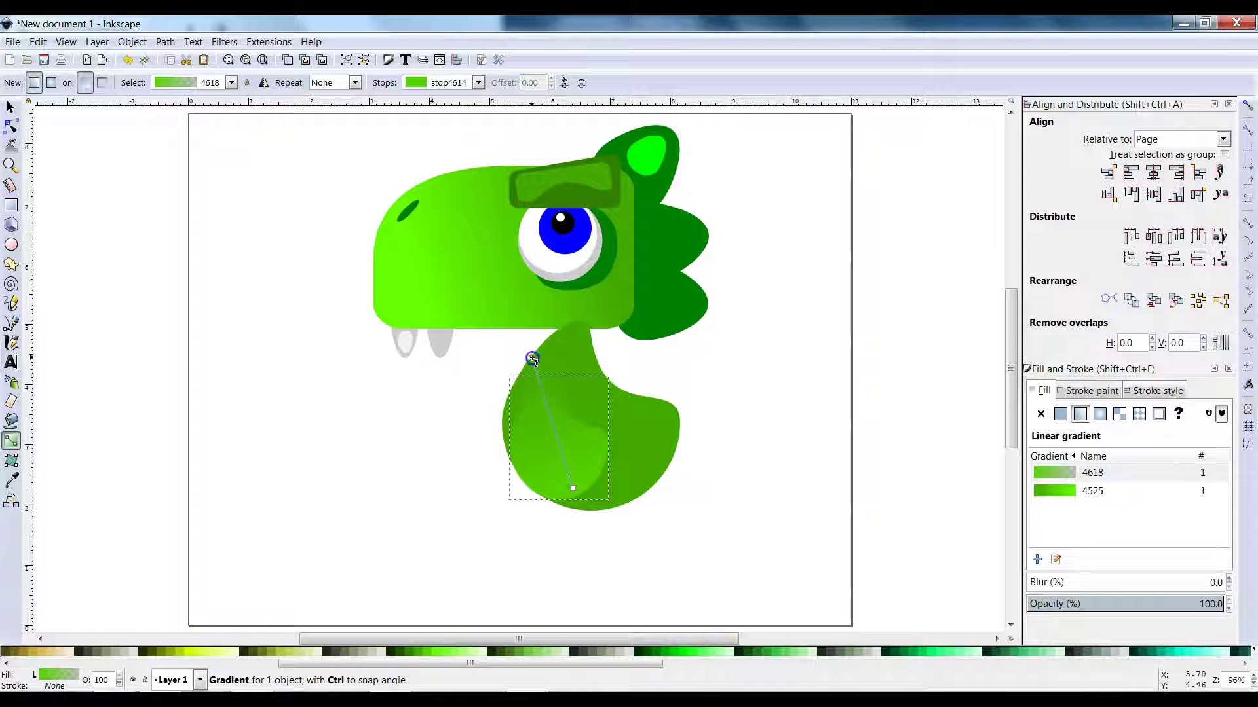
pyautogui.click(573, 489)
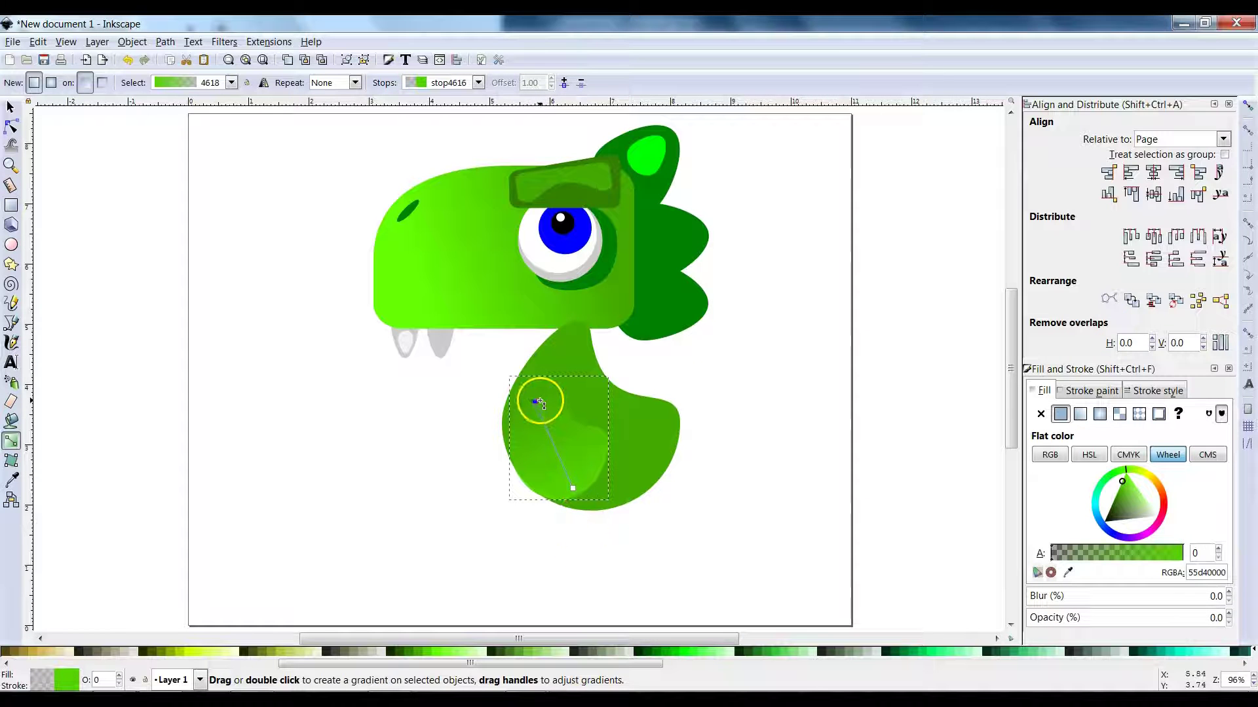
pyautogui.click(457, 652)
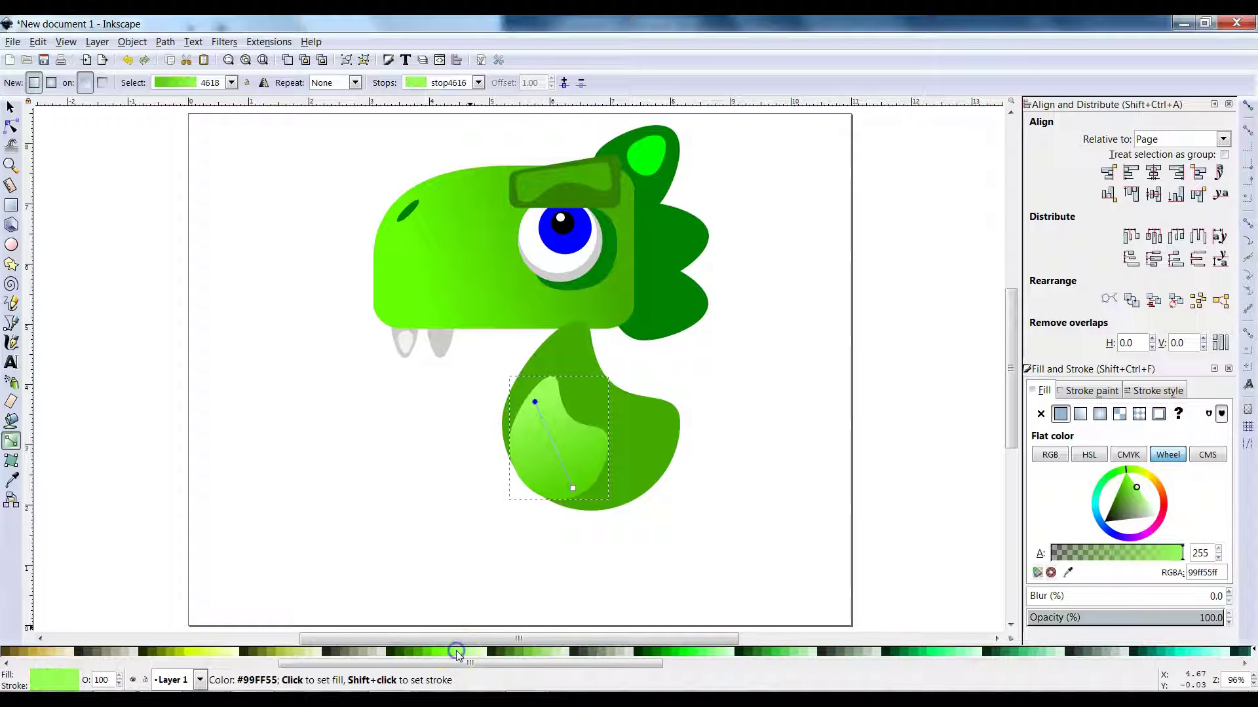
pyautogui.click(586, 505)
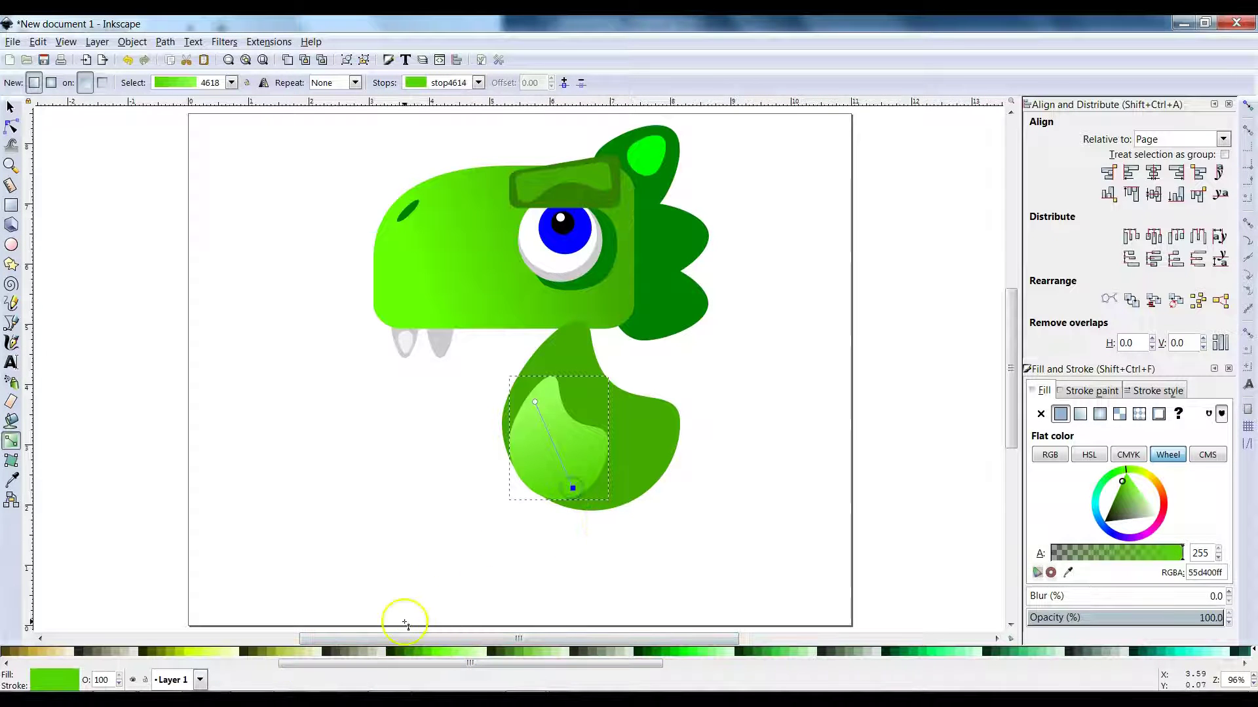
pyautogui.click(412, 652)
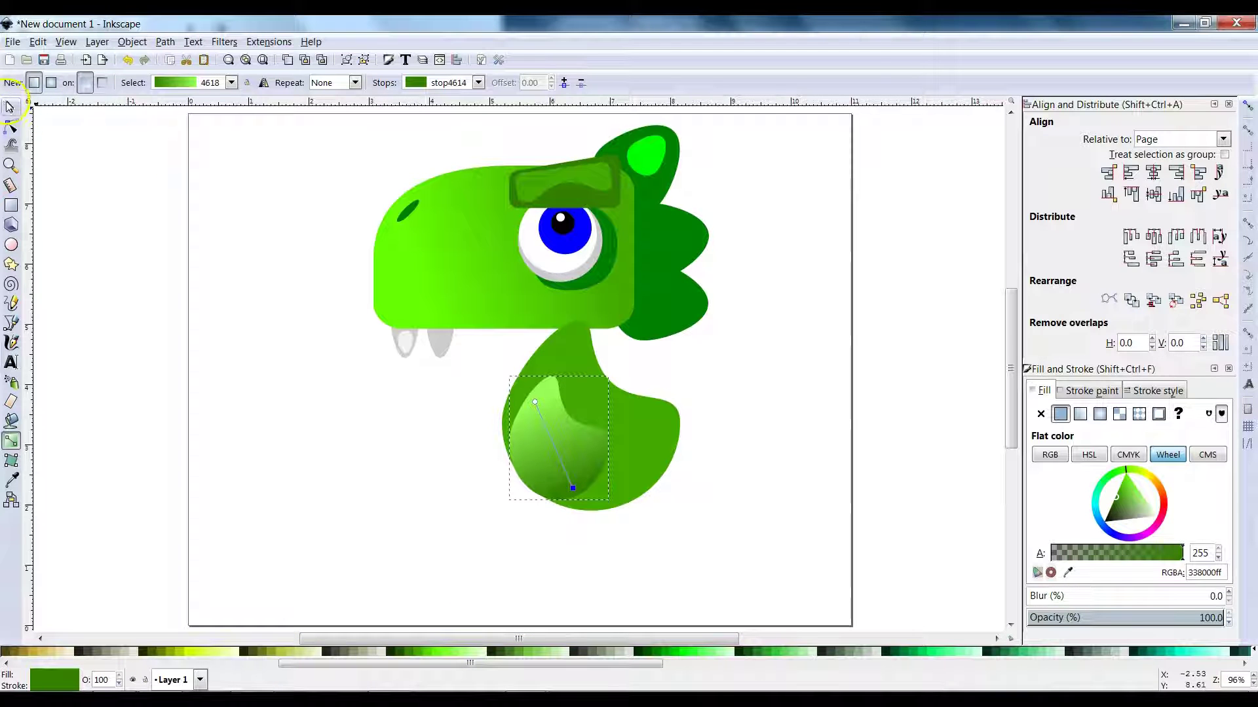
# Widen the belly slightly to the left and pull its bottom and right nodes outward, making it about 1.92 × 2.19 in.
pyautogui.click(9, 107)
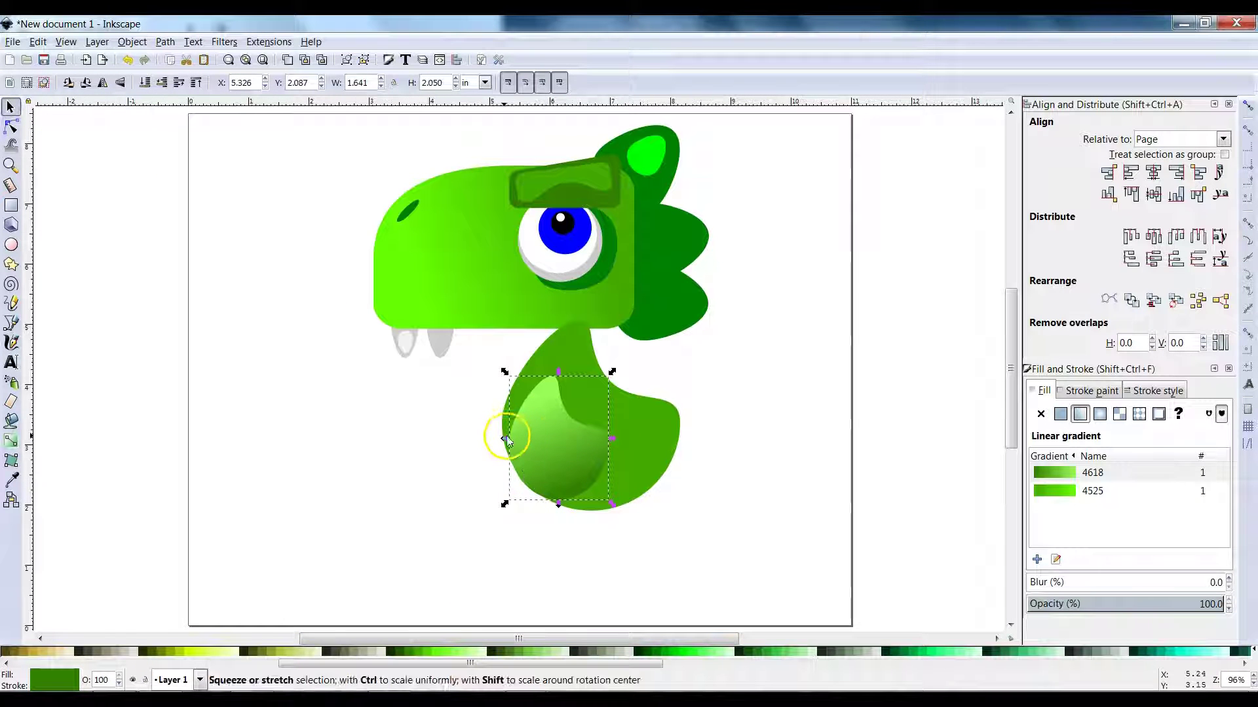
pyautogui.moveTo(504, 438)
pyautogui.mouseDown()
pyautogui.moveTo(492, 438)
pyautogui.moveTo(500, 429)
pyautogui.mouseUp()
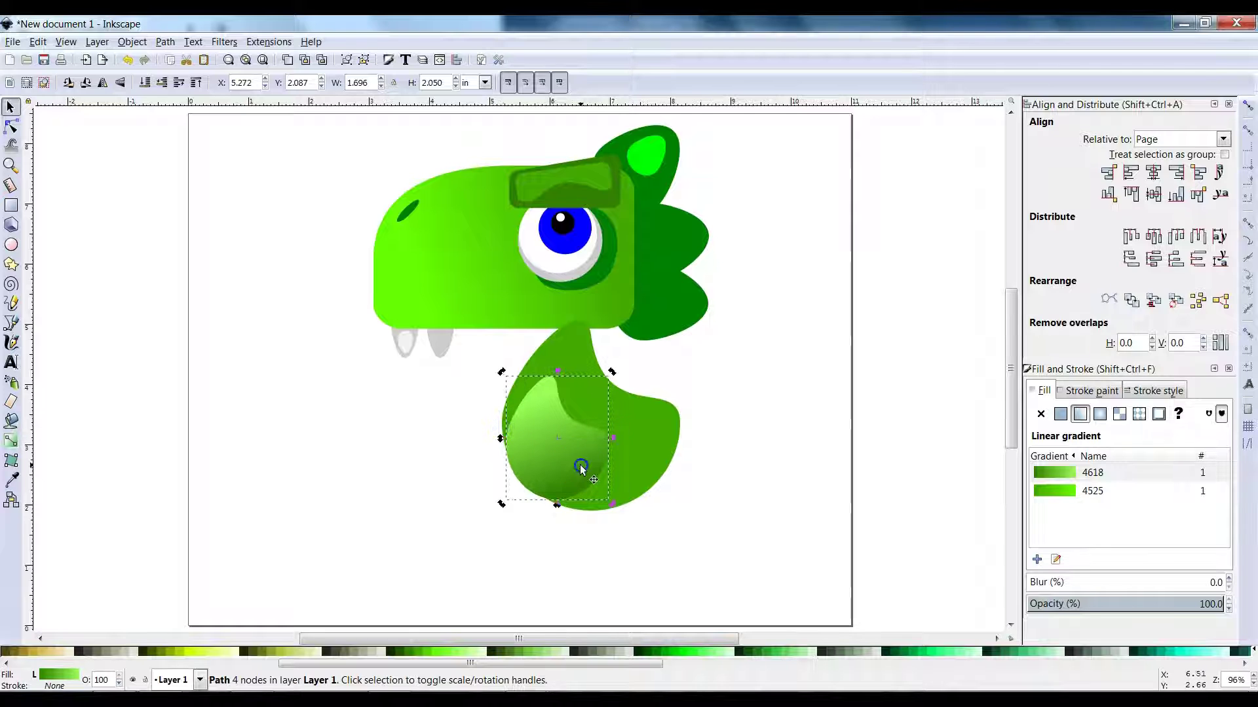
pyautogui.press('n')
pyautogui.moveTo(556, 501); pyautogui.dragTo(575, 510)
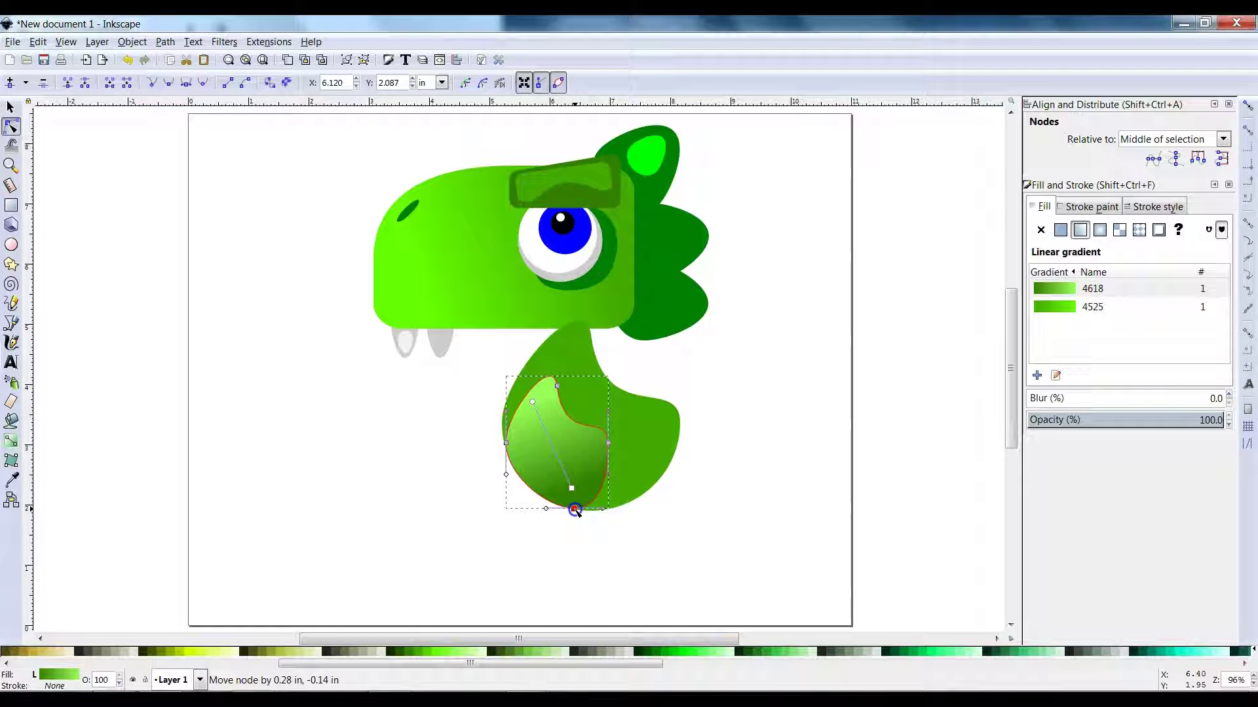
pyautogui.doubleClick(608, 442)
pyautogui.moveTo(609, 446); pyautogui.dragTo(622, 459)
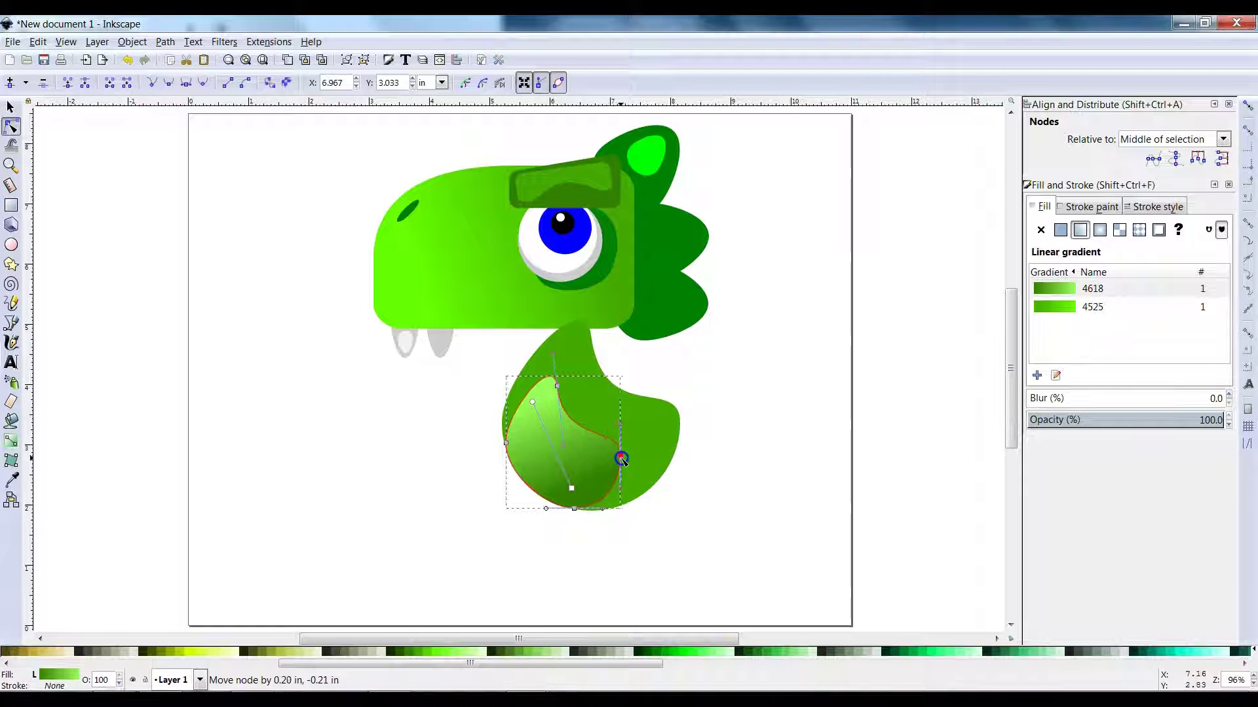
pyautogui.click(423, 398)
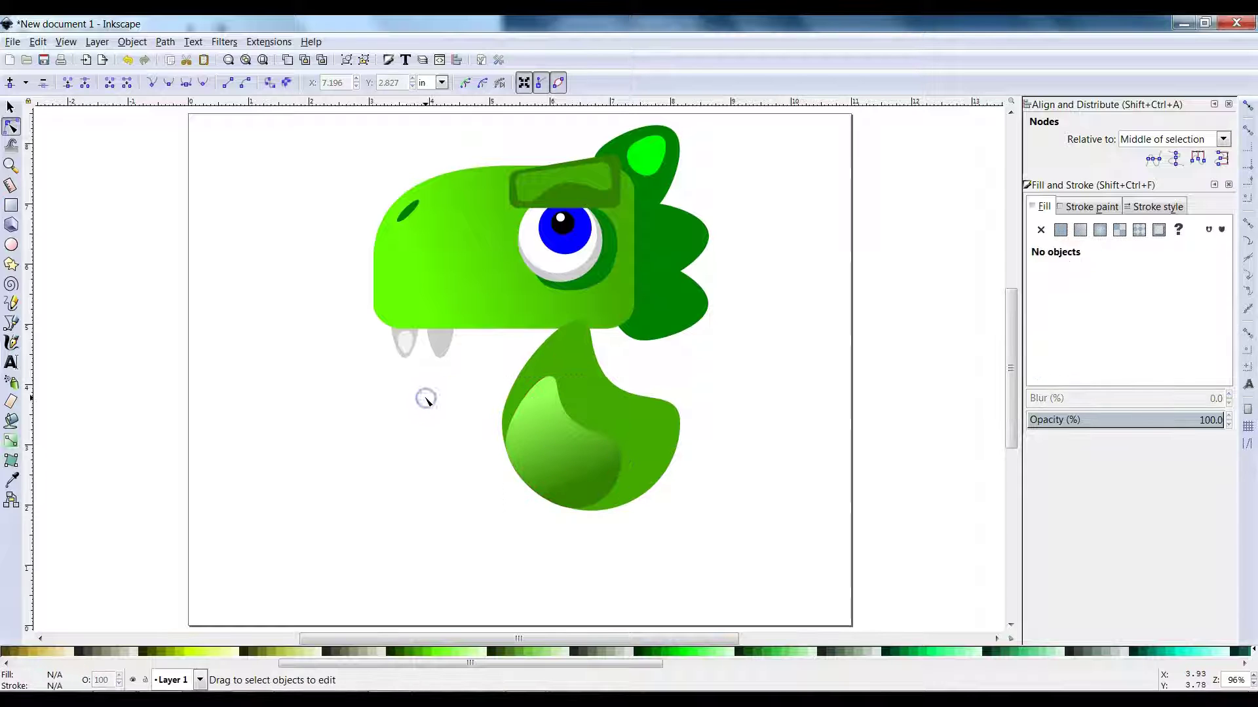
# Duplicate a head spike as Step 9 shows, rotate it and place it behind the body's back, about X 6.87, Y 3.64 in.
pyautogui.hotkey('alt', 'Tab')
pyautogui.hotkey('alt', 'Tab')
pyautogui.hotkey('alt', 'Tab')
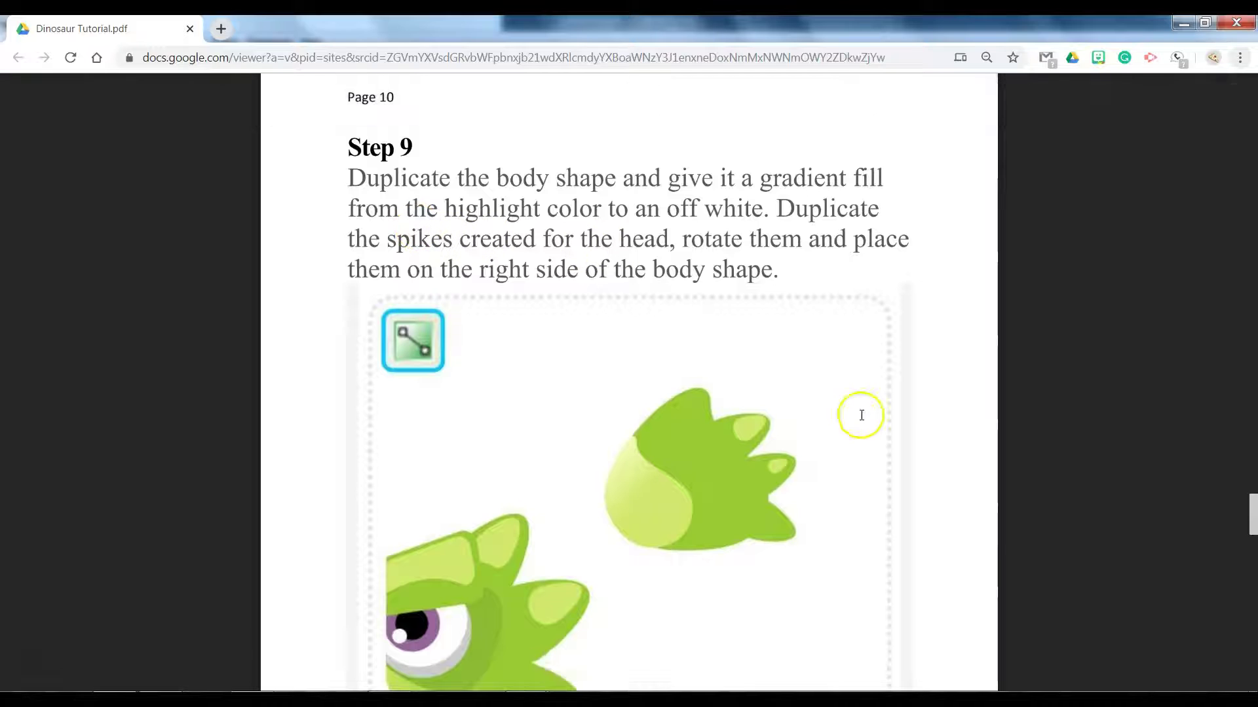
pyautogui.hotkey('alt', 'Tab')
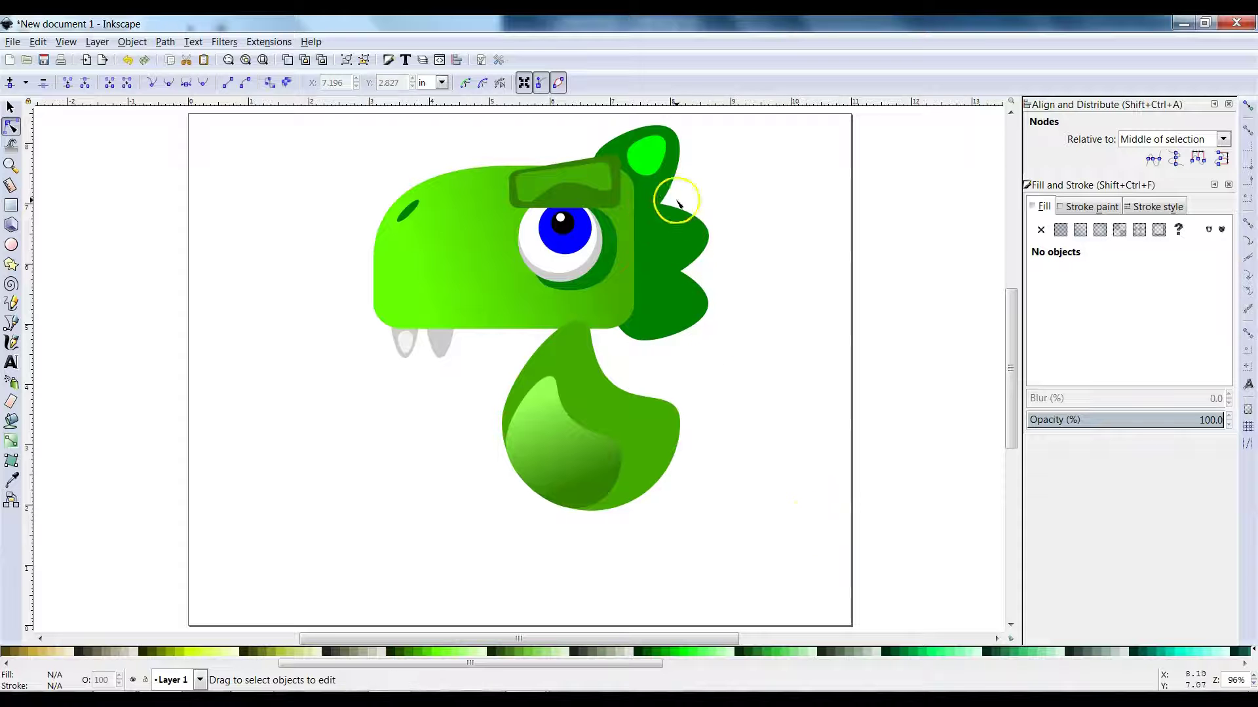
pyautogui.click(9, 106)
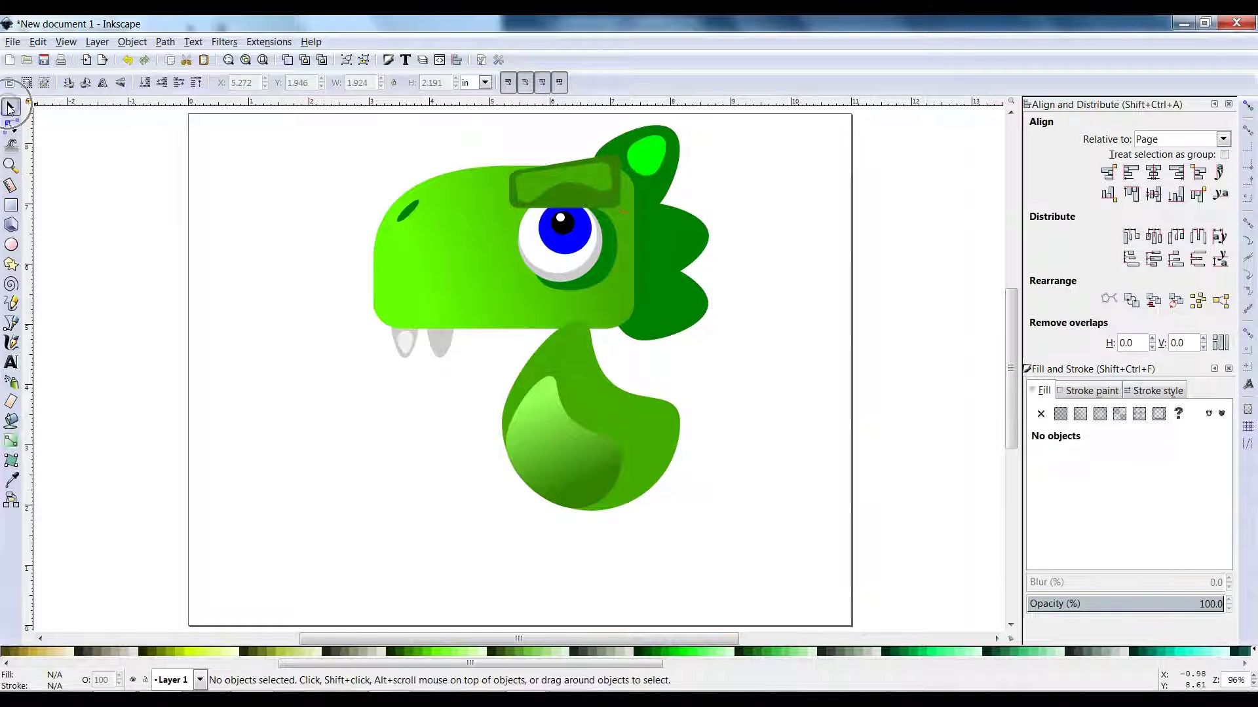
pyautogui.click(668, 191)
pyautogui.moveTo(658, 201); pyautogui.dragTo(655, 401)
pyautogui.moveTo(683, 322); pyautogui.dragTo(645, 365)
pyautogui.click(655, 361)
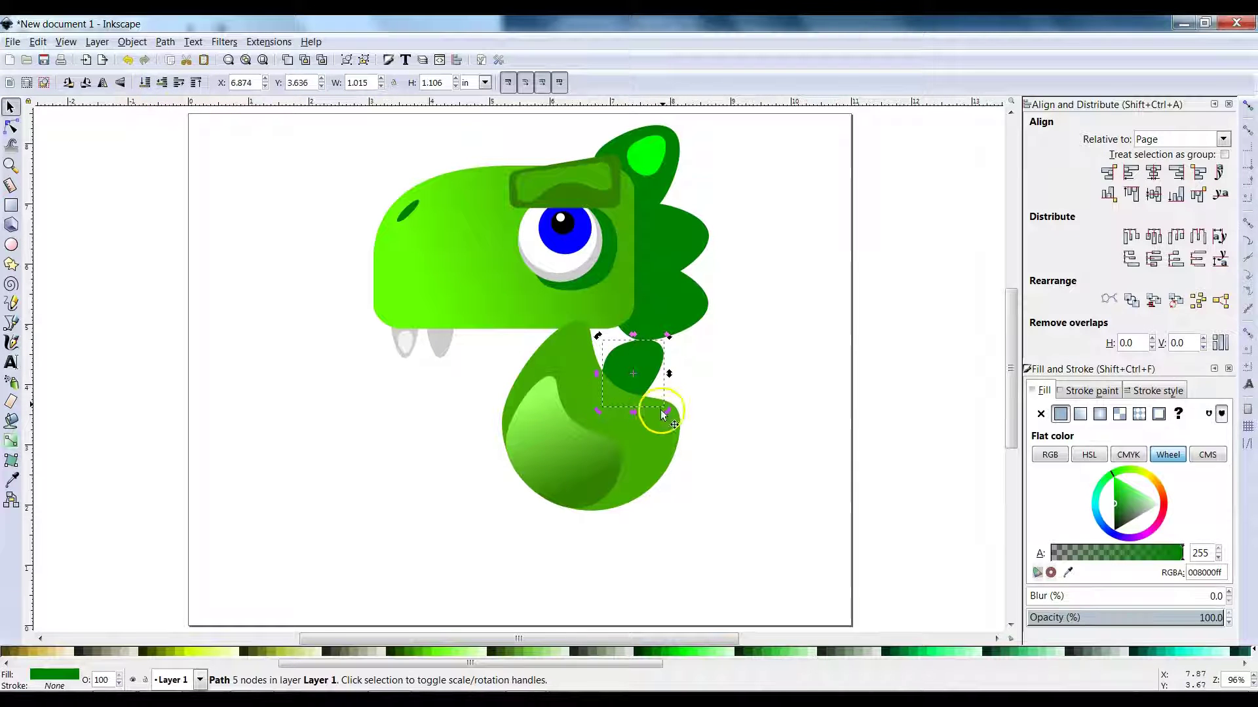
# Duplicate the back spike and place the copy lower on the body's right side, about X 7.44, Y 3.07 in.
pyautogui.hotkey('ctrl', 'd')
pyautogui.moveTo(650, 365); pyautogui.dragTo(699, 395)
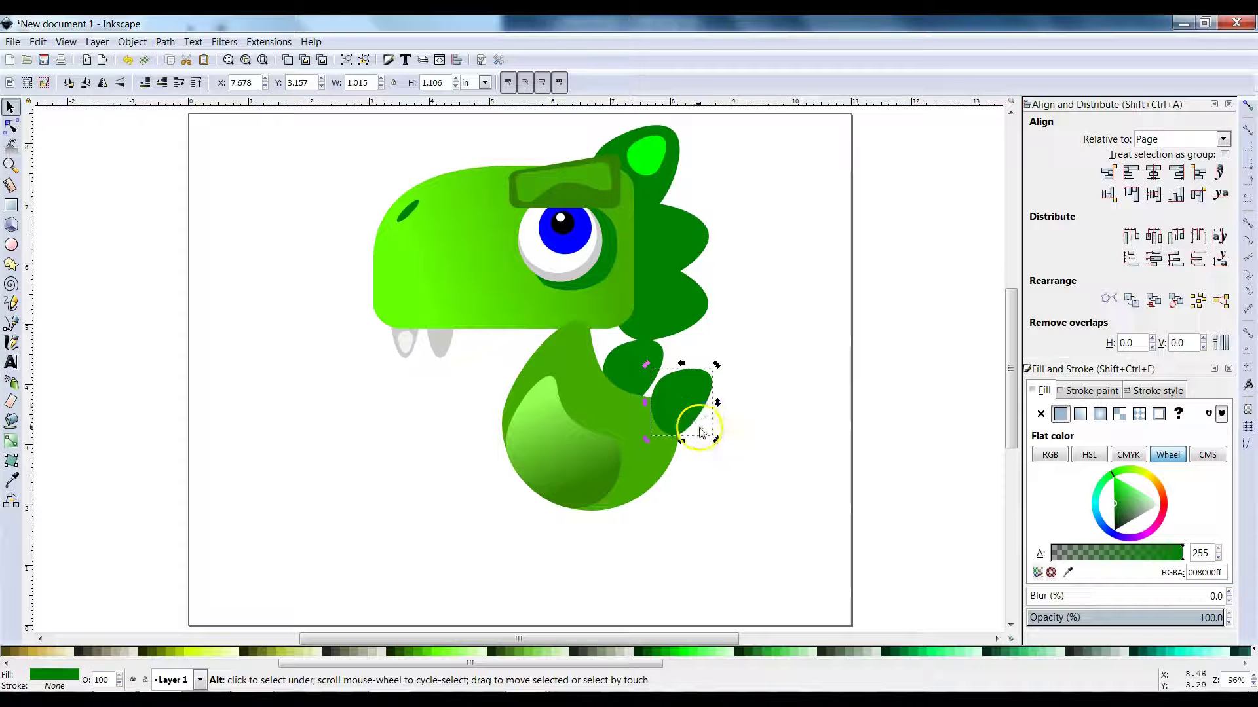
pyautogui.moveTo(702, 422); pyautogui.dragTo(680, 404)
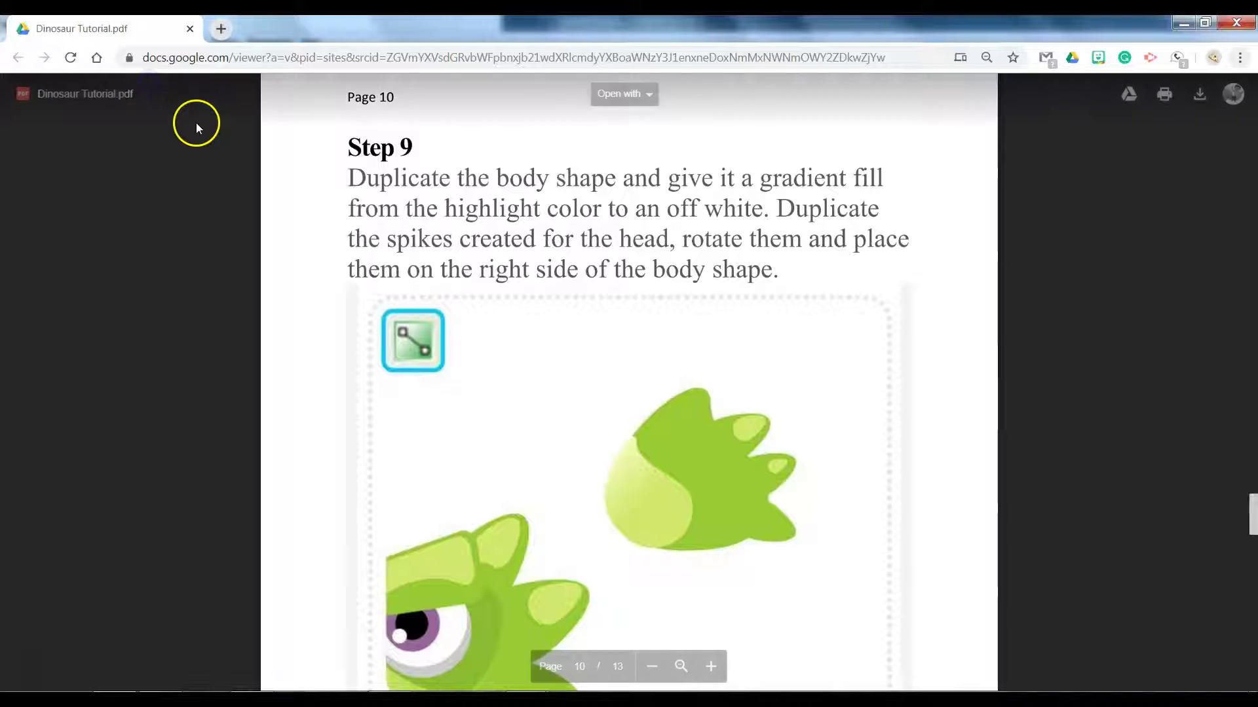
pyautogui.hotkey('alt', 'Tab')
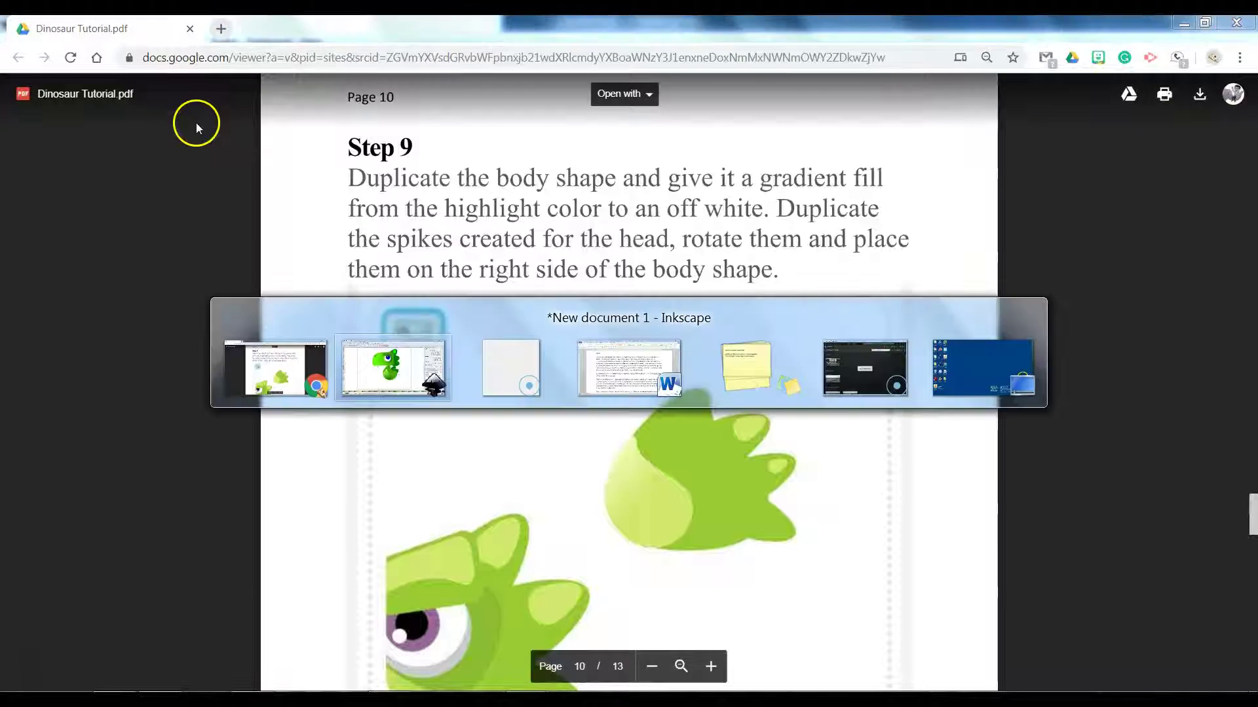
# Examine both back spikes and the body up close and compare their placement with the tutorial's Step 9 picture.
pyautogui.scroll(1, 652, 411)
pyautogui.scroll(1, 635, 296)
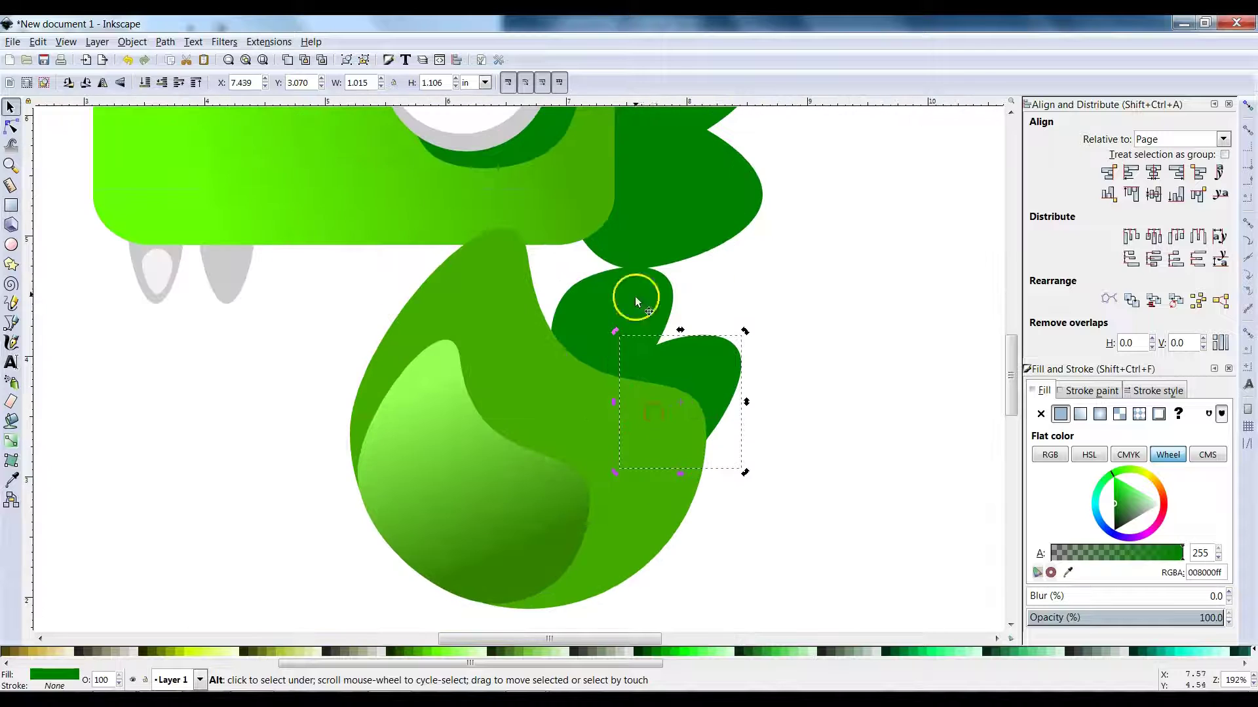
pyautogui.scroll(3, 635, 296)
pyautogui.click(669, 368)
pyautogui.click(648, 475)
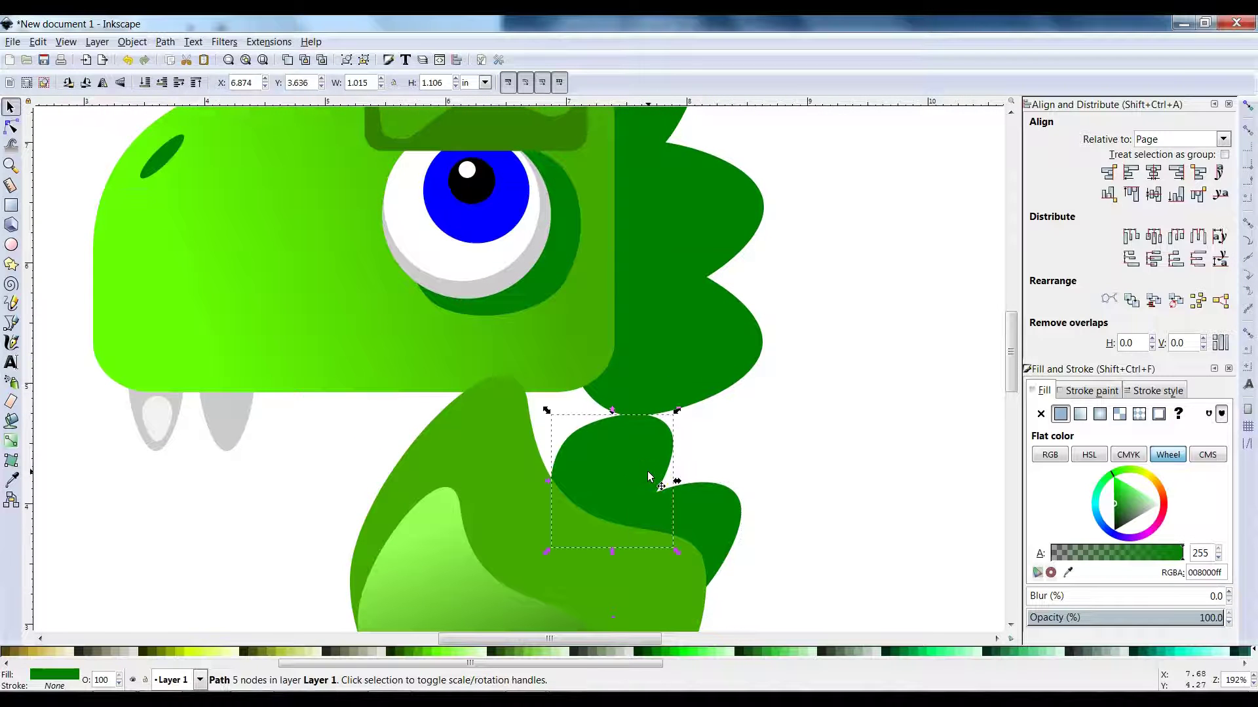
pyautogui.scroll(-2, 647, 472)
pyautogui.keyDown('alt'); pyautogui.click(585, 496); pyautogui.keyUp('alt')
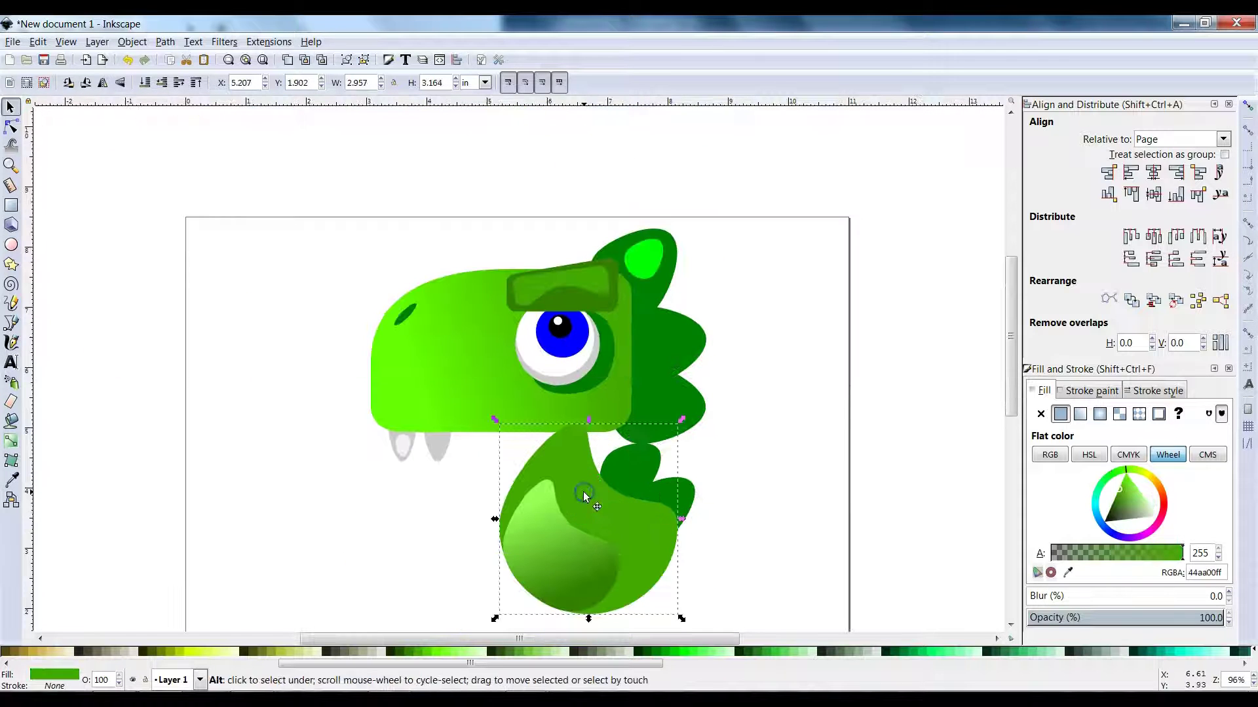
pyautogui.hotkey('alt', 'Tab')
pyautogui.hotkey('alt', 'Tab')
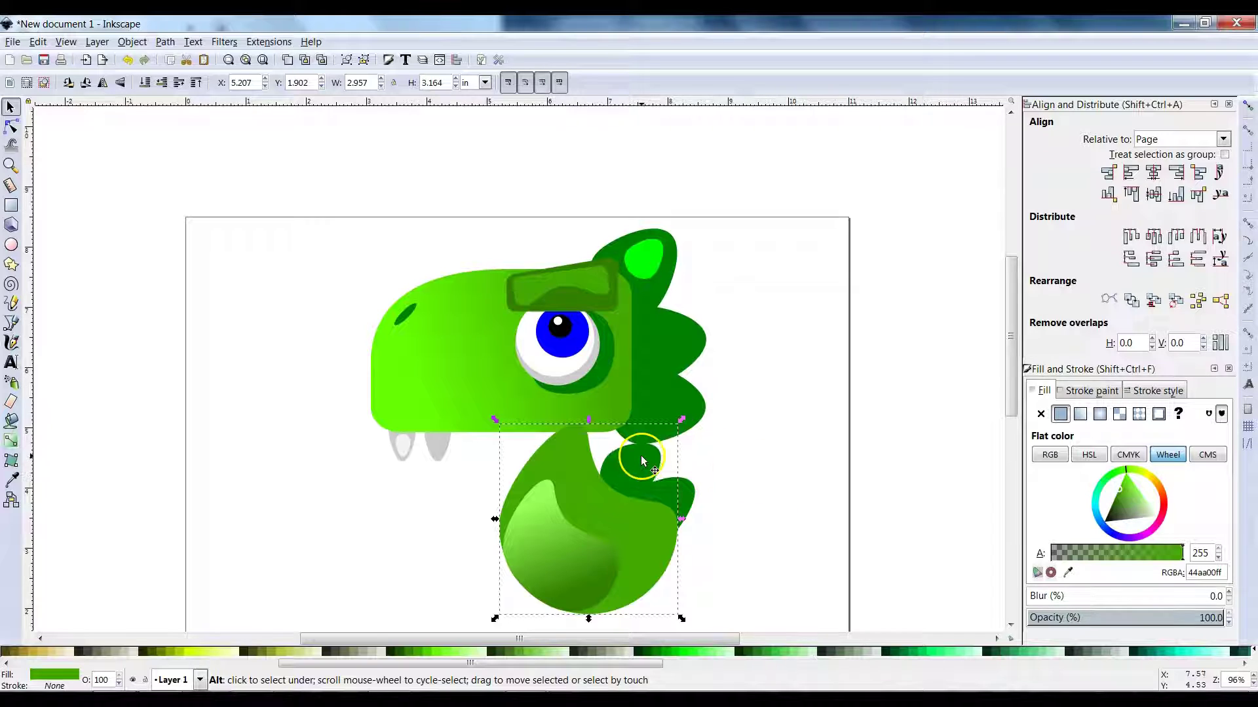
pyautogui.scroll(1, 639, 454)
pyautogui.scroll(-3, 639, 367)
pyautogui.click(733, 318)
pyautogui.click(664, 320)
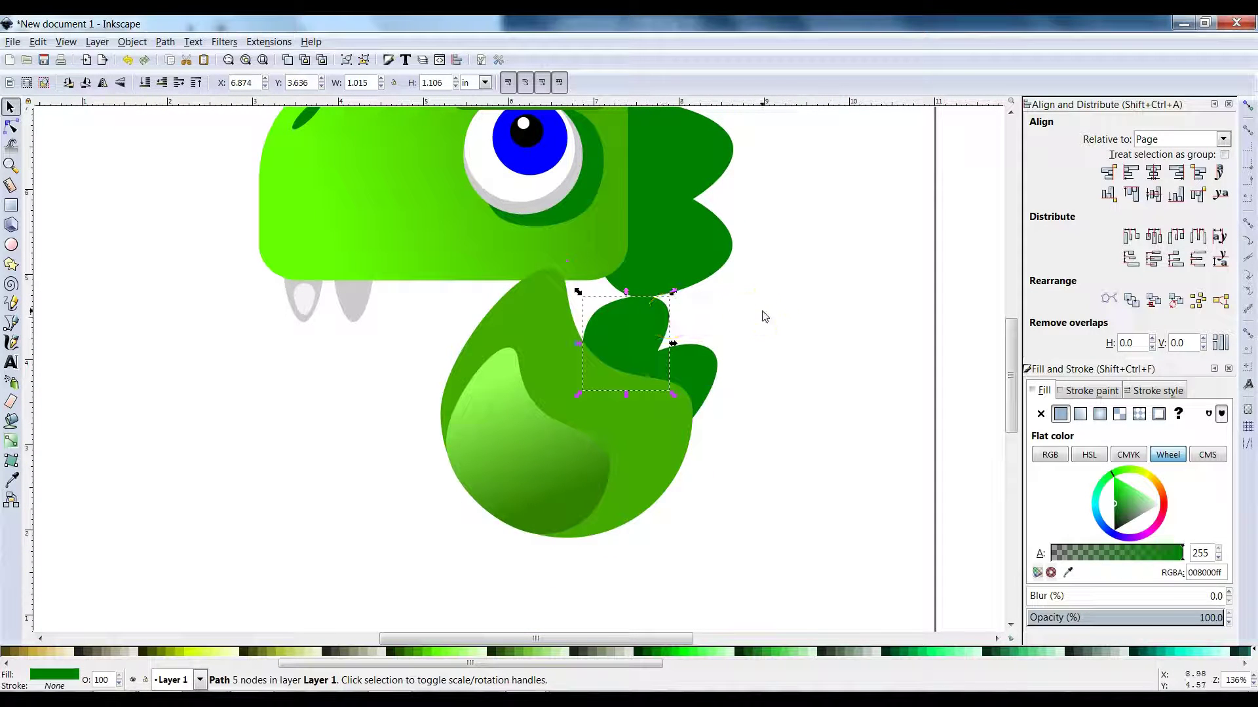
# Recolor the upper back spike with the body's green (44aa00ff) by sampling it with the dropper.
pyautogui.click(623, 327)
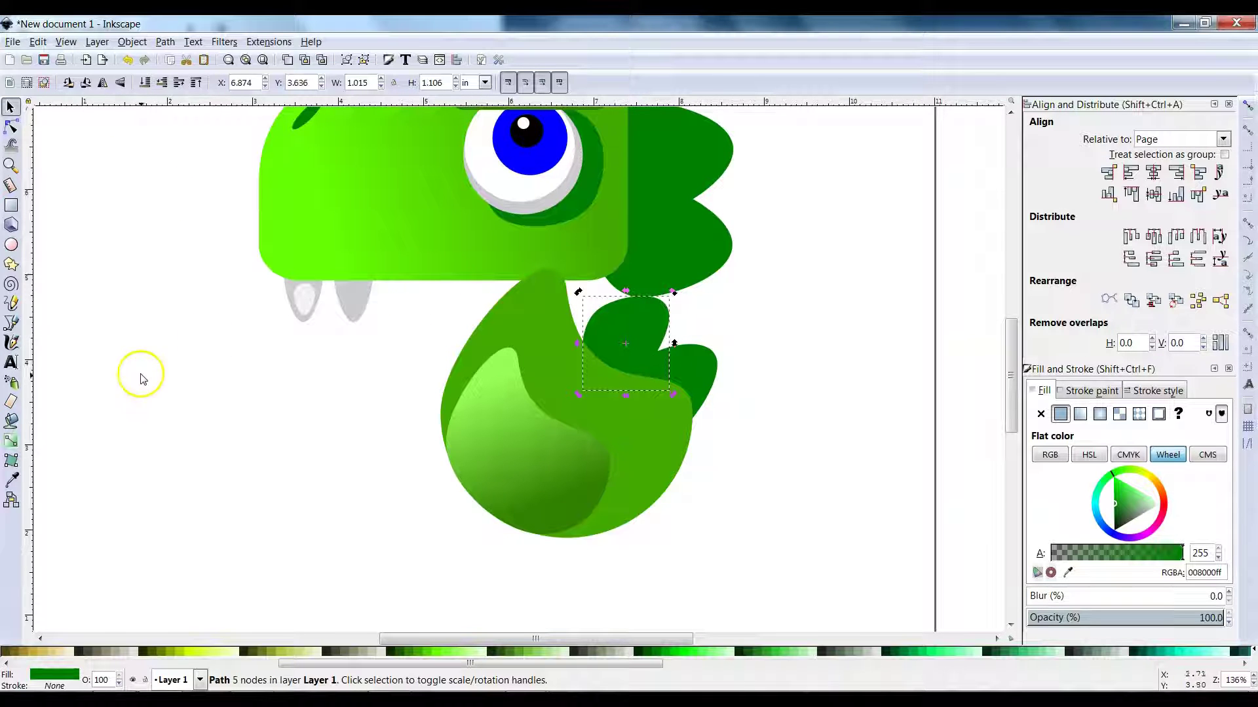
pyautogui.click(10, 482)
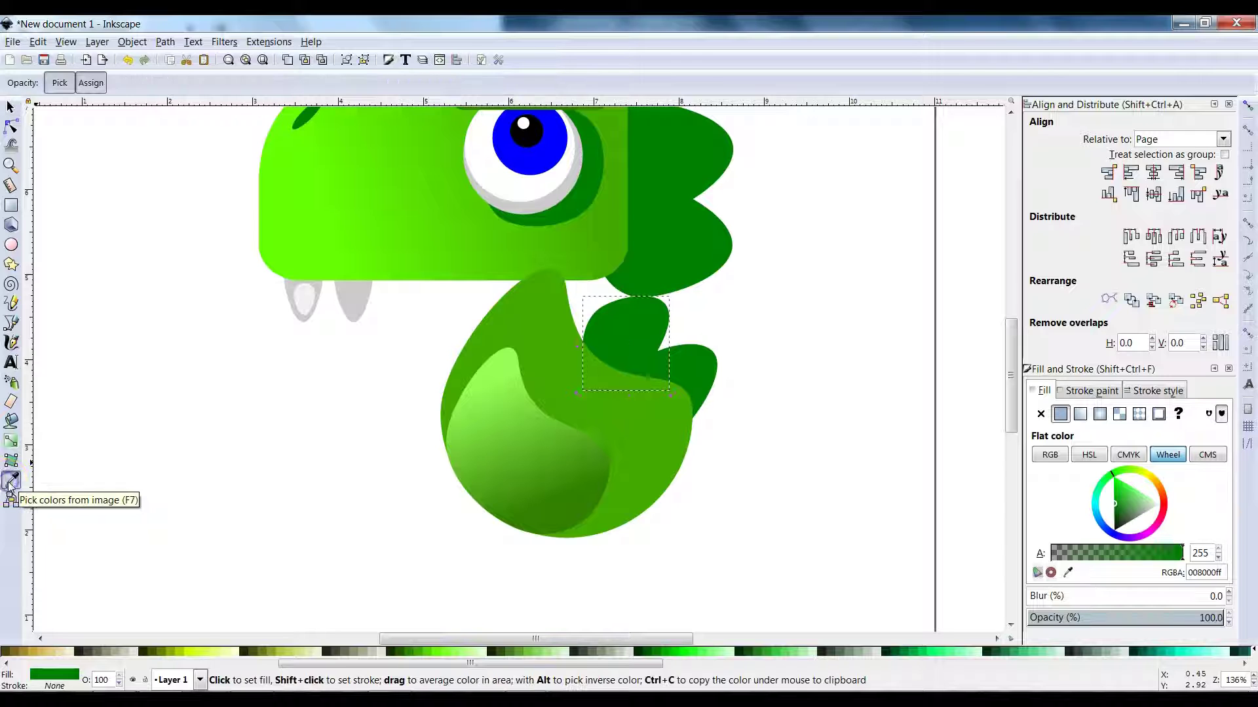
pyautogui.click(563, 340)
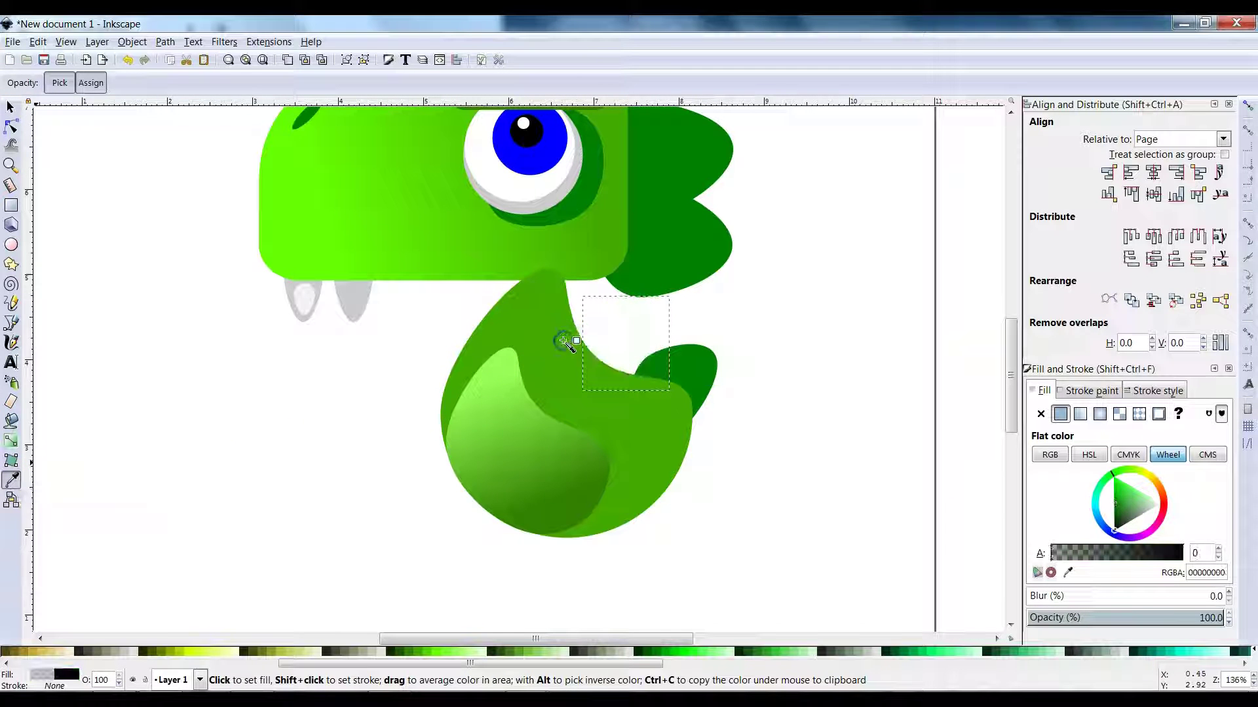
pyautogui.click(649, 425)
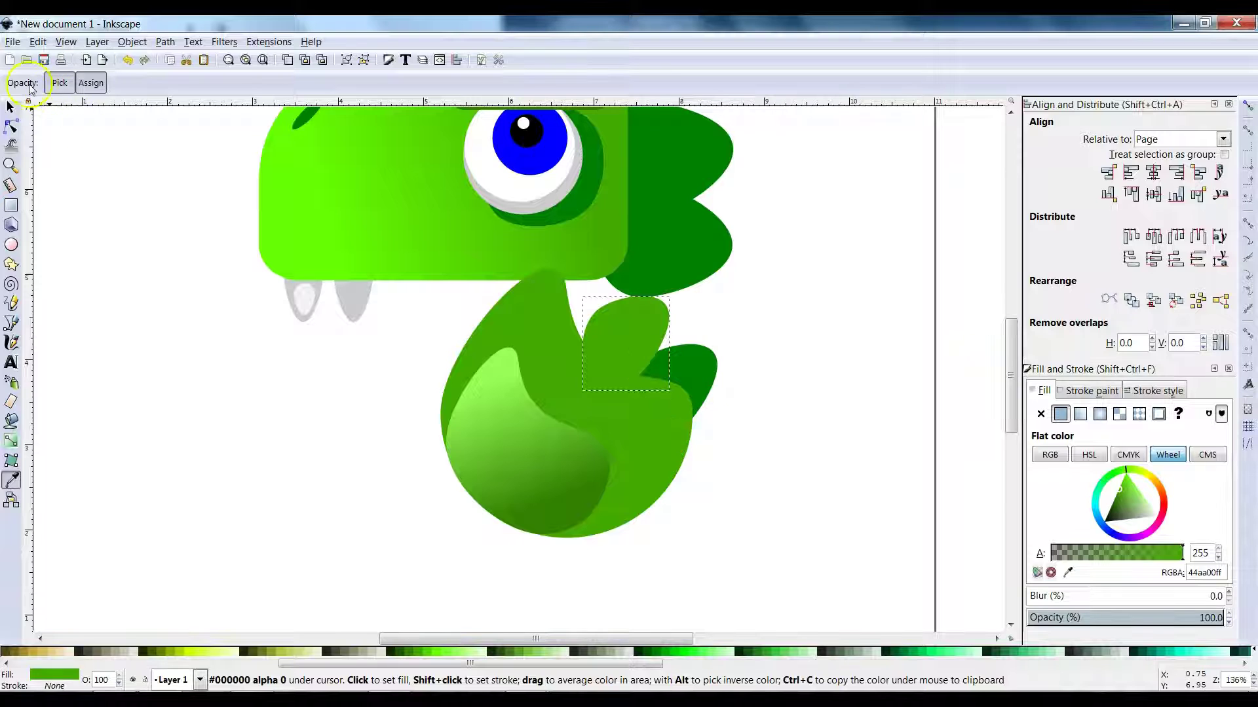
pyautogui.click(10, 106)
# Delete the dark green lower back spike on the body's right side.
pyautogui.click(744, 392)
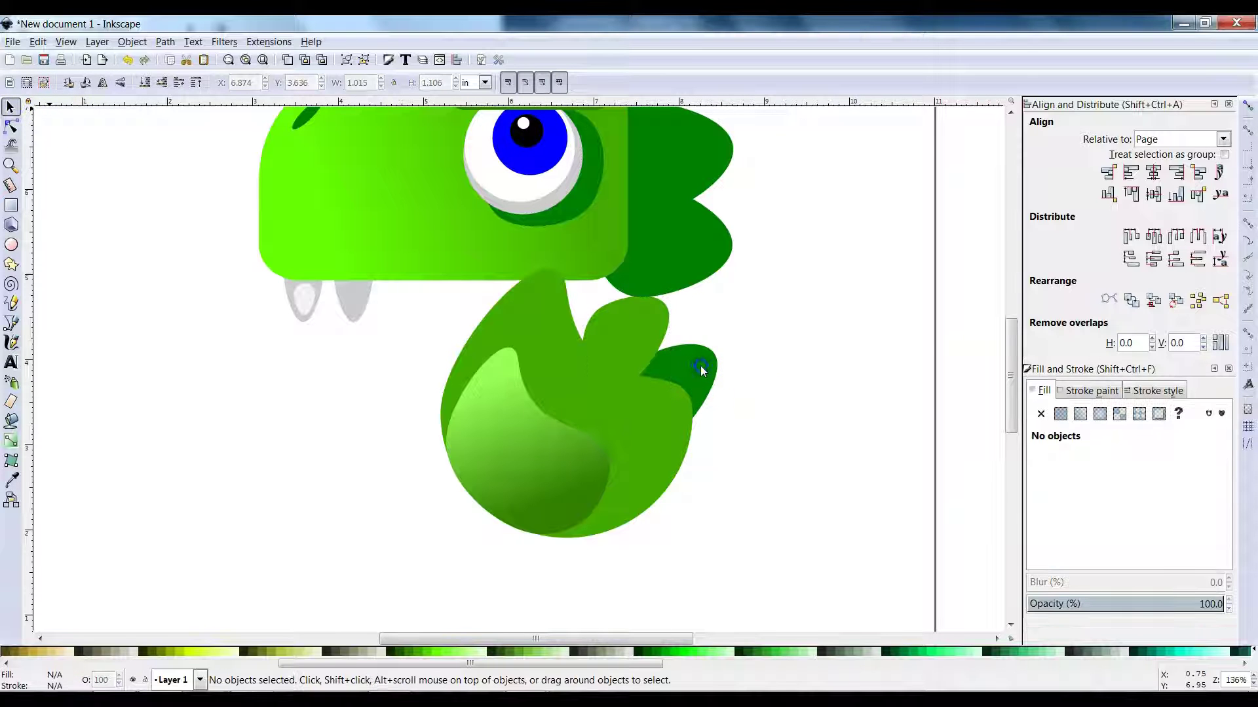
pyautogui.click(701, 368)
pyautogui.press('Delete')
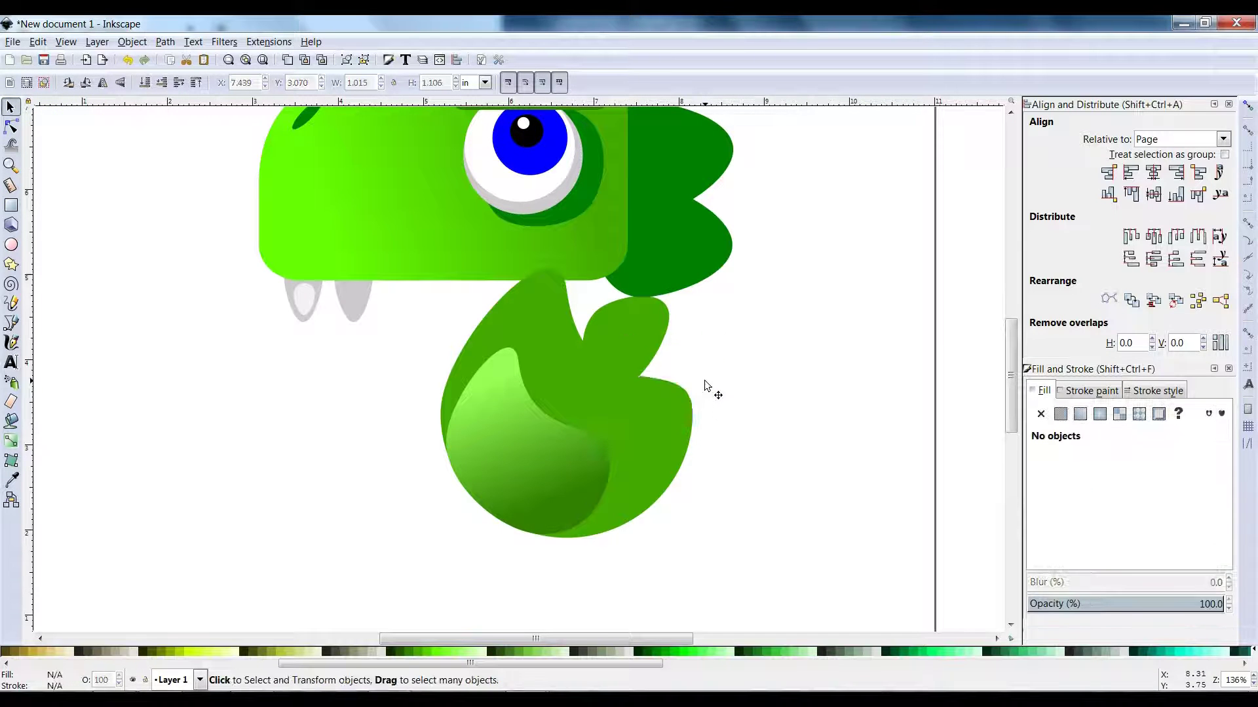
# Edit the remaining back spike's nodes into a longer, narrower shape about 1.42 × 0.96 in that extends into the body.
pyautogui.click(636, 351)
pyautogui.press('n')
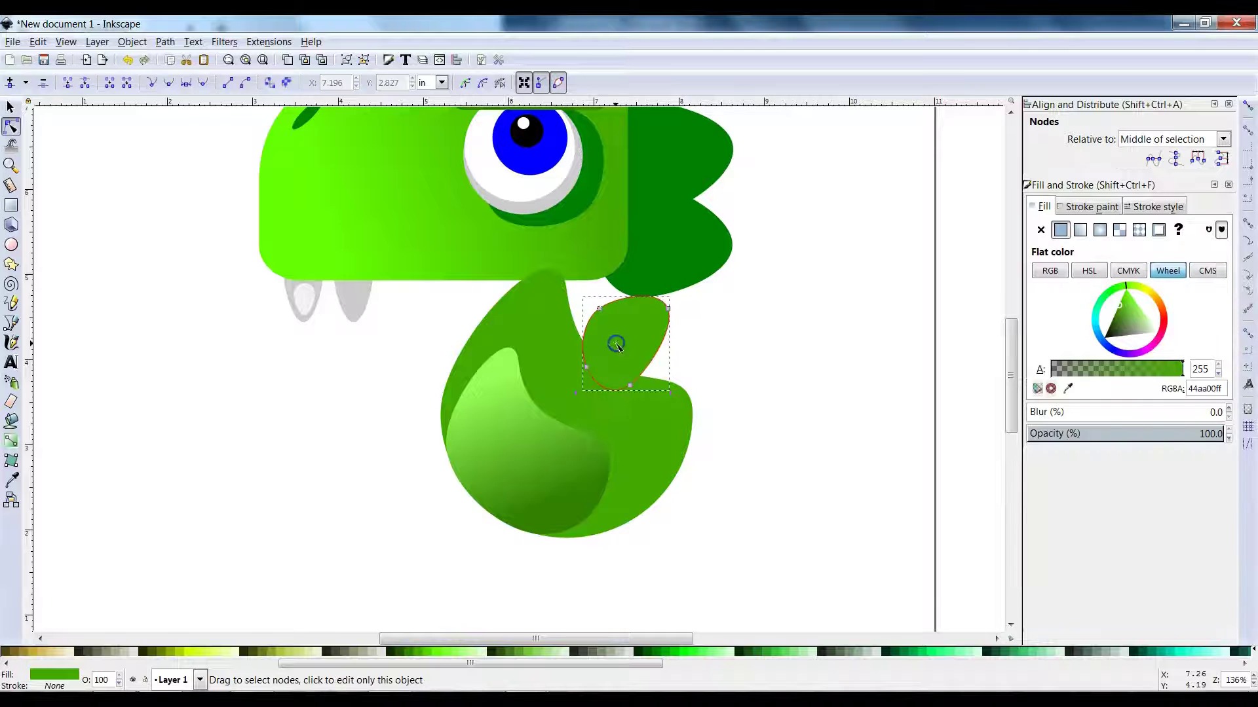
pyautogui.moveTo(599, 309); pyautogui.dragTo(579, 319)
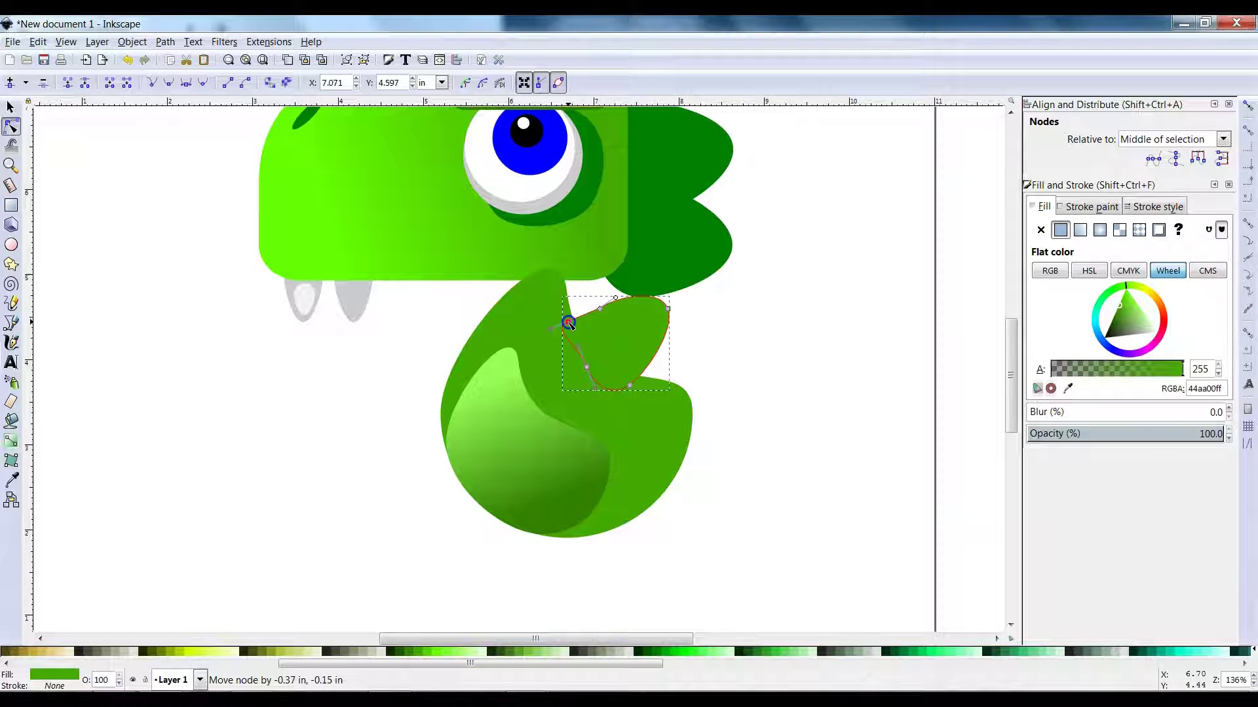
pyautogui.moveTo(669, 308); pyautogui.dragTo(615, 306)
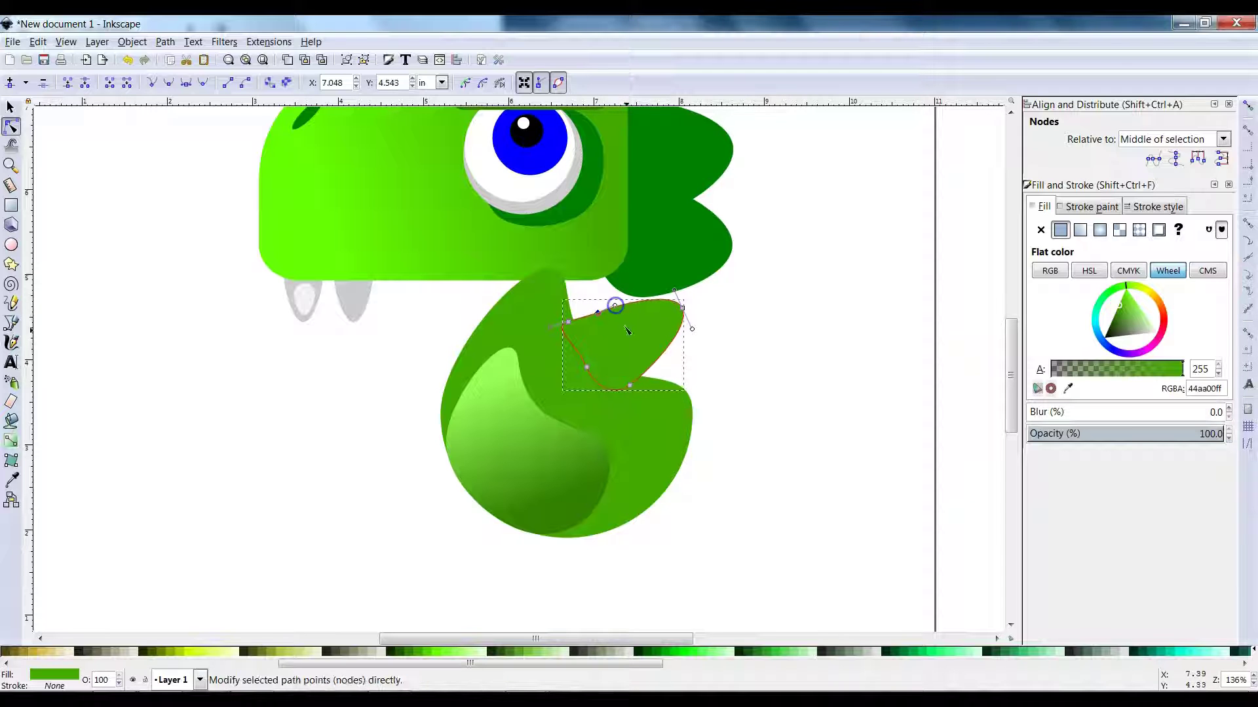
pyautogui.moveTo(630, 386); pyautogui.dragTo(775, 429)
# Duplicate the reshaped spike twice and fan the three down the back, the upper at about X 6.80, Y 3.63 and the middle at X 7.25, Y 3.03 in.
pyautogui.click(13, 106)
pyautogui.hotkey('ctrl', 'd')
pyautogui.click(731, 427)
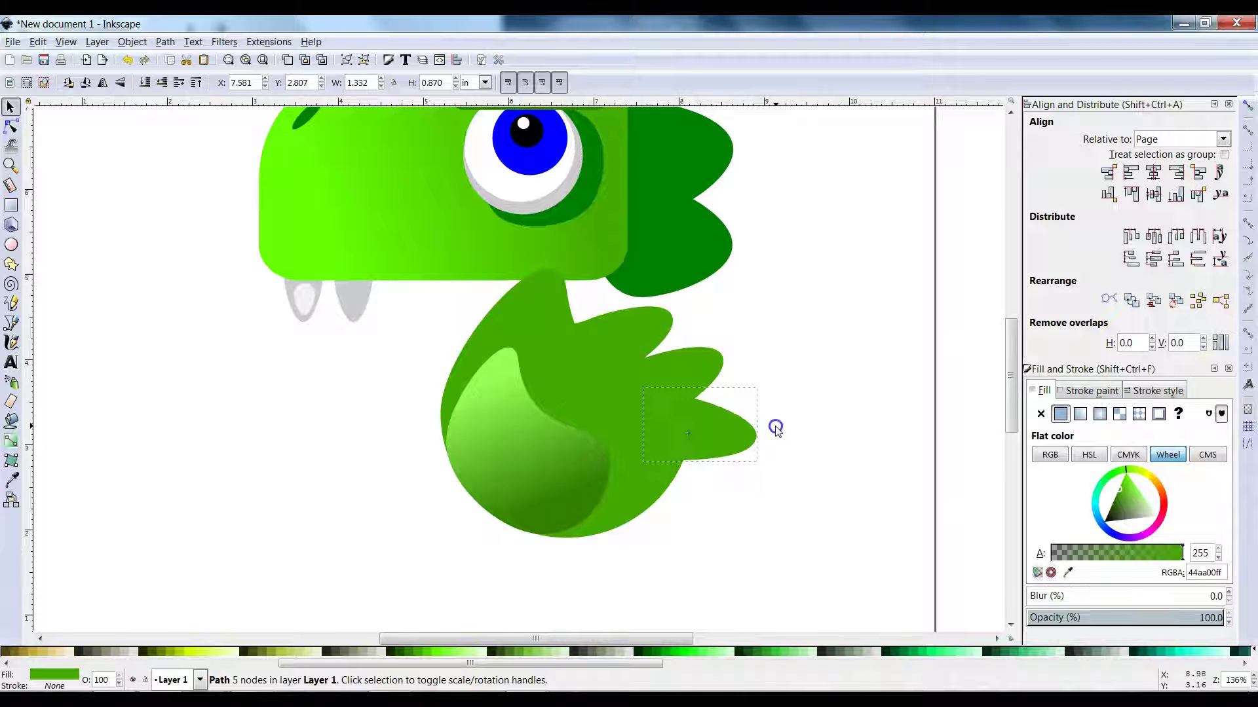
pyautogui.moveTo(699, 369); pyautogui.dragTo(715, 385)
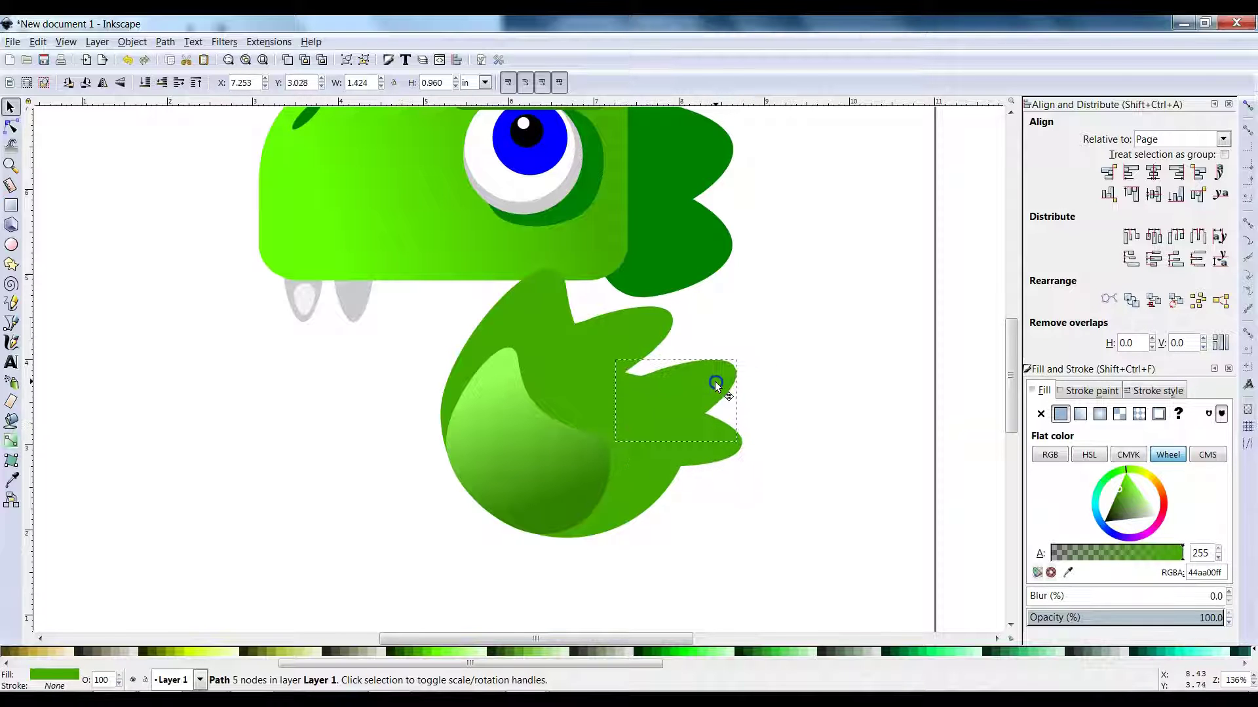
pyautogui.moveTo(650, 325); pyautogui.dragTo(675, 328)
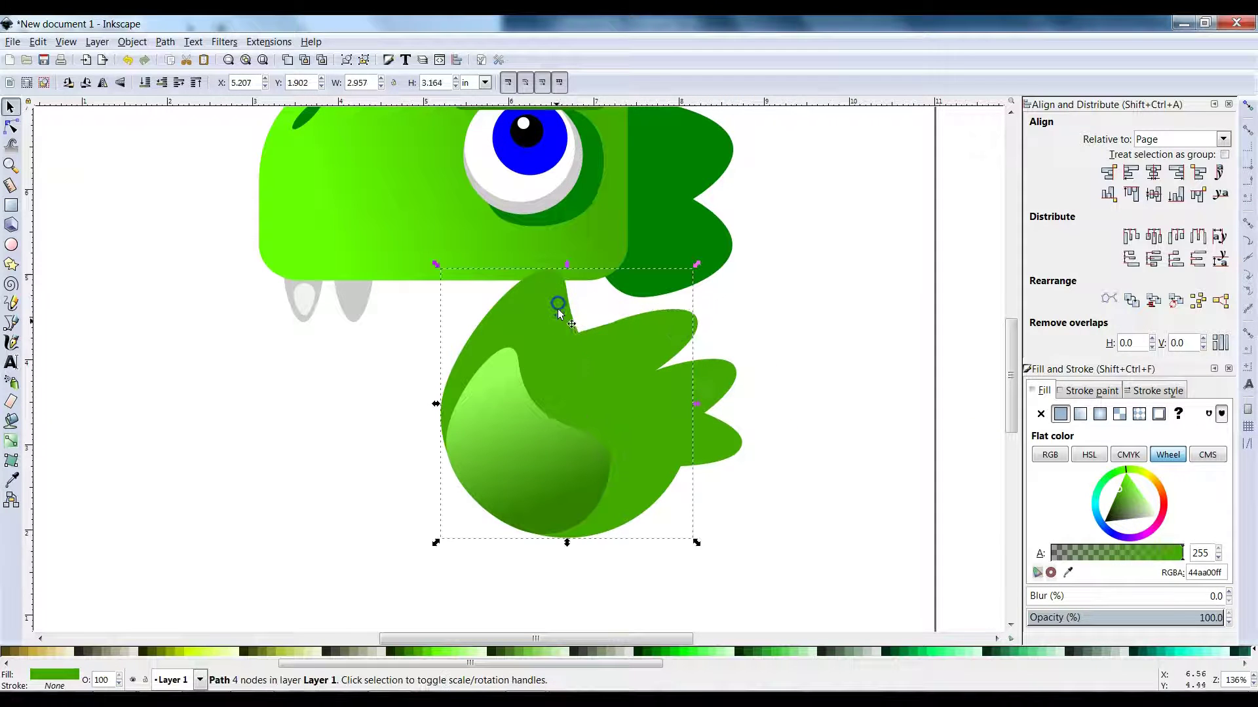
# Adjust the body's top node and its curve so the neck slopes outward toward the upper back spike.
pyautogui.press('n')
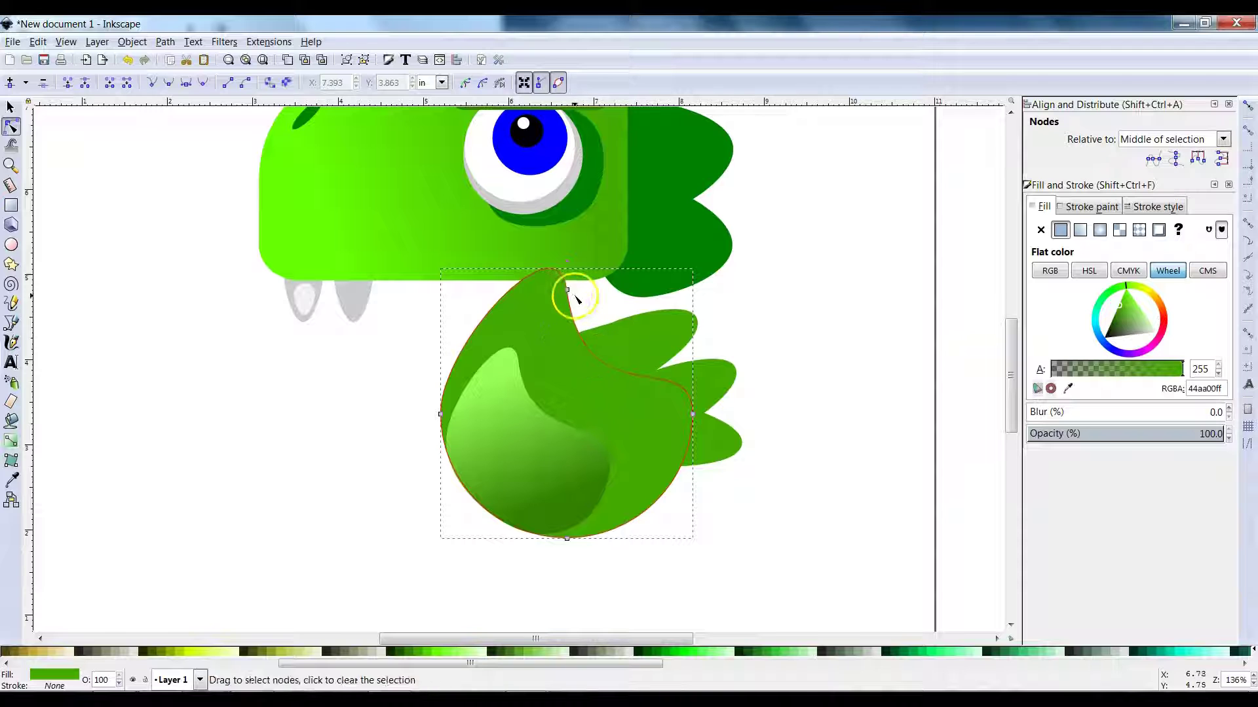
pyautogui.moveTo(567, 289); pyautogui.dragTo(641, 408)
pyautogui.click(784, 316)
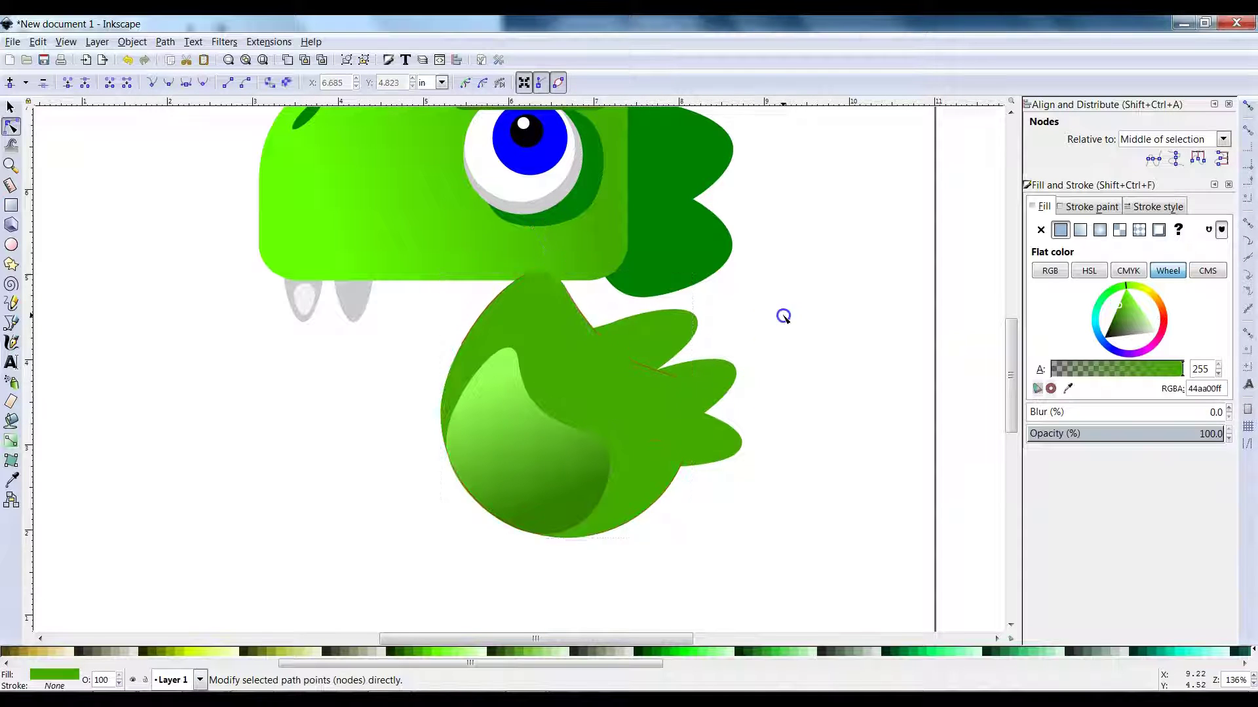
pyautogui.press('s')
# Following the tutorial's Step 9 picture, draw a highlight ellipse about 0.62 × 0.40 in on the upper back spike and fill it with 55d400ff.
pyautogui.hotkey('alt', 'Tab')
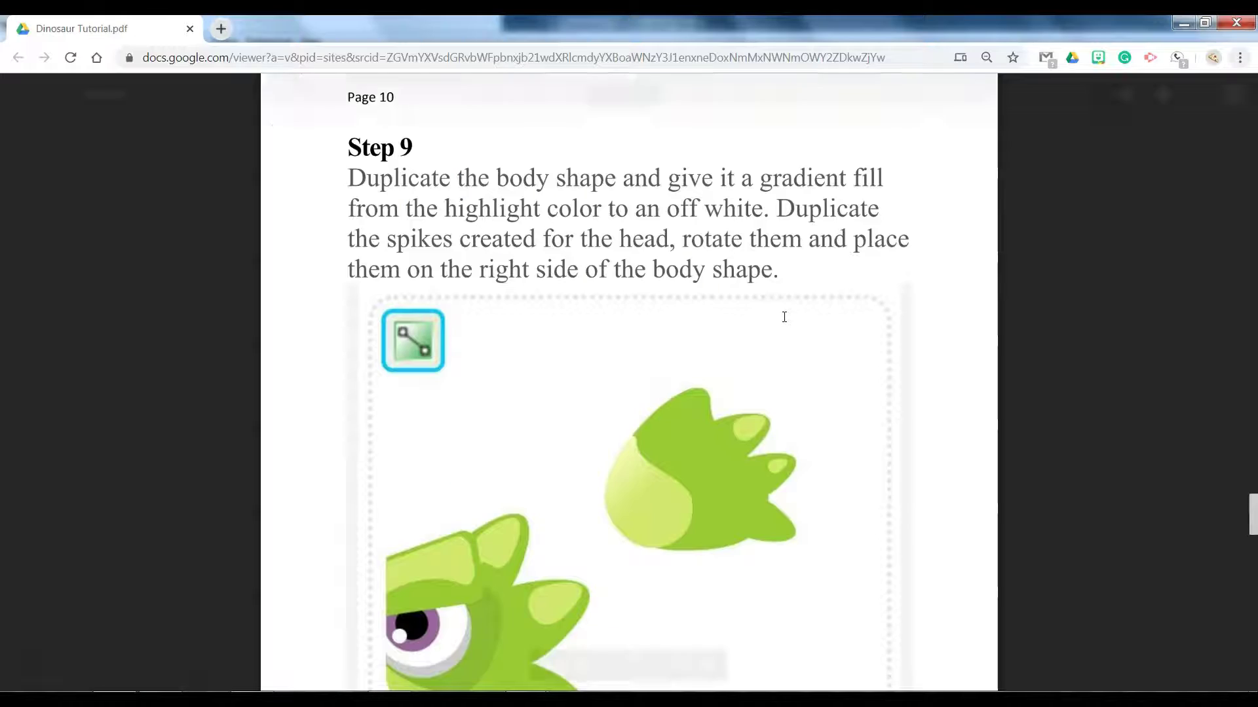
pyautogui.hotkey('alt', 'Tab')
pyautogui.hotkey('alt', 'Tab')
pyautogui.hotkey('alt', 'Tab')
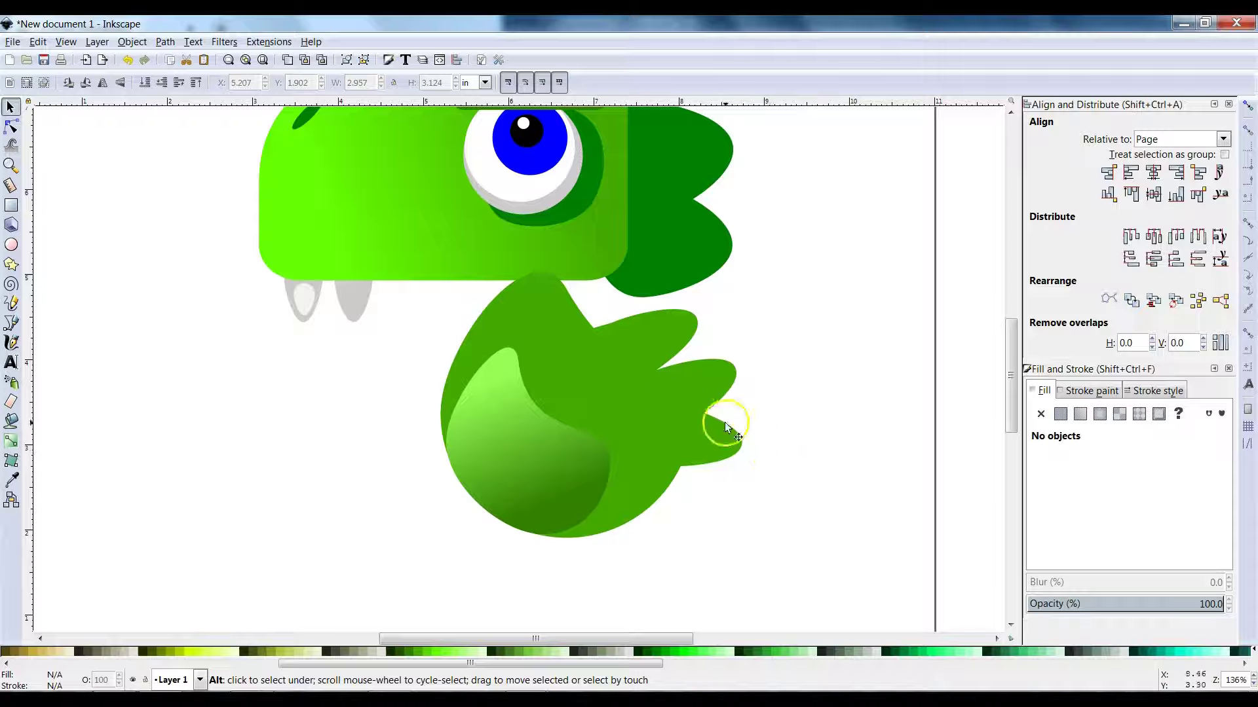
pyautogui.scroll(3, 648, 270)
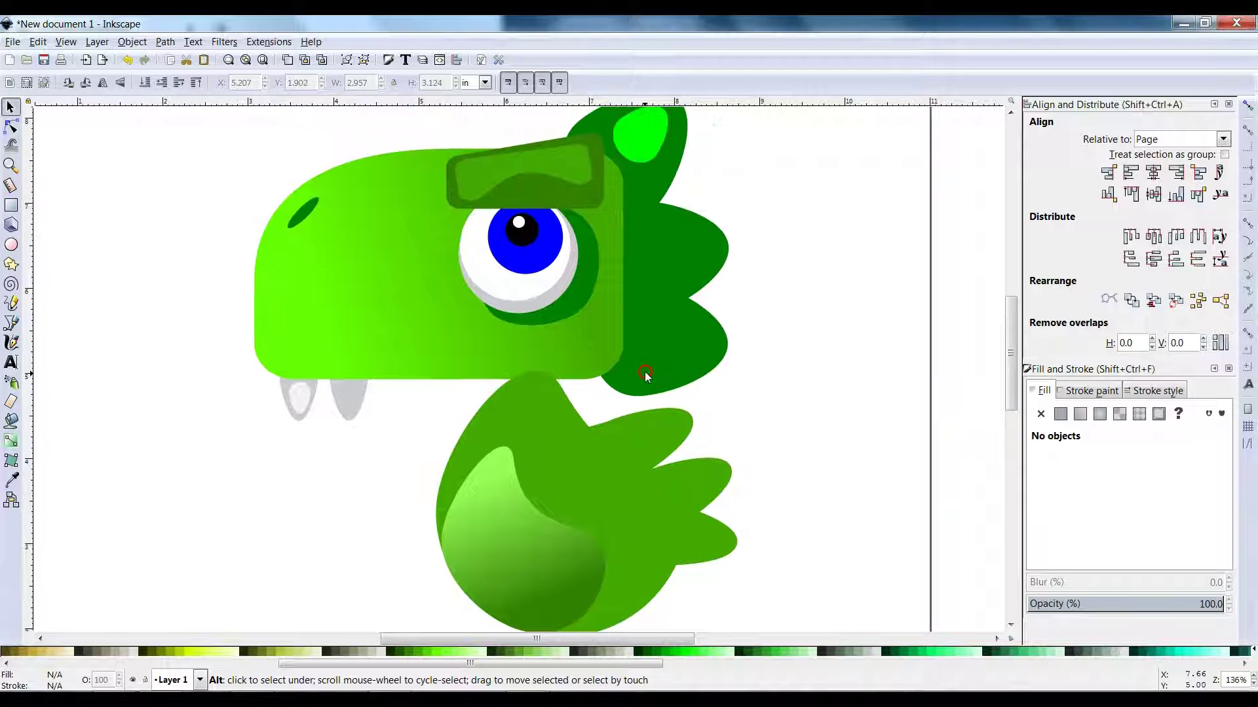
pyautogui.click(670, 433)
pyautogui.scroll(2, 677, 438)
pyautogui.click(788, 430)
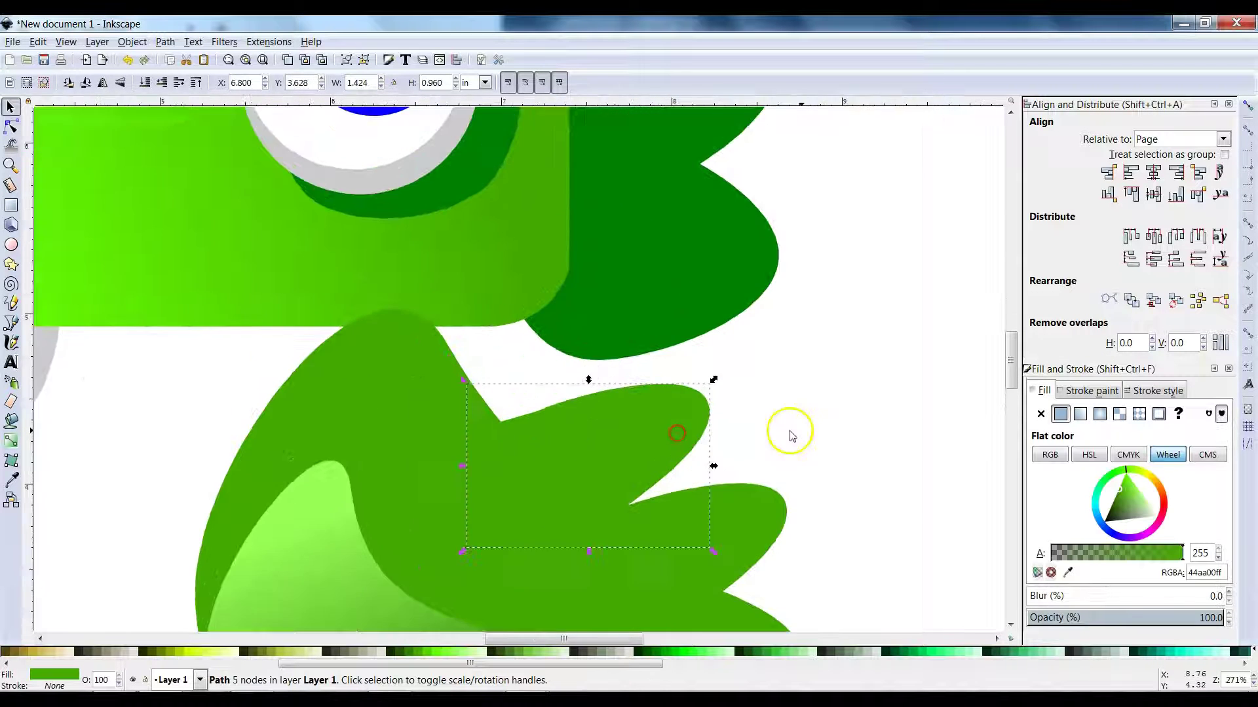
pyautogui.scroll(-2, 763, 492)
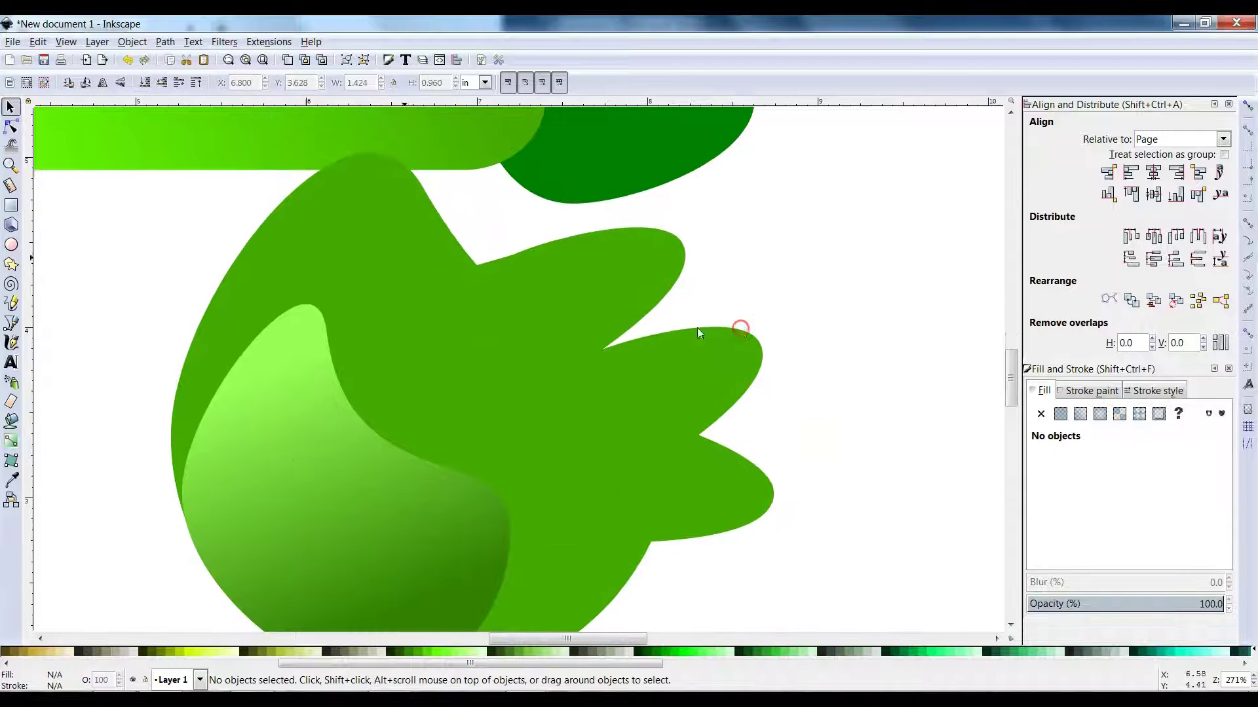
pyautogui.click(11, 244)
pyautogui.moveTo(543, 255); pyautogui.dragTo(649, 325)
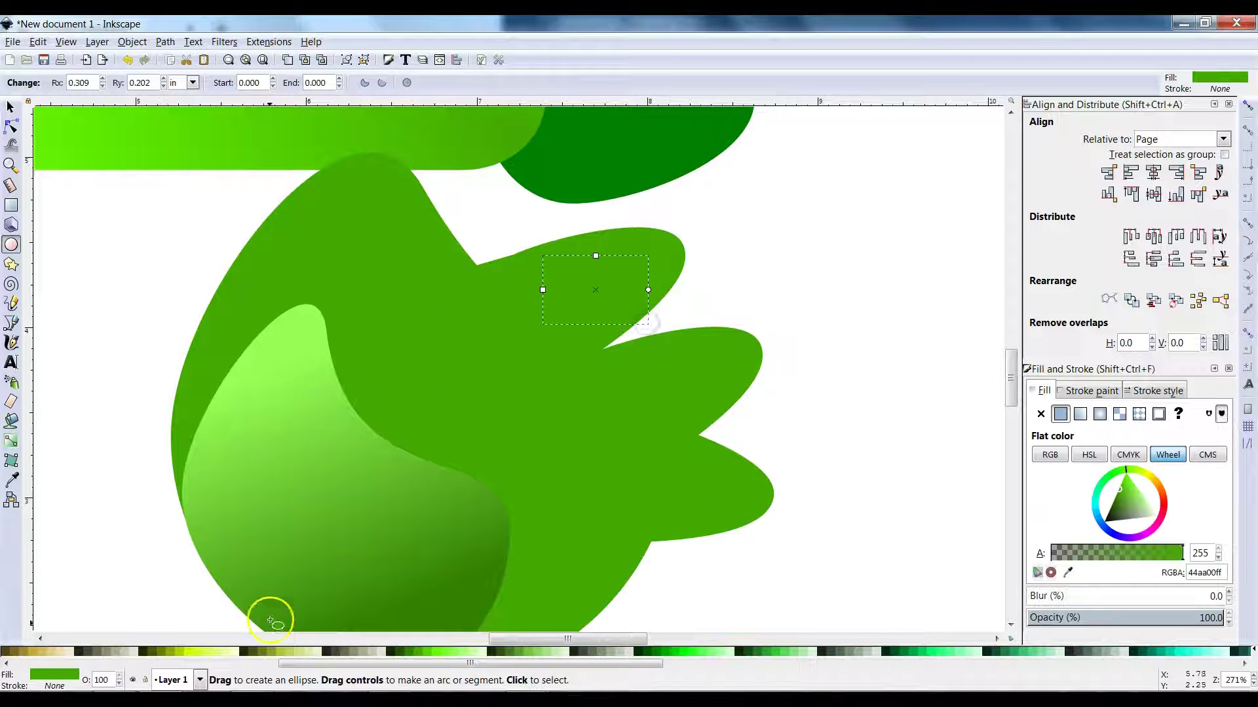
pyautogui.click(429, 653)
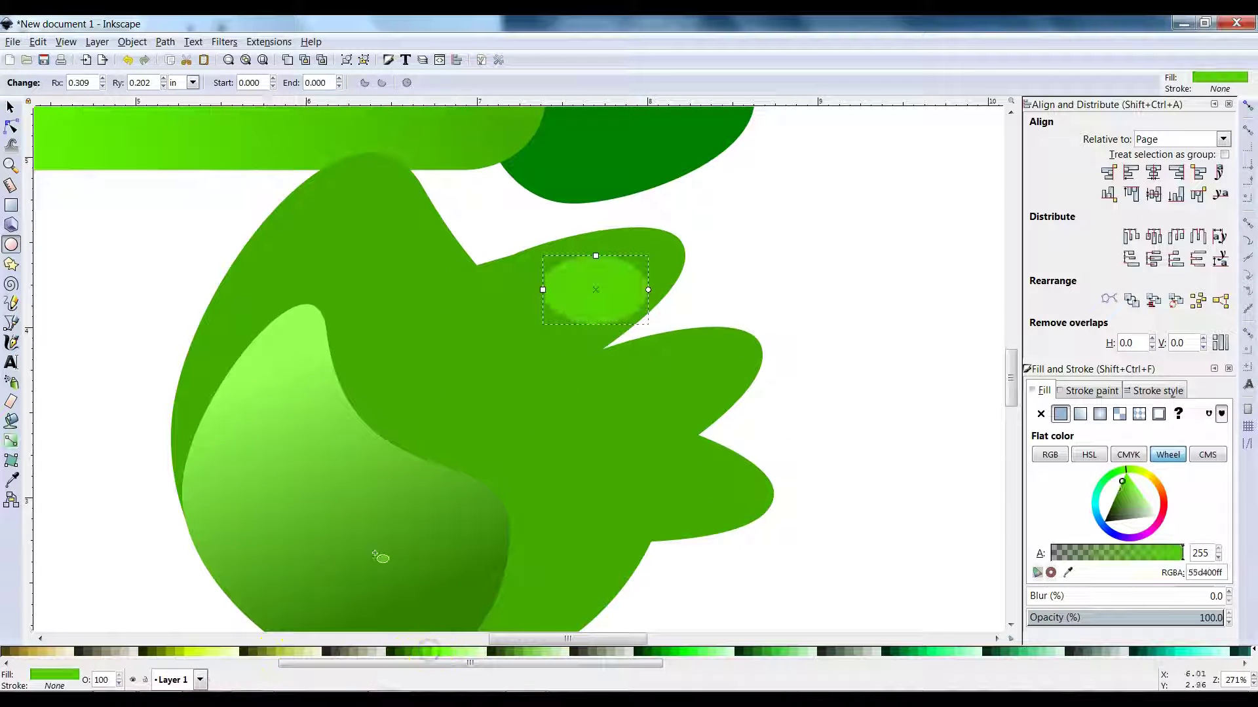
# Tilt the highlight ellipse, move it toward the upper spike's tip and place a duplicate on the middle spike at about X 8.00, Y 3.57 in.
pyautogui.click(12, 107)
pyautogui.click(612, 278)
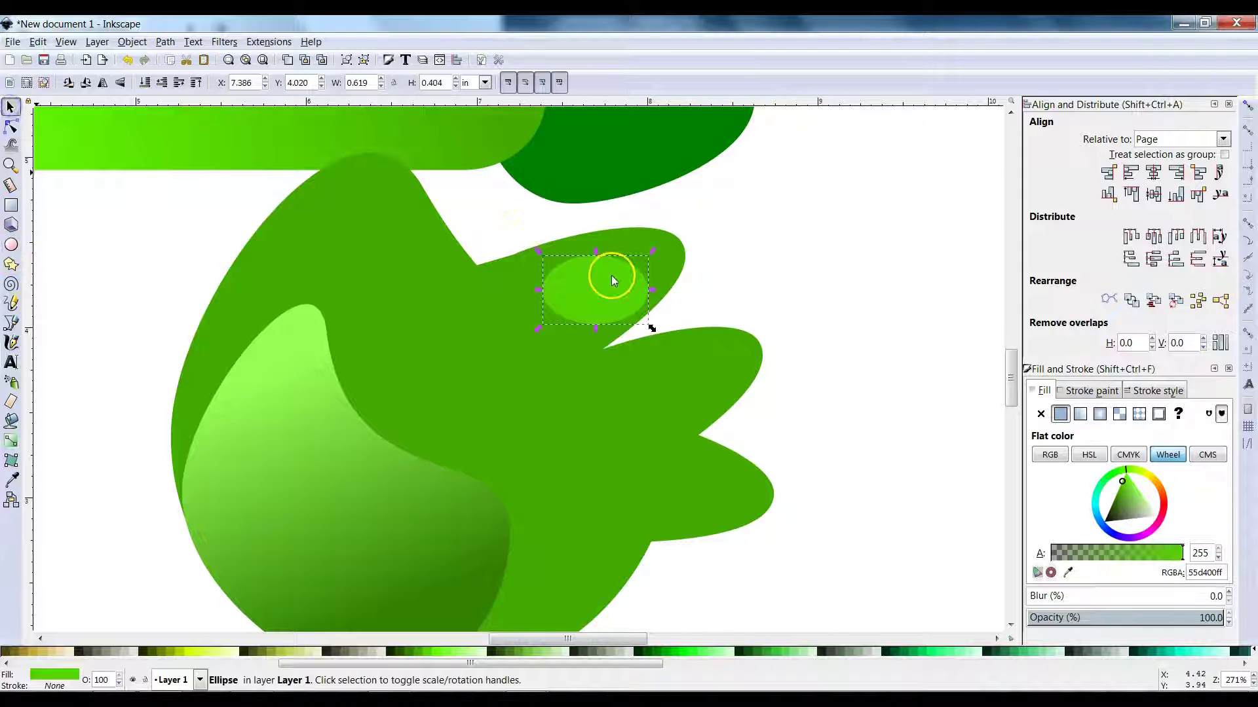
pyautogui.moveTo(642, 261); pyautogui.dragTo(629, 222)
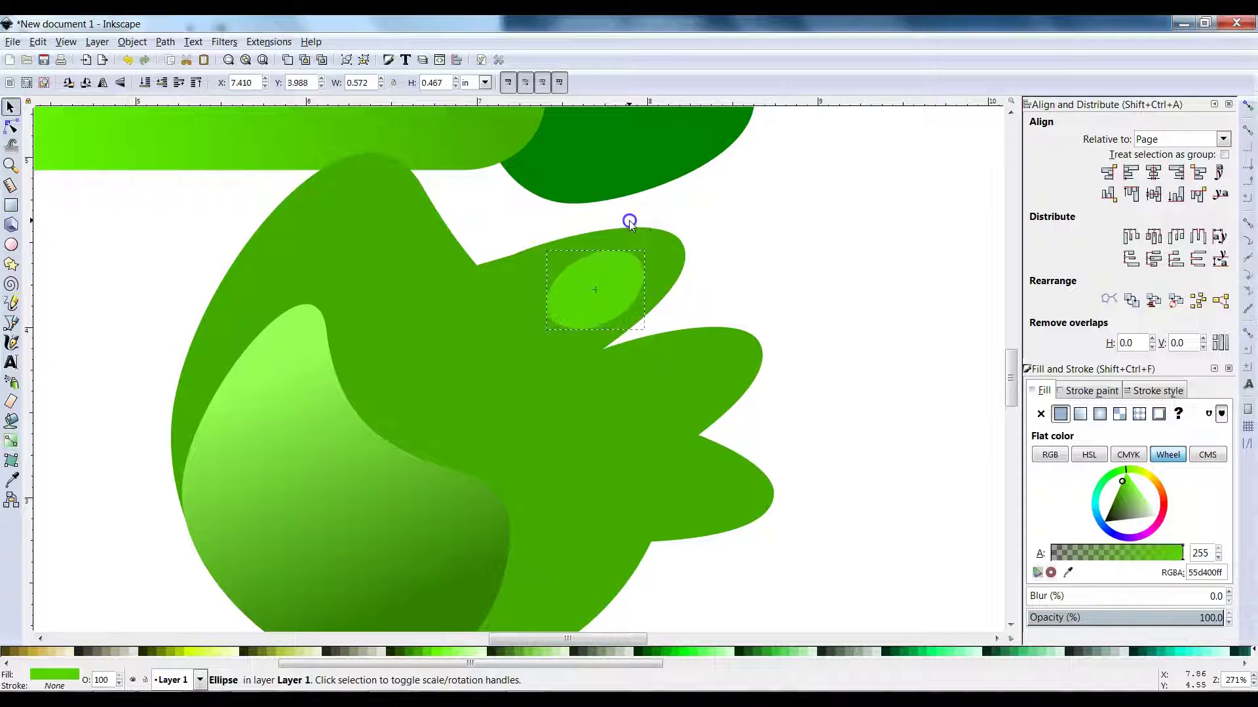
pyautogui.moveTo(625, 289); pyautogui.dragTo(711, 373)
pyautogui.hotkey('ctrl', 'd')
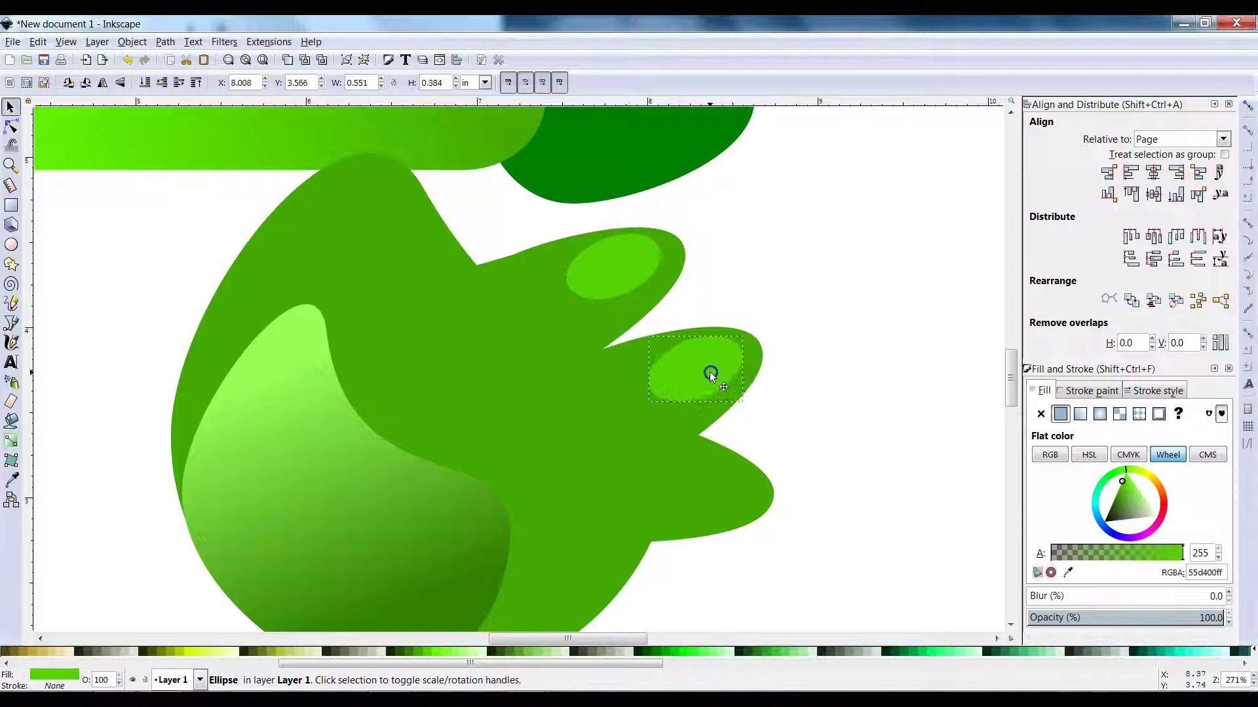
pyautogui.click(802, 321)
# Lower the green body shape to the bottom of the stacking order so it sits behind the head.
pyautogui.scroll(-2, 783, 354)
pyautogui.scroll(-1, 793, 347)
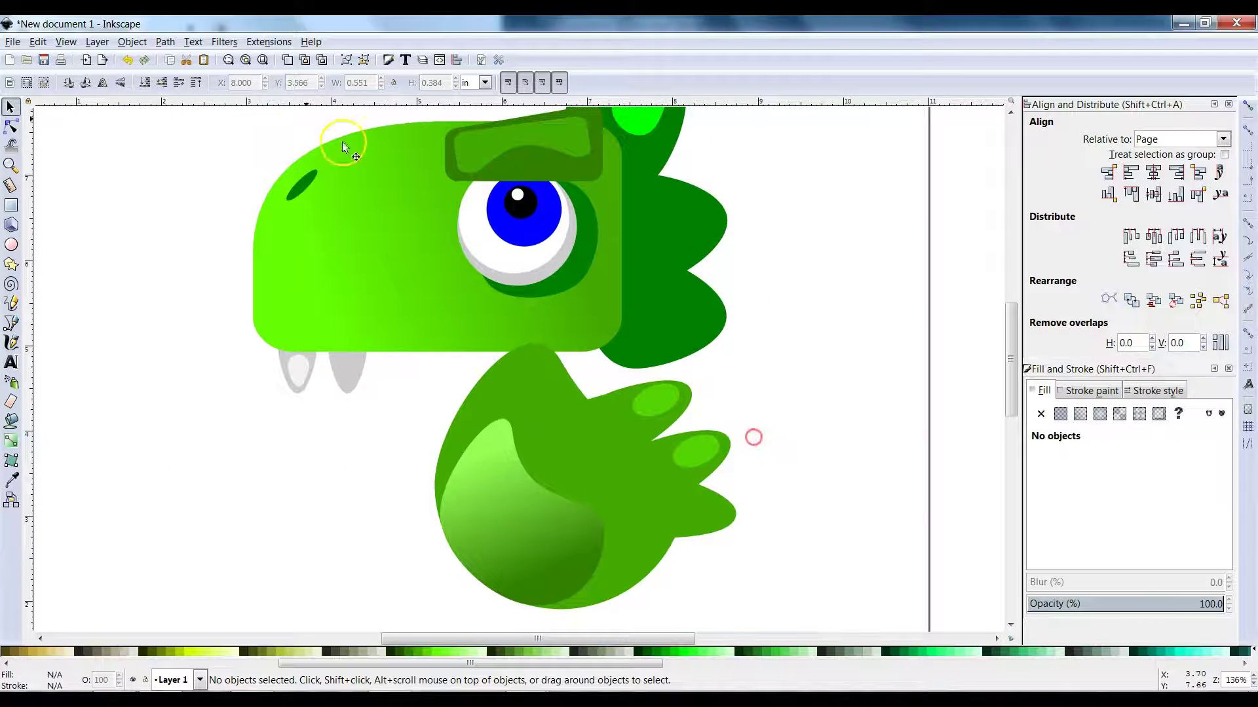
pyautogui.scroll(-1, 752, 435)
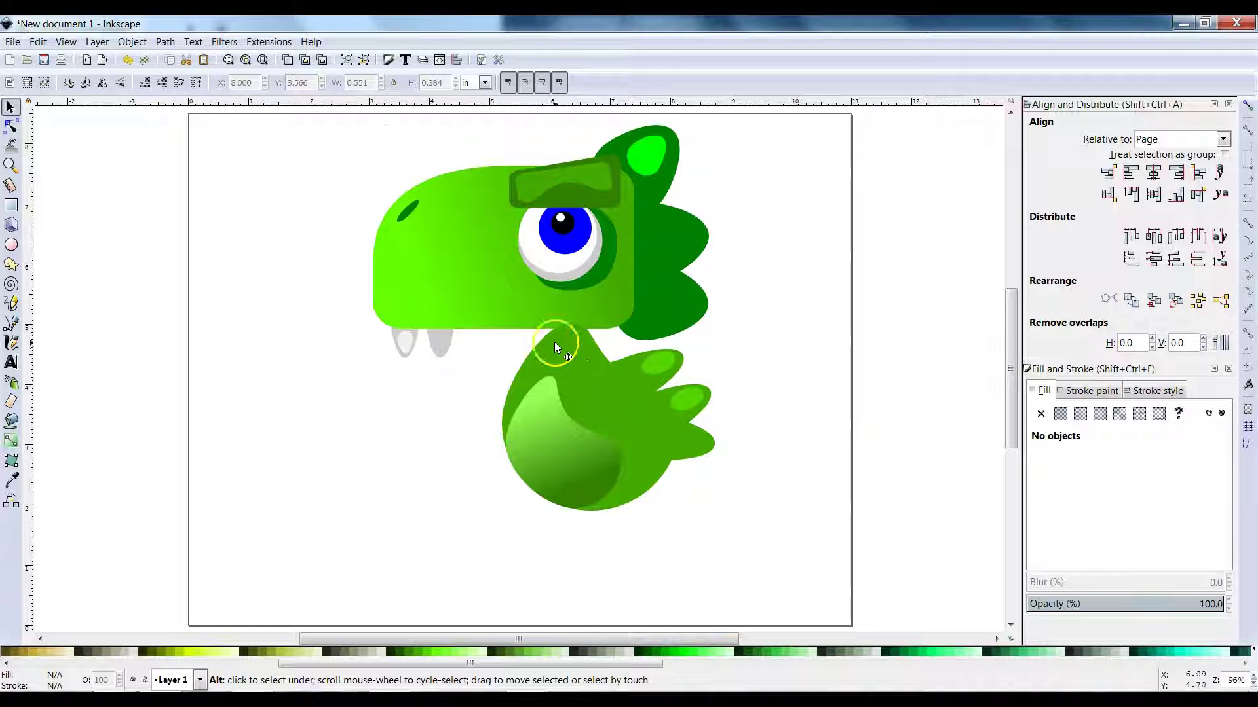
pyautogui.keyDown('alt'); pyautogui.click(554, 342); pyautogui.keyUp('alt')
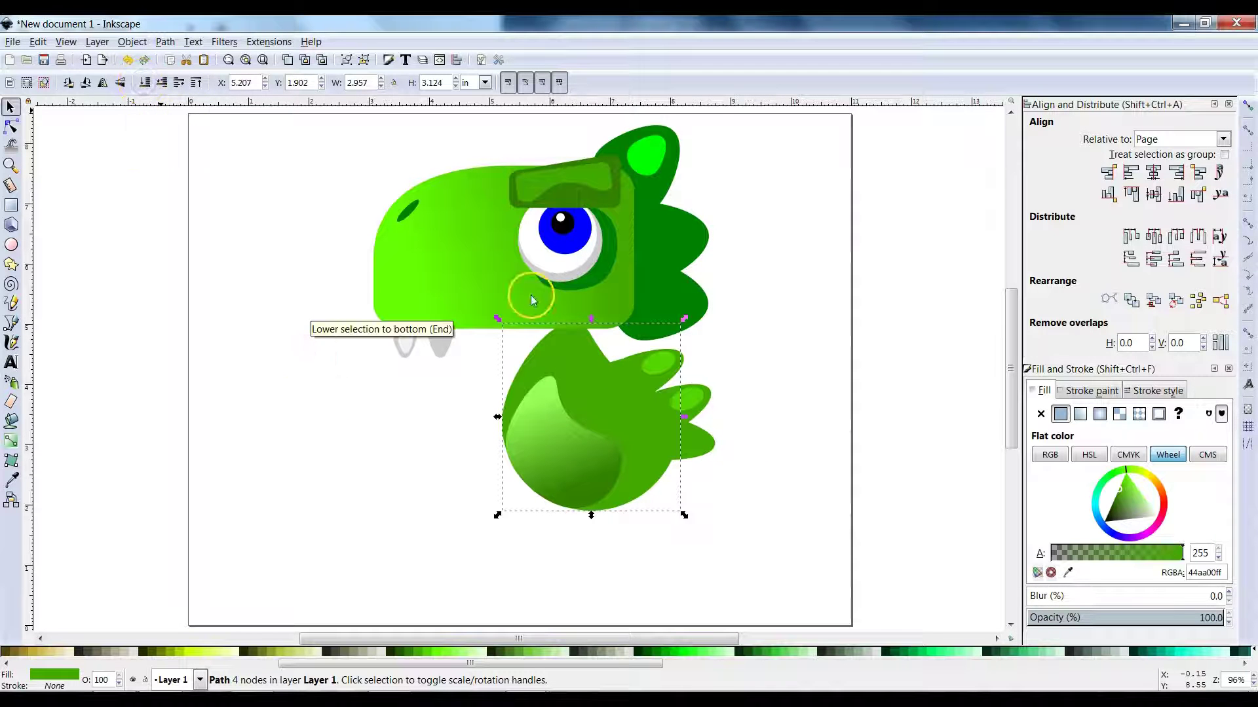
# Check the tutorial picture and shift the lowest back spike slightly down, to about X 7.48, Y 2.57 in.
pyautogui.hotkey('alt', 'Tab')
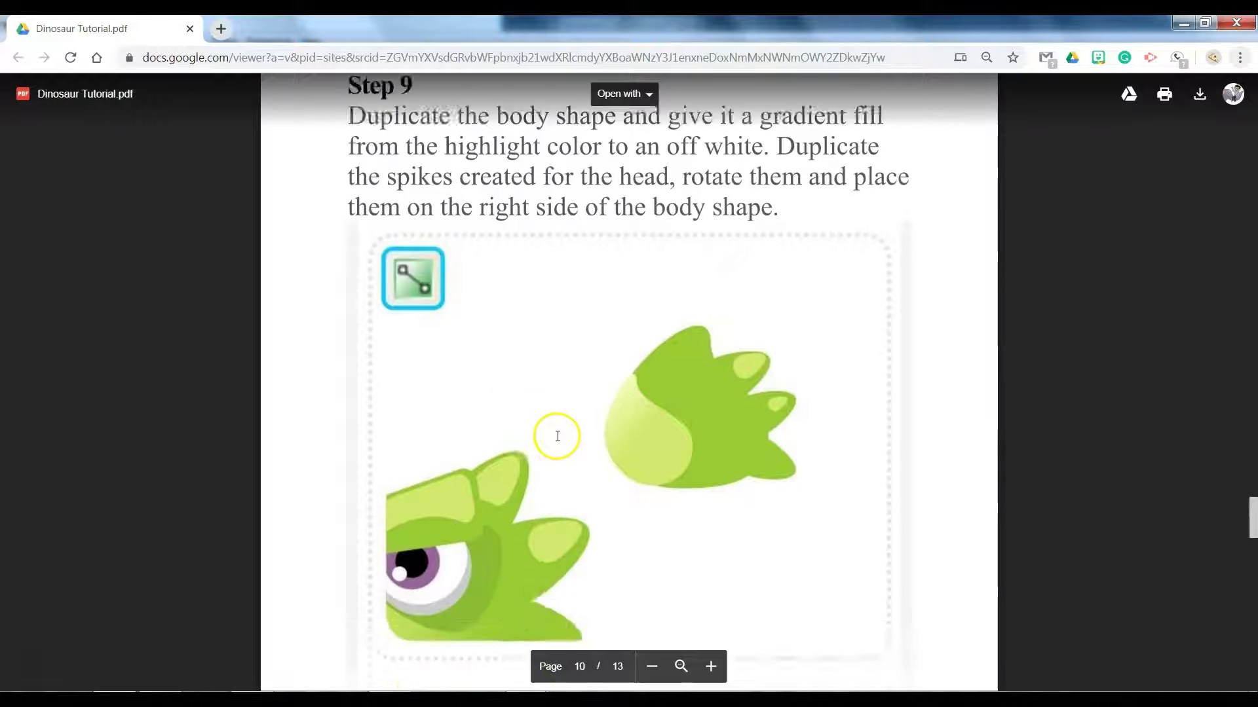
pyautogui.scroll(-10, 558, 436)
pyautogui.hotkey('alt', 'Tab')
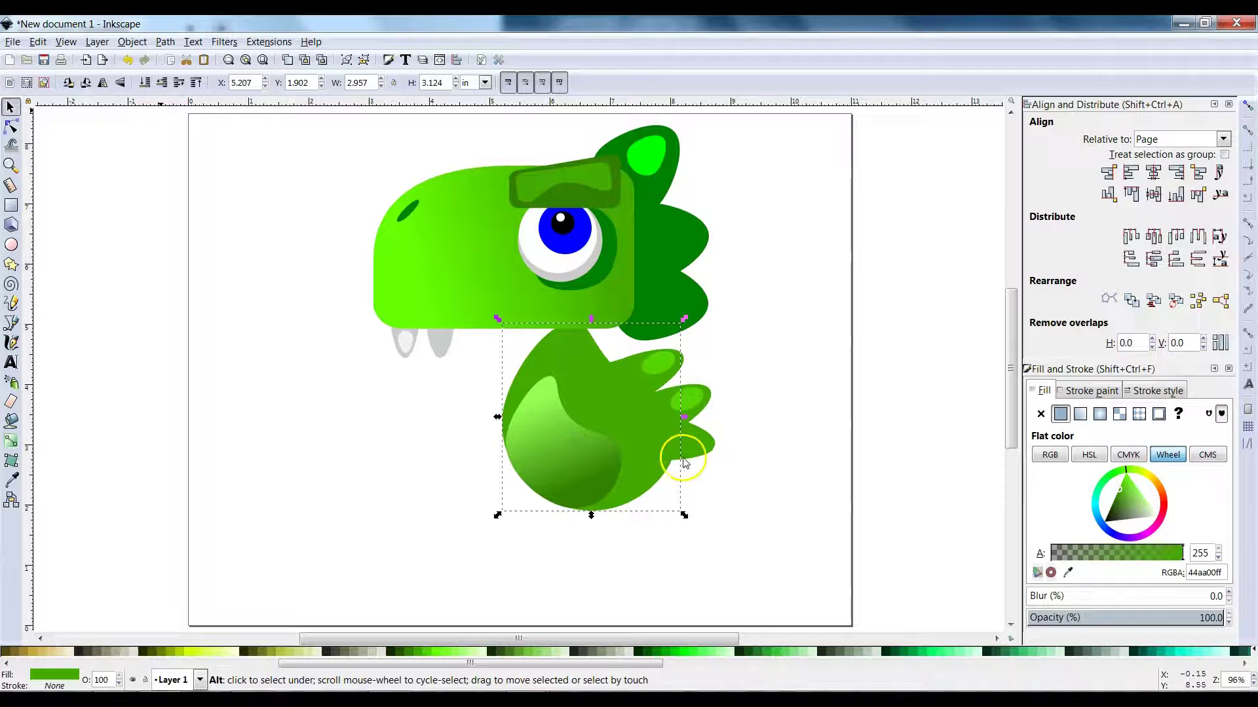
pyautogui.press('Escape')
pyautogui.click(704, 456)
pyautogui.moveTo(703, 458); pyautogui.dragTo(704, 454)
pyautogui.click(786, 445)
# Read the tutorial's leg instructions on page 11 and examine the picture of the leg shape, toes and finished placement.
pyautogui.hotkey('alt', 'Tab')
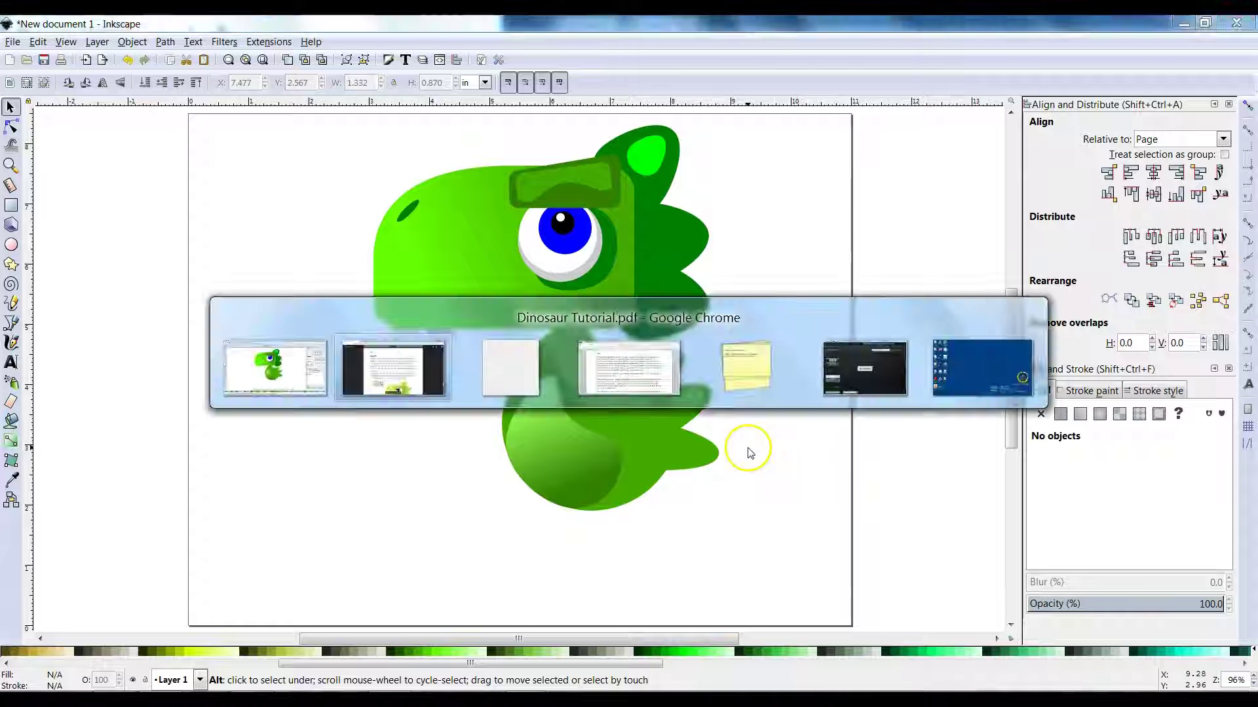
pyautogui.scroll(-5, 682, 435)
pyautogui.scroll(1, 679, 437)
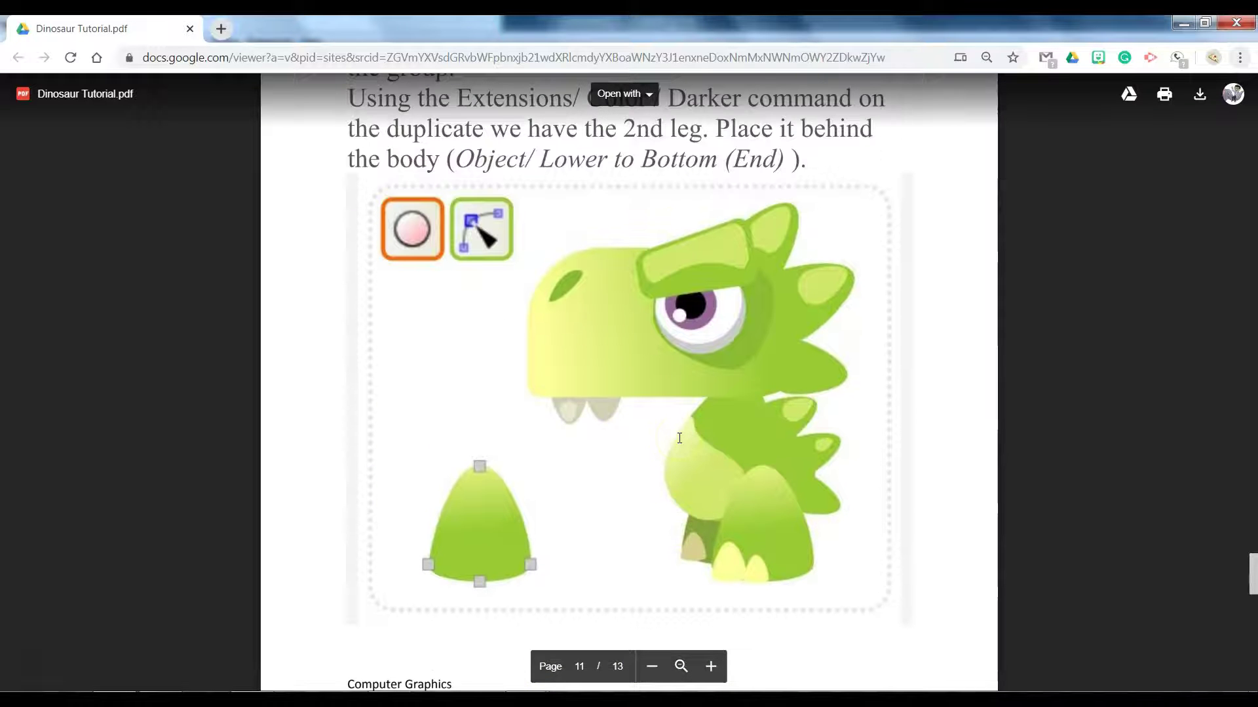
pyautogui.scroll(5, 665, 479)
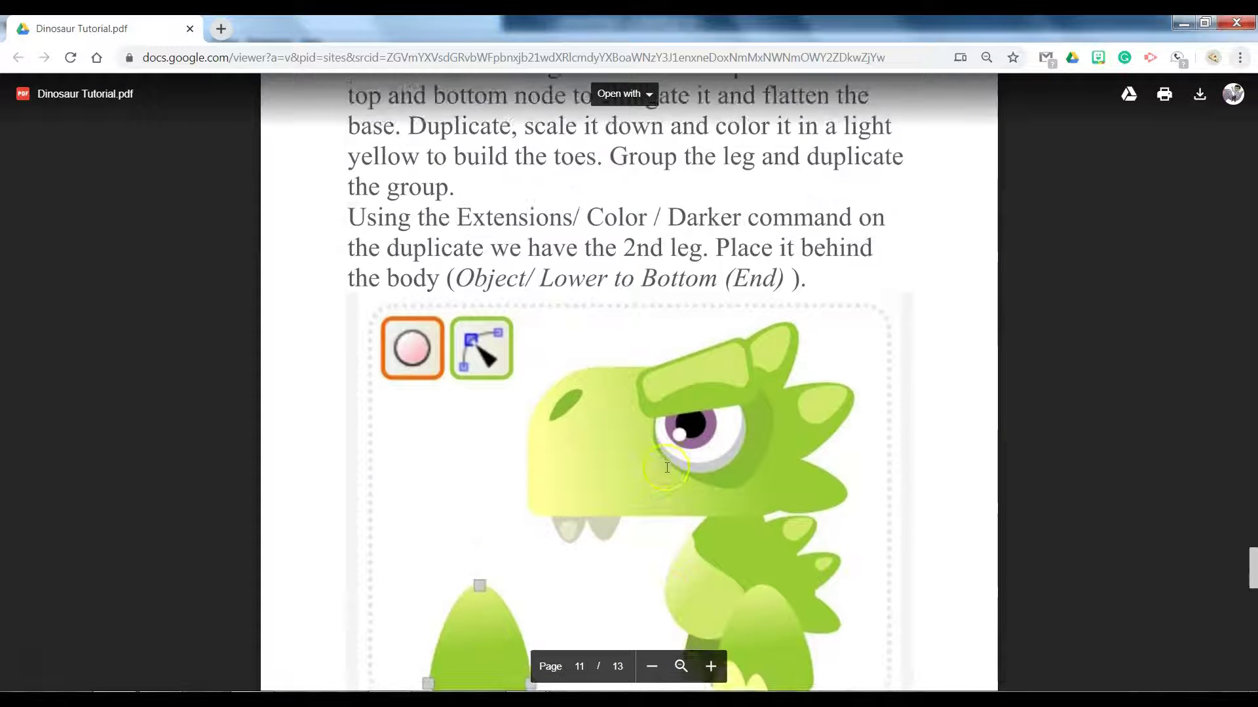
pyautogui.scroll(-5, 667, 466)
pyautogui.scroll(1, 668, 467)
pyautogui.scroll(-2, 673, 471)
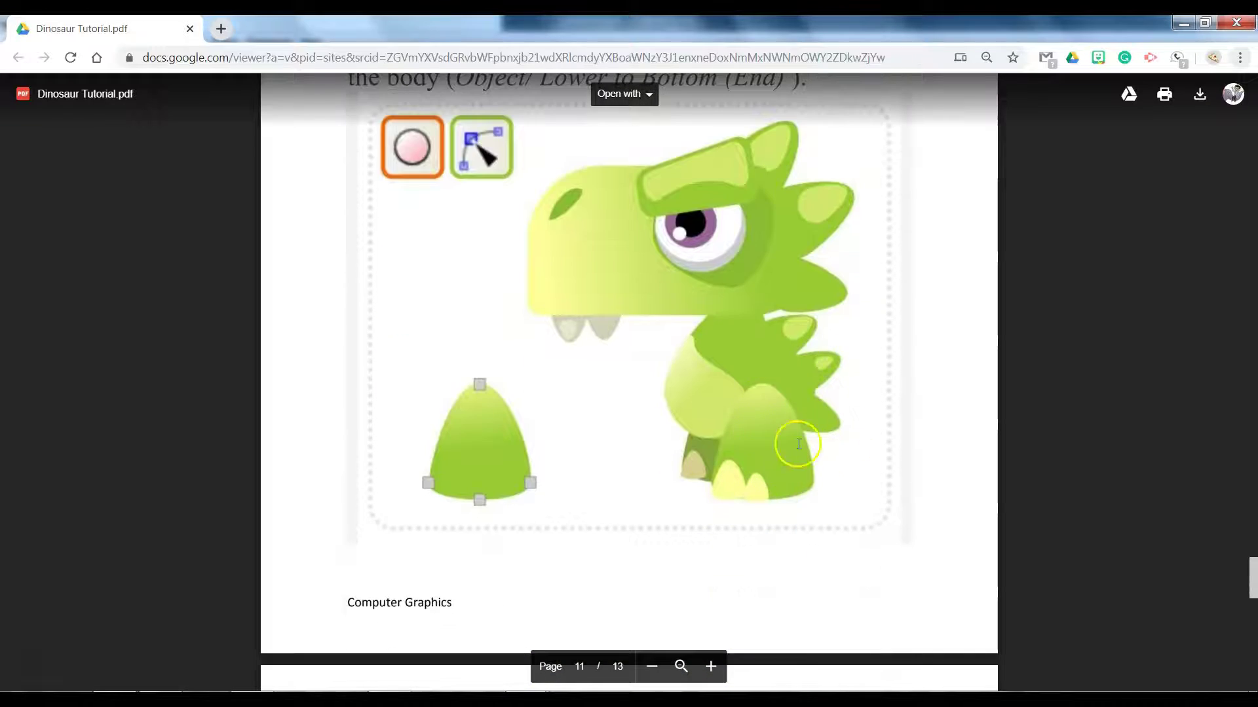
pyautogui.hotkey('alt', 'Tab')
# Draw a green ellipse about 1.90 in wide and 2.30 in tall beside the body and convert it to a path.
pyautogui.click(12, 244)
pyautogui.moveTo(295, 399); pyautogui.dragTo(409, 537)
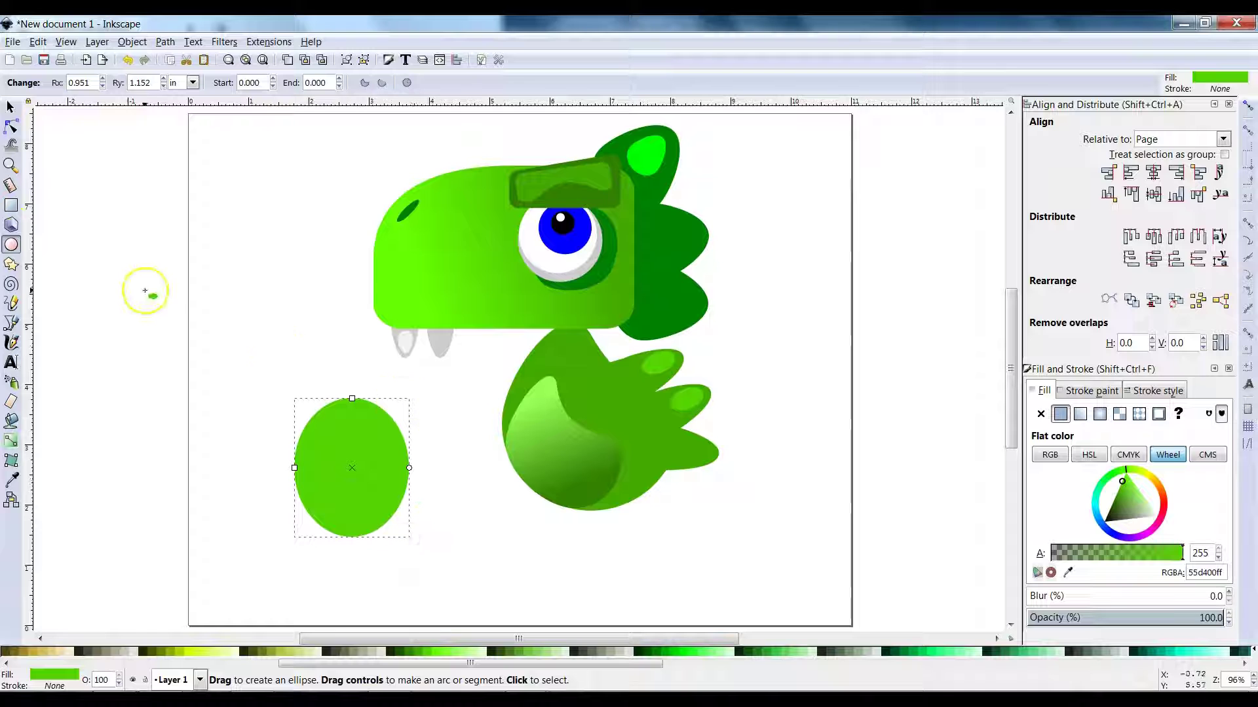
pyautogui.click(165, 41)
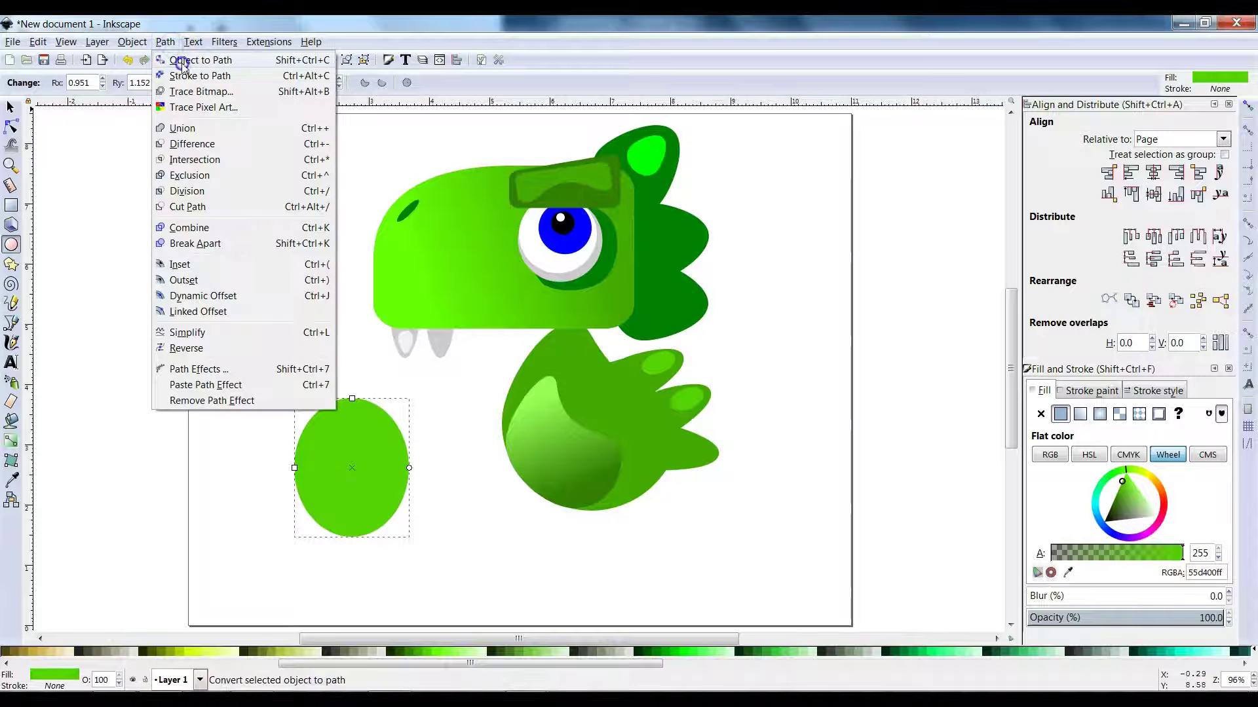
pyautogui.click(182, 60)
# Reshape the ellipse into a leg by raising its bottom node to about Y 1.94 in and its top node for a 2.42 in height.
pyautogui.click(12, 127)
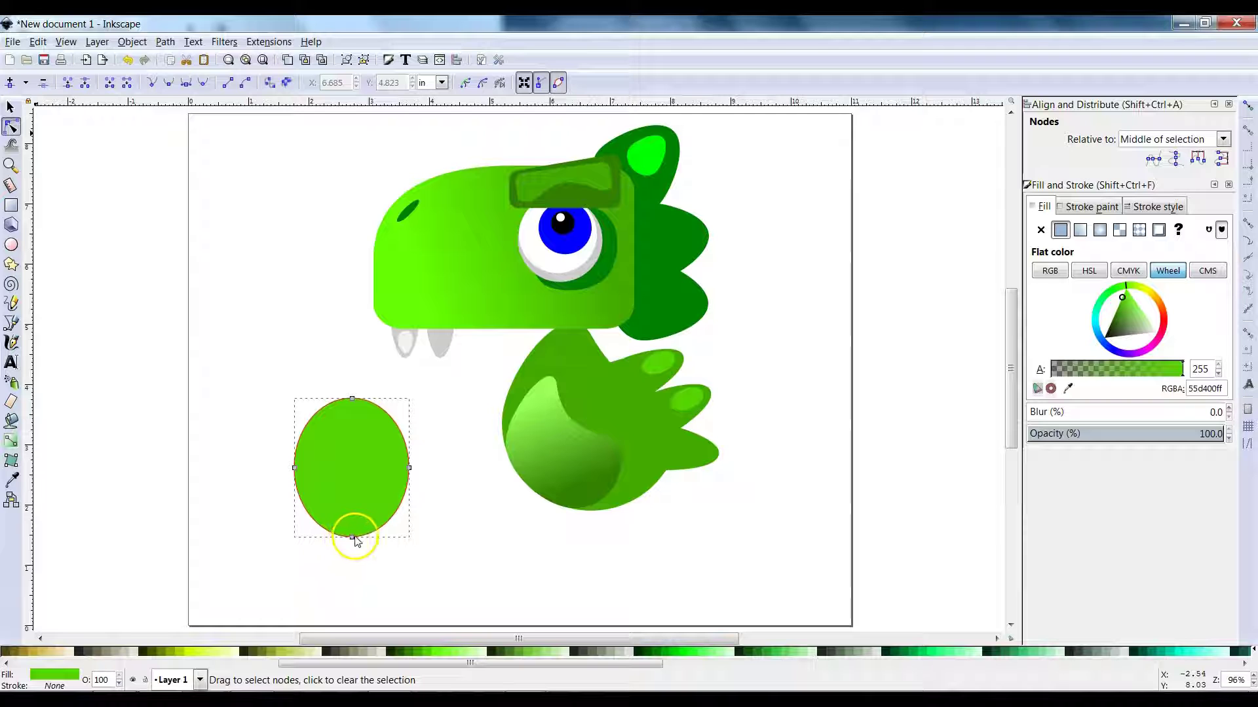
pyautogui.moveTo(353, 541); pyautogui.dragTo(352, 509)
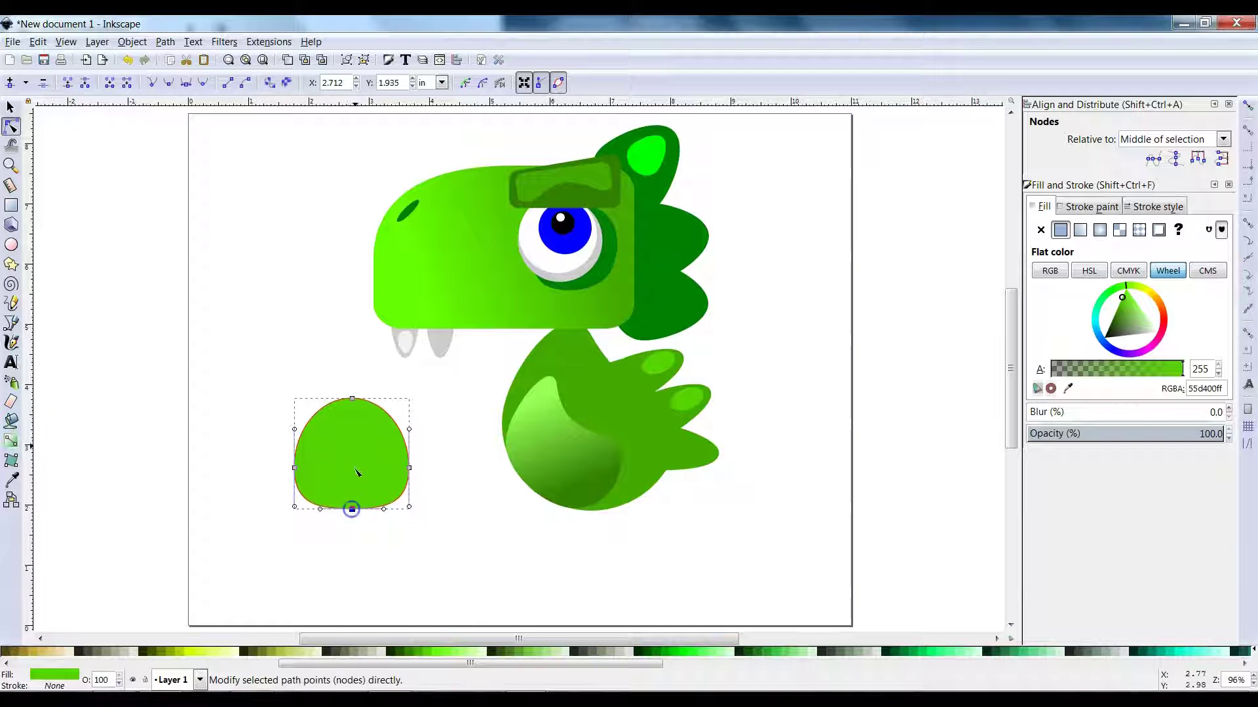
pyautogui.moveTo(351, 397); pyautogui.dragTo(352, 363)
# Scale the leg to about 1.65 by 2.11 in and place it over the lower body at about X 6.08, Y 0.96 in.
pyautogui.click(11, 108)
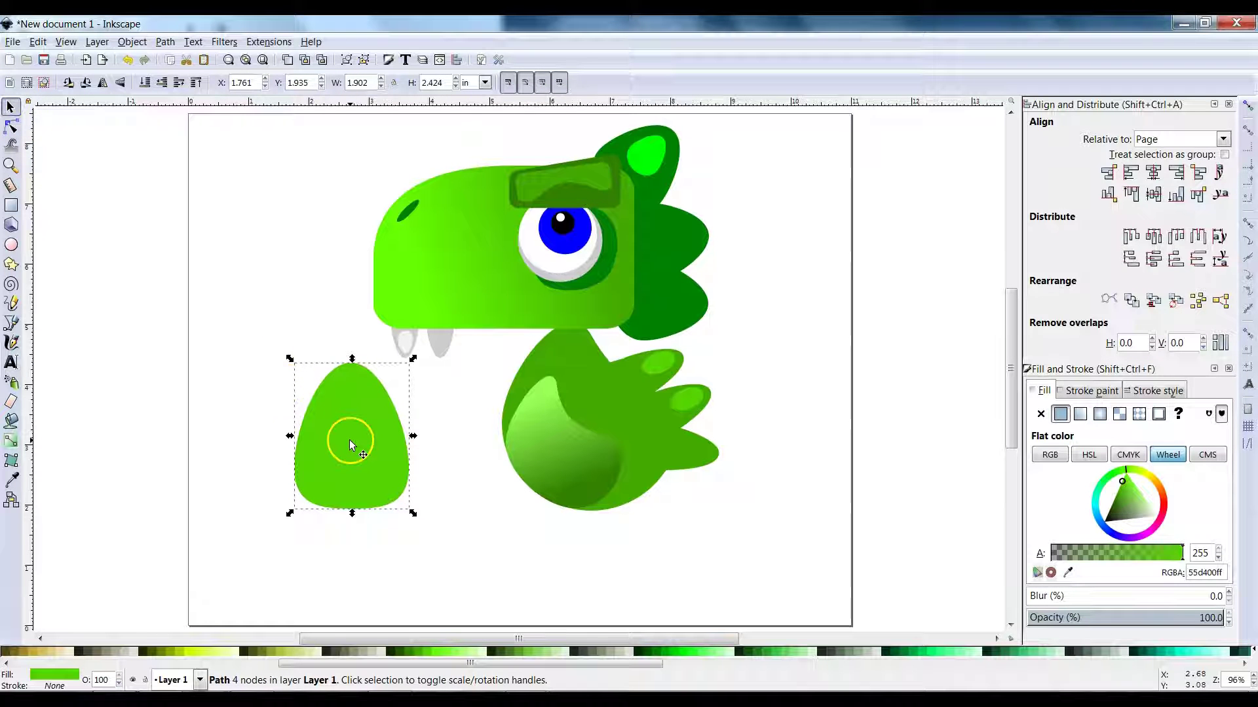
pyautogui.moveTo(349, 438); pyautogui.dragTo(633, 512)
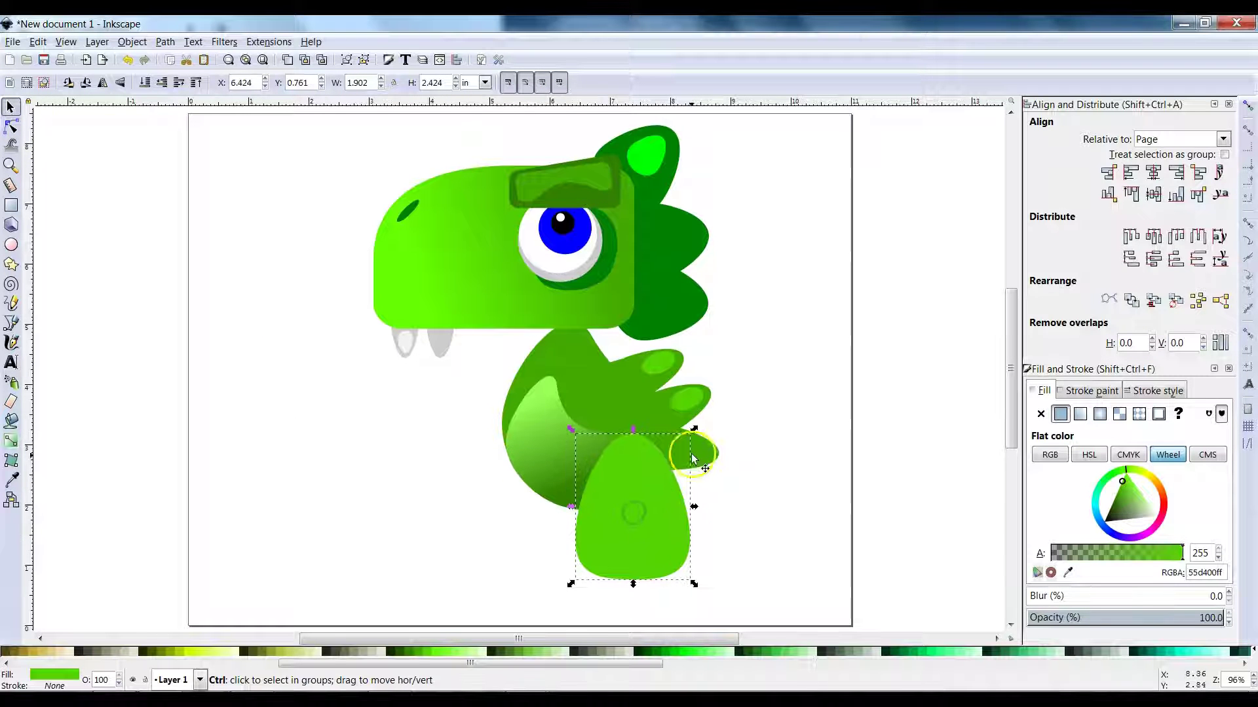
pyautogui.moveTo(694, 429); pyautogui.dragTo(680, 442)
pyautogui.moveTo(627, 522); pyautogui.dragTo(611, 512)
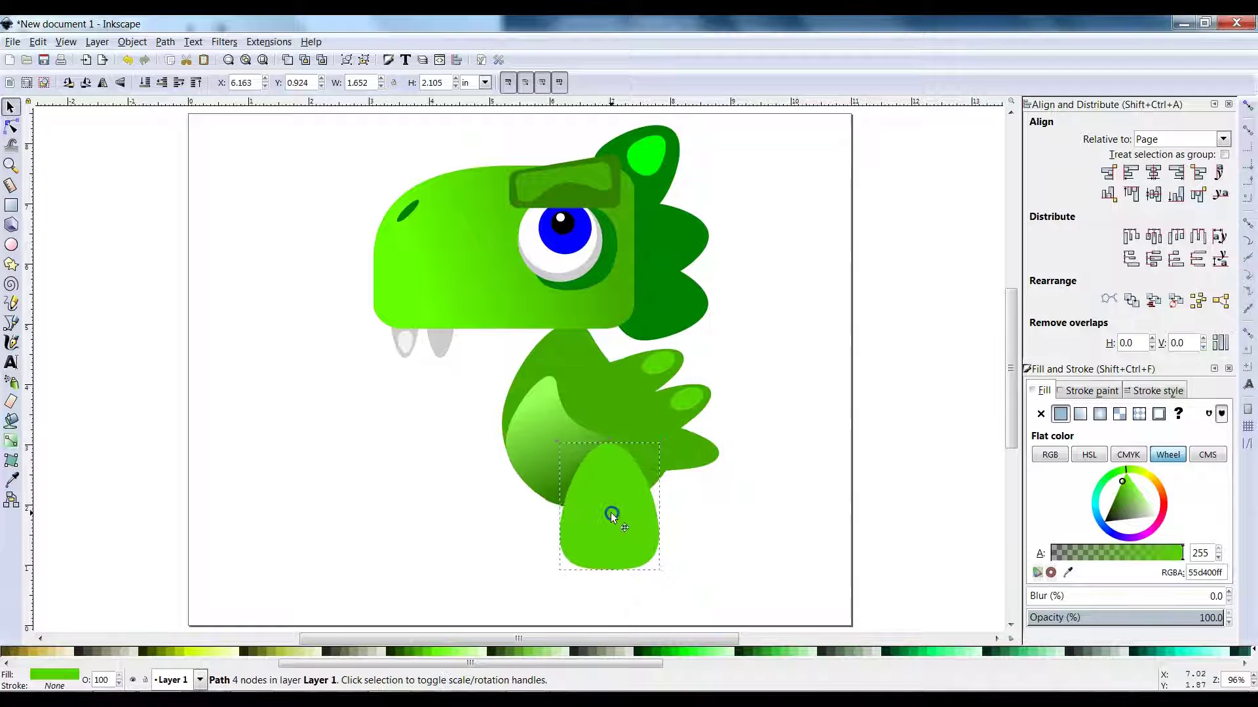
pyautogui.hotkey('alt', 'Tab')
pyautogui.hotkey('alt', 'Tab')
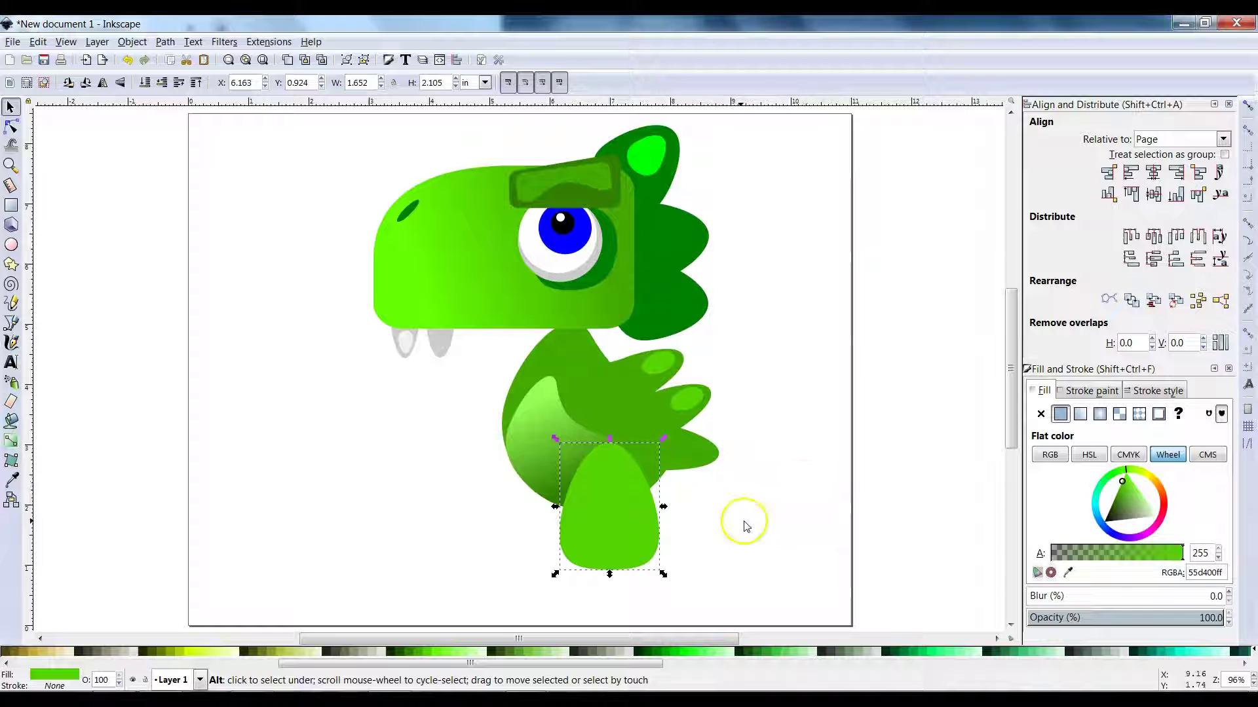
pyautogui.moveTo(618, 517); pyautogui.dragTo(612, 516)
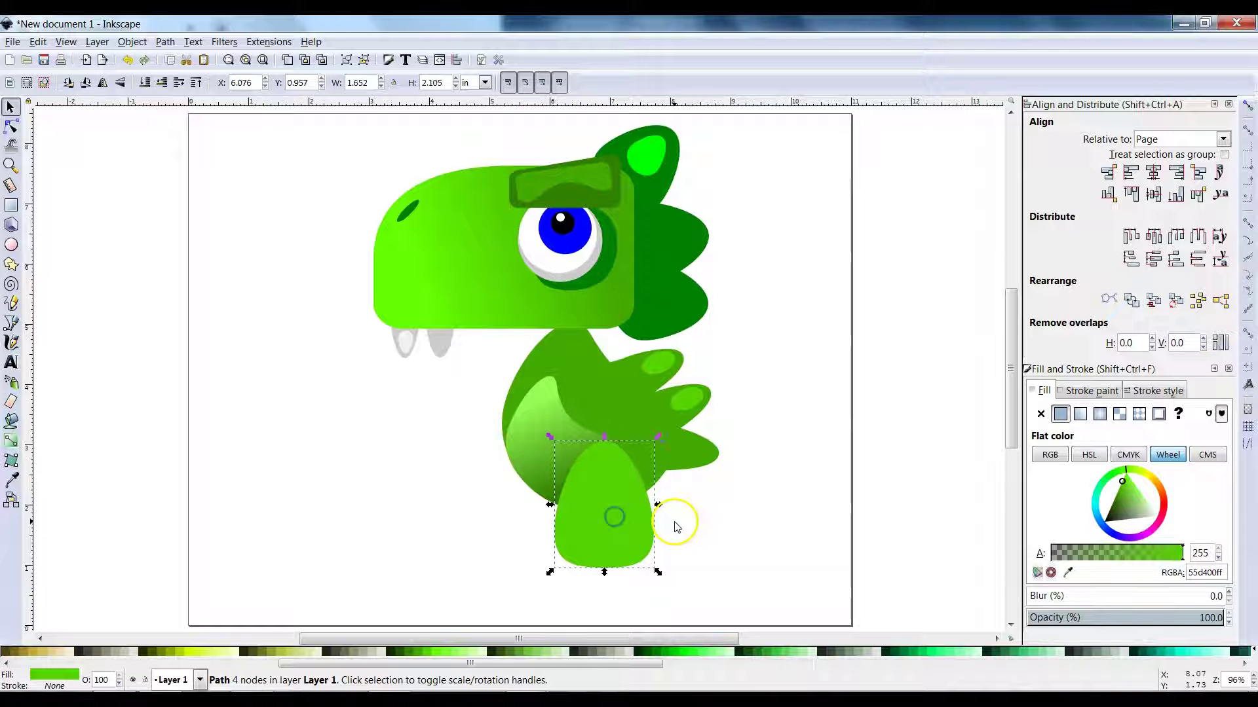
# Duplicate the leg, lower the copy to the bottom behind the body and position it at about X 4.99, Y 1.05 in.
pyautogui.hotkey('ctrl', 'd')
pyautogui.moveTo(606, 525); pyautogui.dragTo(445, 532)
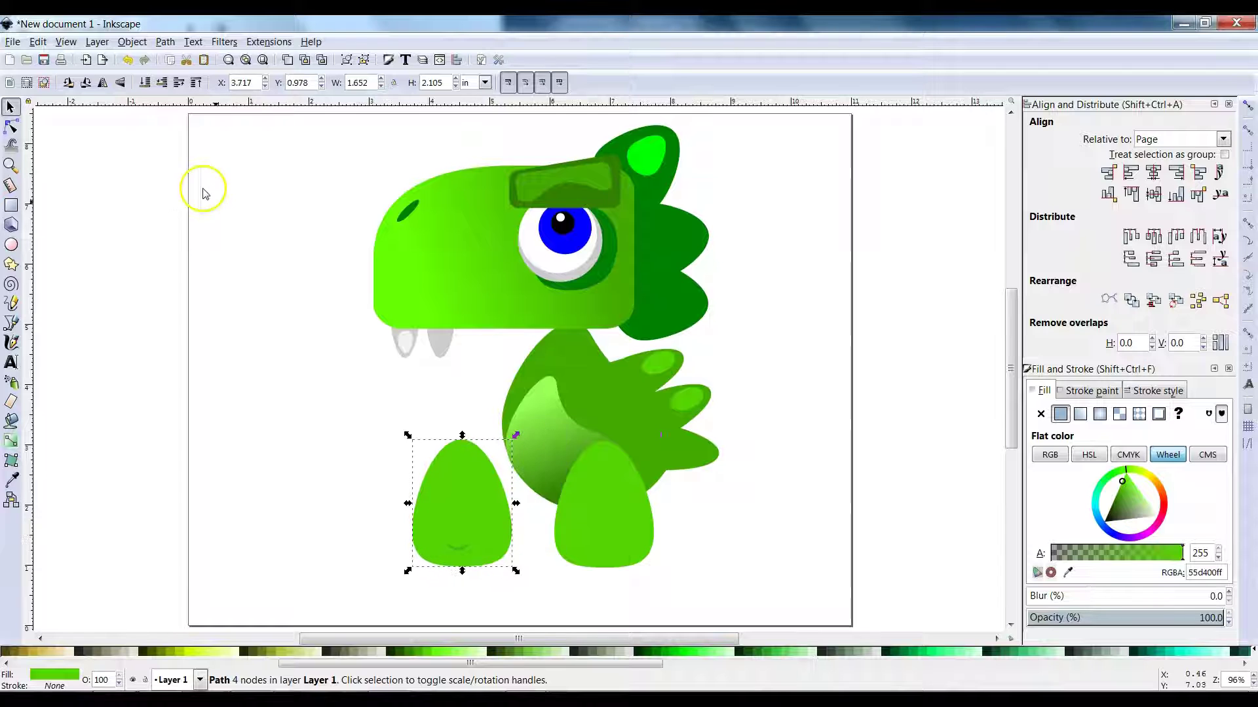
pyautogui.moveTo(465, 484); pyautogui.dragTo(537, 490)
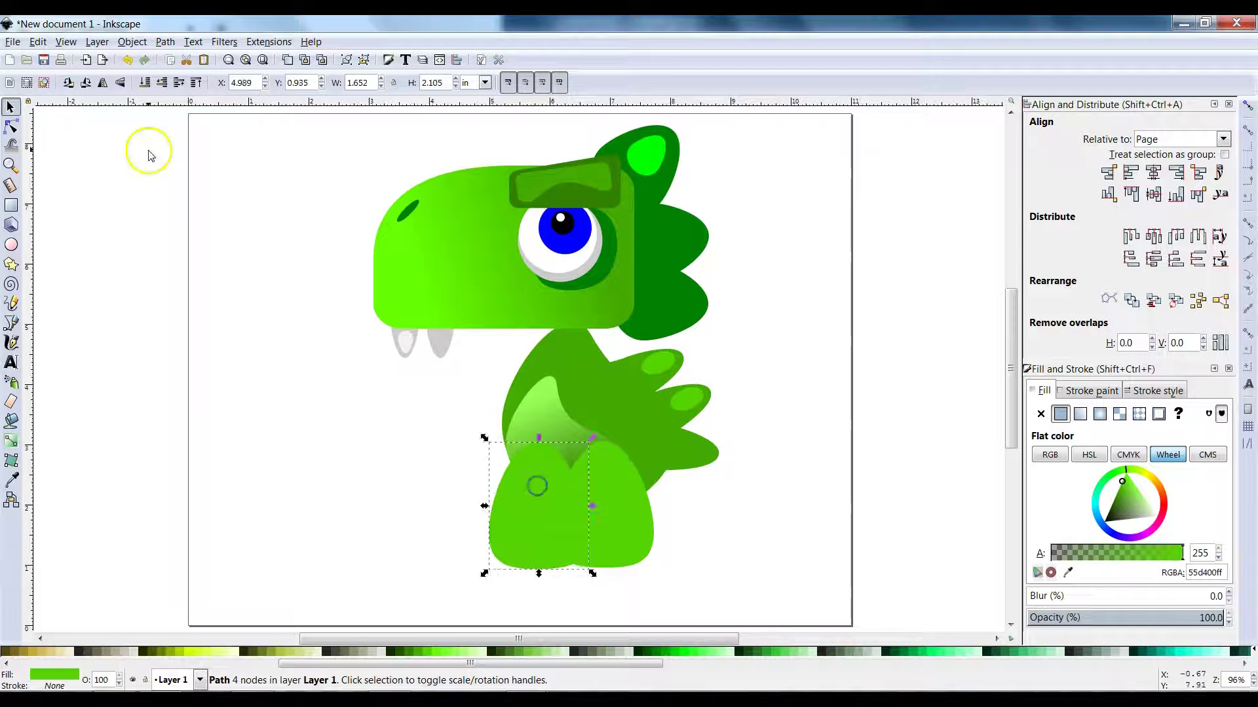
pyautogui.click(145, 82)
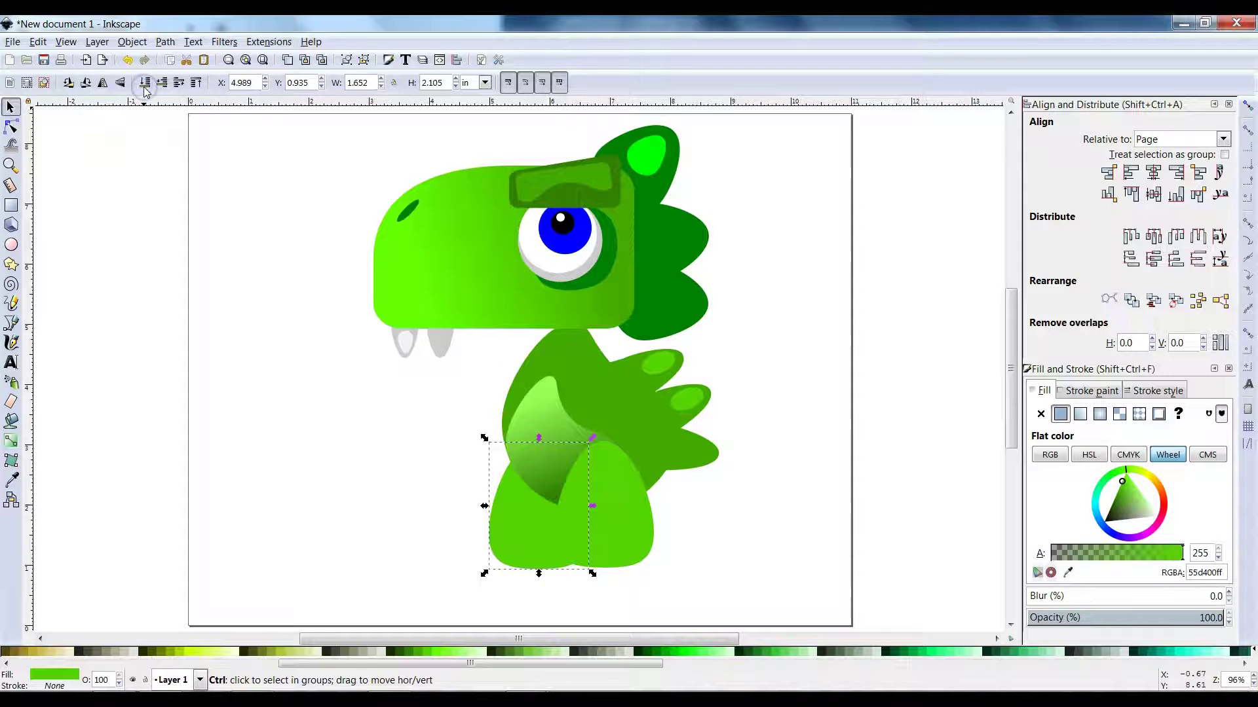
pyautogui.moveTo(598, 552); pyautogui.dragTo(508, 525)
pyautogui.hotkey('alt', 'Tab')
pyautogui.hotkey('alt', 'Tab')
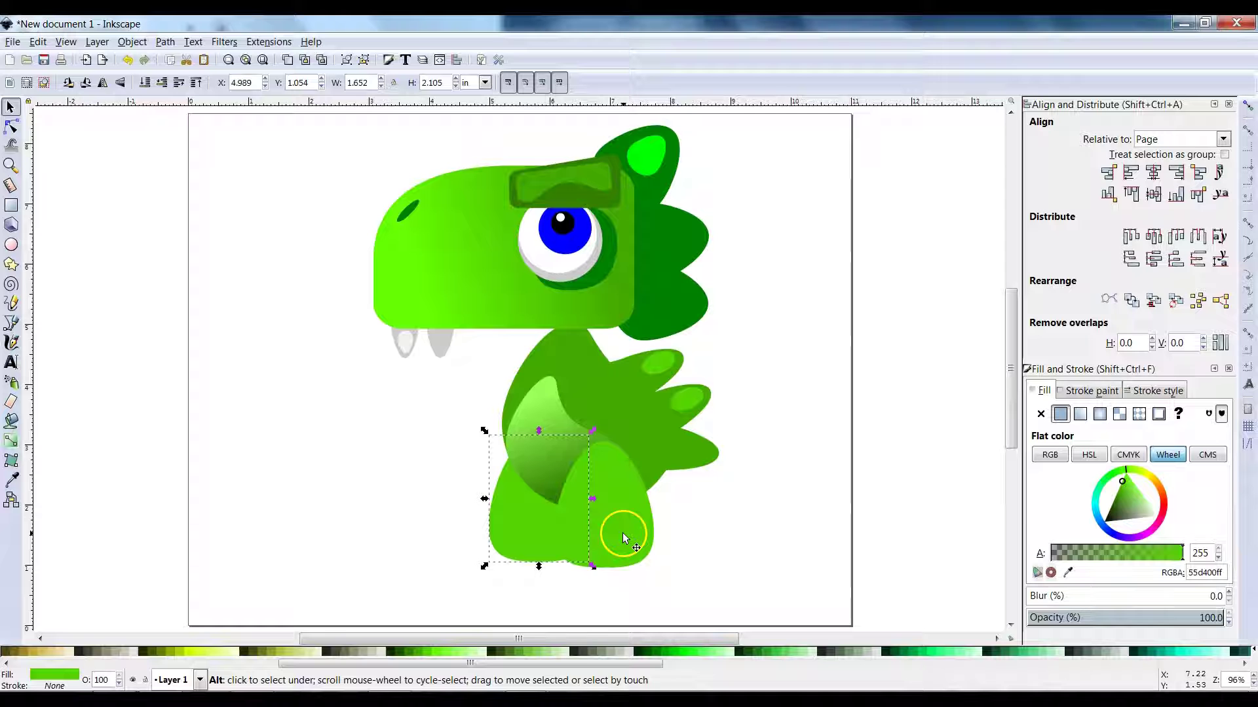
# Apply a vertical linear gradient to the front leg, from #338000 at the bottom to #55D400 at the top.
pyautogui.click(634, 508)
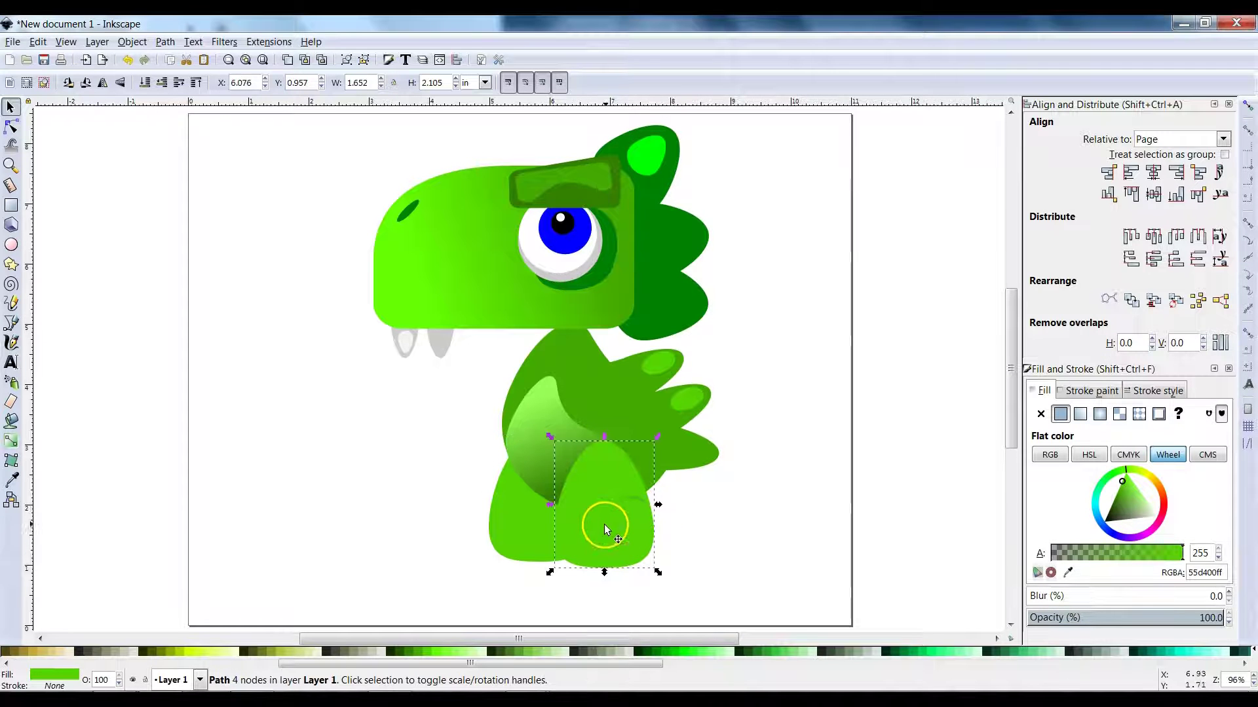
pyautogui.click(12, 442)
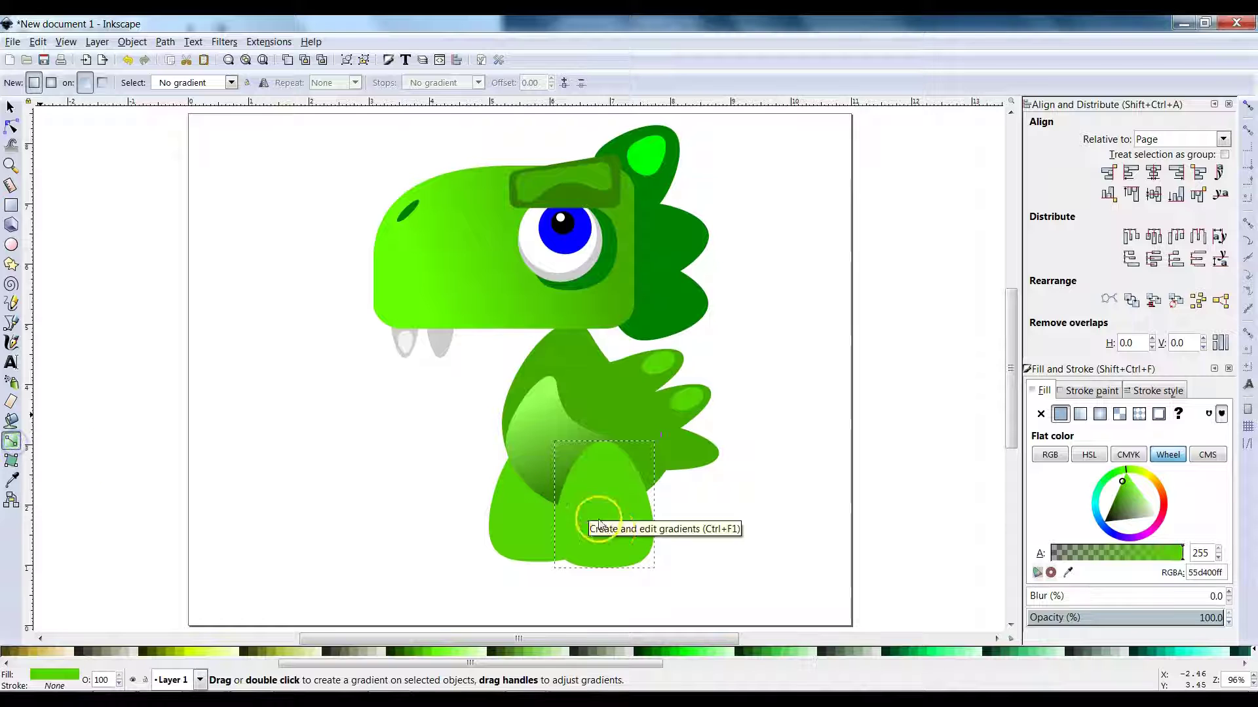
pyautogui.moveTo(609, 562); pyautogui.dragTo(608, 461)
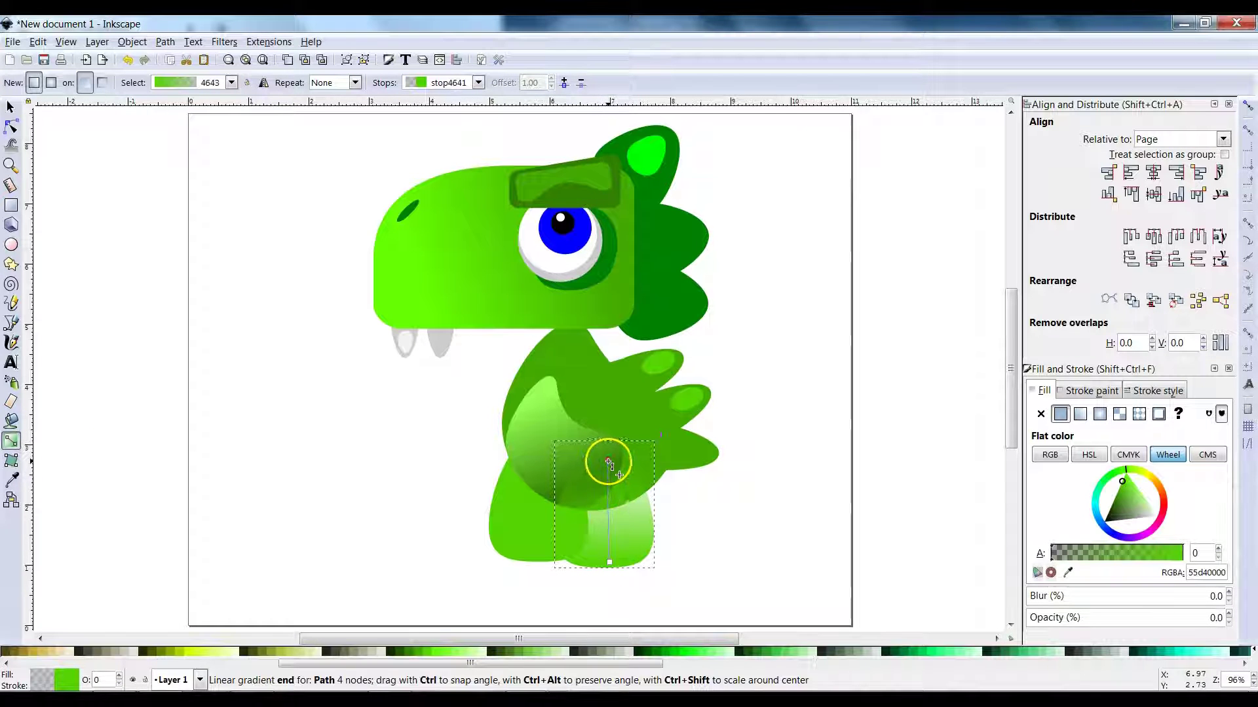
pyautogui.click(430, 651)
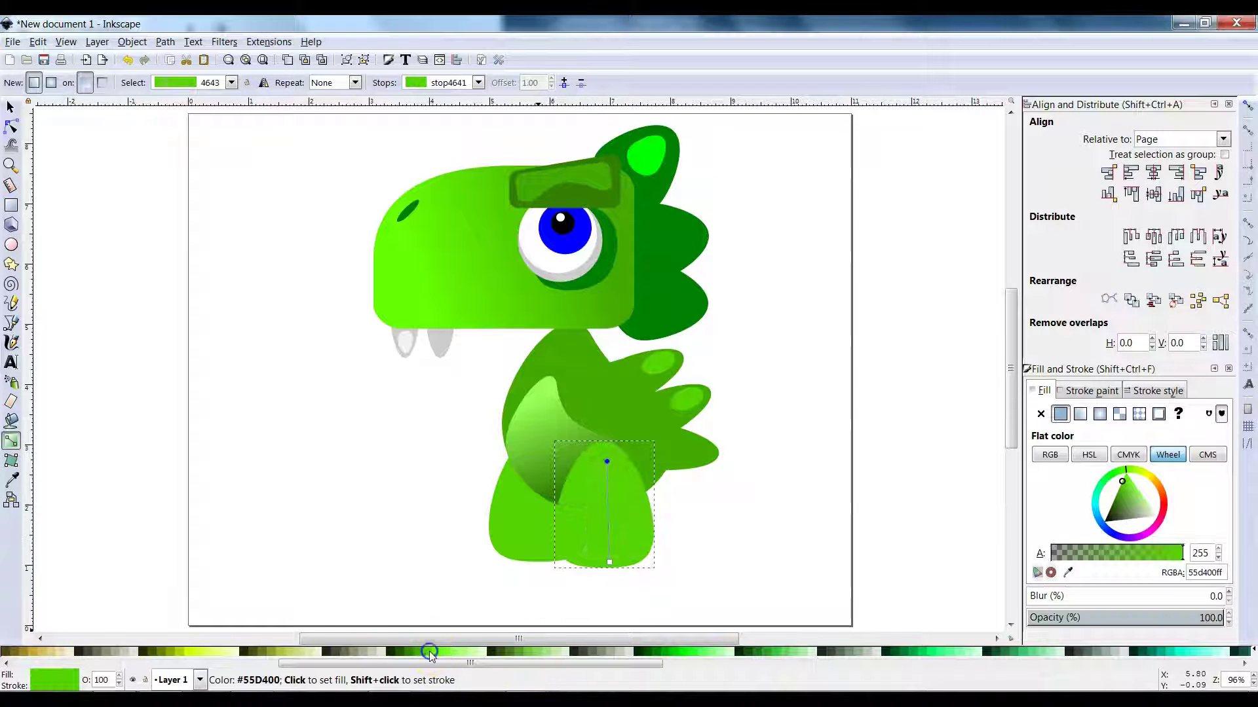
pyautogui.click(609, 562)
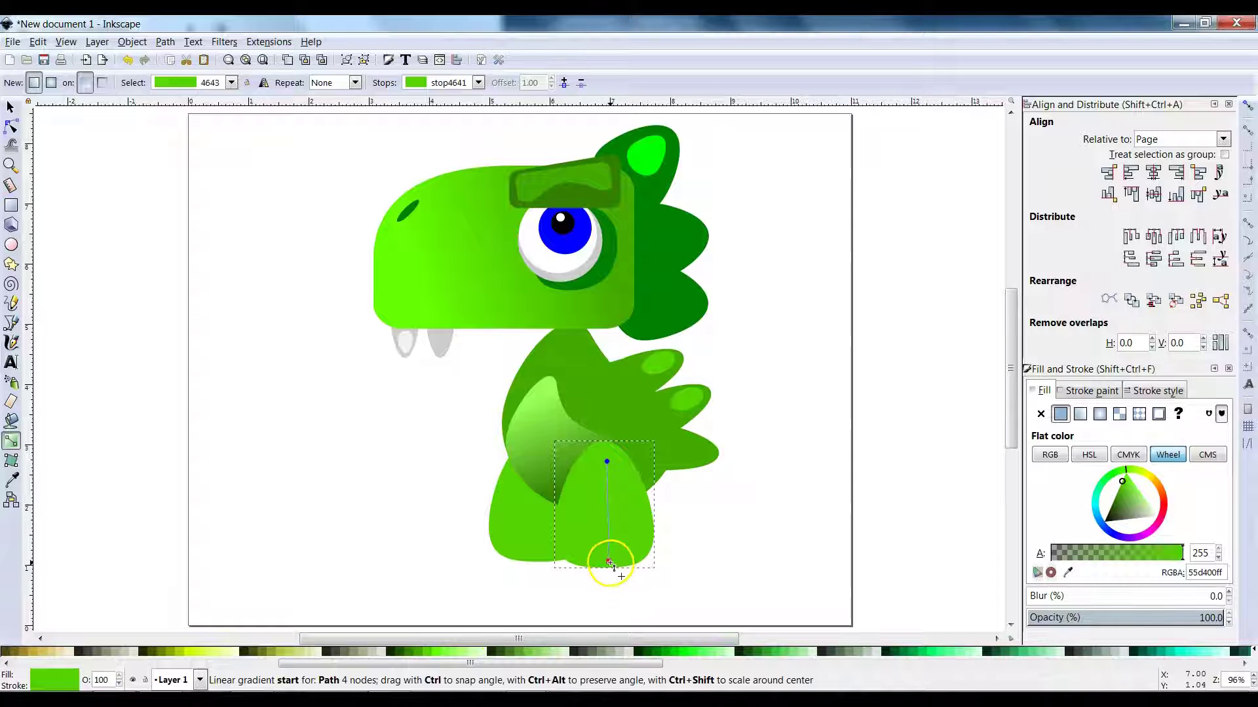
pyautogui.click(407, 655)
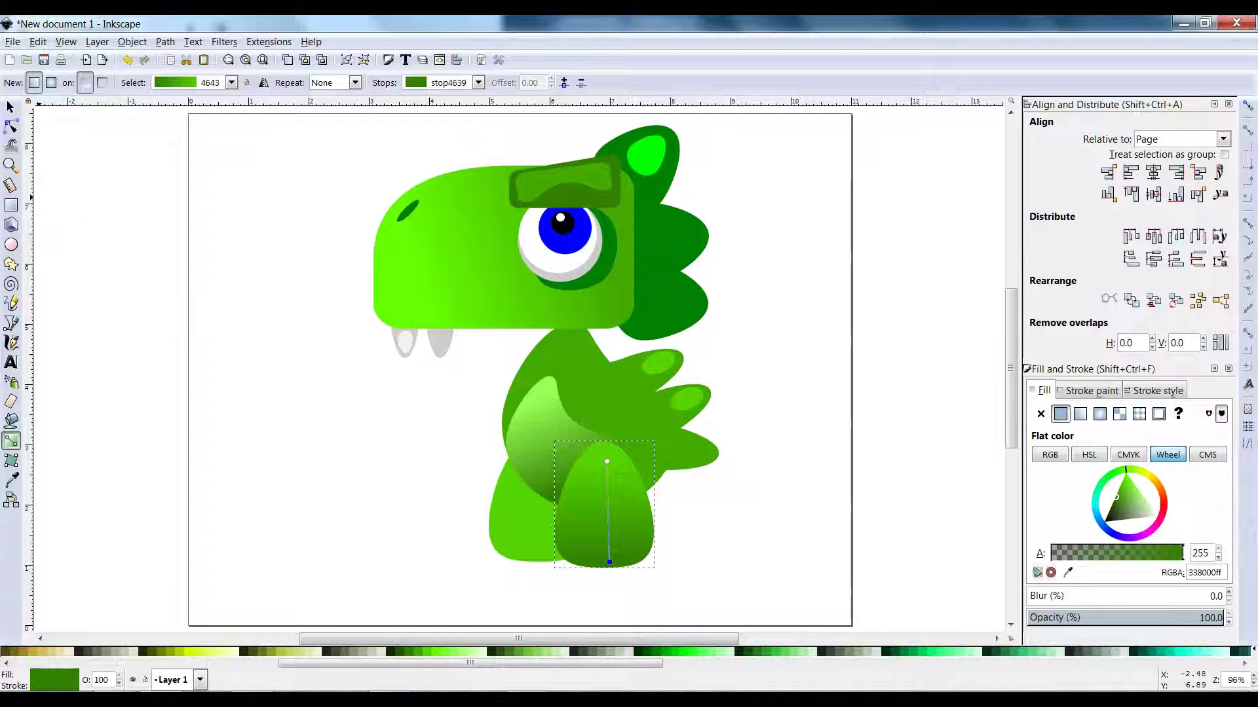
# Apply a linear gradient to the back leg, from #44AA00 at the bottom to #55D400 at the top.
pyautogui.click(10, 108)
pyautogui.click(499, 532)
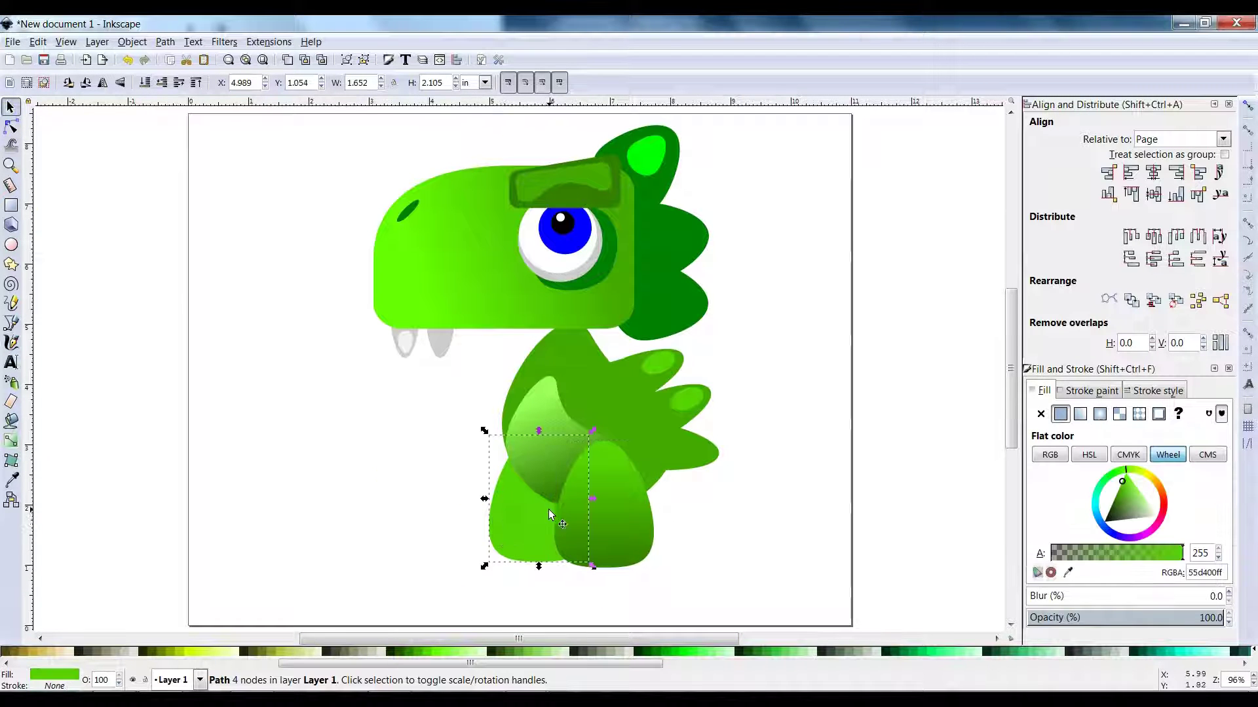
pyautogui.click(11, 441)
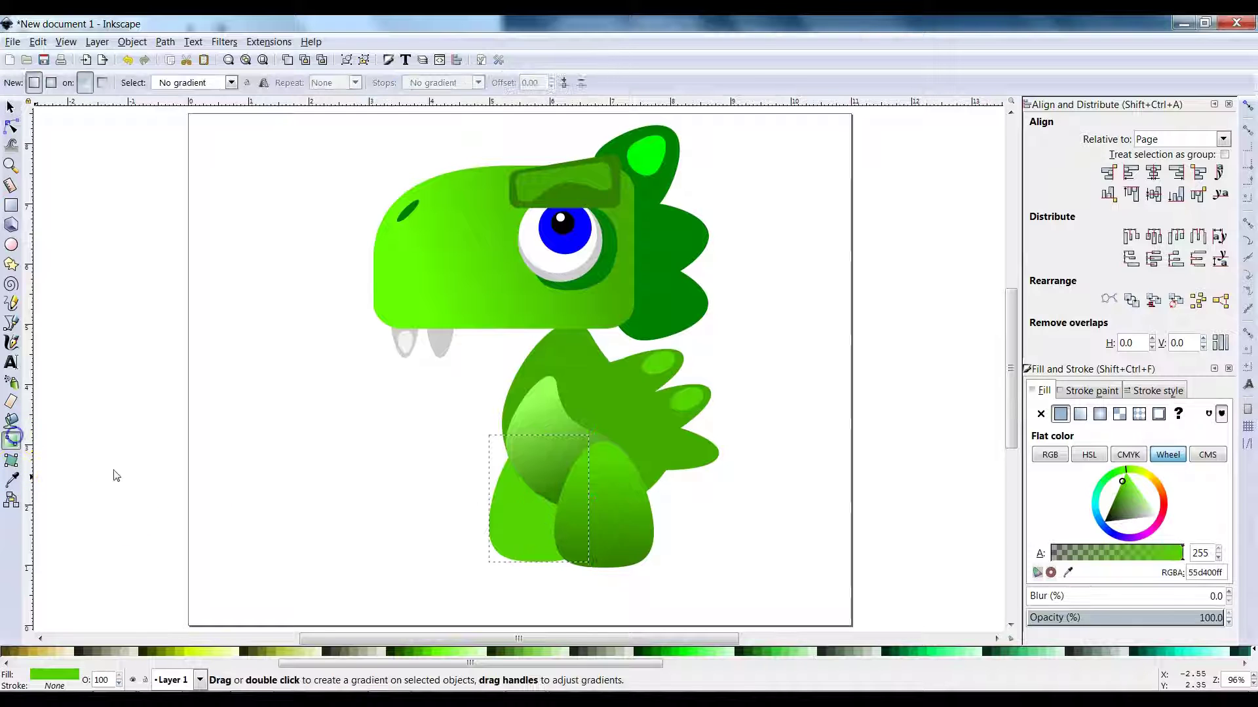
pyautogui.moveTo(520, 545); pyautogui.dragTo(537, 447)
pyautogui.click(525, 469)
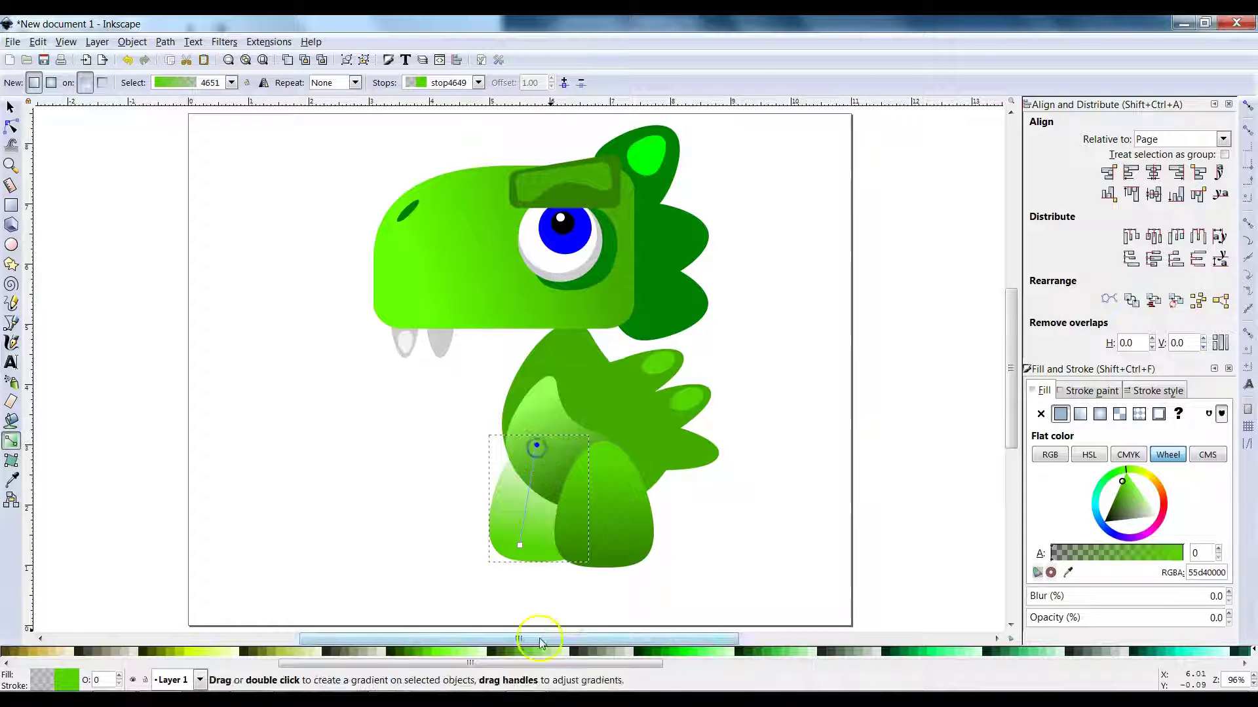
pyautogui.click(426, 651)
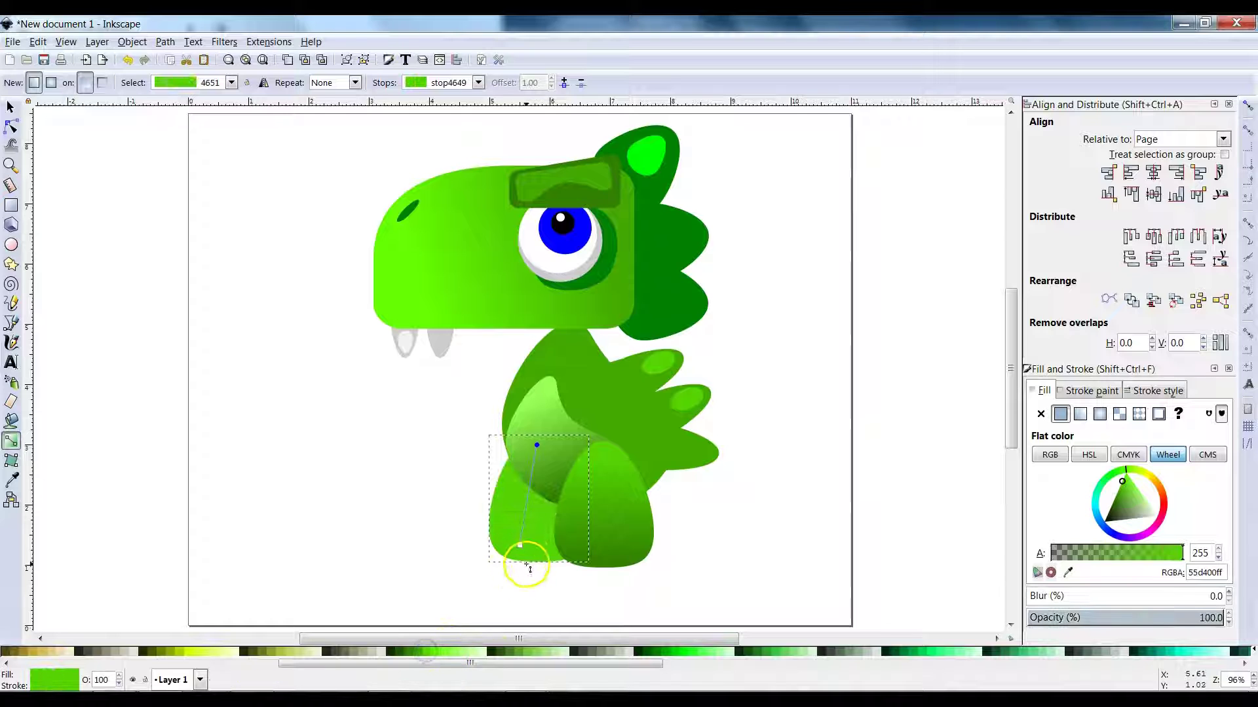
pyautogui.click(520, 545)
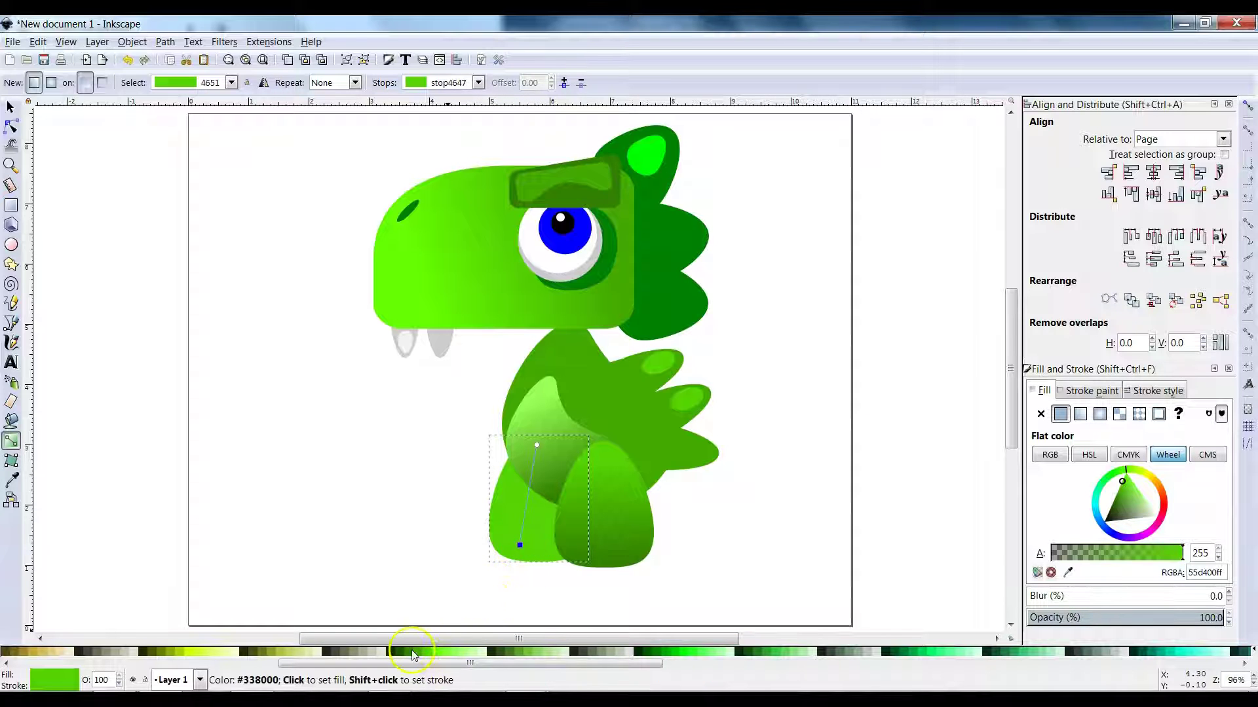
pyautogui.click(407, 652)
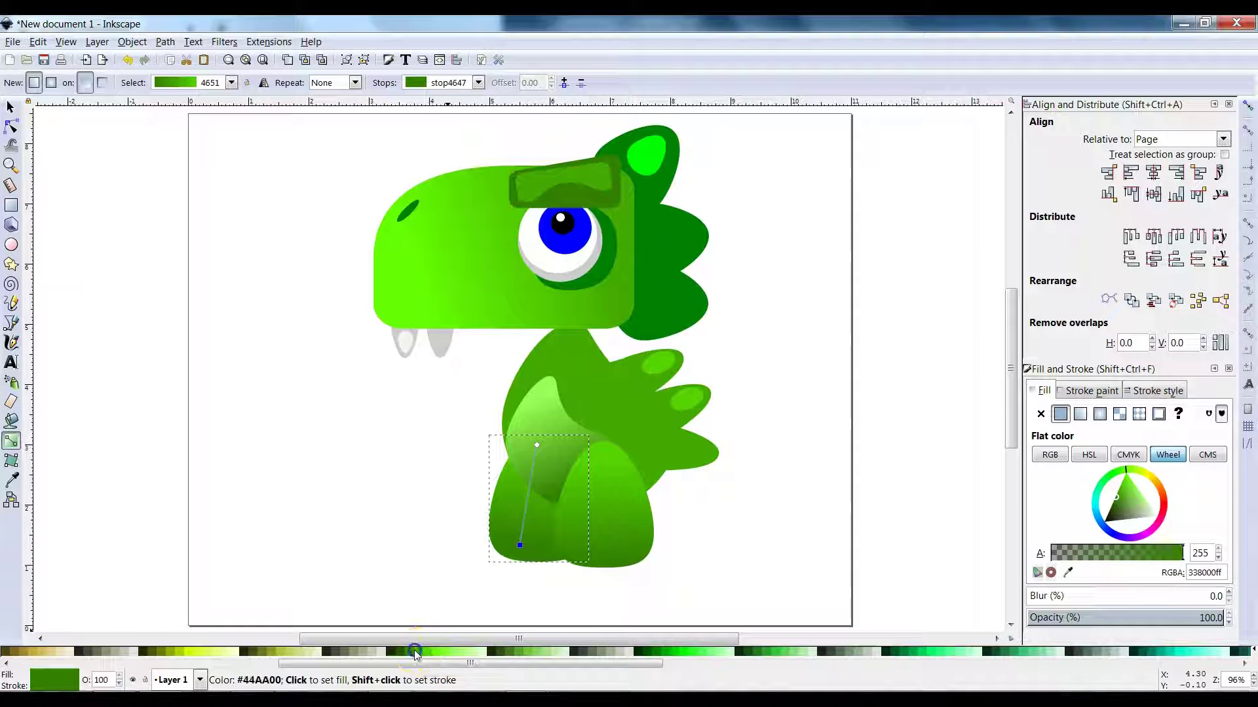
pyautogui.click(415, 652)
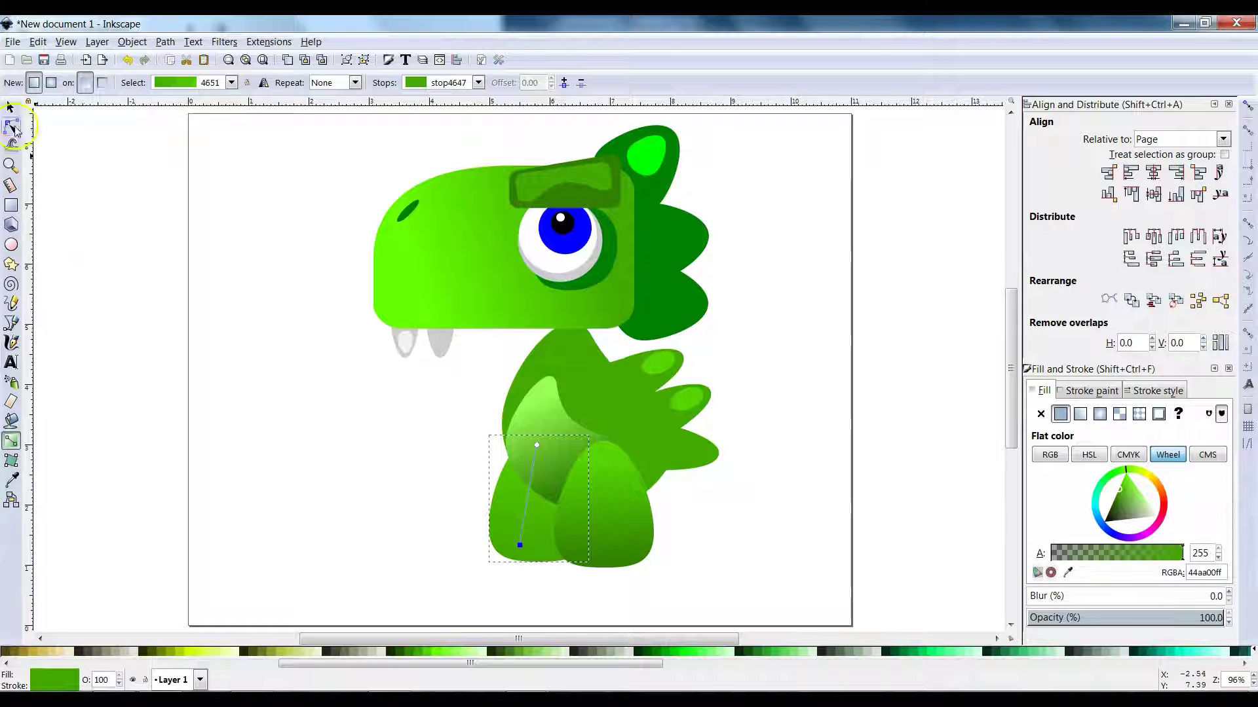
pyautogui.click(10, 107)
# Check the tutorial's leg picture and widen the front leg to about 1.79 in.
pyautogui.hotkey('alt', 'Tab')
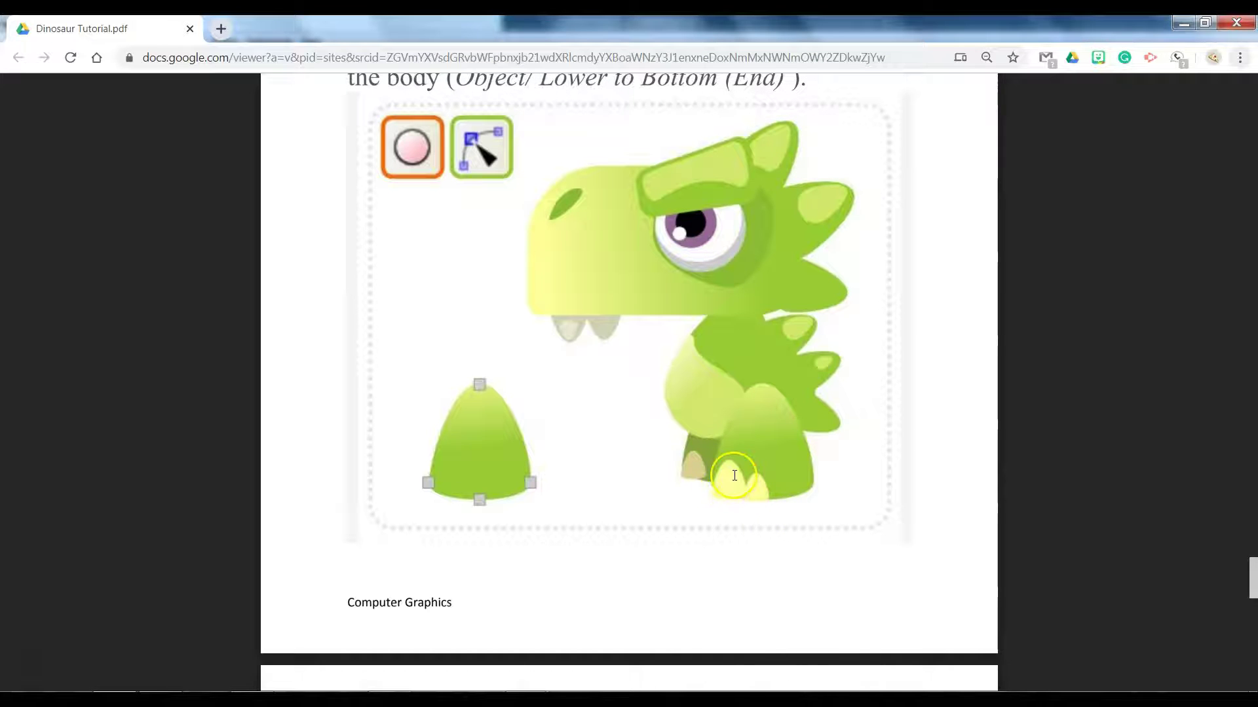
pyautogui.hotkey('alt', 'Tab')
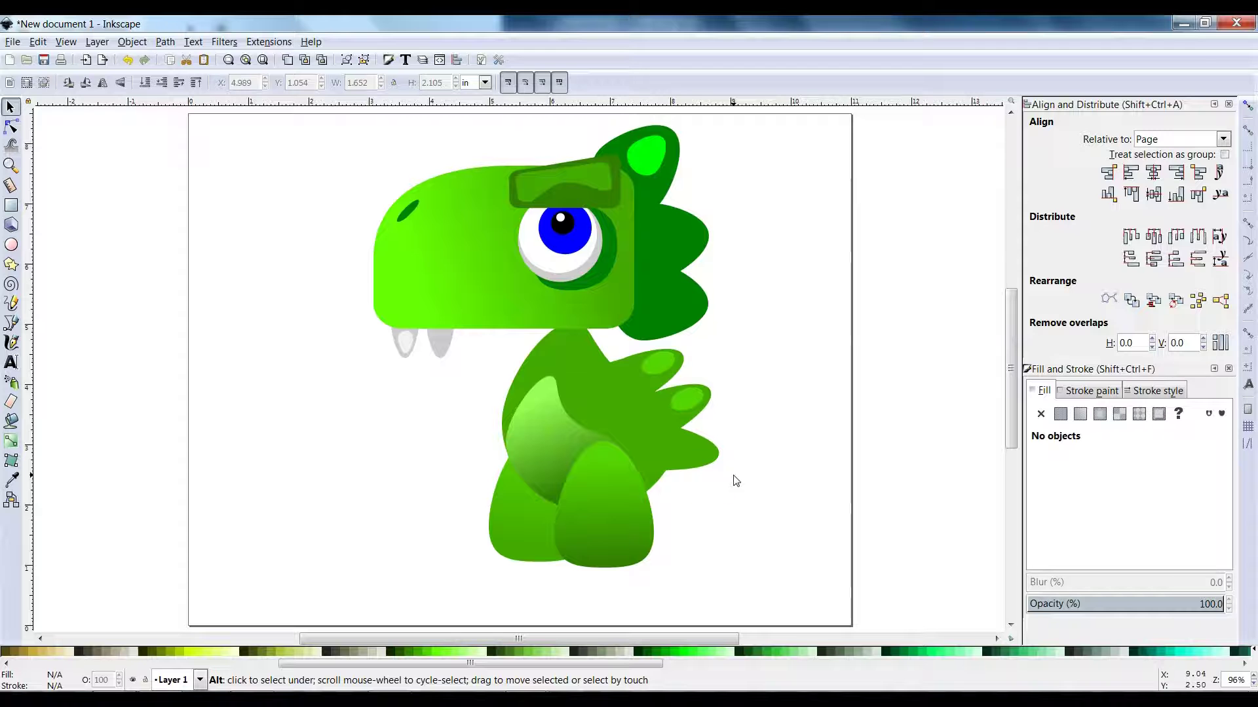
pyautogui.click(638, 518)
pyautogui.moveTo(657, 504); pyautogui.dragTo(667, 504)
pyautogui.click(697, 517)
pyautogui.click(622, 528)
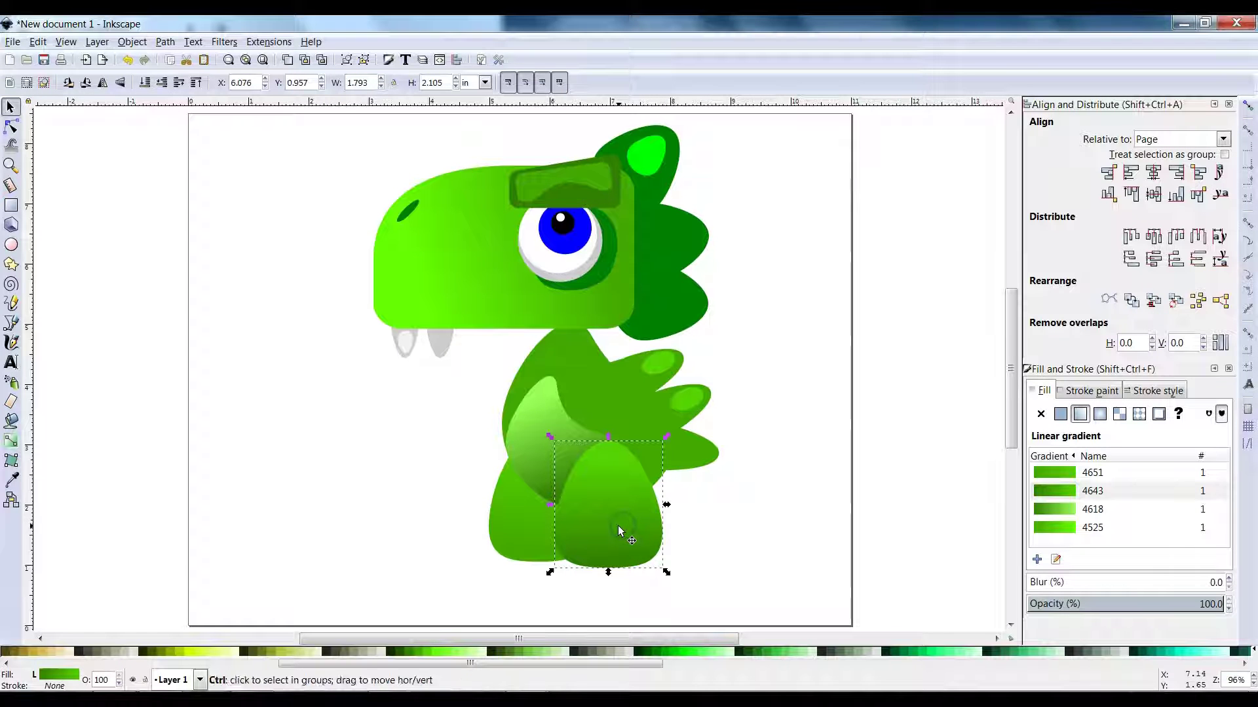
# Make a toe from a front leg duplicate scaled to about 0.57 by 0.70 in, fill it #CDDE87 and place it at the foot.
pyautogui.moveTo(665, 443); pyautogui.dragTo(578, 548)
pyautogui.click(577, 549)
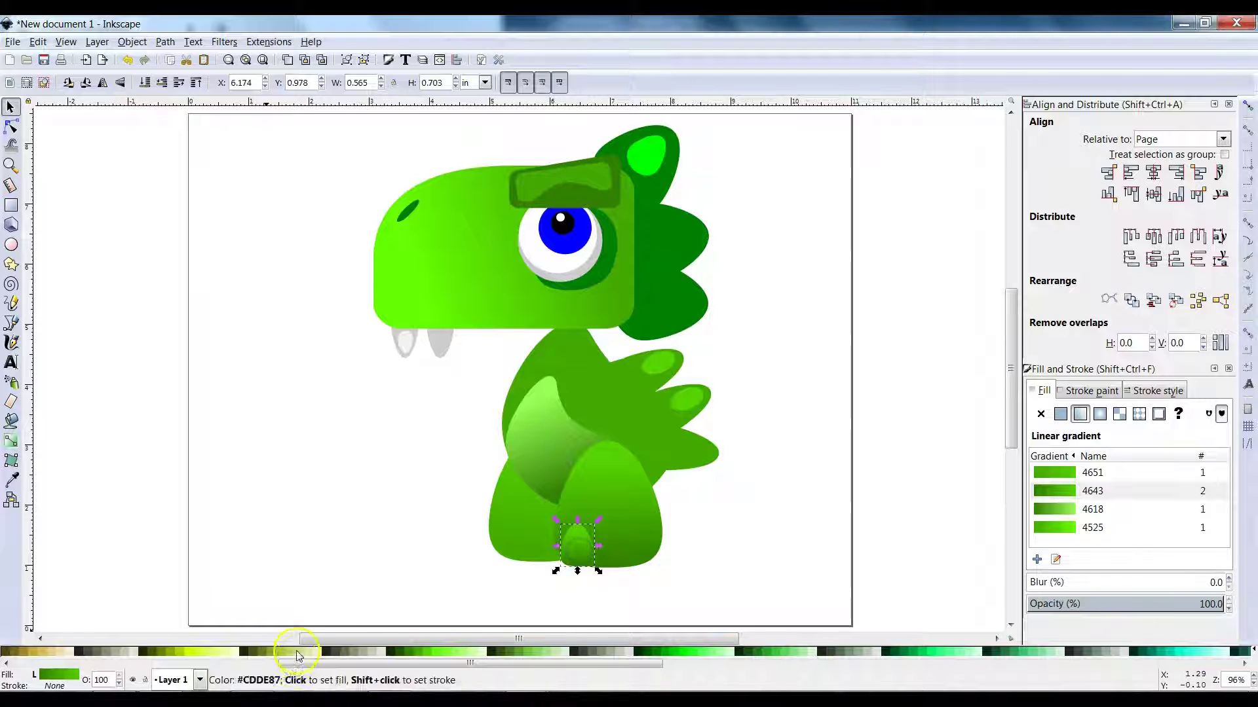
pyautogui.click(298, 653)
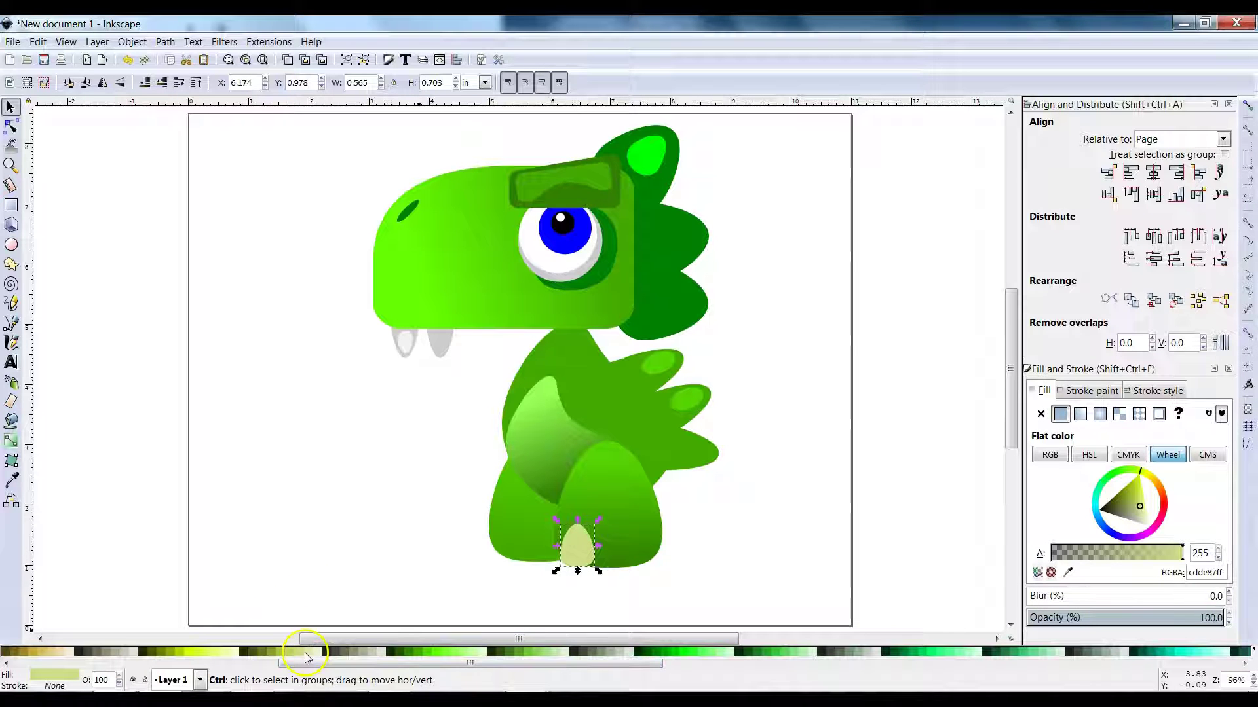
pyautogui.moveTo(309, 664)
pyautogui.mouseDown()
pyautogui.moveTo(435, 666)
pyautogui.moveTo(298, 666)
pyautogui.mouseUp()
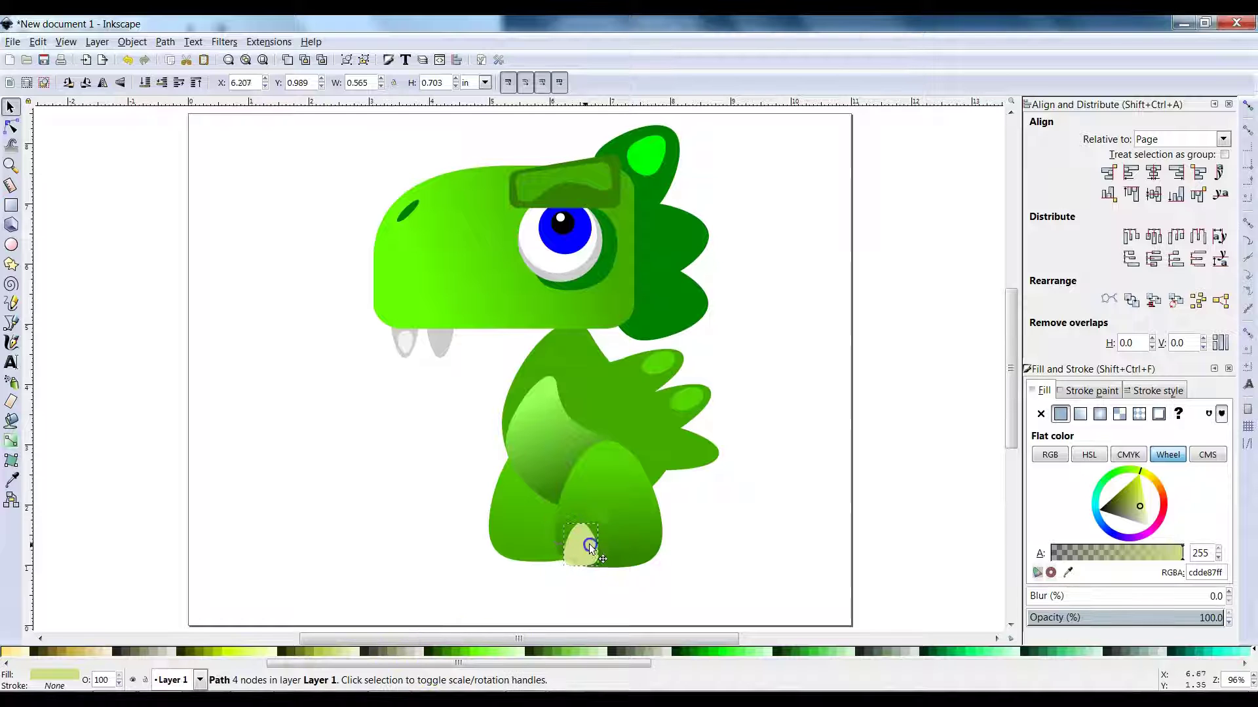
# Add a smaller duplicate toe beside the first and another on the back leg, sized about 0.48 by 0.58 in.
pyautogui.moveTo(602, 544)
pyautogui.mouseDown()
pyautogui.moveTo(584, 556)
pyautogui.moveTo(623, 521)
pyautogui.moveTo(621, 535)
pyautogui.mouseUp()
pyautogui.click(604, 578)
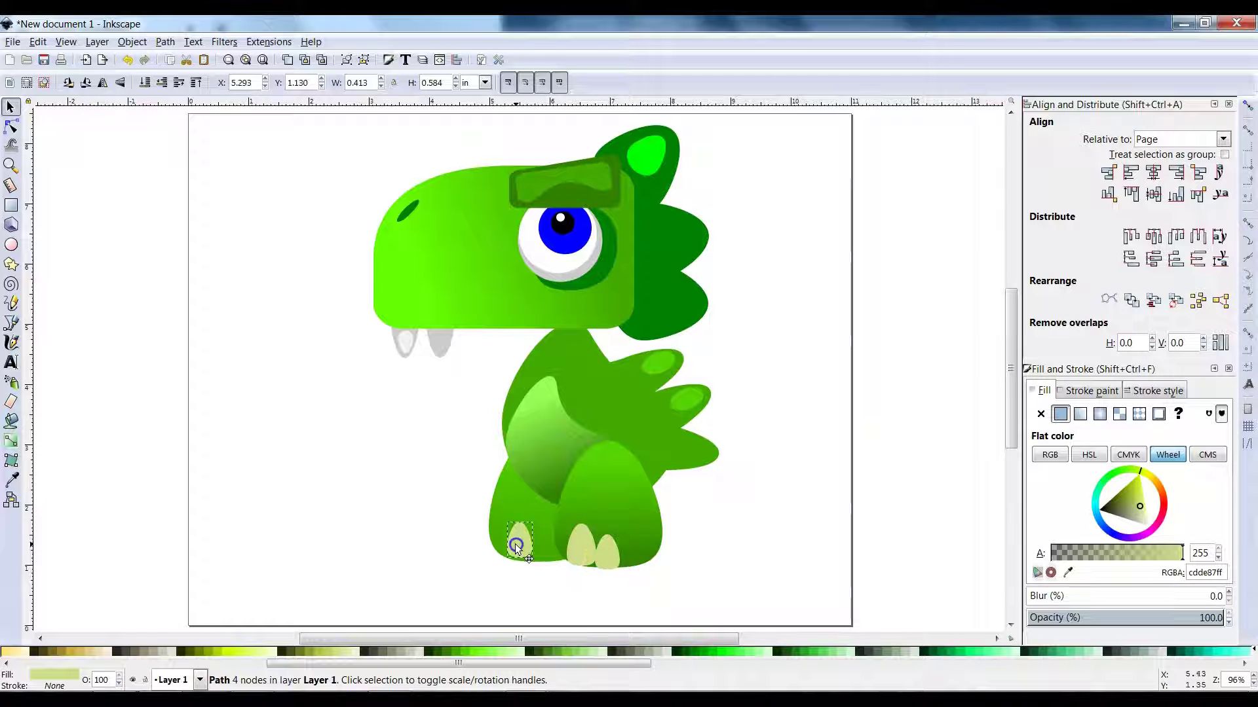
pyautogui.hotkey('alt', 'Tab')
pyautogui.hotkey('alt', 'Tab')
pyautogui.click(513, 546)
pyautogui.click(427, 504)
pyautogui.moveTo(507, 549); pyautogui.dragTo(512, 553)
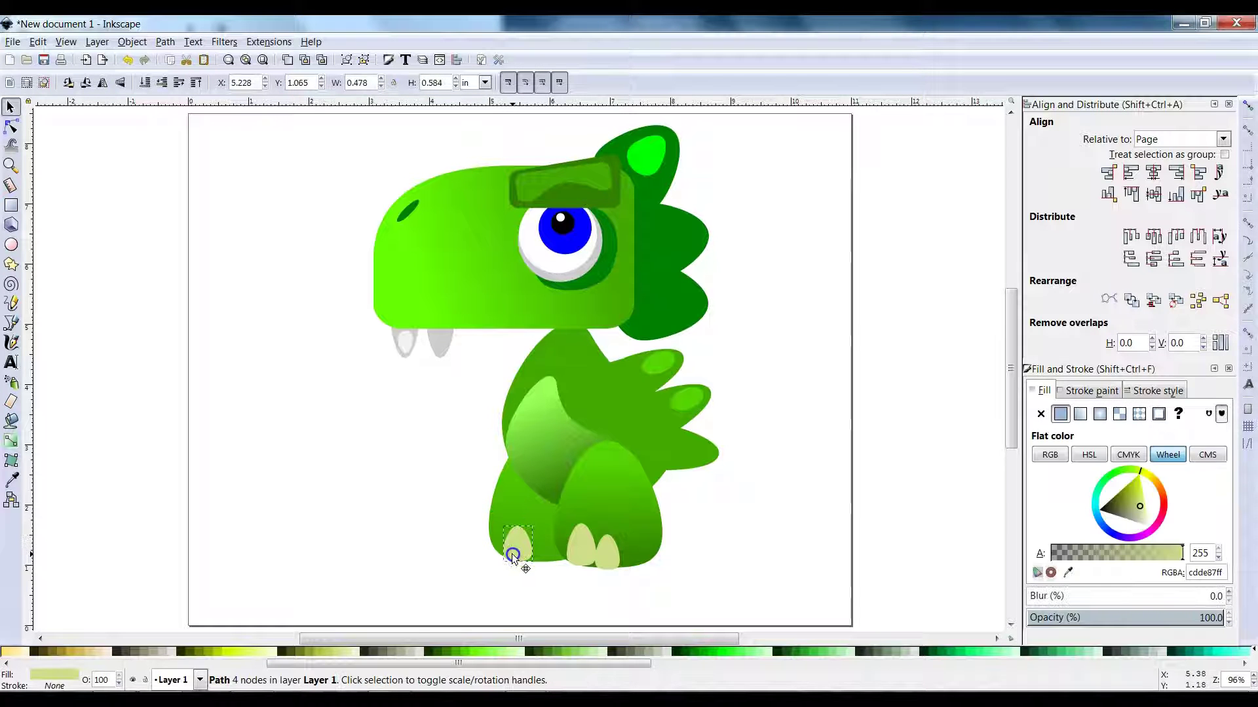
# Narrow the back leg by moving its outer side node inward to about X 5.16, Y 1.65 in.
pyautogui.click(508, 506)
pyautogui.press('n')
pyautogui.moveTo(490, 528); pyautogui.dragTo(499, 526)
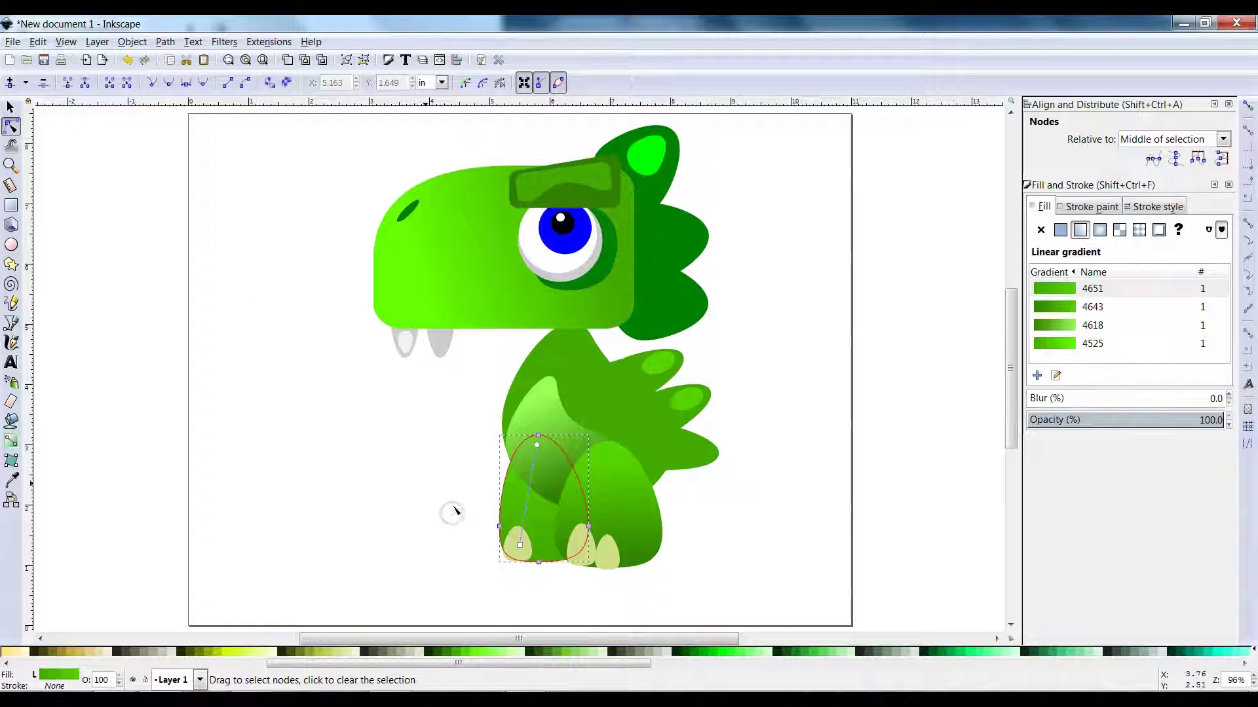
# Move the back leg's toe slightly inward to about X 5.29, Y 1.04 in.
pyautogui.click(12, 107)
pyautogui.click(308, 378)
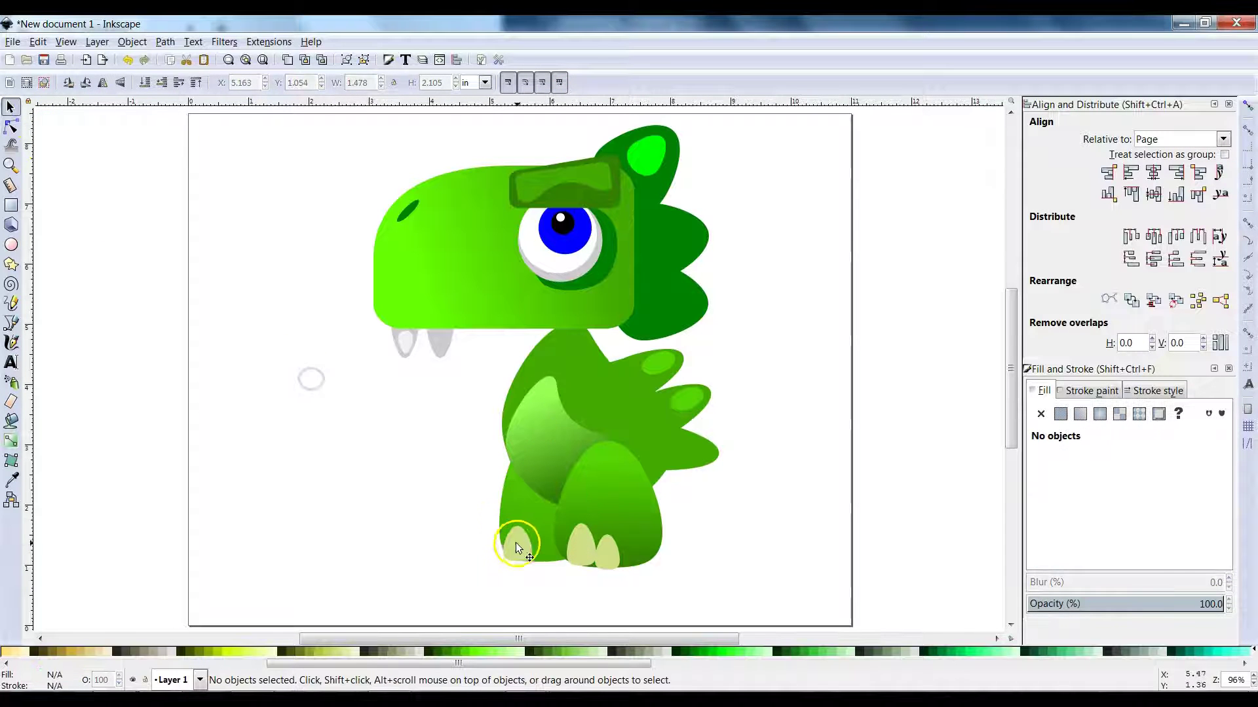
pyautogui.click(536, 545)
pyautogui.click(403, 466)
# Examine Step 11 of the dinosaur tutorial to see how the arm, palm, fingers and claws are built.
pyautogui.hotkey('alt', 'Tab')
pyautogui.scroll(-10, 682, 489)
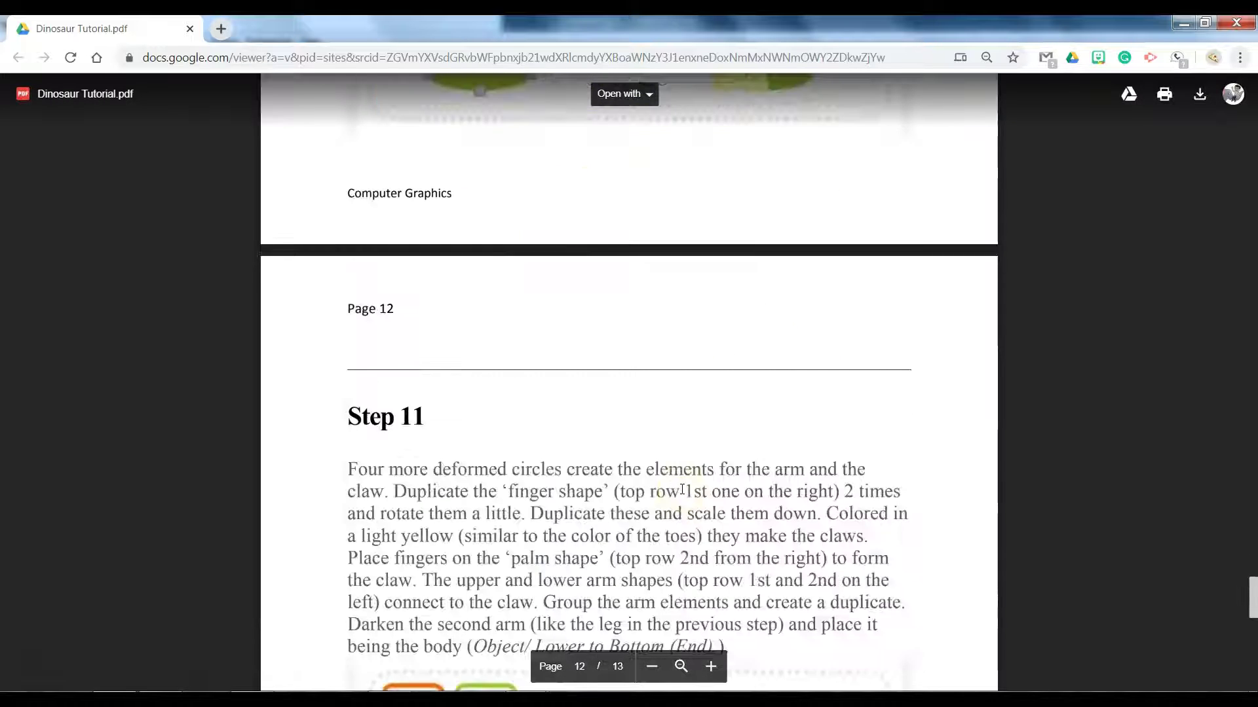
pyautogui.scroll(5, 681, 489)
pyautogui.scroll(-3, 682, 490)
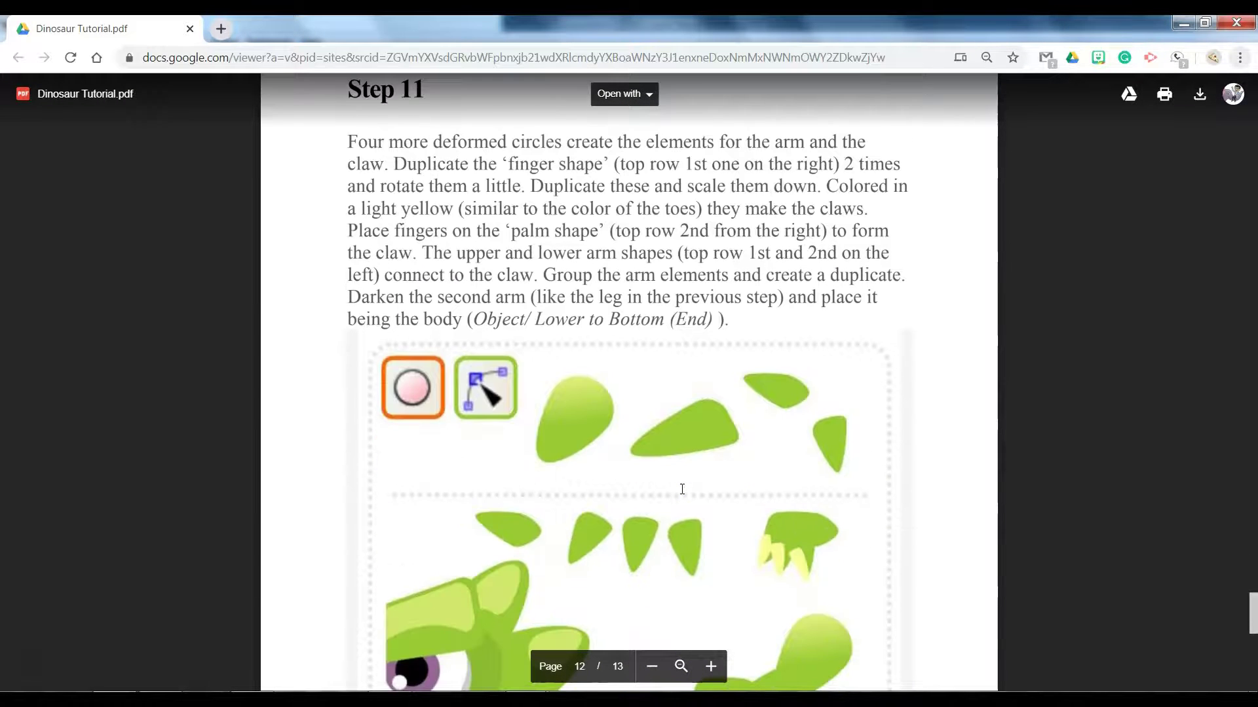
pyautogui.scroll(-4, 700, 490)
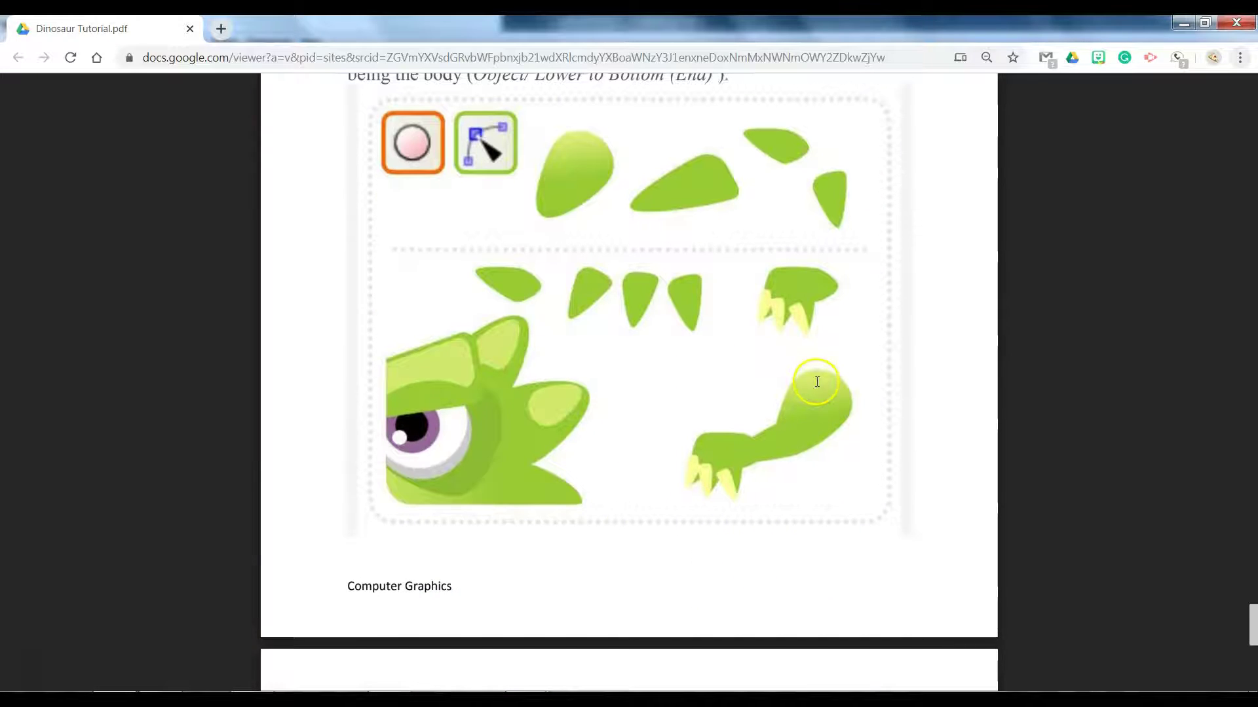
pyautogui.scroll(1, 817, 380)
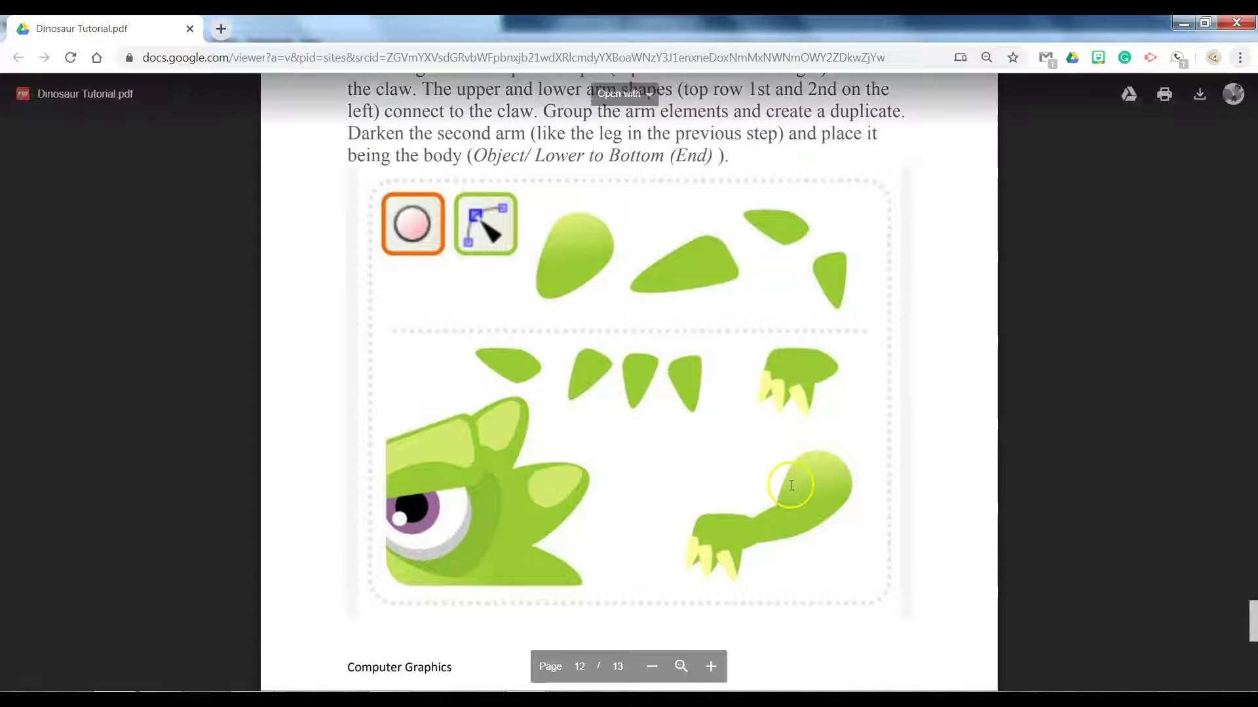
pyautogui.hotkey('alt', 'Tab')
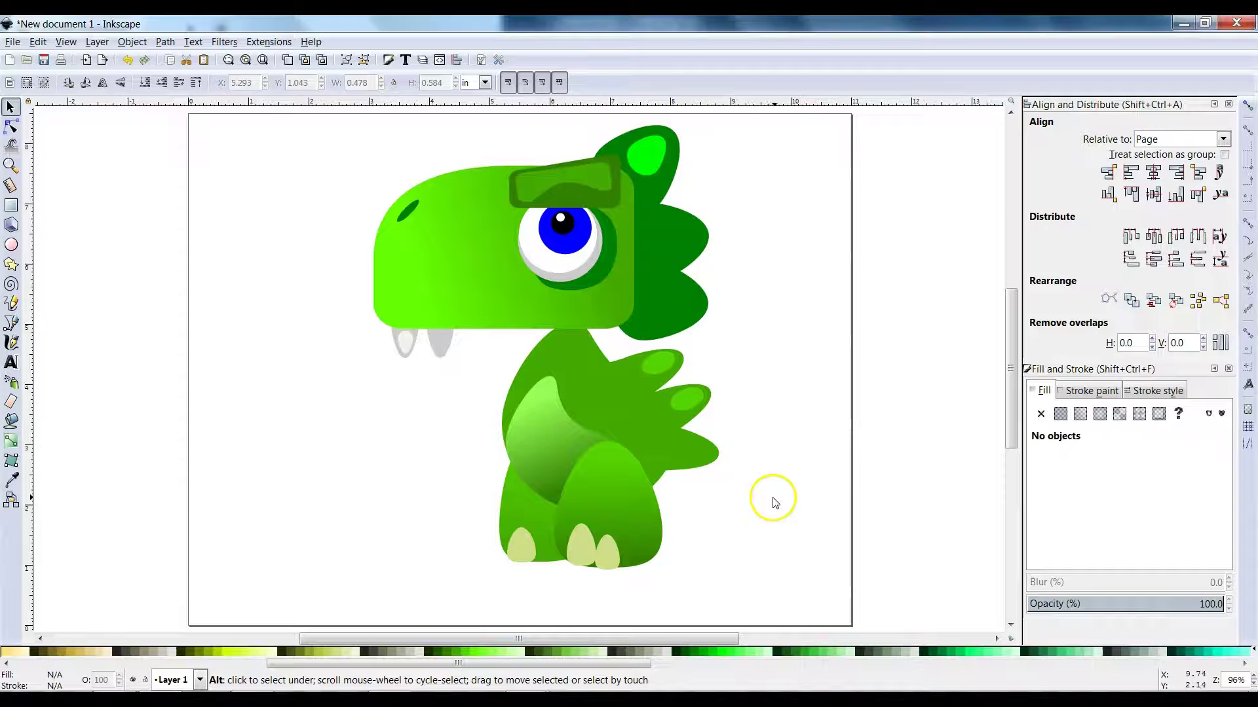
# Draw two overlapping arm ellipses beside the dinosaur, the upper about 1.12 in wide and the lower about 0.71 by 1.46 in.
pyautogui.click(11, 244)
pyautogui.hotkey('alt', 'Tab')
pyautogui.hotkey('alt', 'Tab')
pyautogui.moveTo(247, 321); pyautogui.dragTo(301, 487)
pyautogui.hotkey('alt', 'Tab')
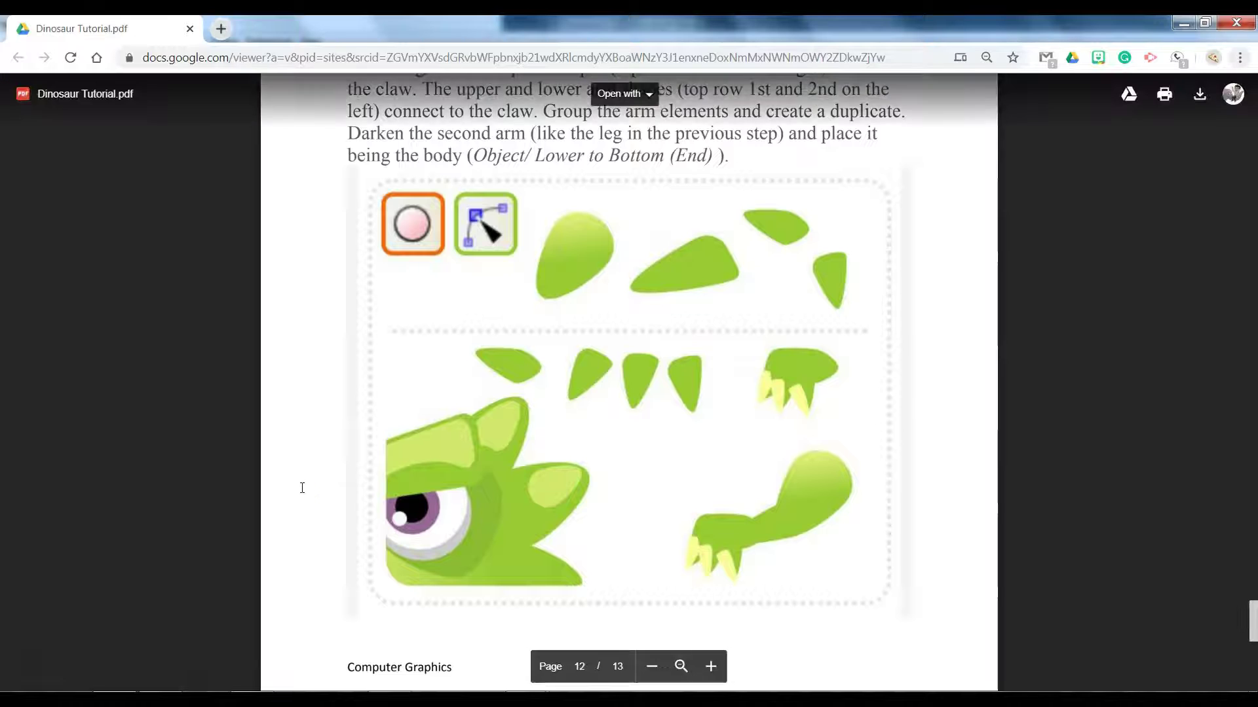
pyautogui.hotkey('alt', 'Tab')
pyautogui.press('s')
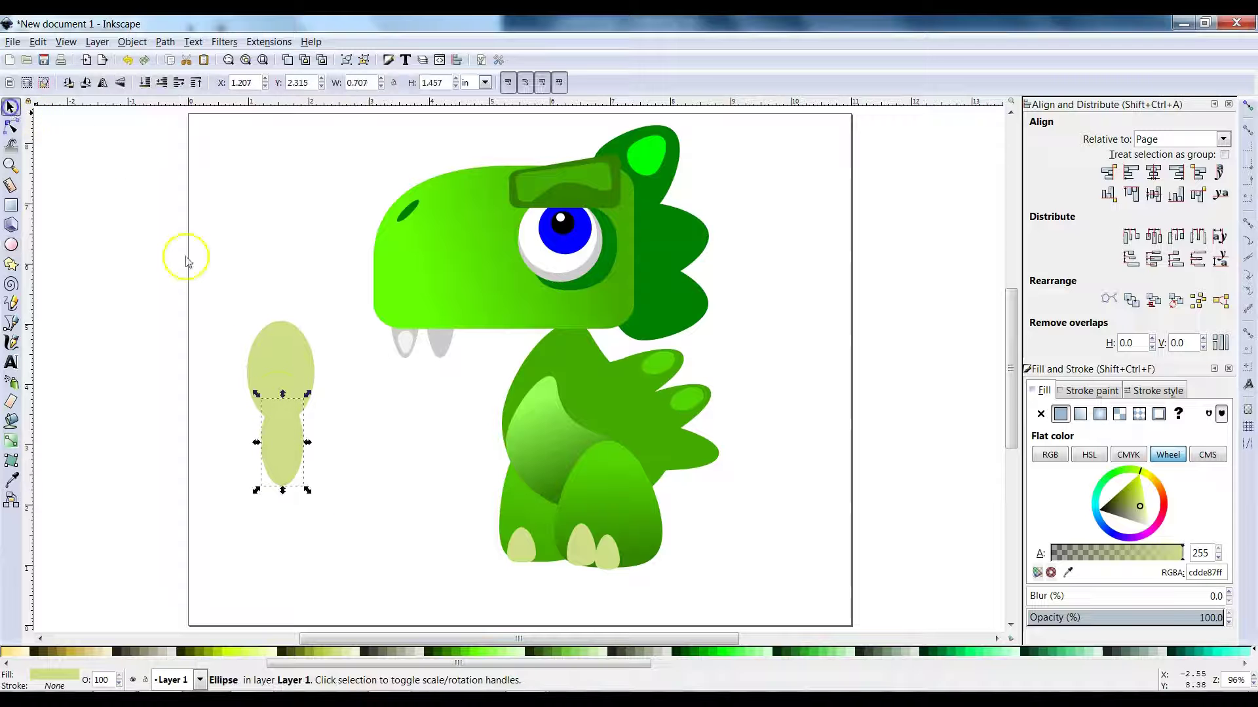
# Unite the upper and lower arm ellipses into a single path with Union.
pyautogui.click(222, 285)
pyautogui.moveTo(220, 307); pyautogui.dragTo(337, 515)
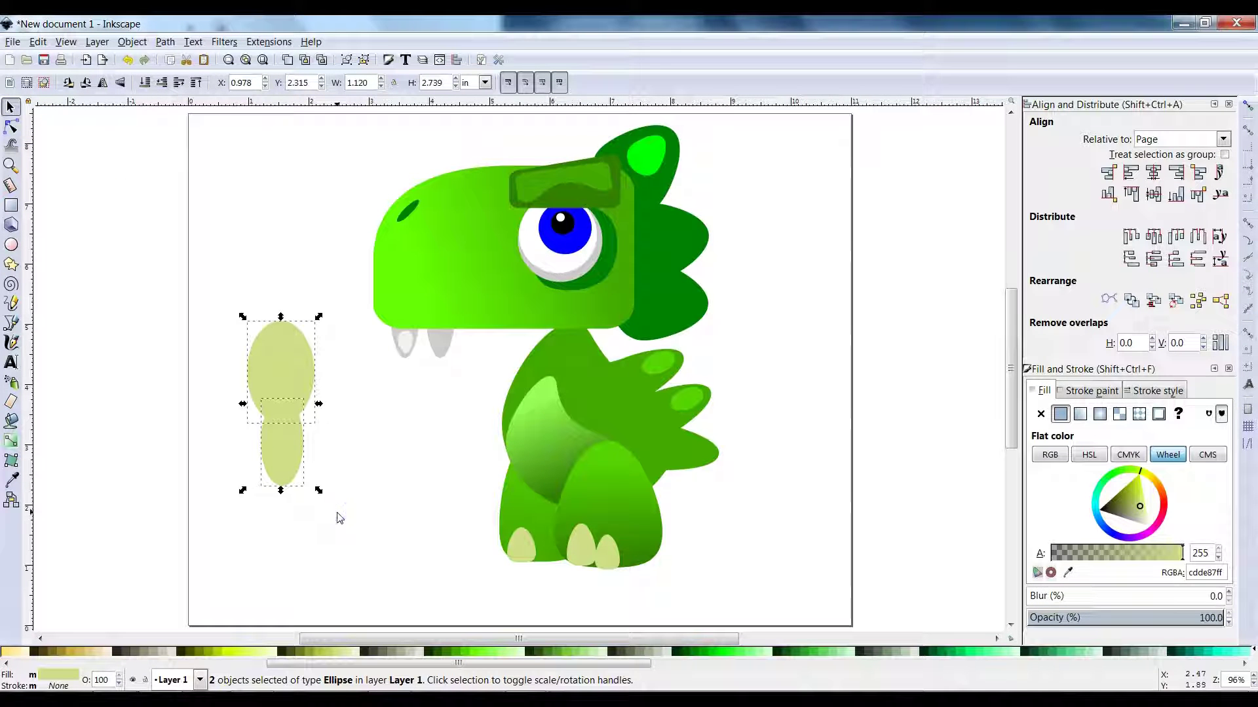
pyautogui.click(339, 492)
pyautogui.click(270, 447)
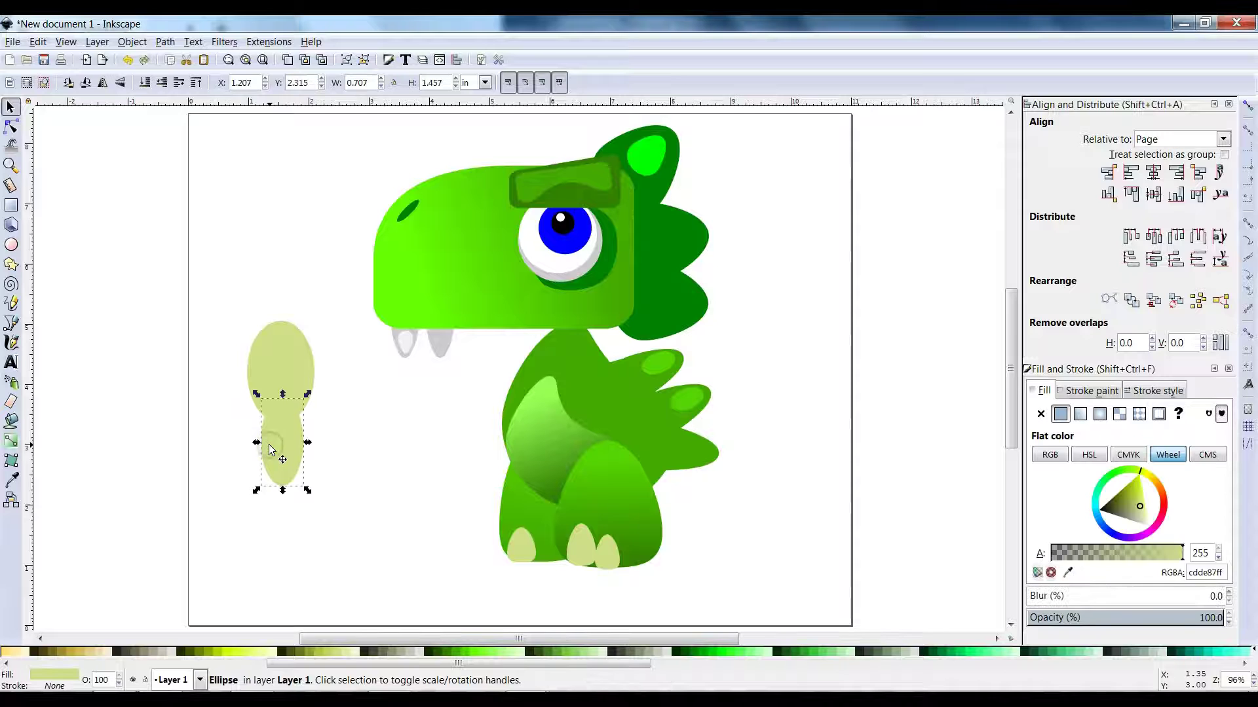
pyautogui.keyDown('shift'); pyautogui.click(295, 357); pyautogui.keyUp('shift')
pyautogui.click(258, 301)
pyautogui.moveTo(212, 270)
pyautogui.mouseDown()
pyautogui.moveTo(339, 472)
pyautogui.moveTo(338, 516)
pyautogui.mouseUp()
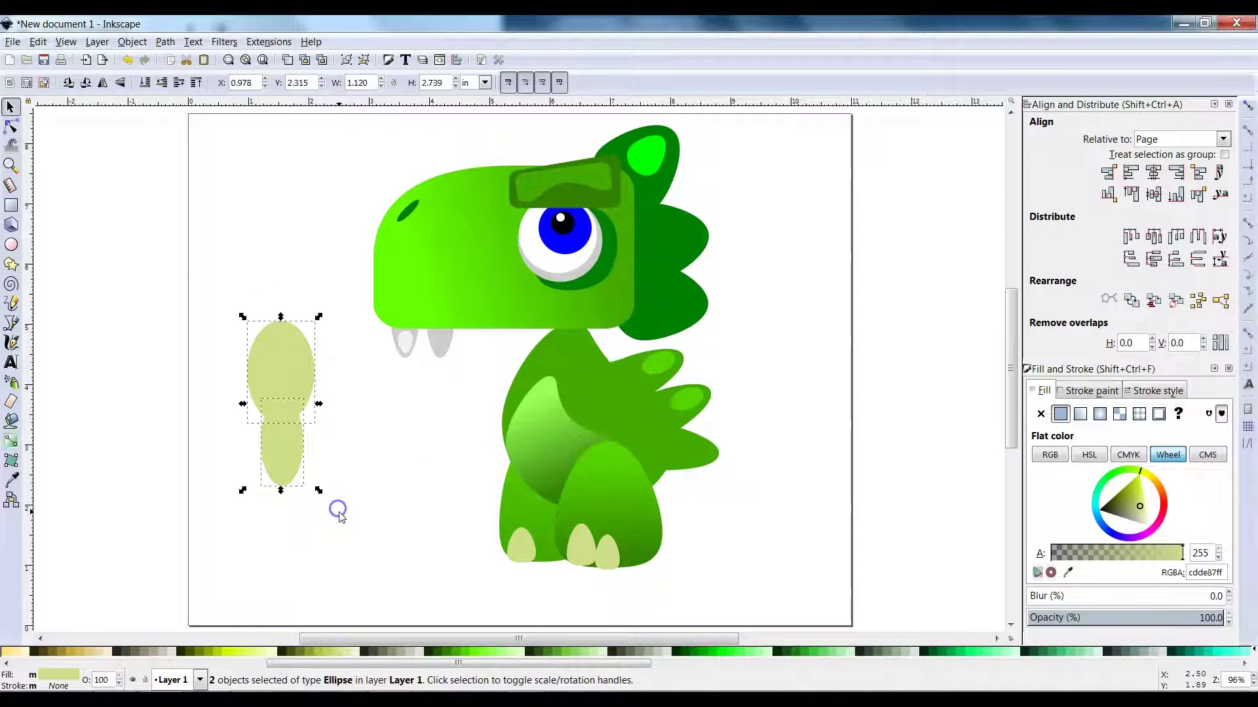
pyautogui.click(165, 41)
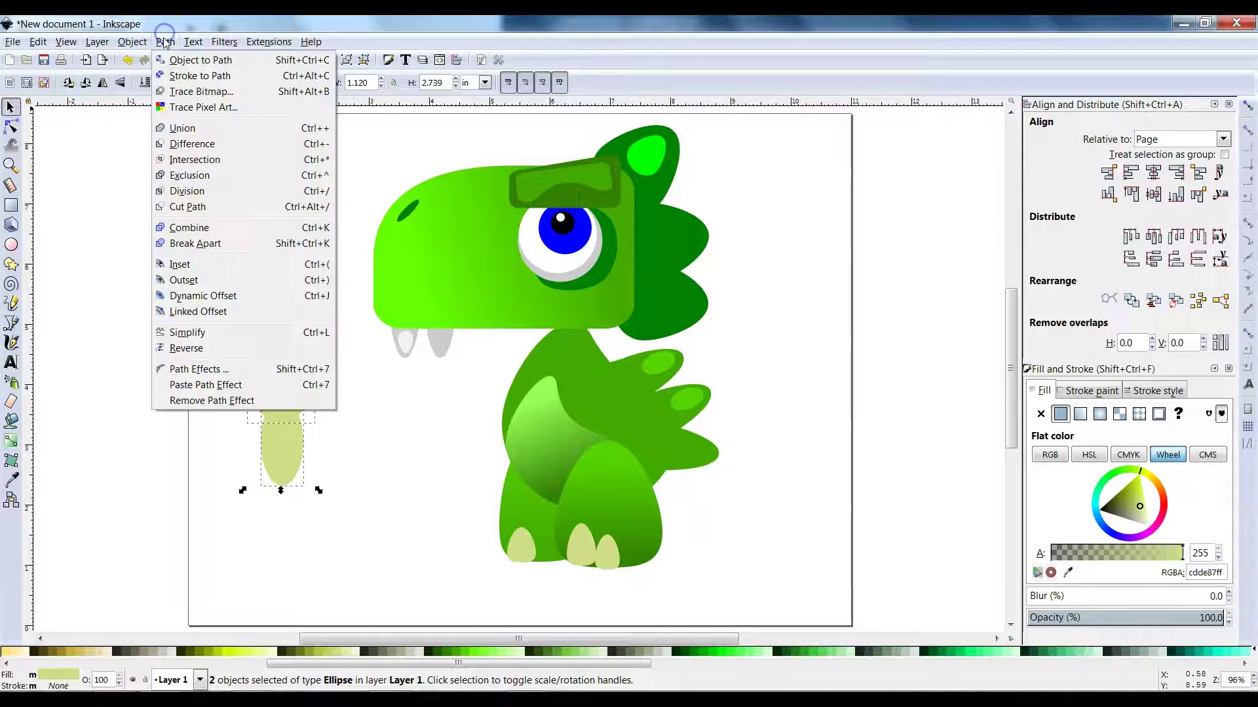
pyautogui.click(172, 128)
# Rotate the united arm clockwise until it lies nearly horizontal with a slight slope, and compare it with the tutorial's arm picture.
pyautogui.click(259, 263)
pyautogui.click(286, 360)
pyautogui.click(299, 341)
pyautogui.moveTo(318, 316); pyautogui.dragTo(387, 413)
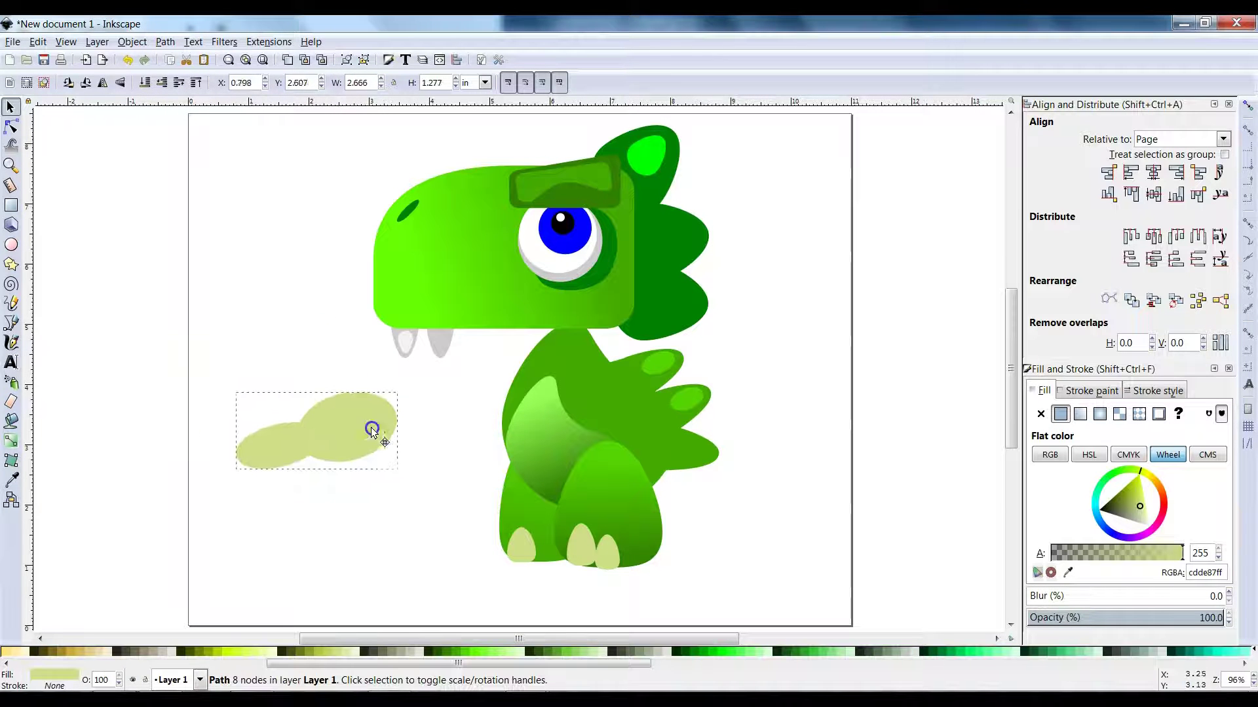
pyautogui.click(323, 508)
pyautogui.hotkey('alt', 'Tab')
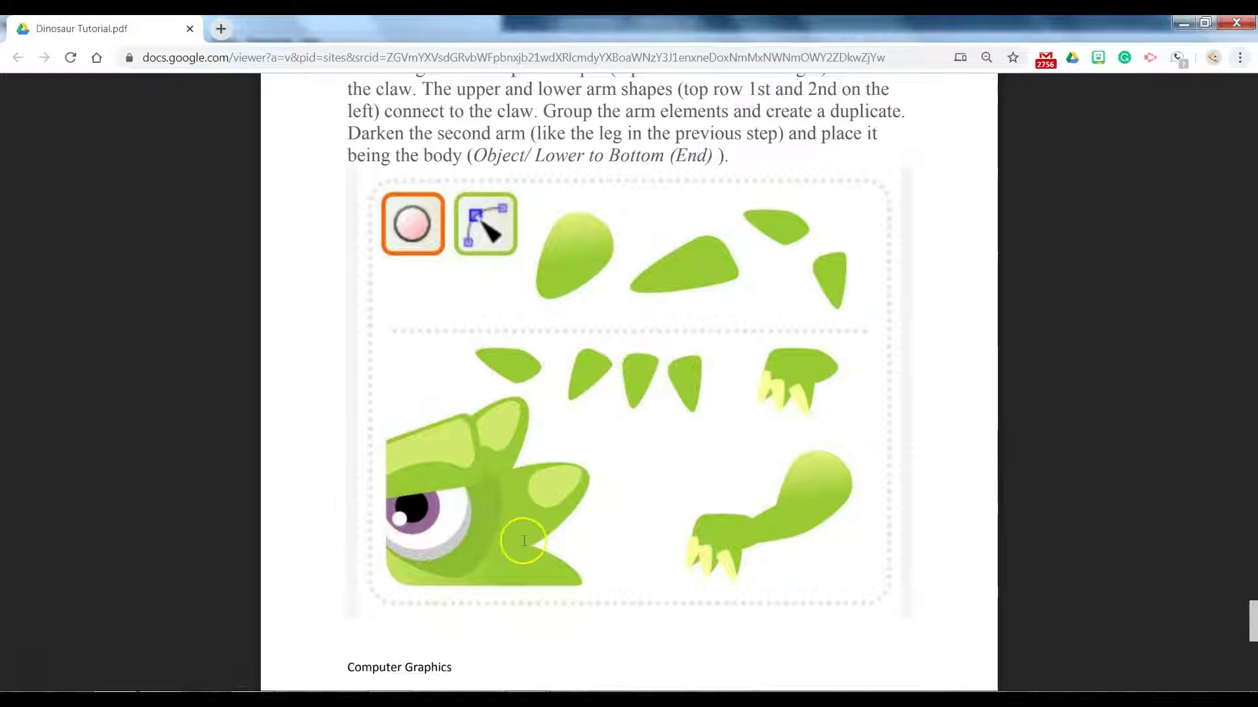
pyautogui.hotkey('alt', 'Tab')
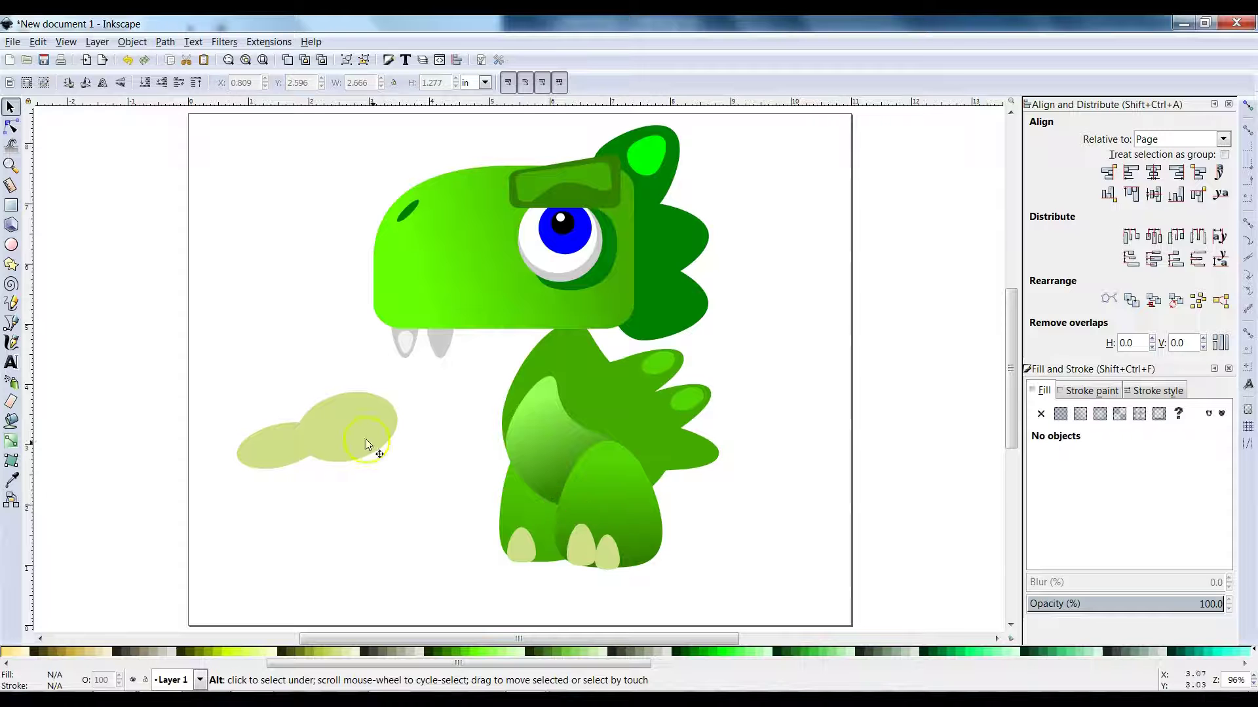
# Draw a rounded rectangle about 0.85 by 0.72 in at the forearm's end as the hand.
pyautogui.click(11, 205)
pyautogui.moveTo(105, 354); pyautogui.dragTo(238, 454)
pyautogui.press('s')
pyautogui.click(220, 461)
pyautogui.hotkey('alt', 'Tab')
pyautogui.hotkey('alt', 'Tab')
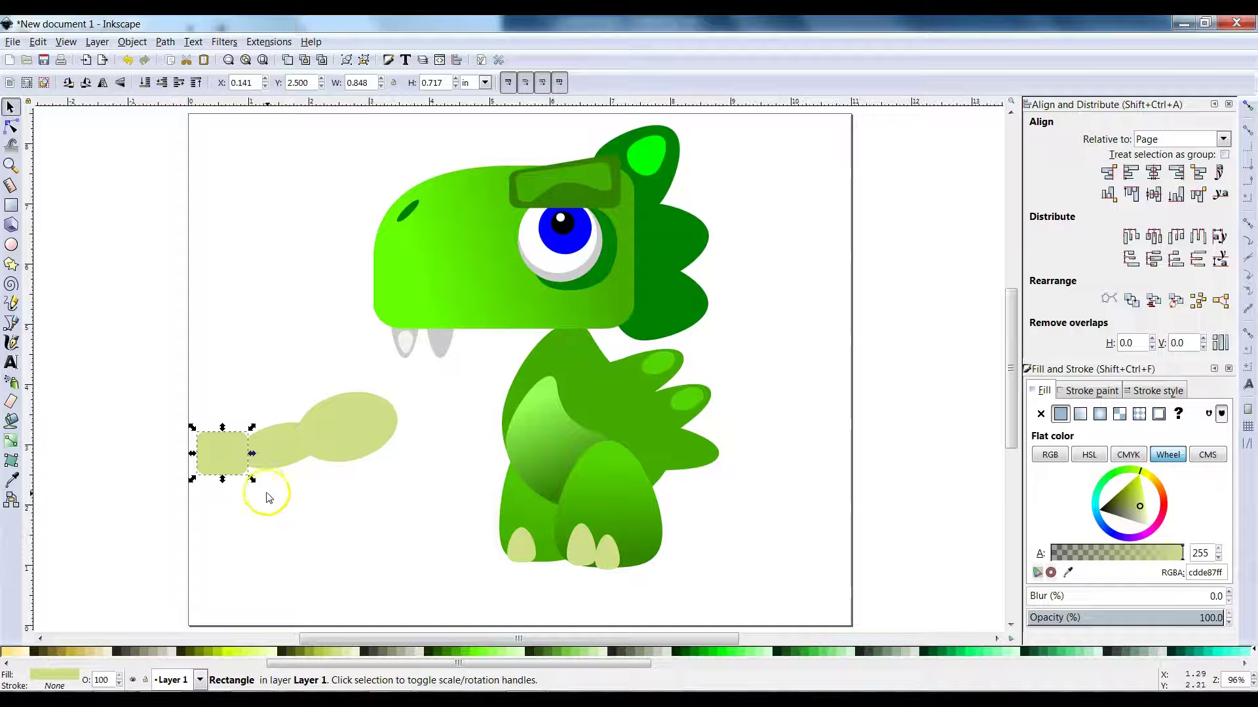
# Separate the arm from the hand rectangle, placing the rectangle at about X 0.60, Y 2.46 in.
pyautogui.moveTo(215, 455); pyautogui.dragTo(241, 464)
pyautogui.scroll(2, 189, 433)
pyautogui.moveTo(349, 467); pyautogui.dragTo(457, 478)
pyautogui.moveTo(280, 472); pyautogui.dragTo(345, 480)
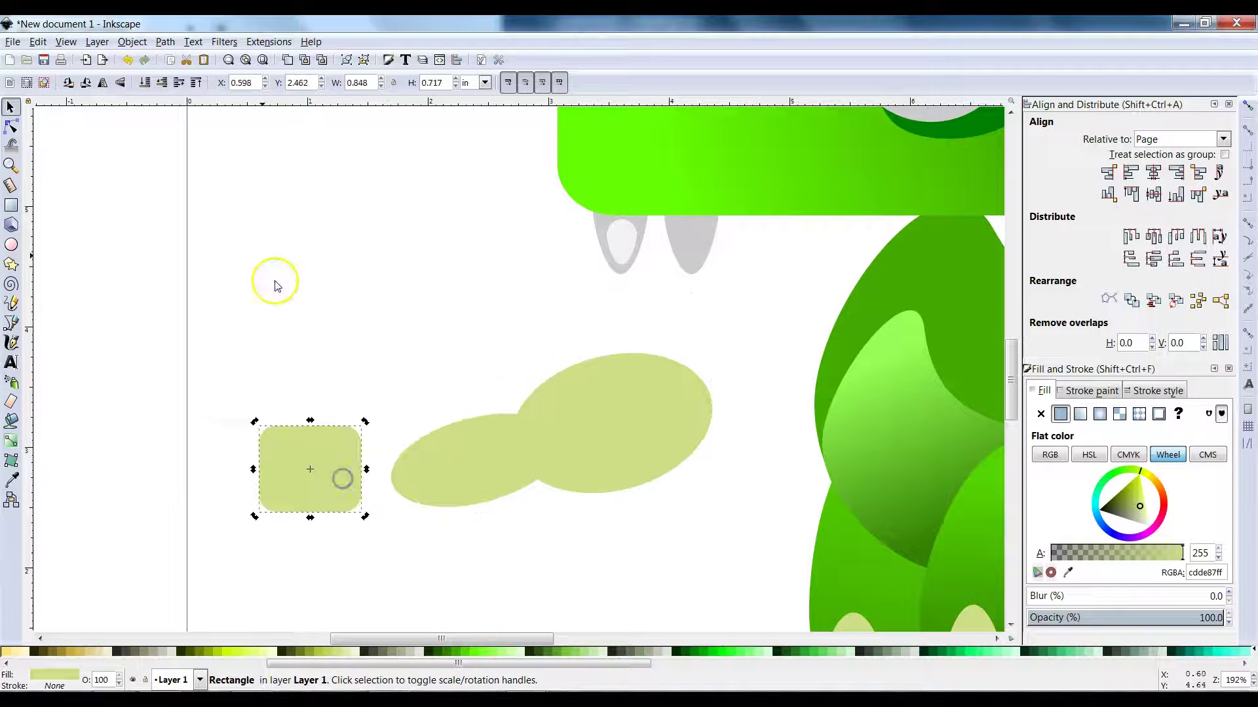
# Convert the hand rectangle to a path and raise its lower wrist-side corner nodes so the bottom edge slants.
pyautogui.click(164, 41)
pyautogui.click(175, 66)
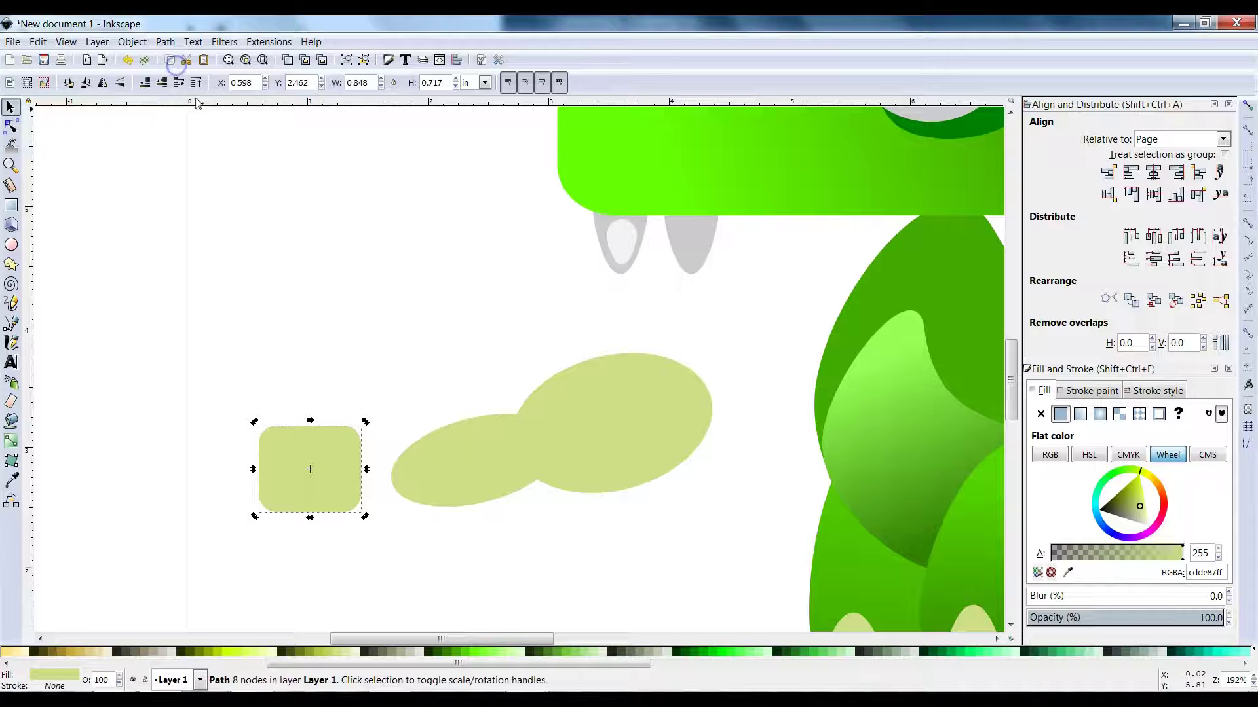
pyautogui.click(11, 127)
pyautogui.moveTo(327, 408); pyautogui.dragTo(372, 457)
pyautogui.moveTo(382, 539); pyautogui.dragTo(444, 490)
pyautogui.scroll(2, 348, 505)
pyautogui.click(356, 312)
# Unite the hand, overlapping the end of the forearm, with the arm into one path.
pyautogui.click(11, 106)
pyautogui.press('Escape')
pyautogui.keyDown('shift'); pyautogui.click(516, 463); pyautogui.keyUp('shift')
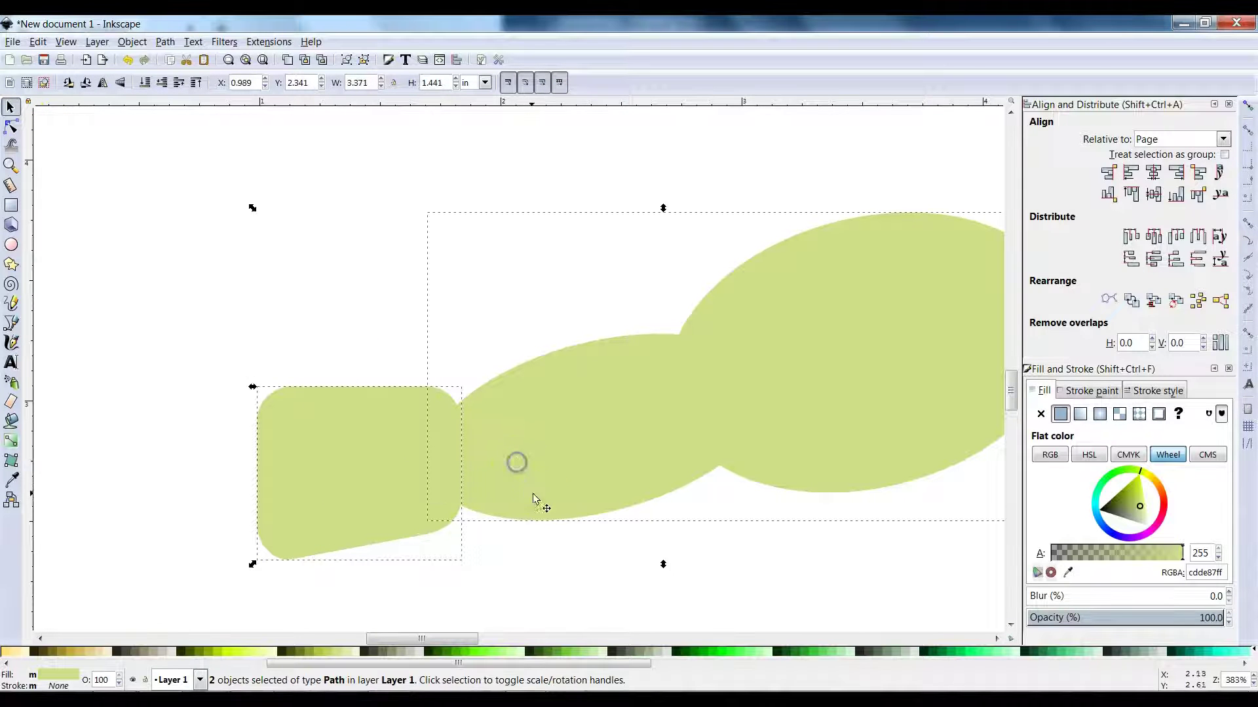
pyautogui.hscroll(2, 520, 481)
pyautogui.hscroll(2, 494, 480)
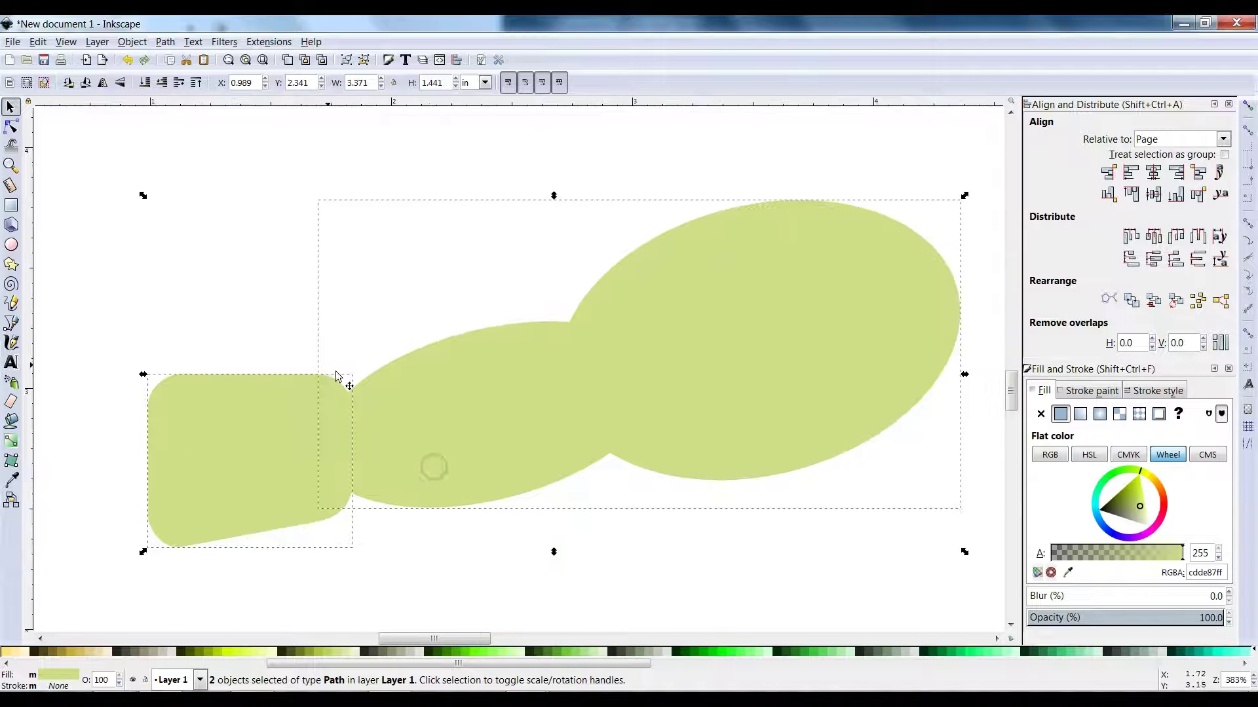
pyautogui.click(166, 42)
pyautogui.click(186, 135)
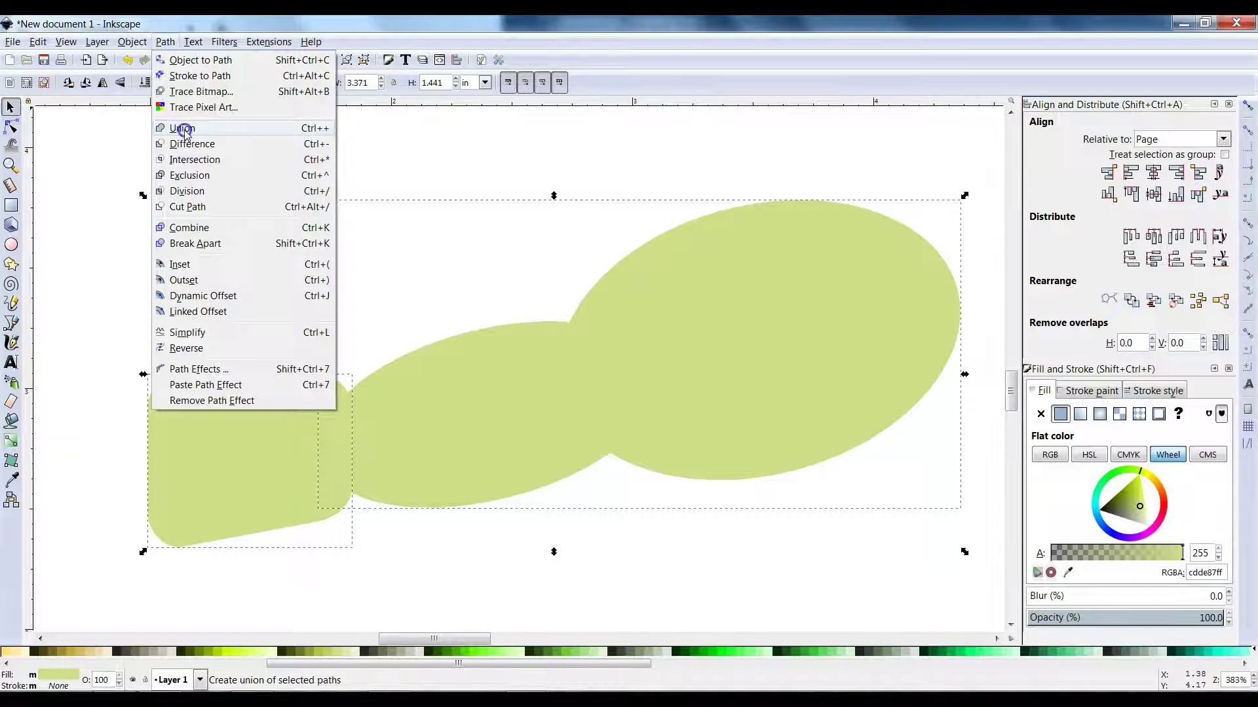
# Place the whole arm over the dinosaur's upper body and scale it down to about 2.70 by 1.27 in.
pyautogui.click(244, 61)
pyautogui.click(291, 417)
pyautogui.hotkey('alt', 'Tab')
pyautogui.hotkey('alt', 'Tab')
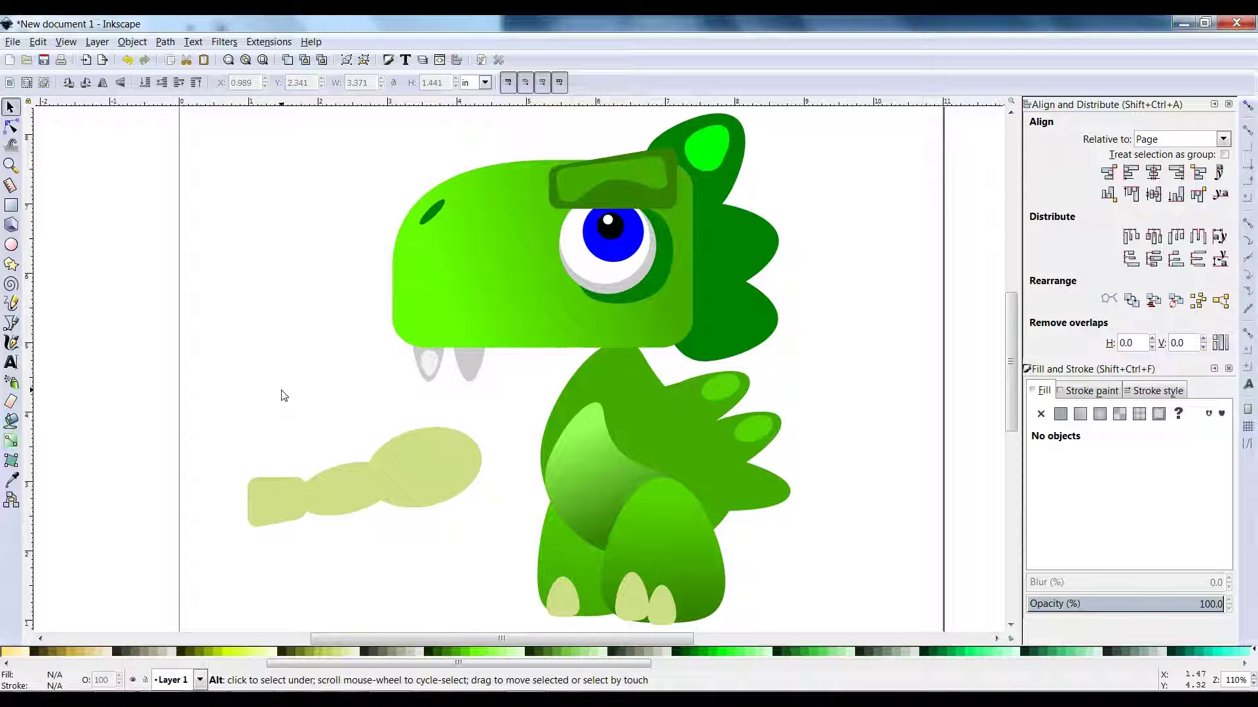
pyautogui.click(364, 508)
pyautogui.moveTo(407, 466); pyautogui.dragTo(638, 416)
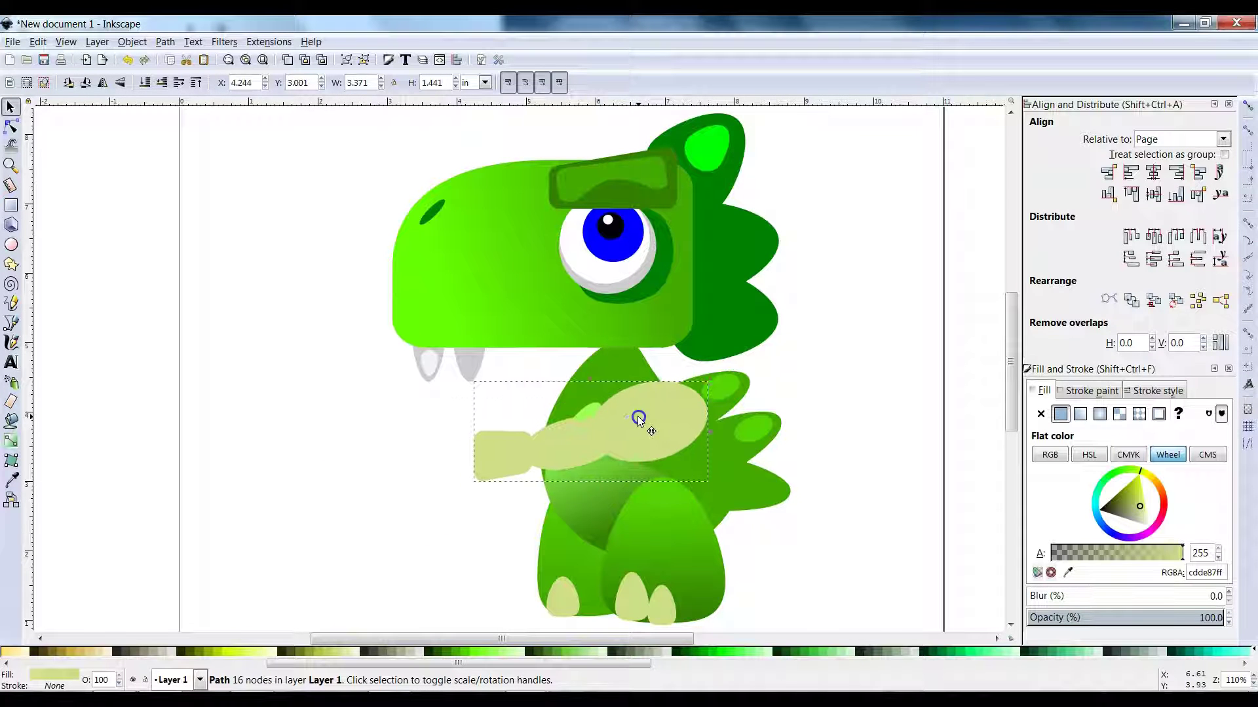
pyautogui.moveTo(474, 499); pyautogui.dragTo(514, 473)
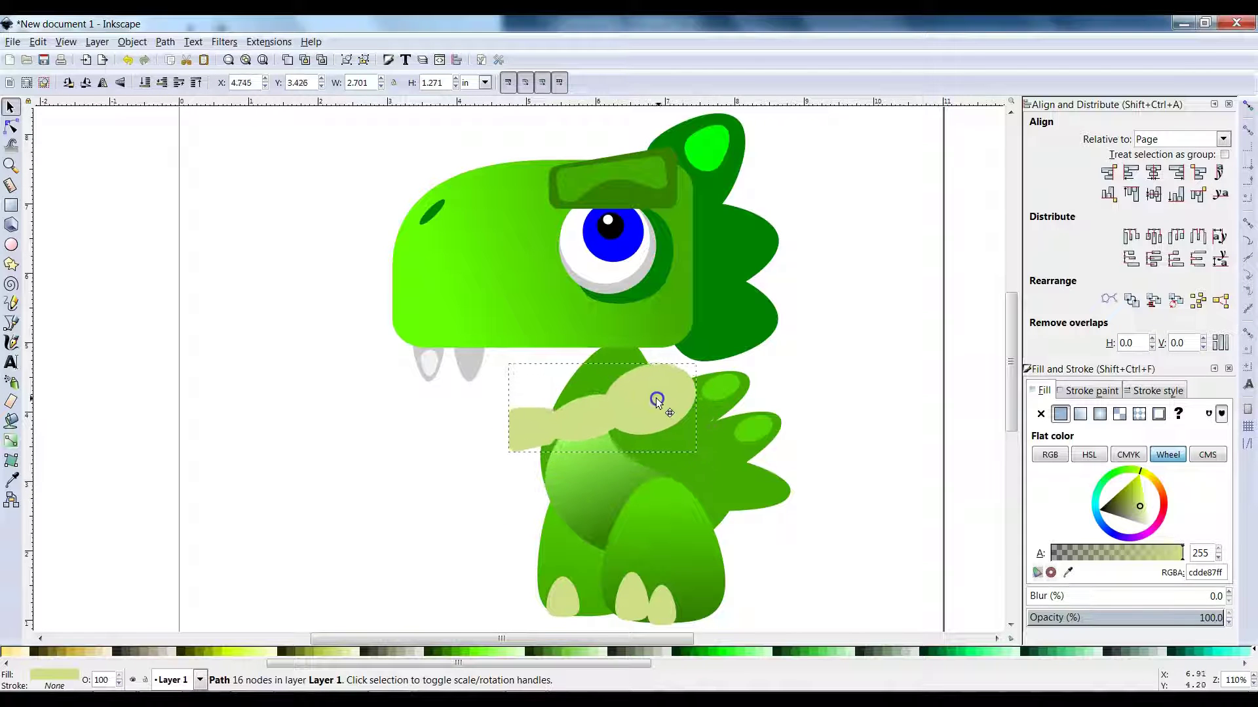
# Give the arm a linear gradient running from #66FF00 at the shoulder to #44AA00 at the hand.
pyautogui.moveTo(664, 404); pyautogui.dragTo(506, 445)
pyautogui.click(24, 448)
pyautogui.click(506, 445)
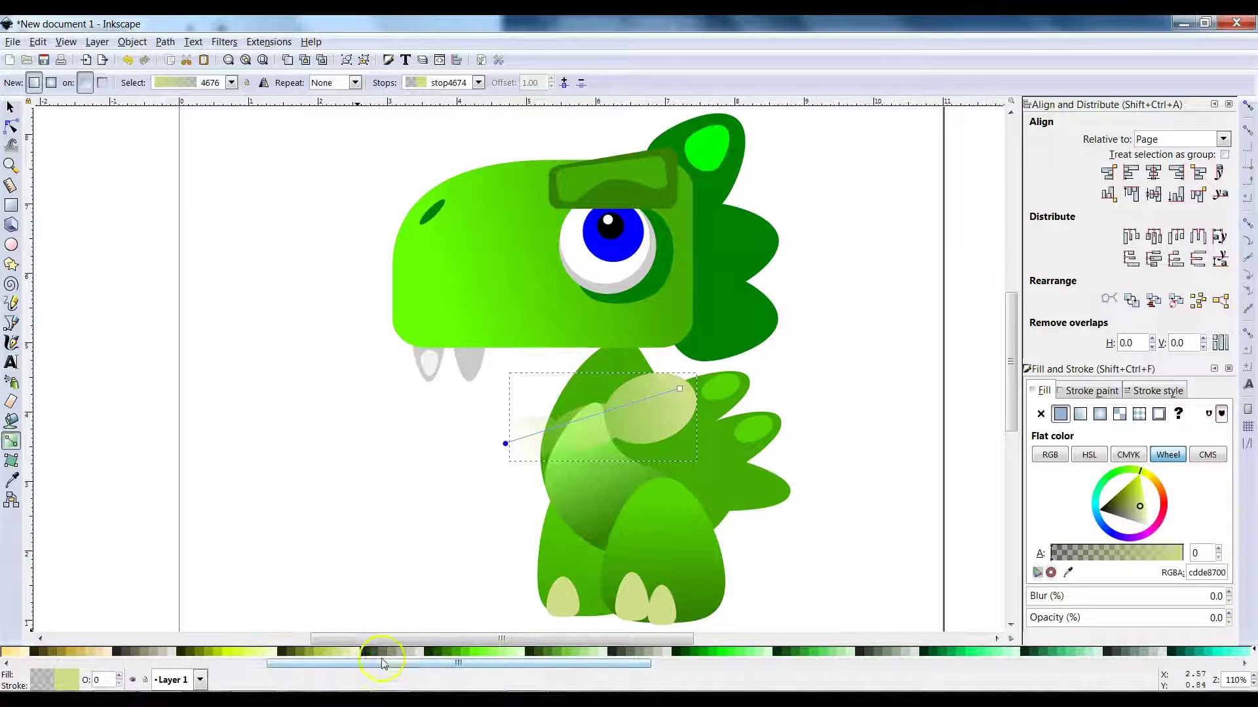
pyautogui.click(455, 651)
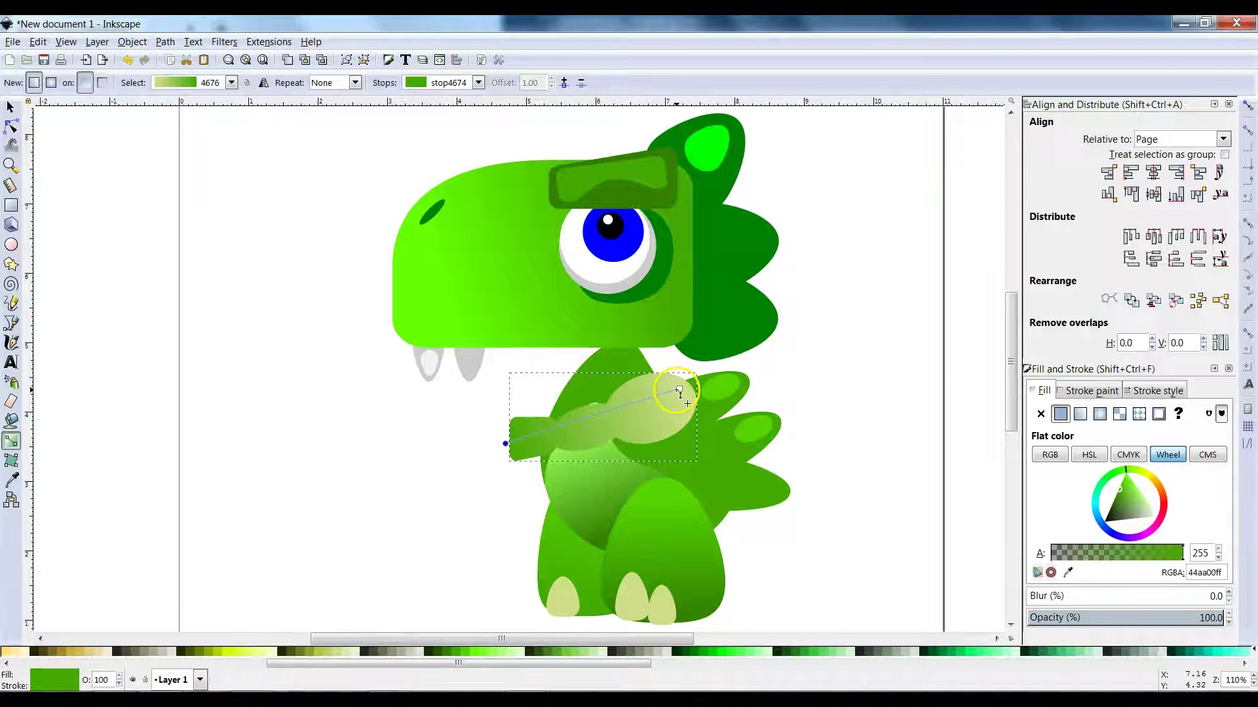
pyautogui.click(679, 390)
pyautogui.click(511, 651)
pyautogui.hotkey('alt', 'Tab')
pyautogui.hotkey('alt', 'Tab')
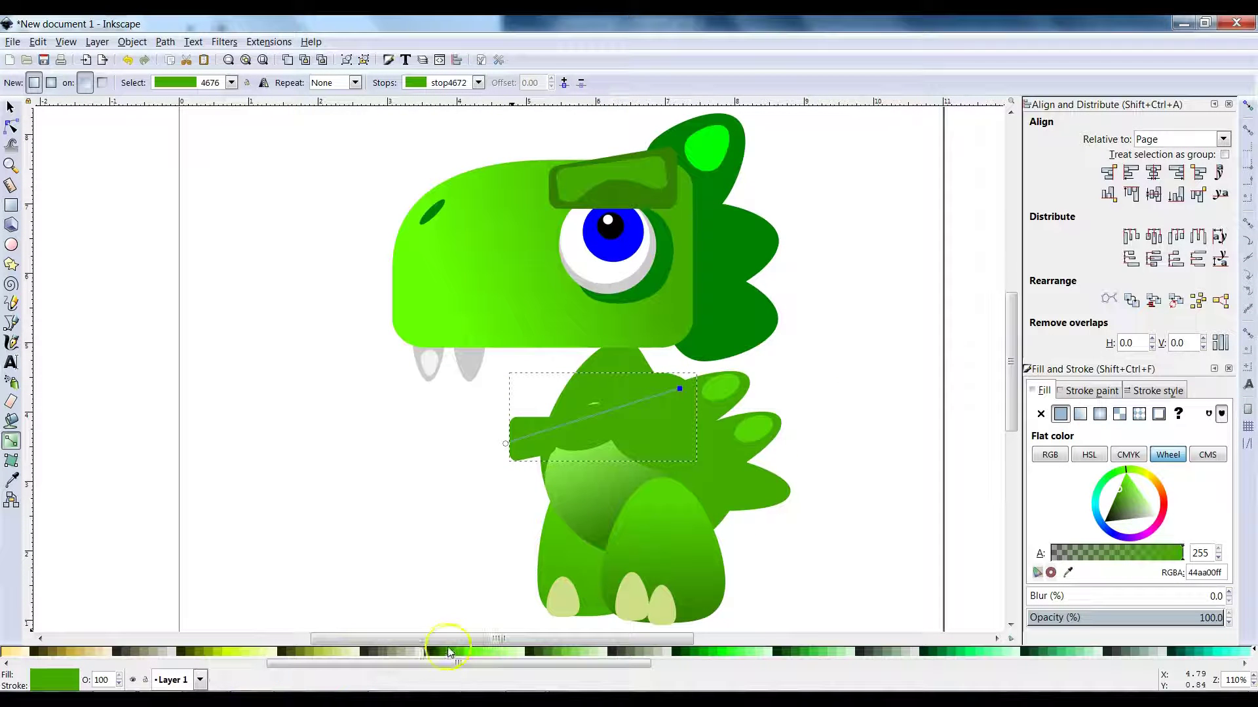
pyautogui.click(474, 653)
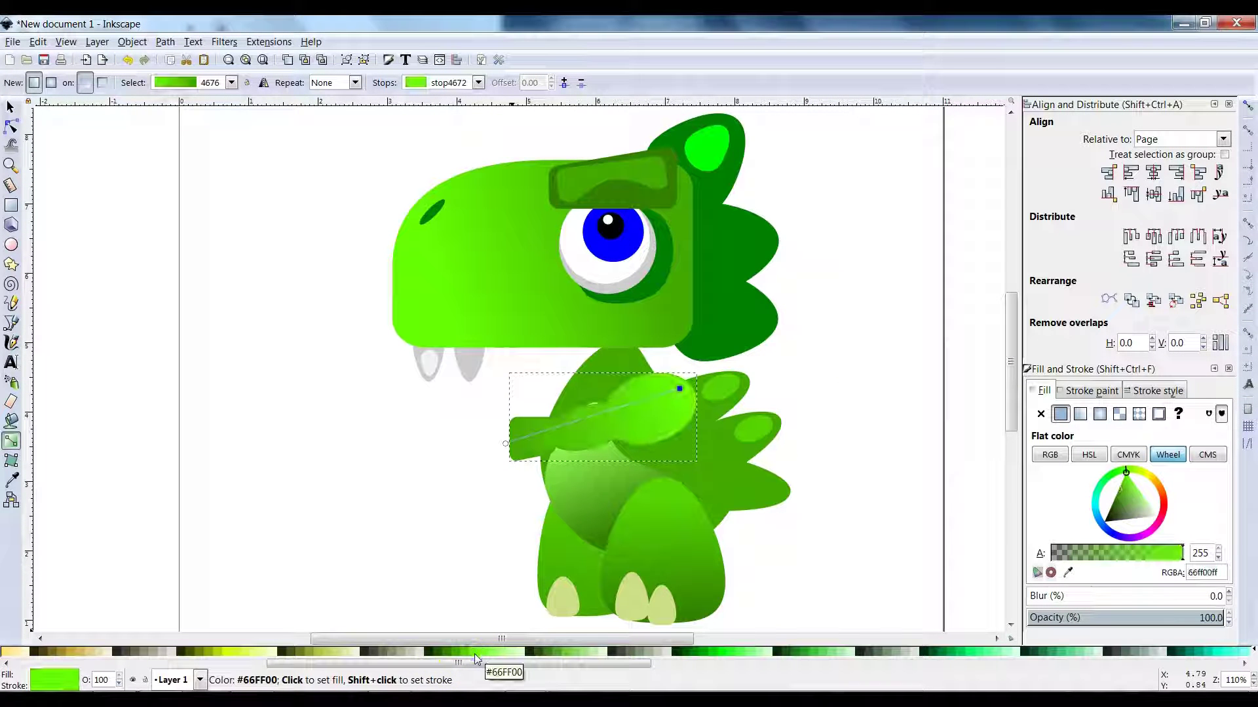
pyautogui.click(10, 106)
pyautogui.click(269, 354)
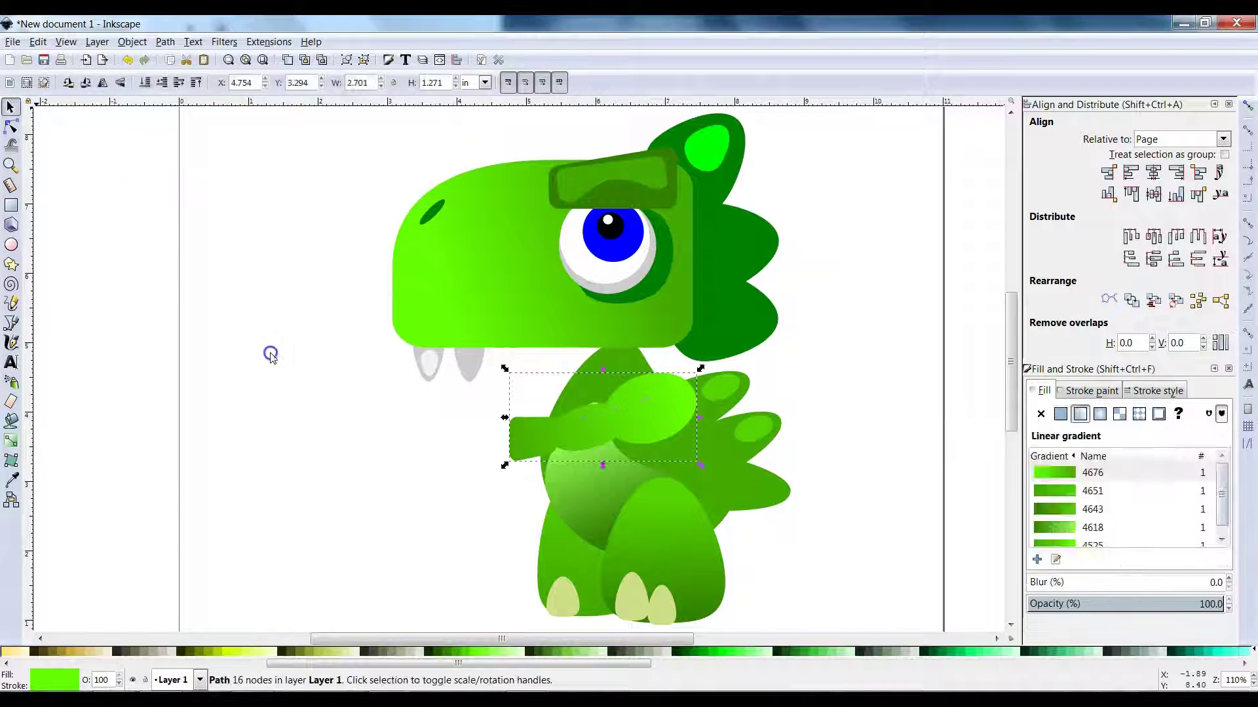
# Check the tutorial's claw picture and draw a finger ellipse about 0.56 by 0.62 in away from the arm.
pyautogui.click(514, 437)
pyautogui.hotkey('alt', 'Tab')
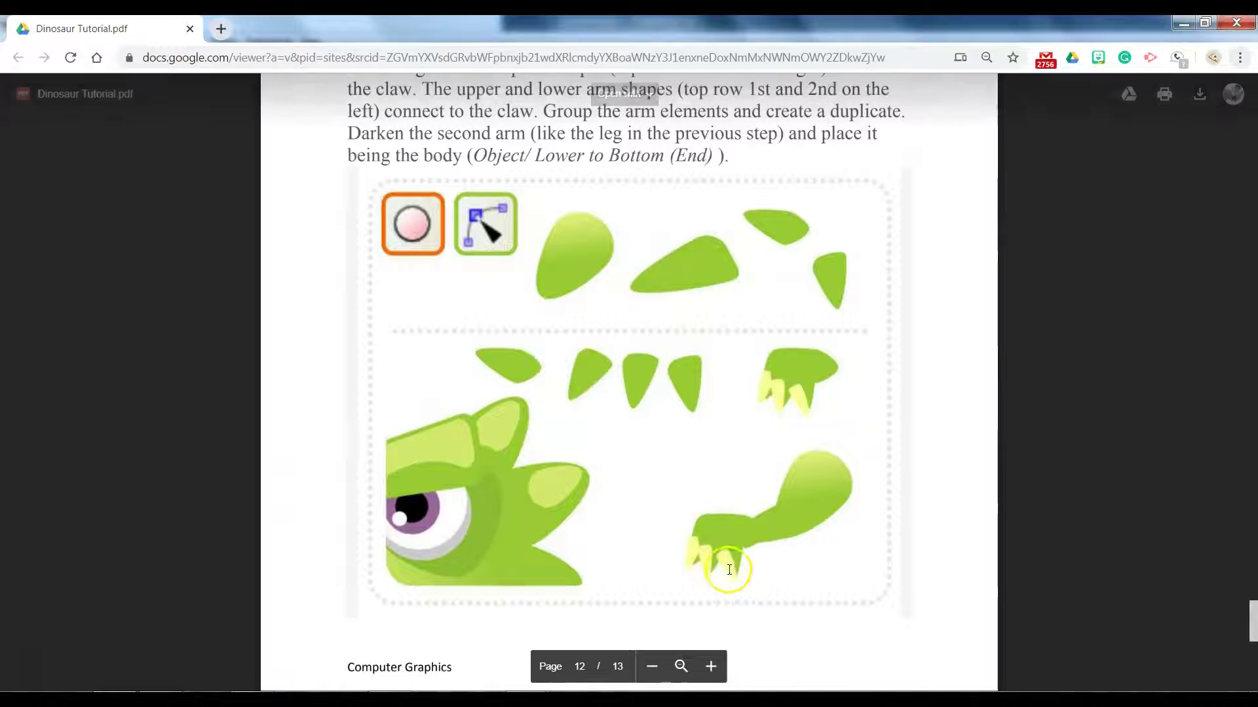
pyautogui.hotkey('alt', 'Tab')
pyautogui.click(418, 482)
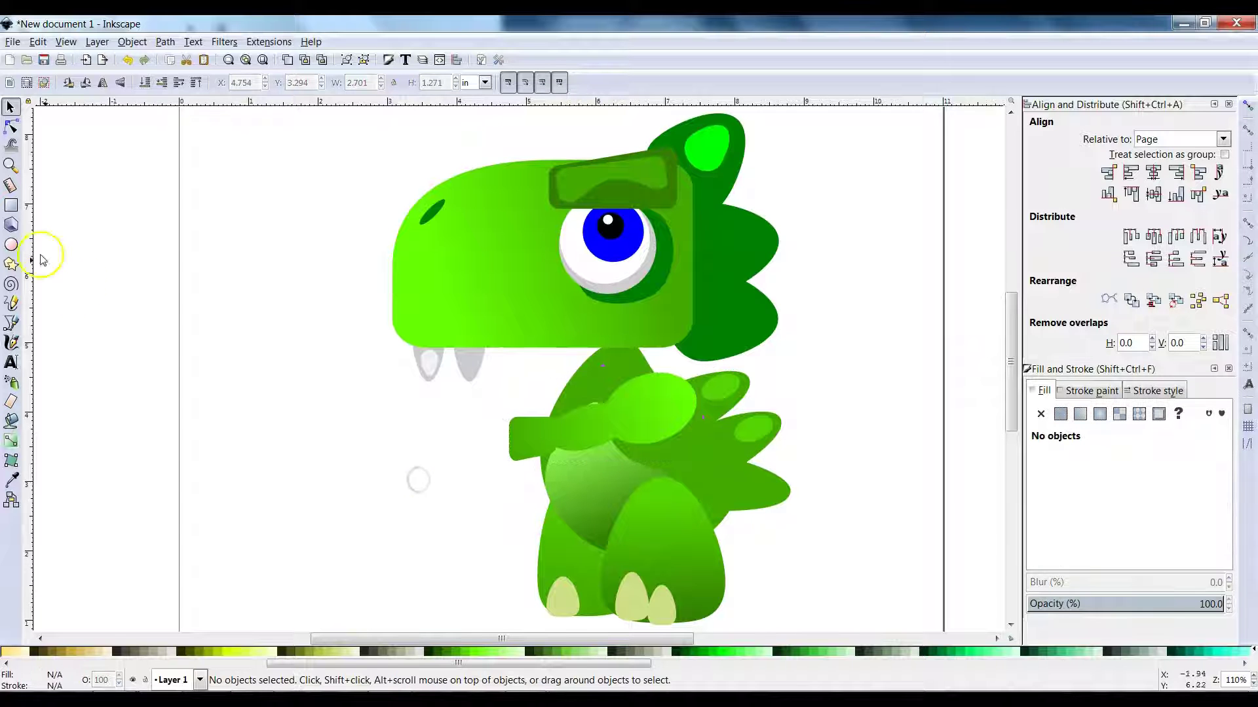
pyautogui.click(11, 245)
pyautogui.moveTo(378, 422); pyautogui.dragTo(416, 466)
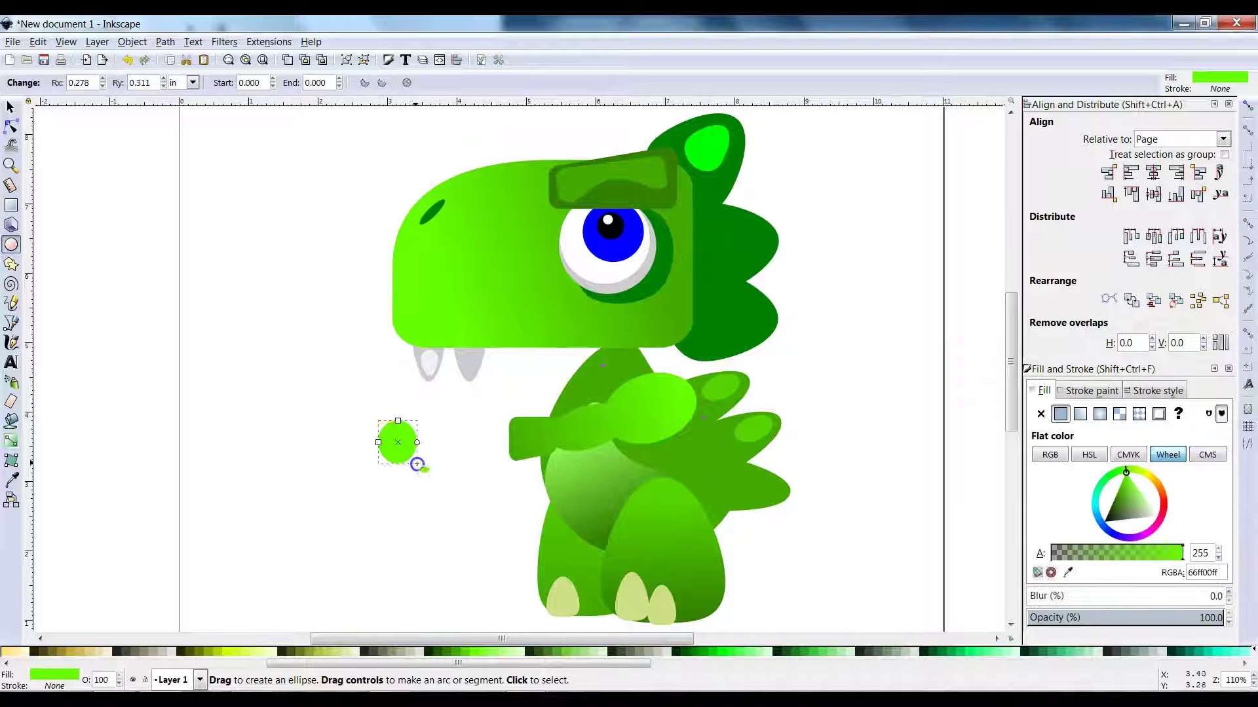
pyautogui.scroll(1, 391, 445)
pyautogui.scroll(1, 391, 445)
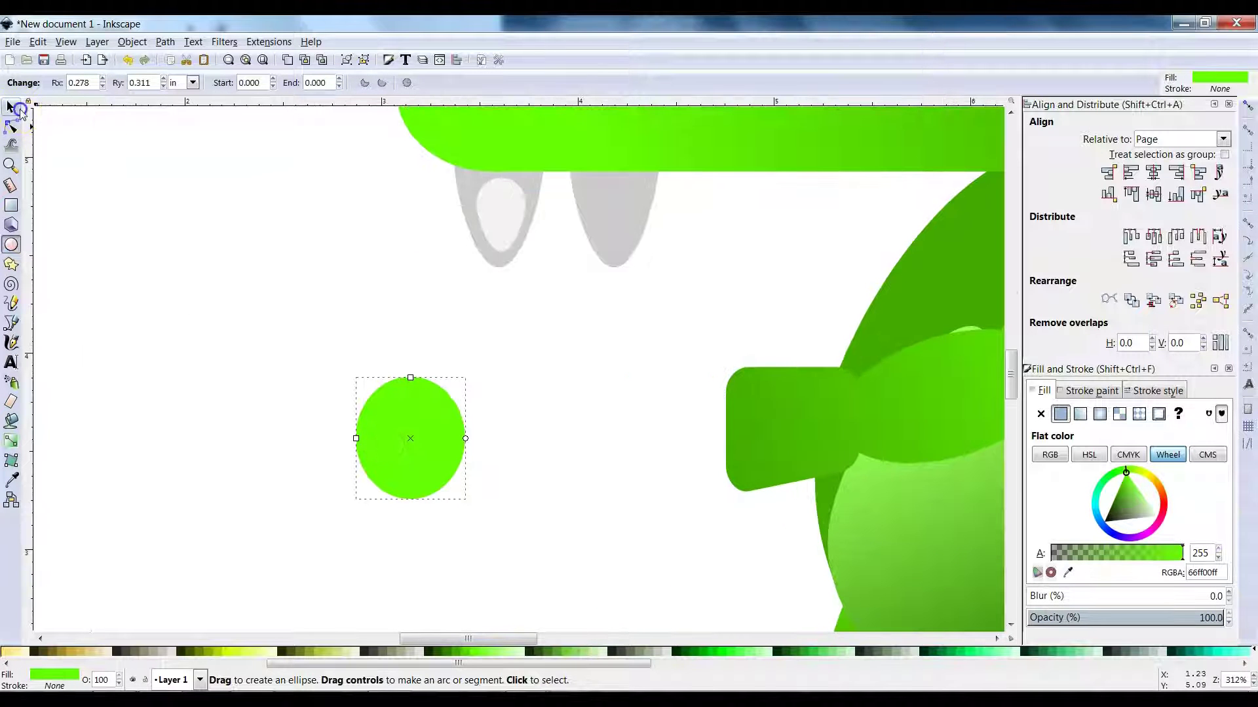
# Convert the finger ellipse to a path and reshape it by its nodes into a downward-tapering finger about 0.53 by 0.83 in.
pyautogui.click(18, 109)
pyautogui.click(165, 41)
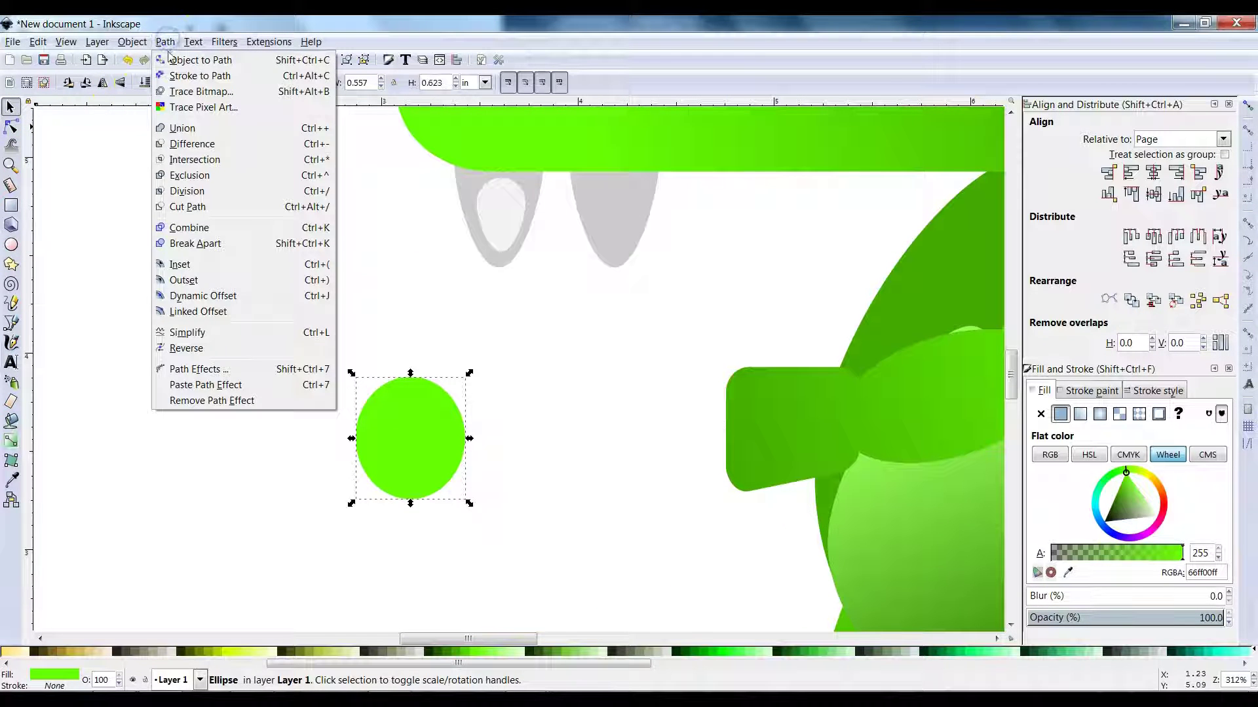
pyautogui.click(171, 59)
pyautogui.click(11, 127)
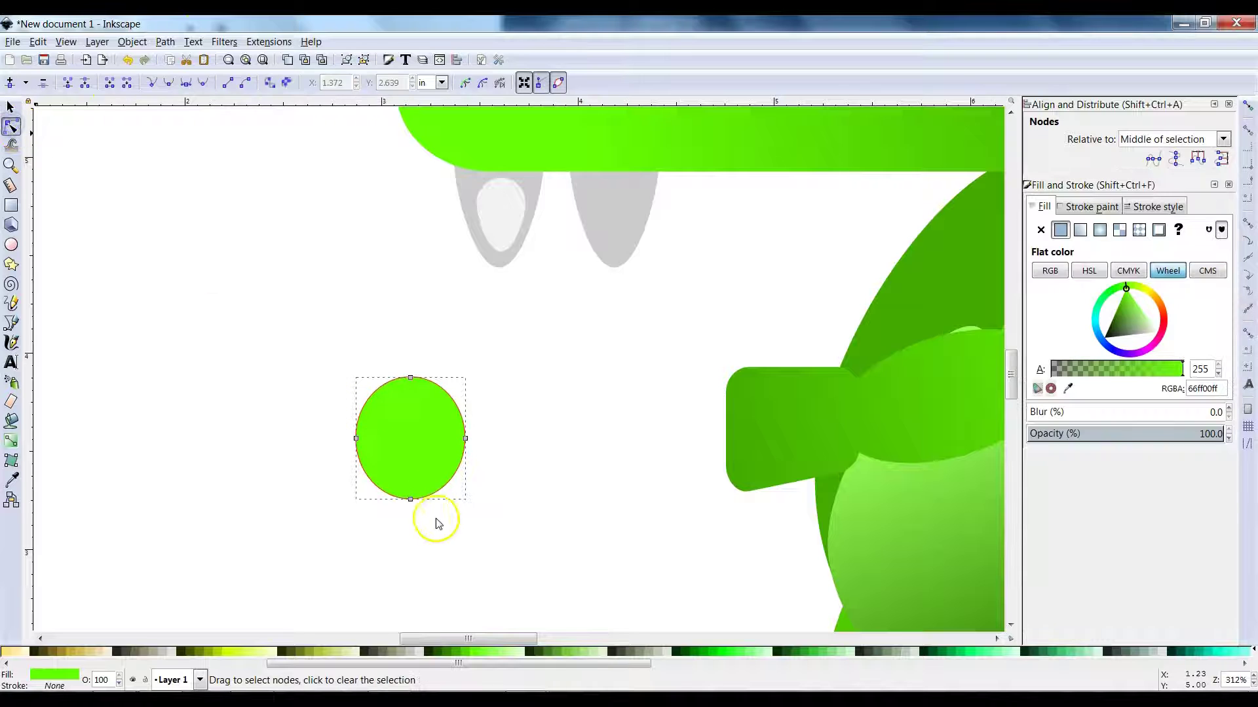
pyautogui.moveTo(410, 500); pyautogui.dragTo(410, 564)
pyautogui.moveTo(465, 439); pyautogui.dragTo(461, 439)
pyautogui.moveTo(410, 378); pyautogui.dragTo(410, 401)
pyautogui.click(10, 107)
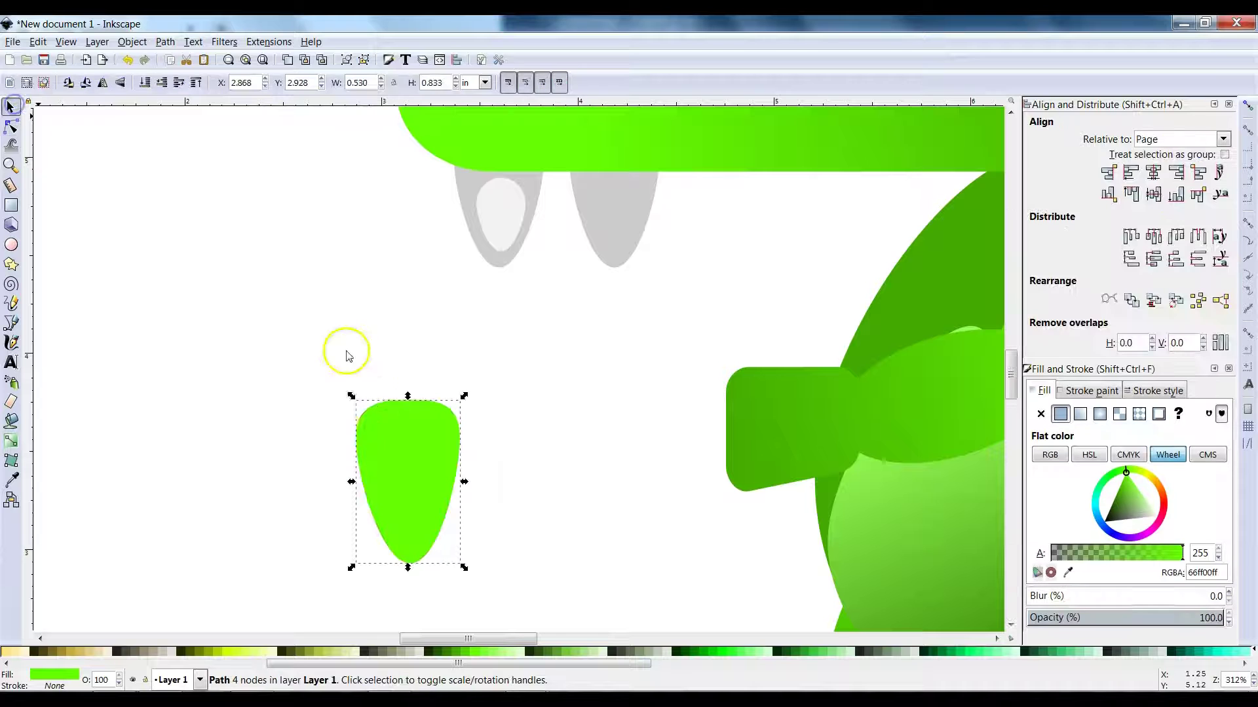
# Scale the finger down to about 0.30 by 0.47 in, set it in the empty space beside the hand, and check the tutorial.
pyautogui.moveTo(428, 473); pyautogui.dragTo(584, 477)
pyautogui.keyDown('ctrl'); pyautogui.scroll(-2, 473, 462); pyautogui.keyUp('ctrl')
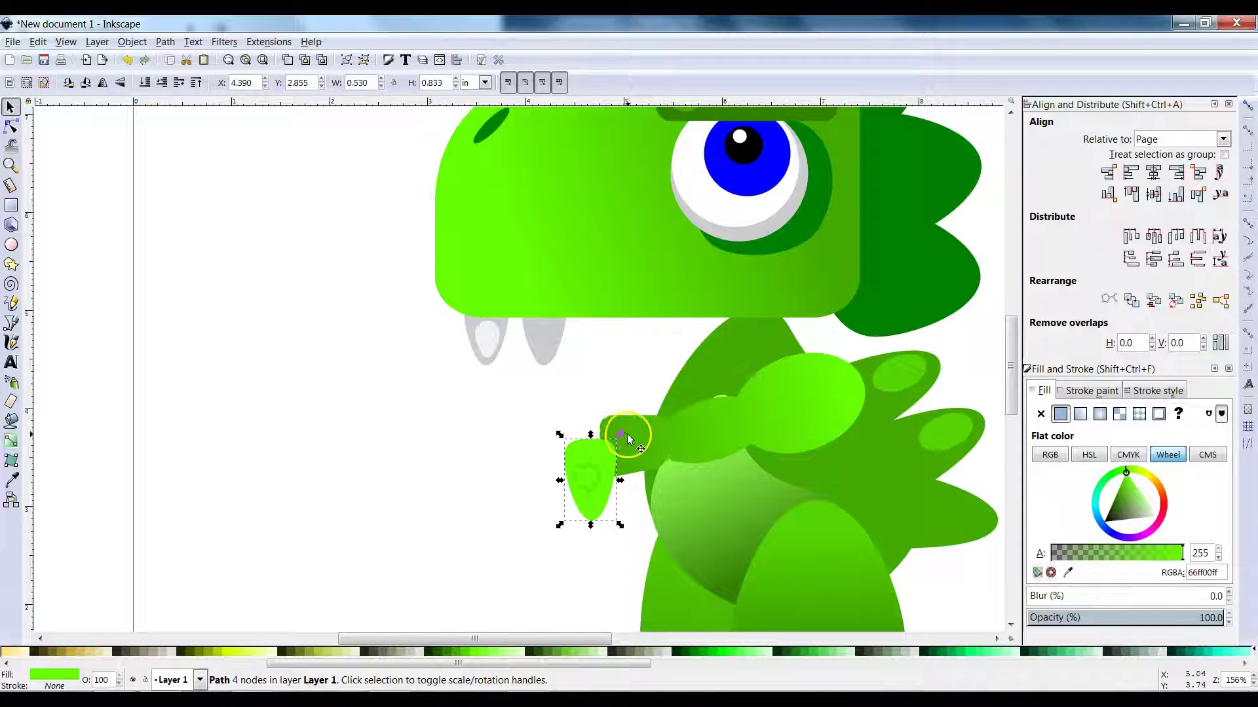
pyautogui.moveTo(620, 434); pyautogui.dragTo(503, 472)
pyautogui.hotkey('alt', 'Tab')
pyautogui.hotkey('alt', 'Tab')
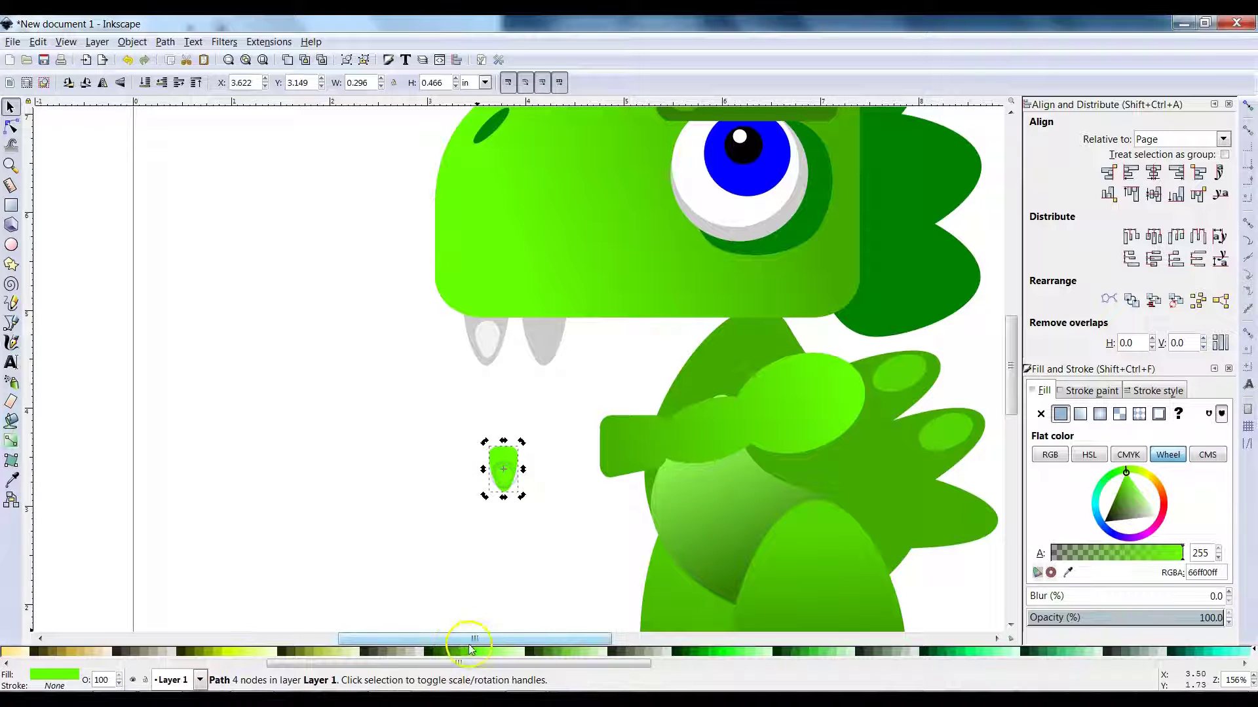
# Fill the finger with #55D400 and tilt it slightly to follow the hand.
pyautogui.click(451, 652)
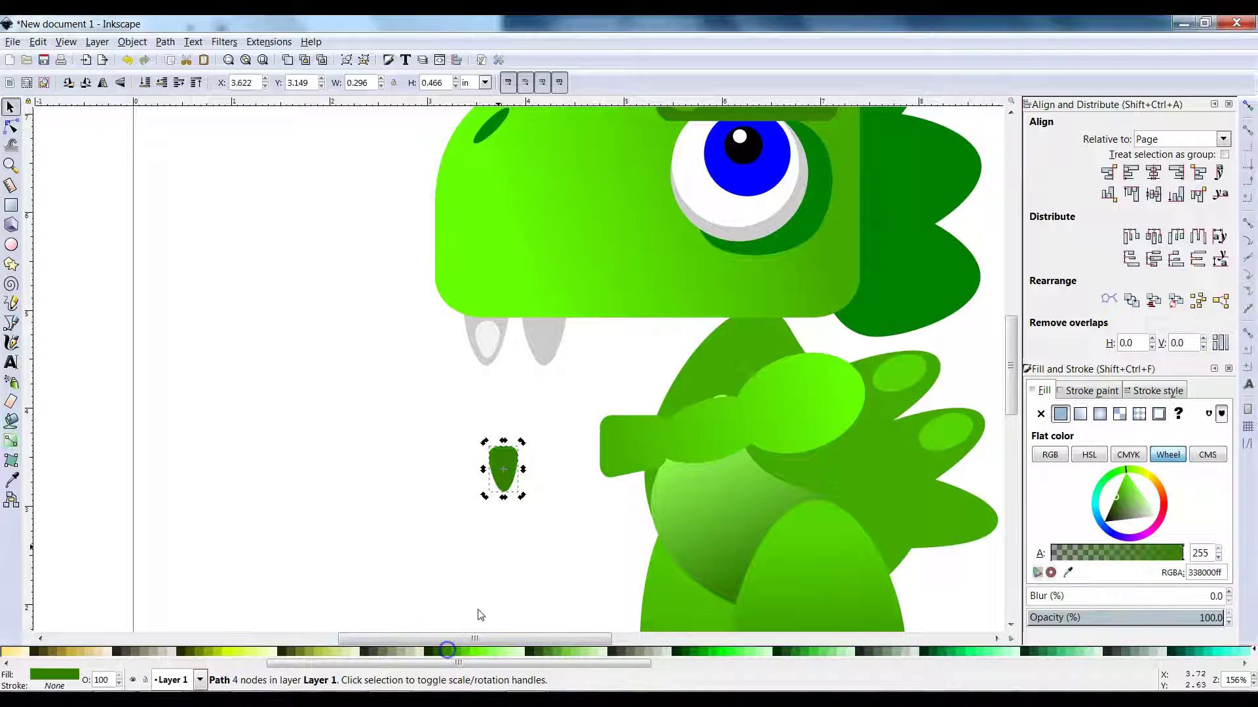
pyautogui.click(462, 652)
pyautogui.click(513, 477)
pyautogui.moveTo(521, 441); pyautogui.dragTo(614, 445)
# Check the tutorial's claw picture and place three copies of the finger along the front and lower edge of the hand.
pyautogui.hotkey('alt', 'Tab')
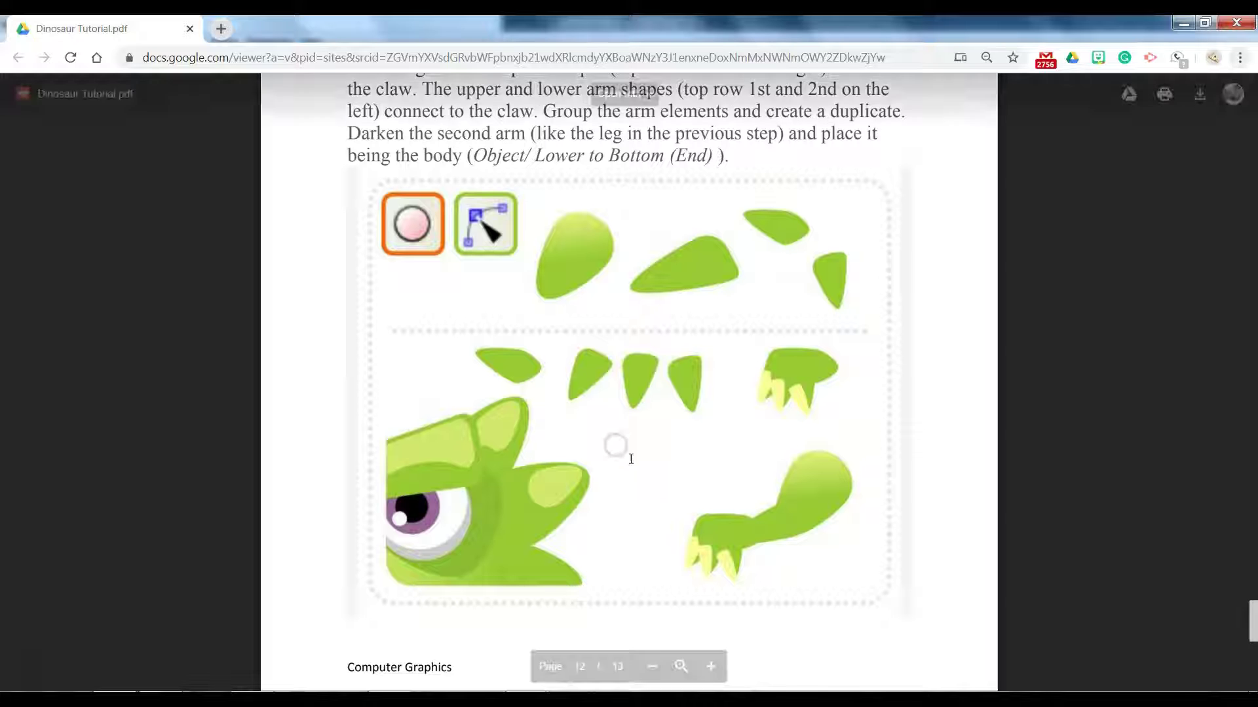
pyautogui.hotkey('alt', 'Tab')
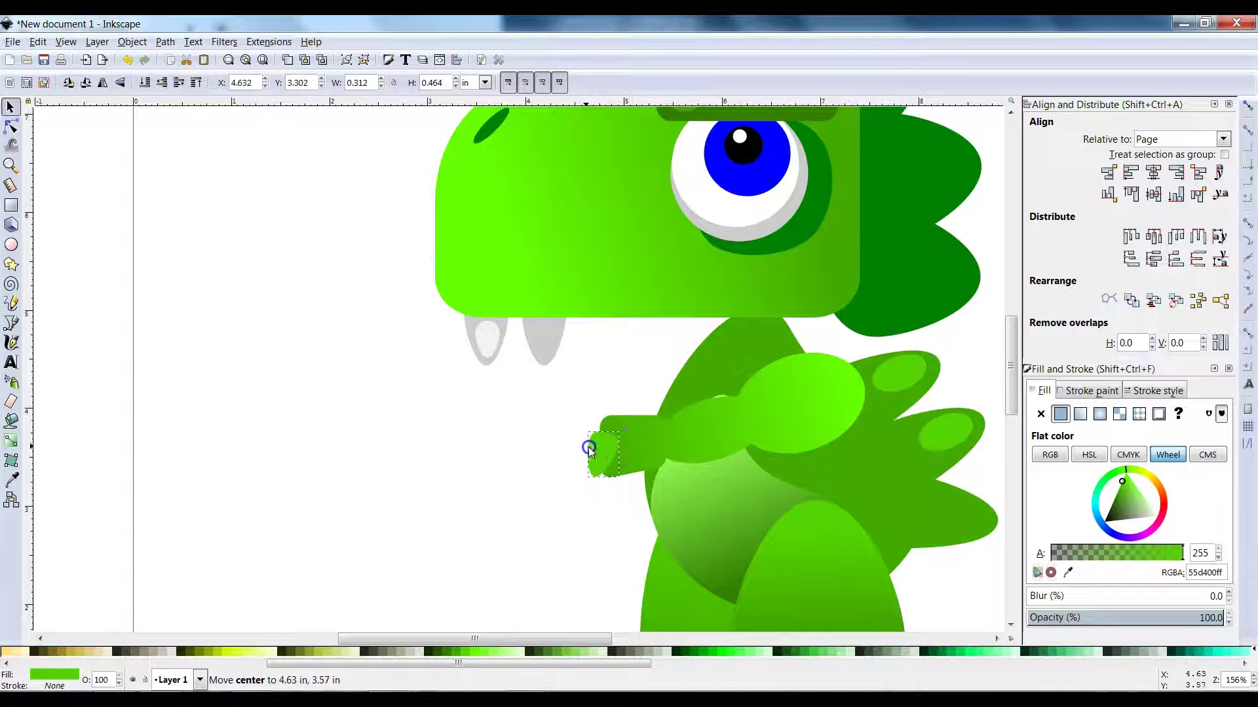
pyautogui.moveTo(597, 464); pyautogui.dragTo(612, 479)
pyautogui.hotkey('ctrl', 'z')
pyautogui.moveTo(583, 462); pyautogui.dragTo(660, 486)
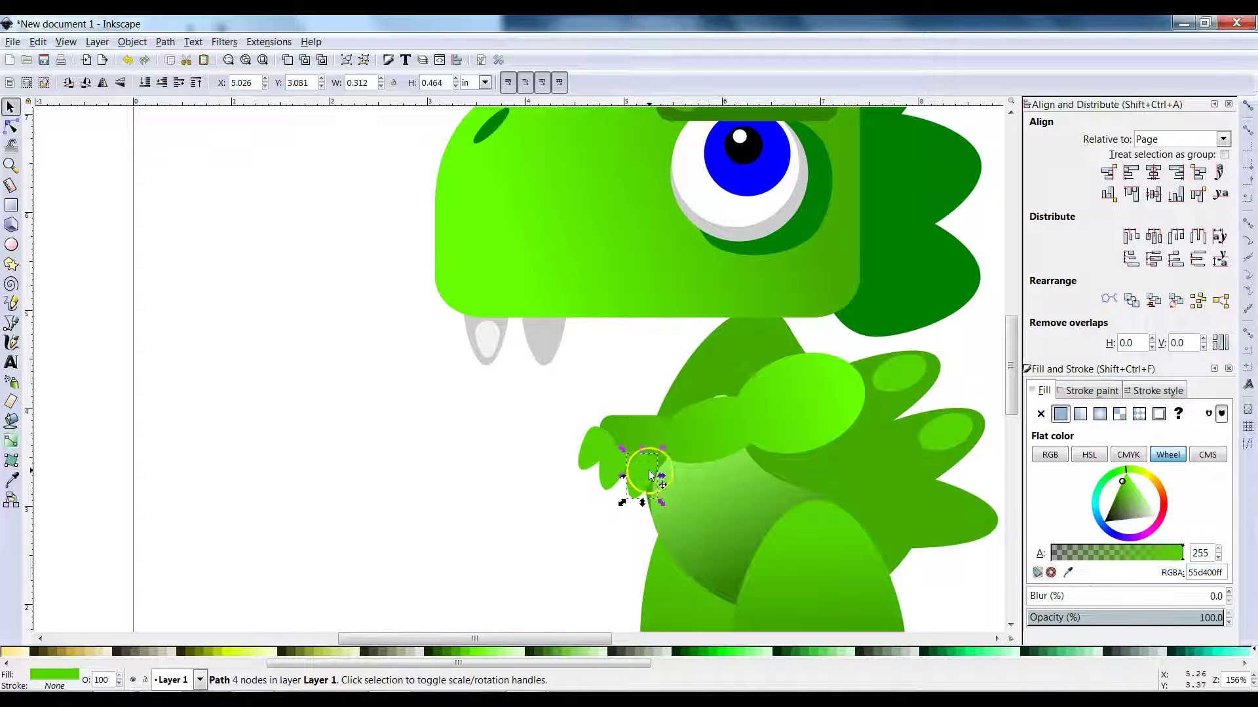
# Make a claw about 0.16 by 0.32 in from a finger copy, fill it with #CDDE87, and place one on each finger.
pyautogui.scroll(2, 647, 470)
pyautogui.moveTo(668, 438); pyautogui.dragTo(639, 466)
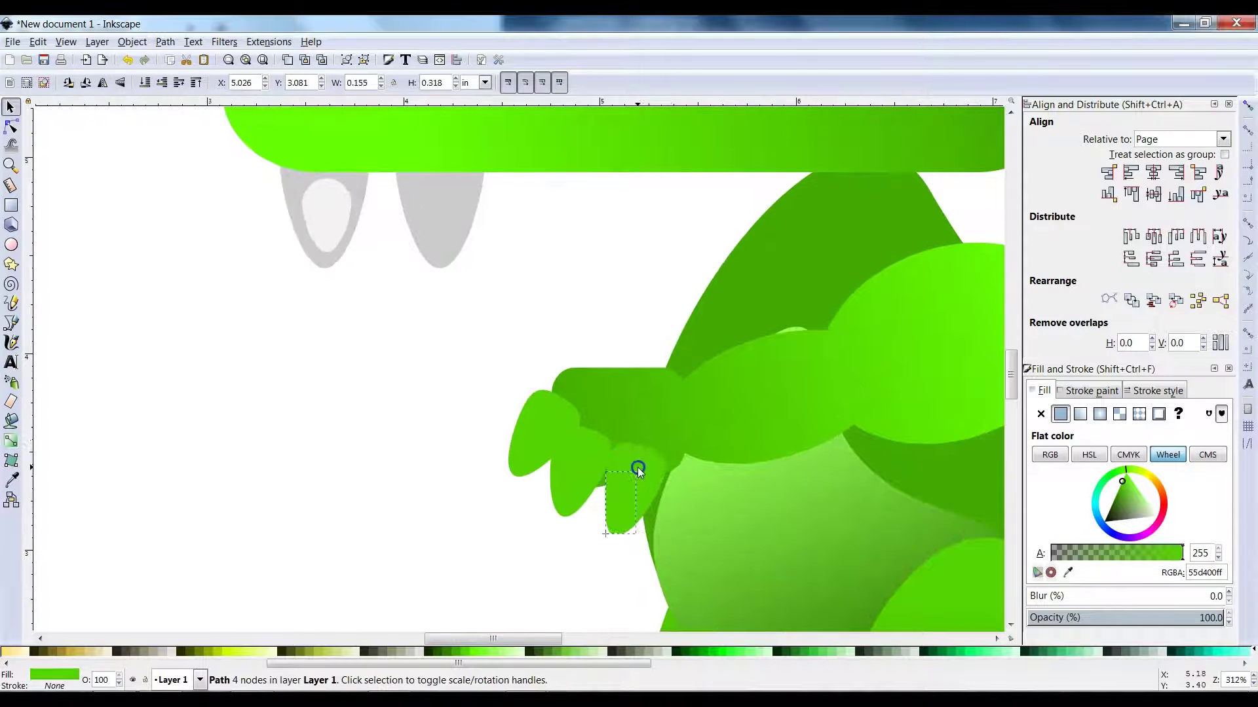
pyautogui.click(335, 653)
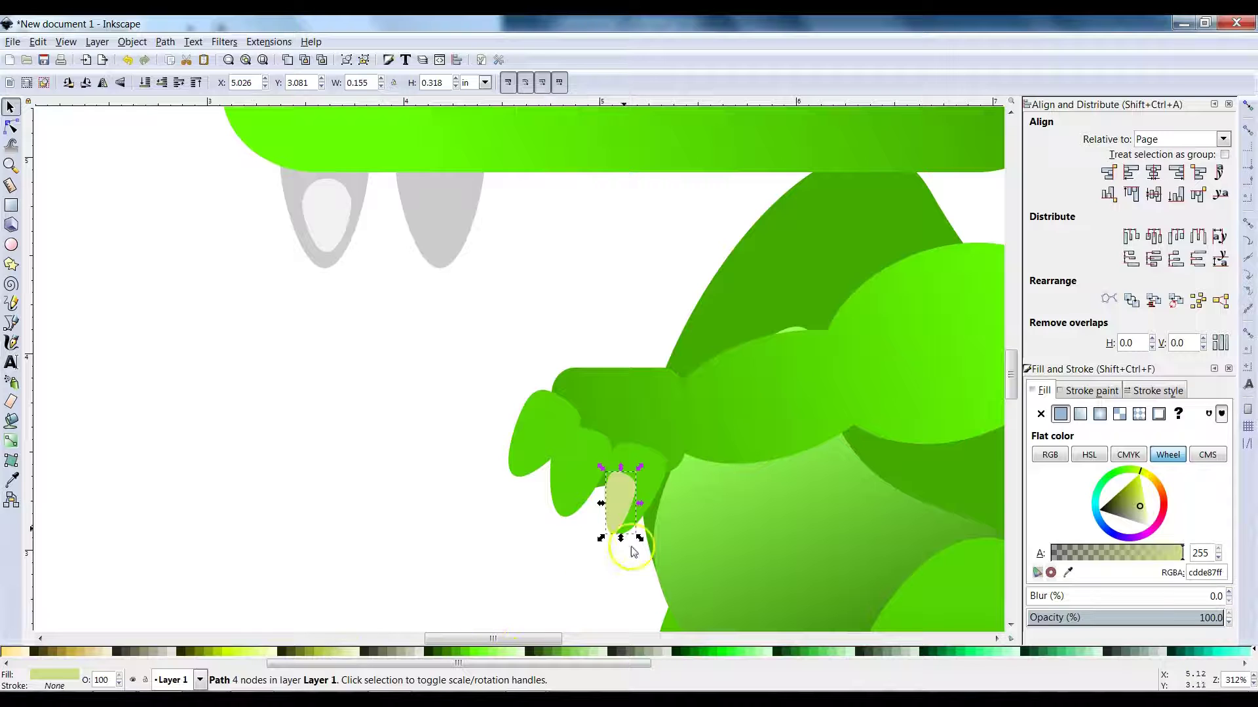
pyautogui.moveTo(619, 522); pyautogui.dragTo(567, 496)
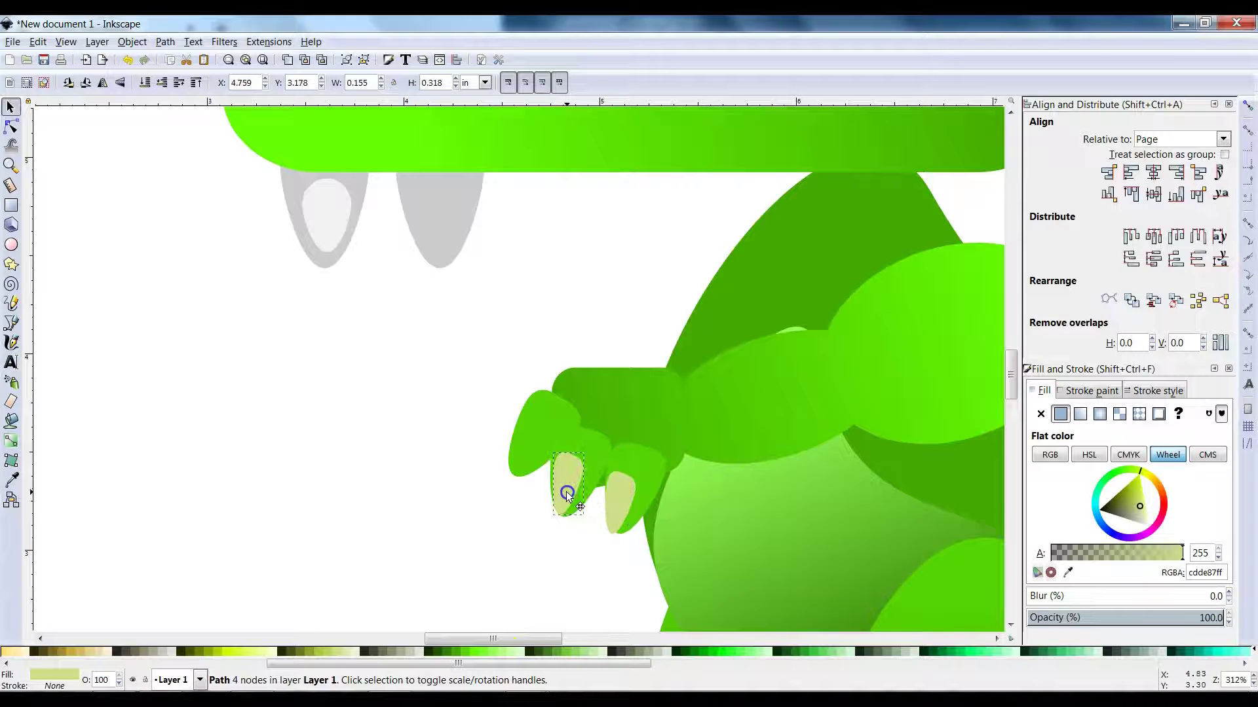
pyautogui.moveTo(527, 455); pyautogui.dragTo(524, 449)
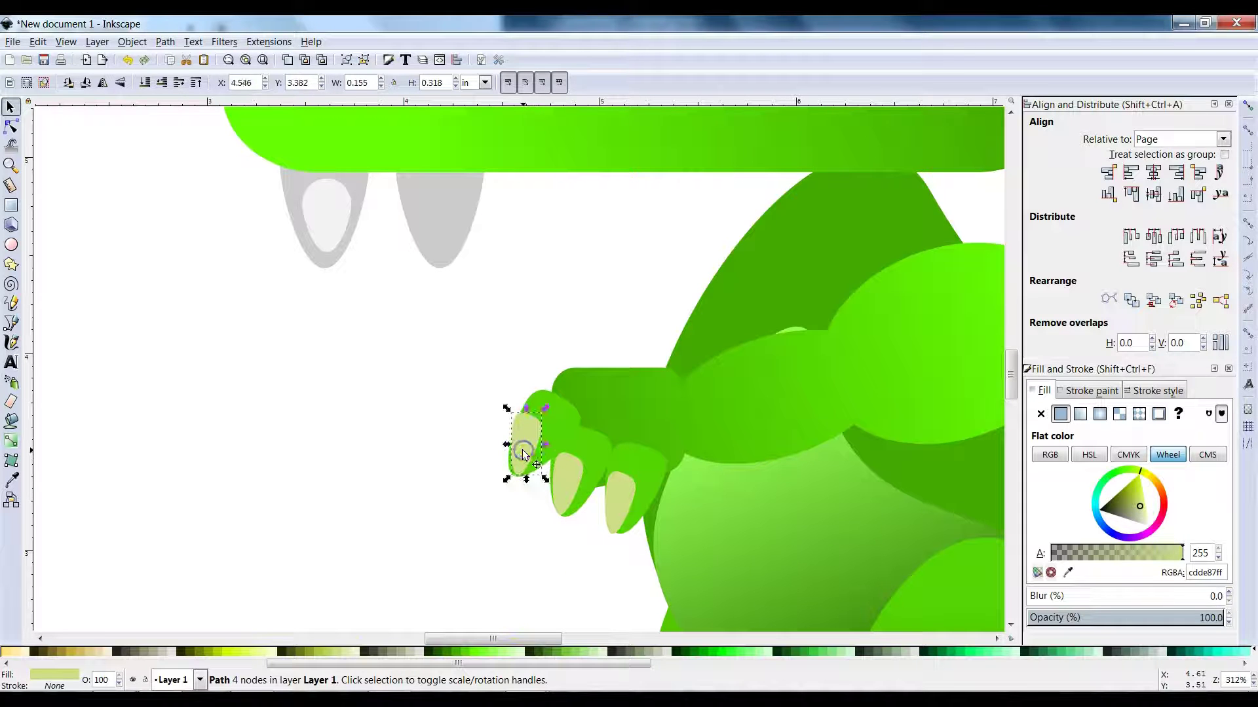
pyautogui.click(469, 433)
pyautogui.rightClick(540, 428)
pyautogui.click(476, 423)
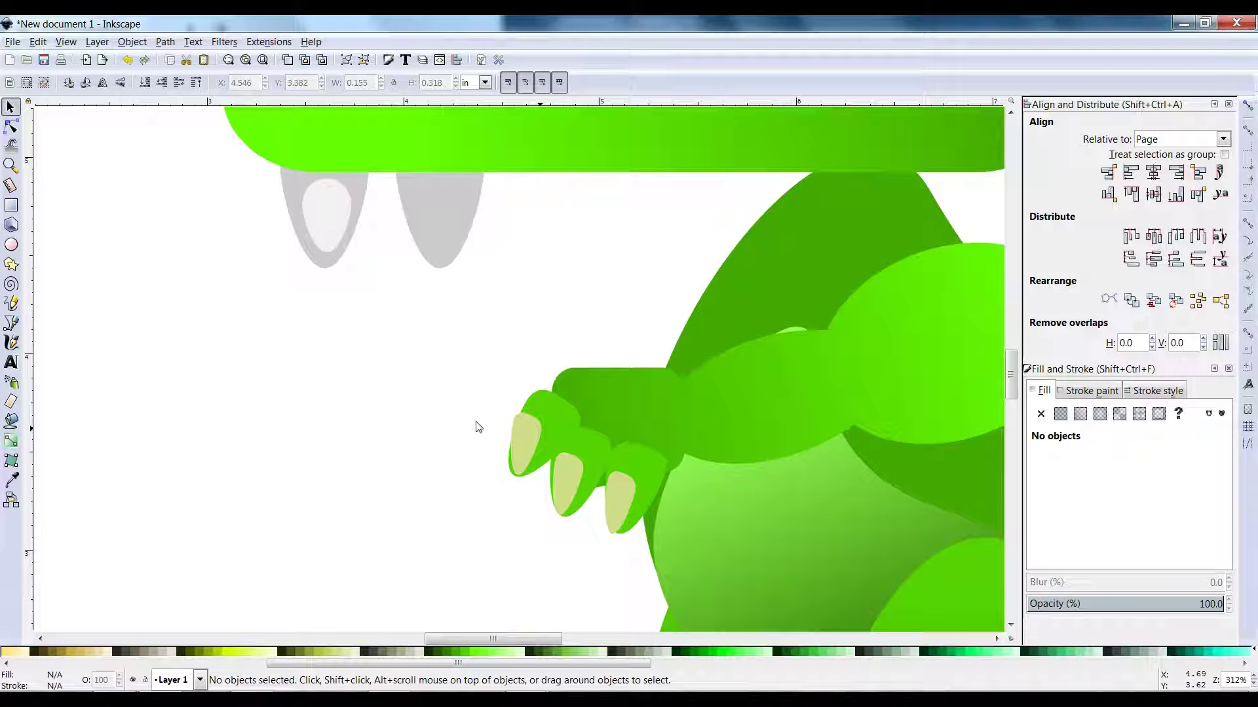
# Examine the arm and hand on the dinosaur and compare them with the tutorial's finished picture.
pyautogui.click(476, 429)
pyautogui.press('ctrl')
pyautogui.scroll(-4, 476, 430)
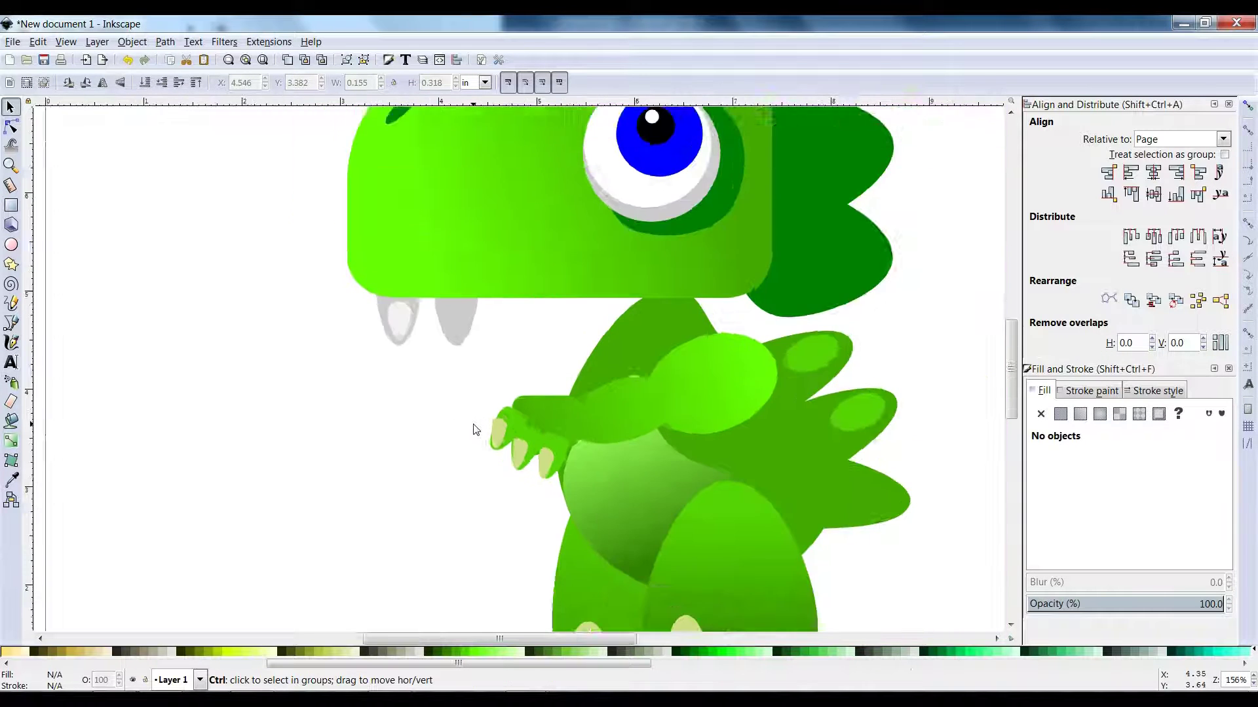
pyautogui.scroll(2, 476, 430)
pyautogui.scroll(-2, 475, 429)
pyautogui.scroll(3, 476, 430)
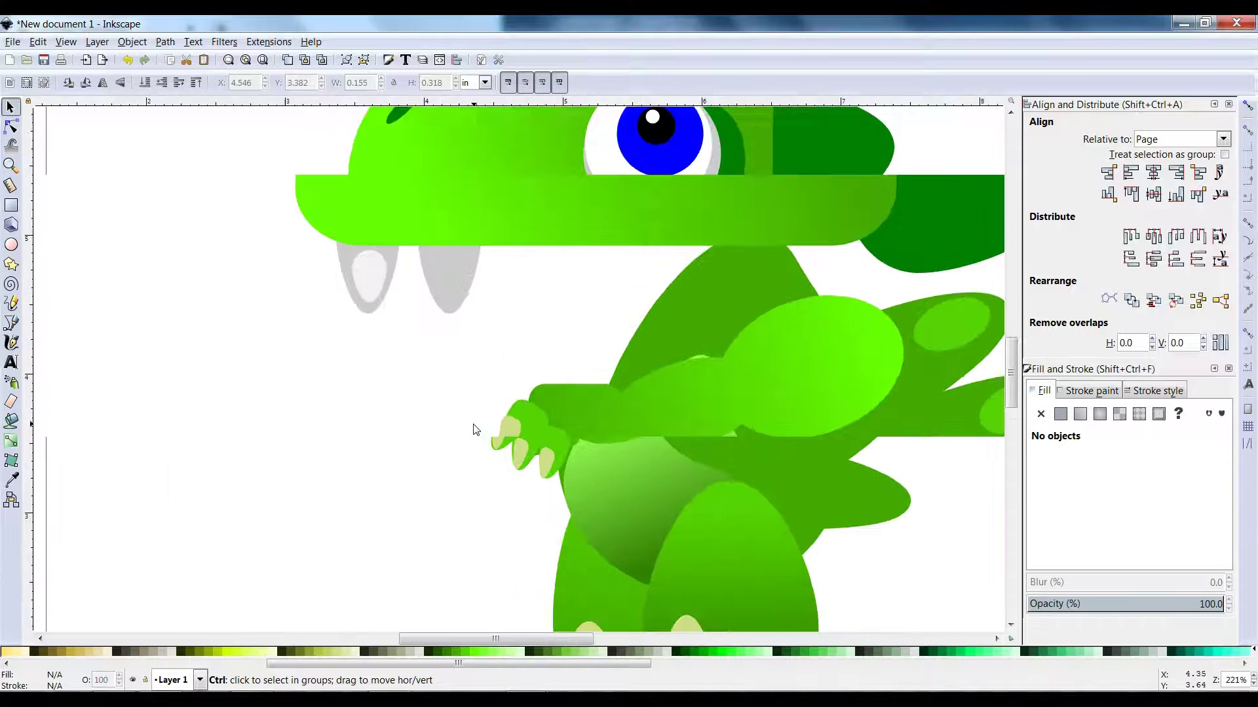
pyautogui.scroll(-1, 476, 429)
pyautogui.scroll(-1, 475, 430)
pyautogui.click(475, 430)
pyautogui.press('alt')
pyautogui.hotkey('alt', 'Tab')
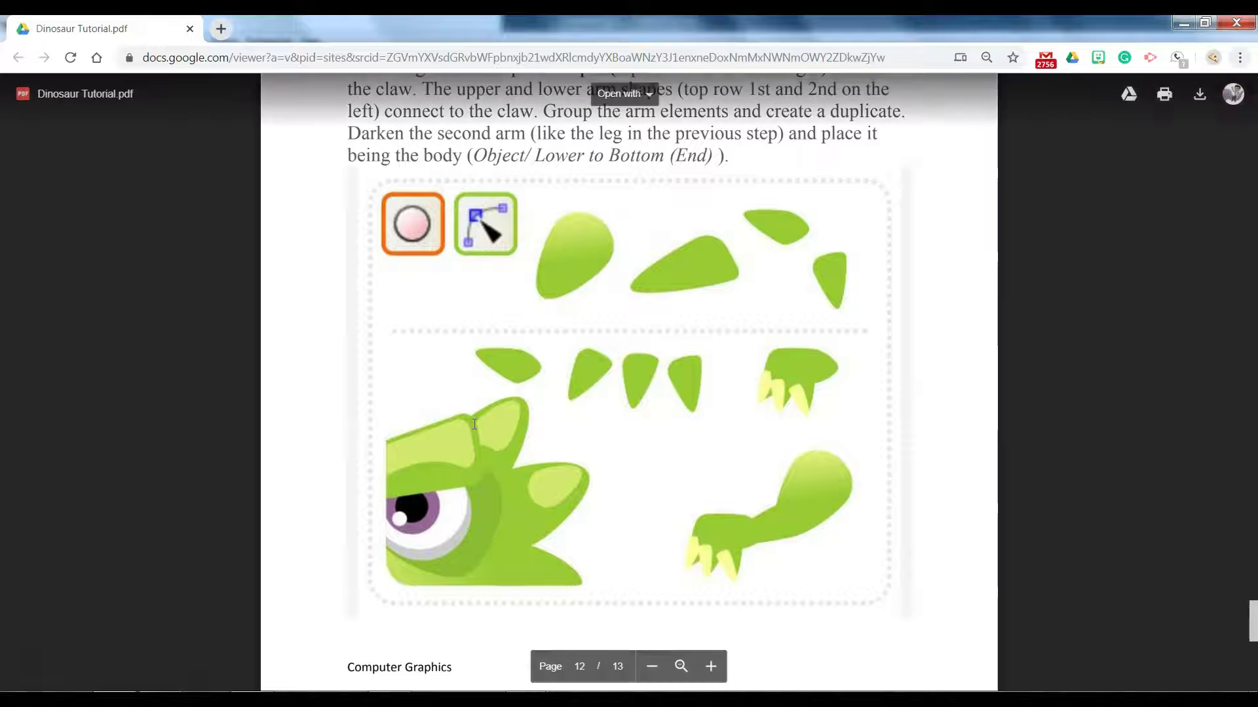
pyautogui.scroll(-6, 659, 450)
pyautogui.scroll(-5, 659, 450)
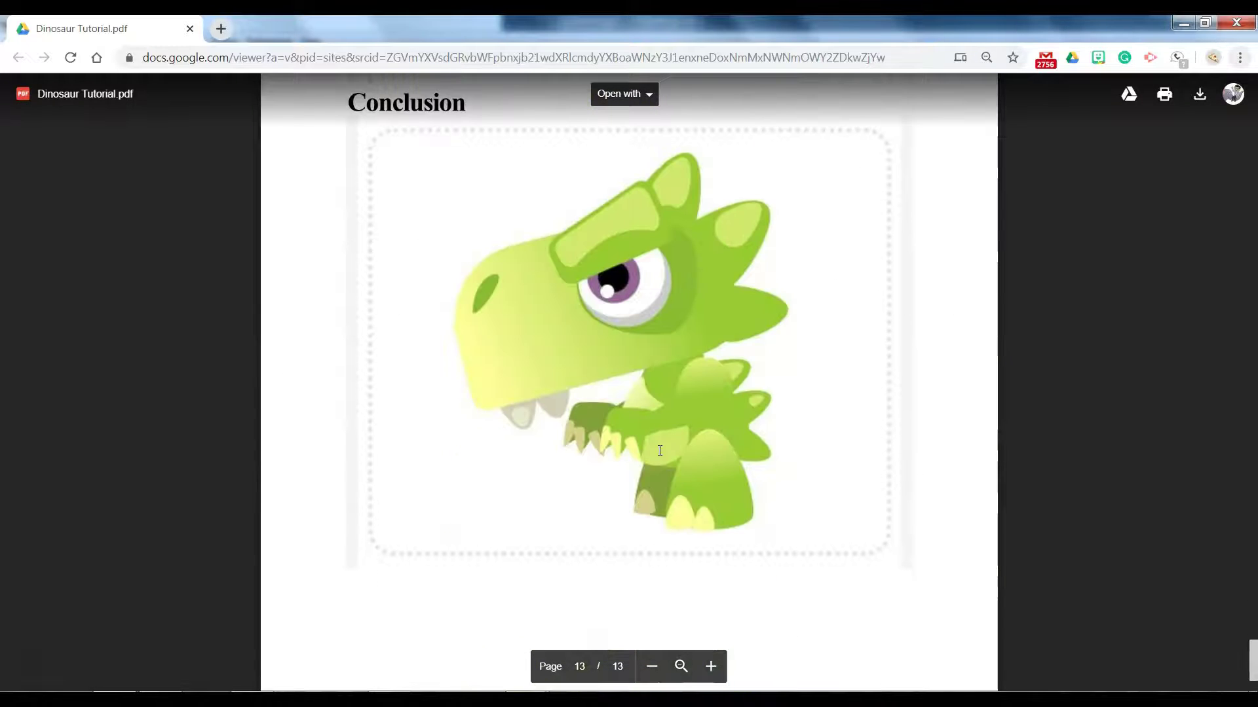
pyautogui.hotkey('alt', 'Tab')
# Group the arm with its three fingers and three claws, and place a duplicate of the group about 1.2 in further forward.
pyautogui.moveTo(467, 402); pyautogui.dragTo(548, 489)
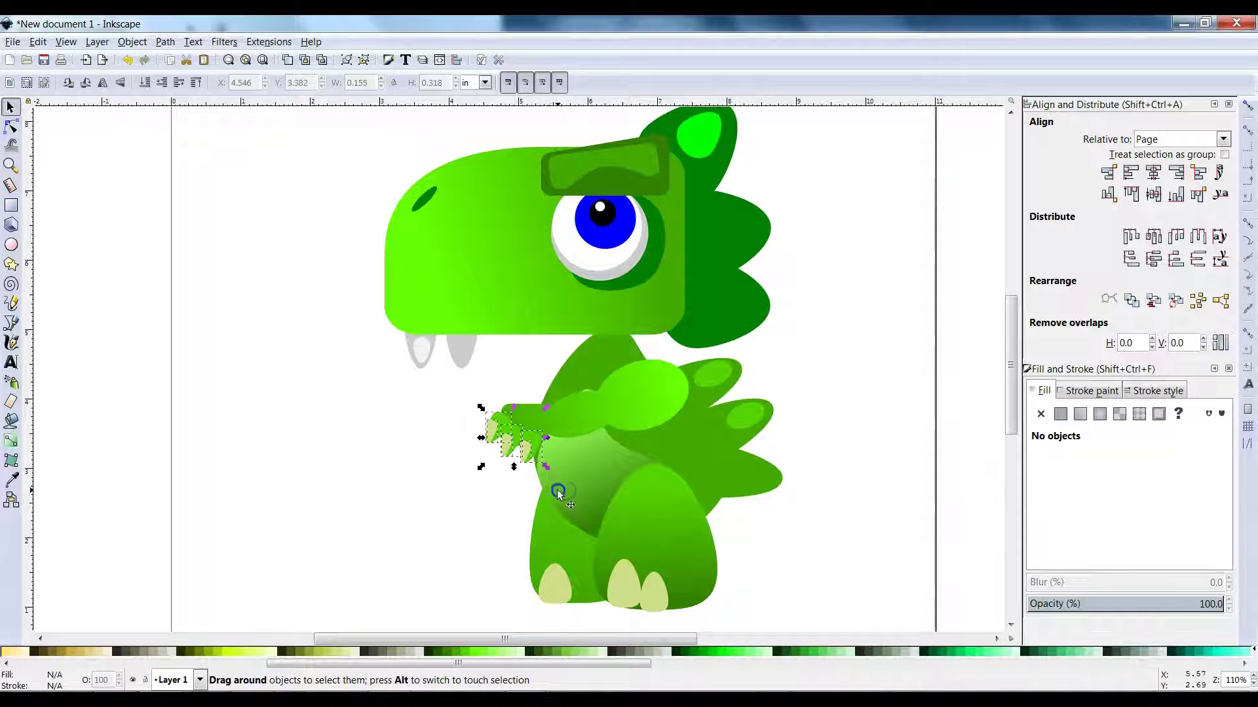
pyautogui.keyDown('shift'); pyautogui.click(566, 416); pyautogui.keyUp('shift')
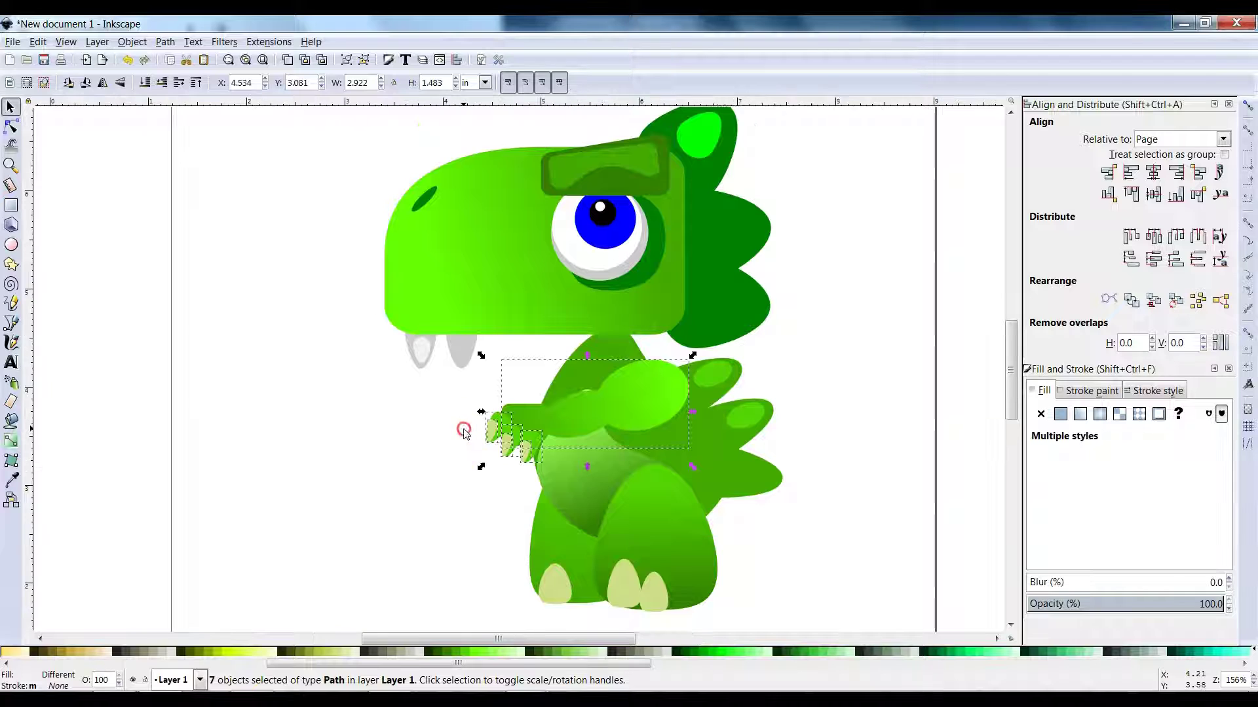
pyautogui.keyDown('ctrl'); pyautogui.scroll(1, 462, 431); pyautogui.keyUp('ctrl')
pyautogui.click(542, 450)
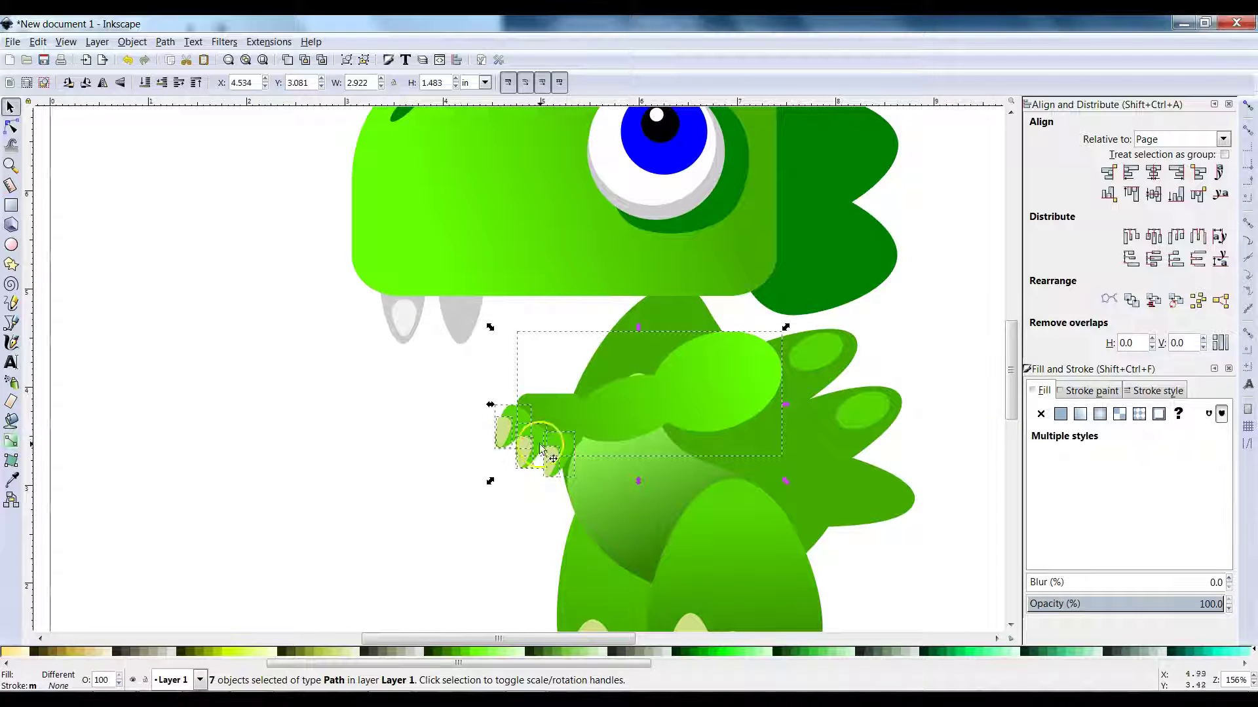
pyautogui.rightClick(598, 415)
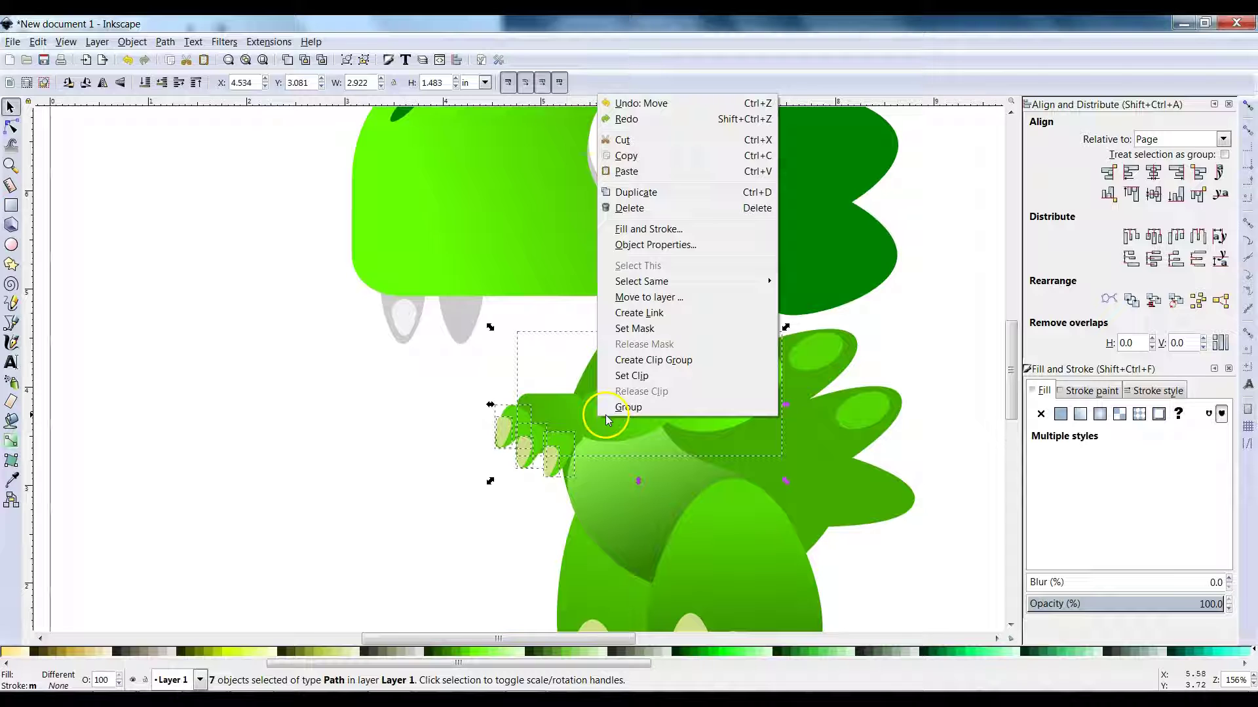
pyautogui.click(630, 407)
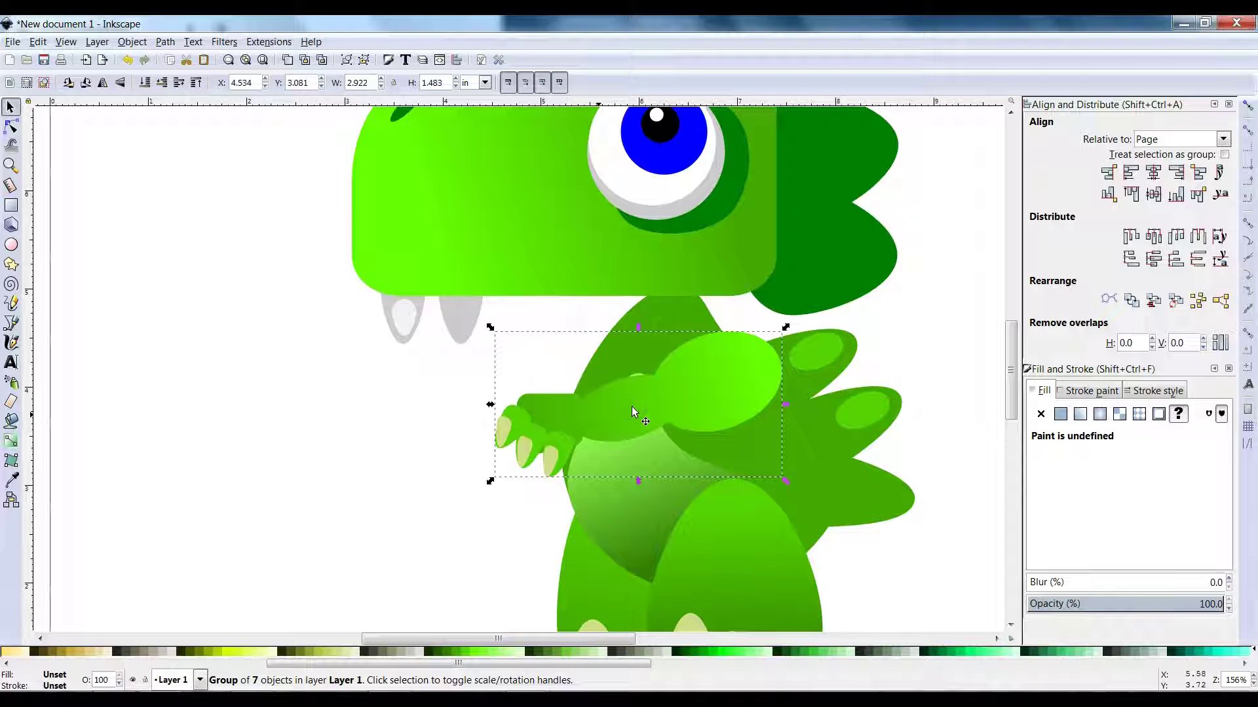
pyautogui.hotkey('ctrl', 'd')
pyautogui.moveTo(632, 406); pyautogui.dragTo(516, 406)
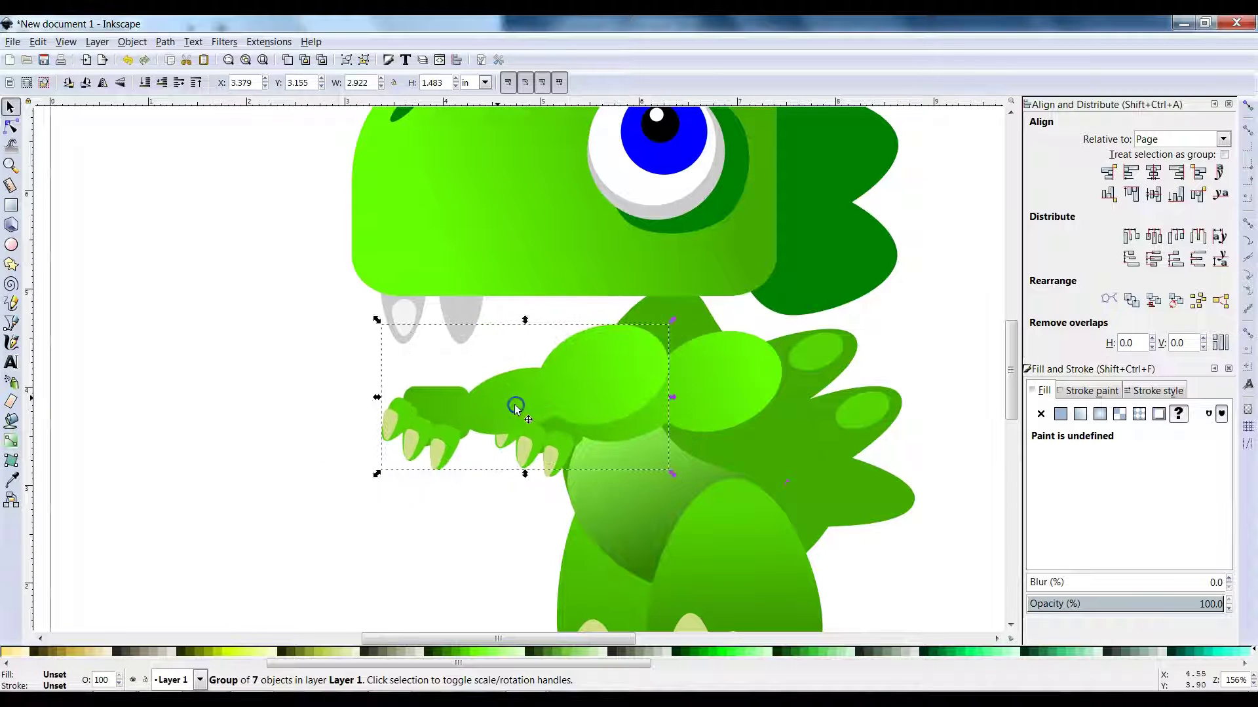
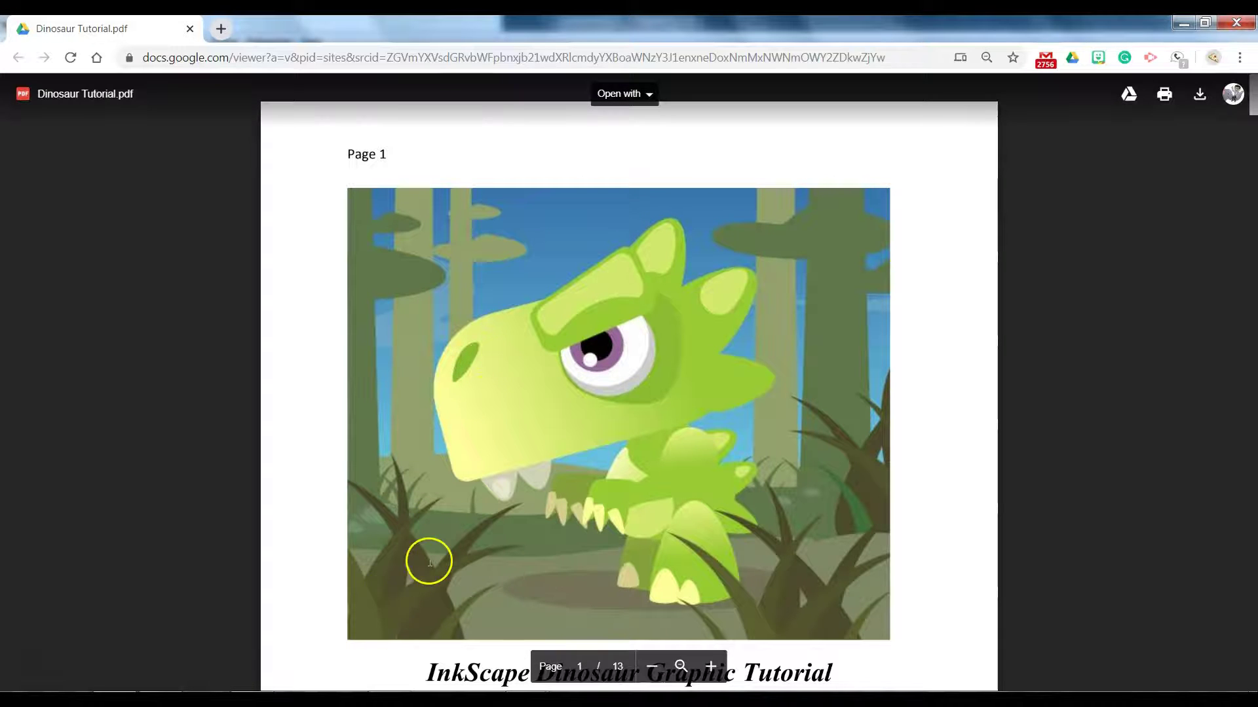
# Draw a closed three-point grass blade in front of the dinosaur and bend its long sides into curves, about 0.68 by 3.43 in.
pyautogui.hotkey('alt', 'Tab')
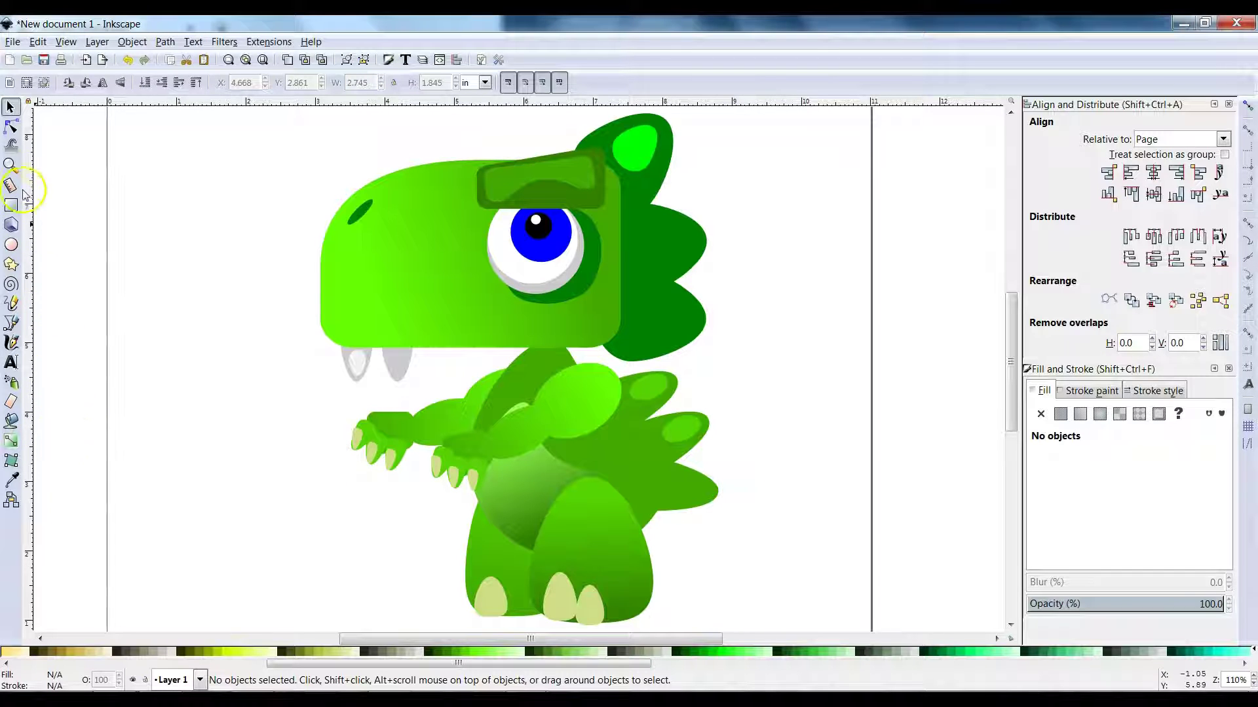
pyautogui.click(12, 330)
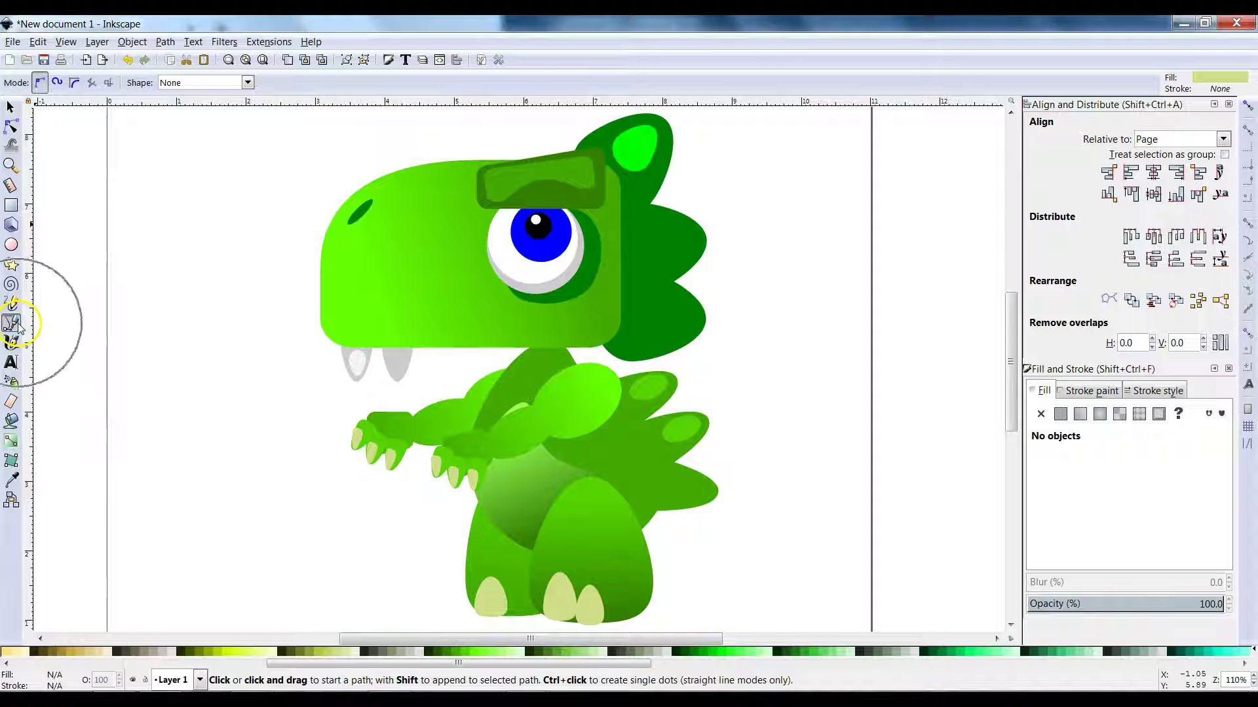
pyautogui.click(162, 542)
pyautogui.click(200, 324)
pyautogui.click(204, 561)
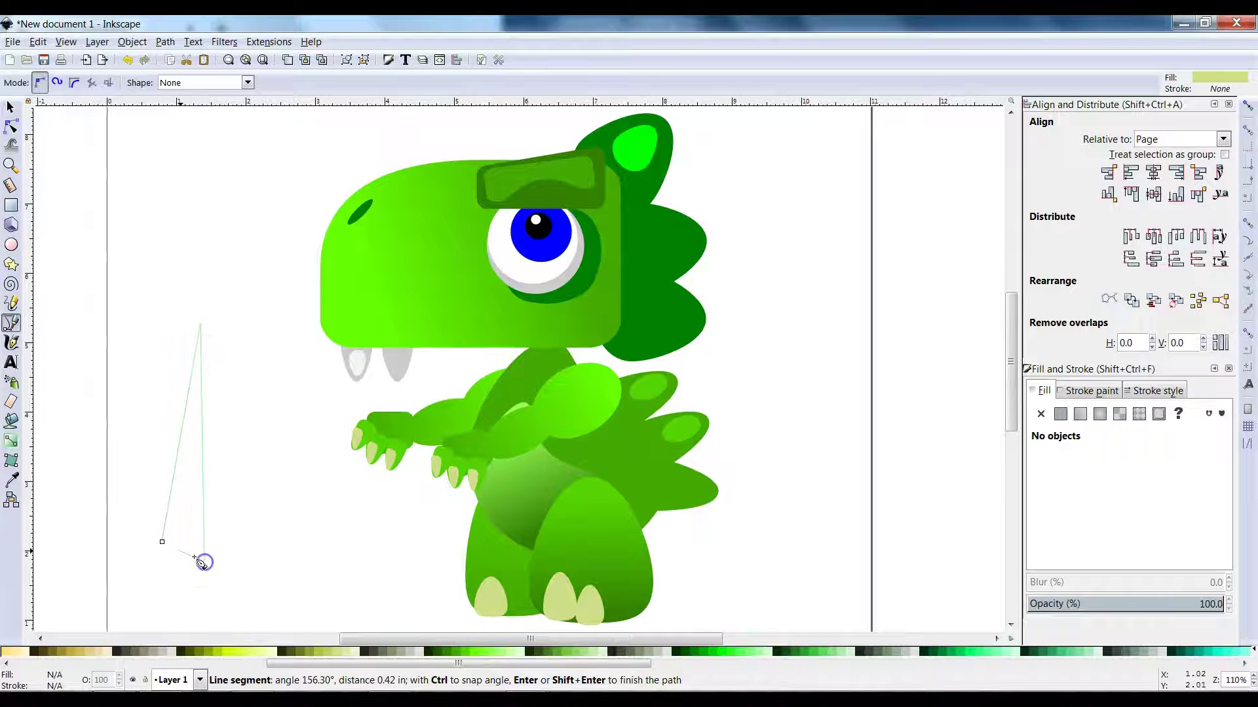
pyautogui.click(162, 542)
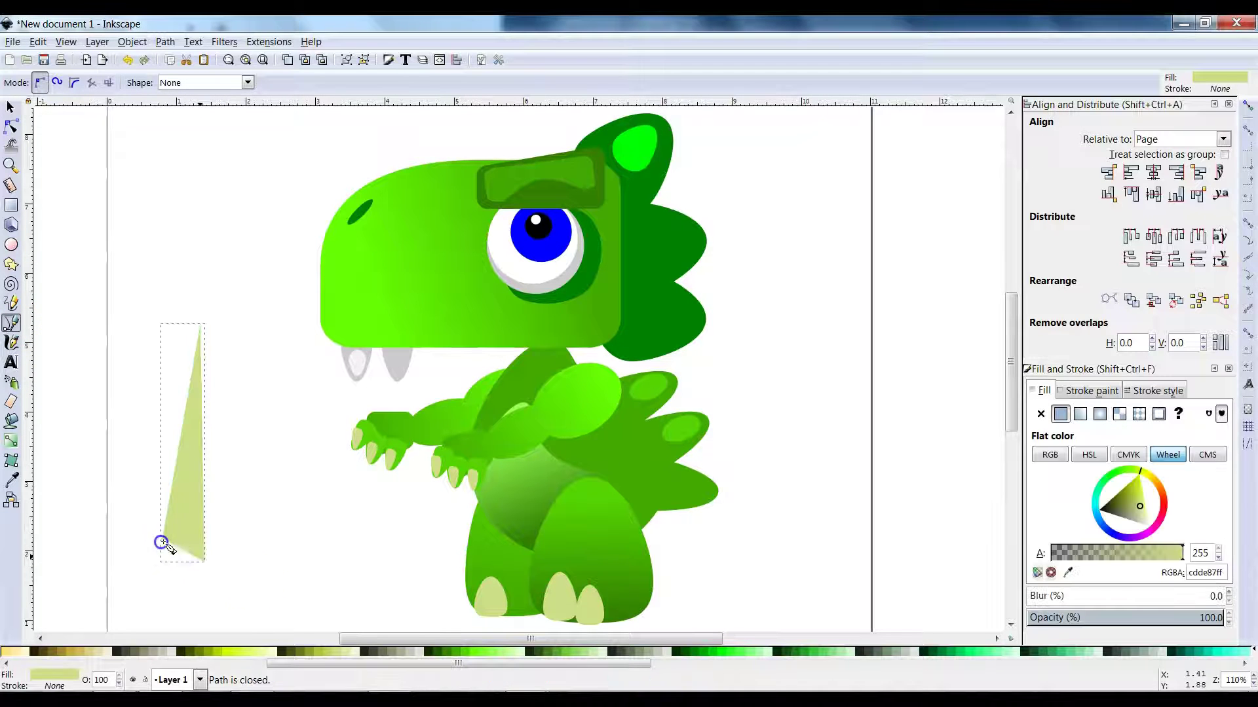
pyautogui.click(14, 130)
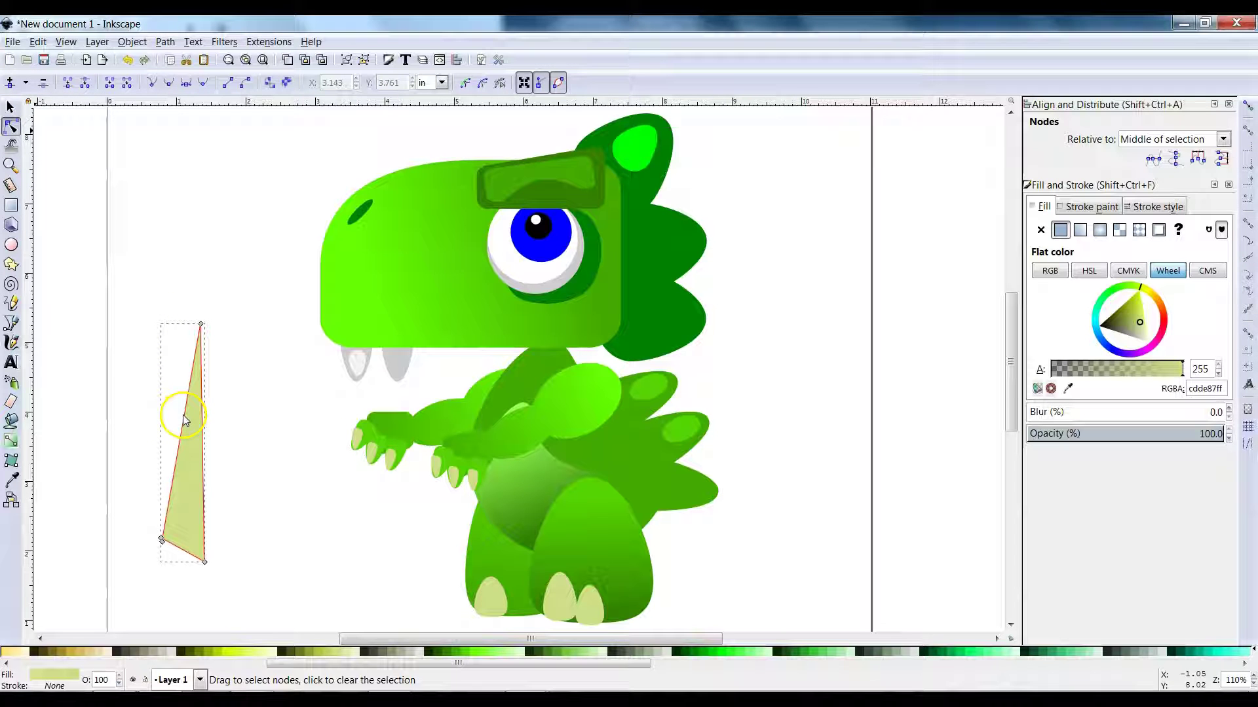
pyautogui.moveTo(180, 439)
pyautogui.mouseDown()
pyautogui.moveTo(163, 439)
pyautogui.moveTo(185, 455)
pyautogui.moveTo(174, 458)
pyautogui.mouseUp()
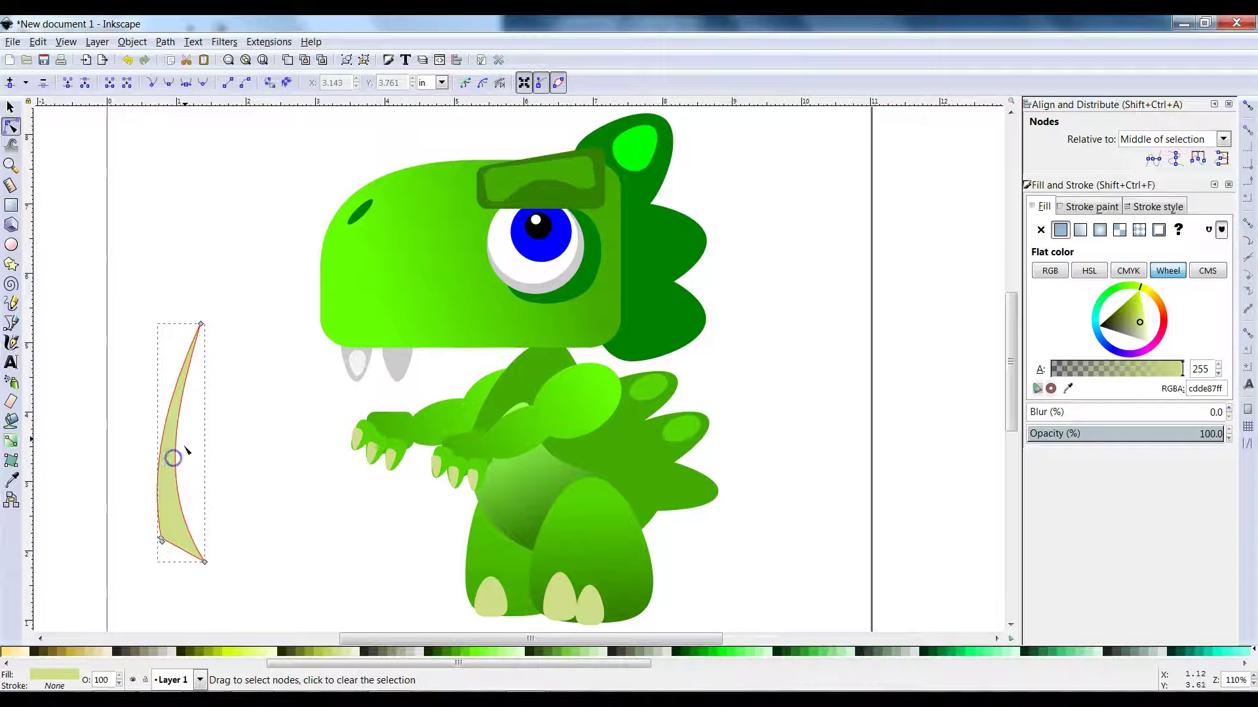
# Move the grass blade down near the page's lower edge, fill it with #668000, and duplicate it.
pyautogui.click(9, 106)
pyautogui.moveTo(176, 554); pyautogui.dragTo(184, 600)
pyautogui.scroll(-5, 244, 393)
pyautogui.moveTo(183, 451)
pyautogui.mouseDown()
pyautogui.moveTo(251, 486)
pyautogui.moveTo(219, 454)
pyautogui.moveTo(174, 449)
pyautogui.mouseUp()
pyautogui.click(198, 650)
pyautogui.hotkey('ctrl', 'd')
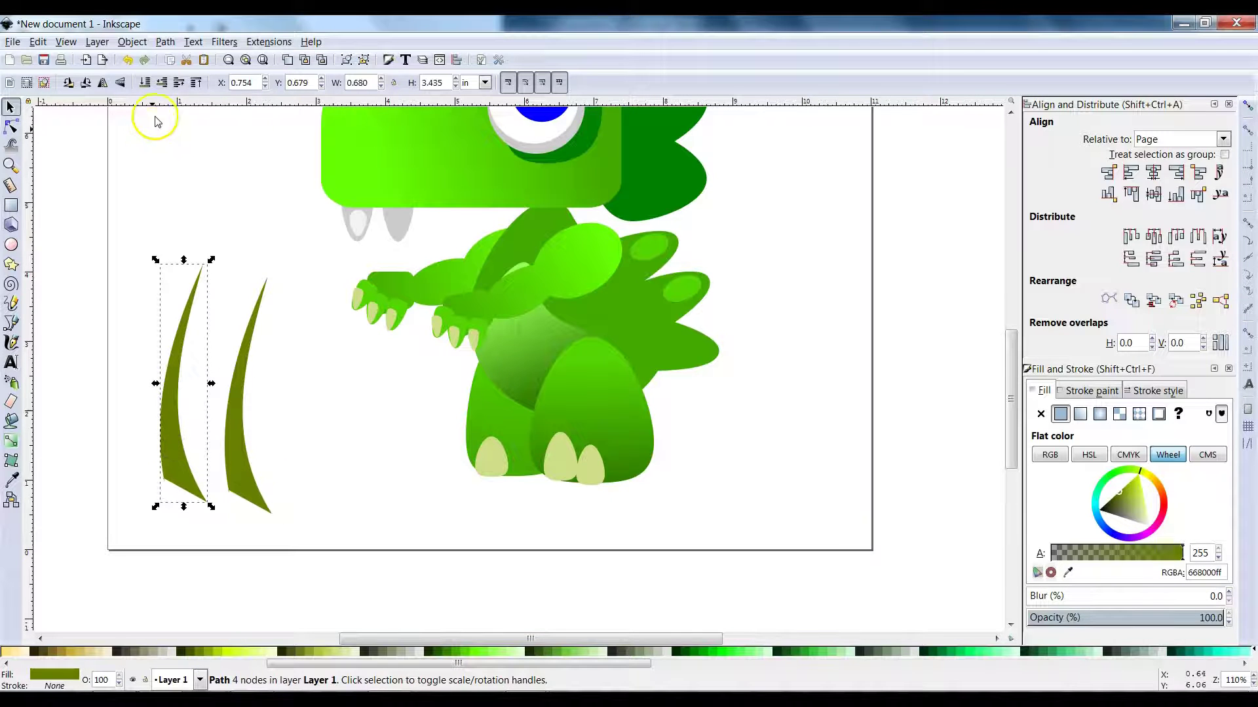
# Mirror the duplicate blade horizontally and place it against the left side of the original blade.
pyautogui.click(102, 83)
pyautogui.click(218, 444)
pyautogui.moveTo(203, 467); pyautogui.dragTo(231, 490)
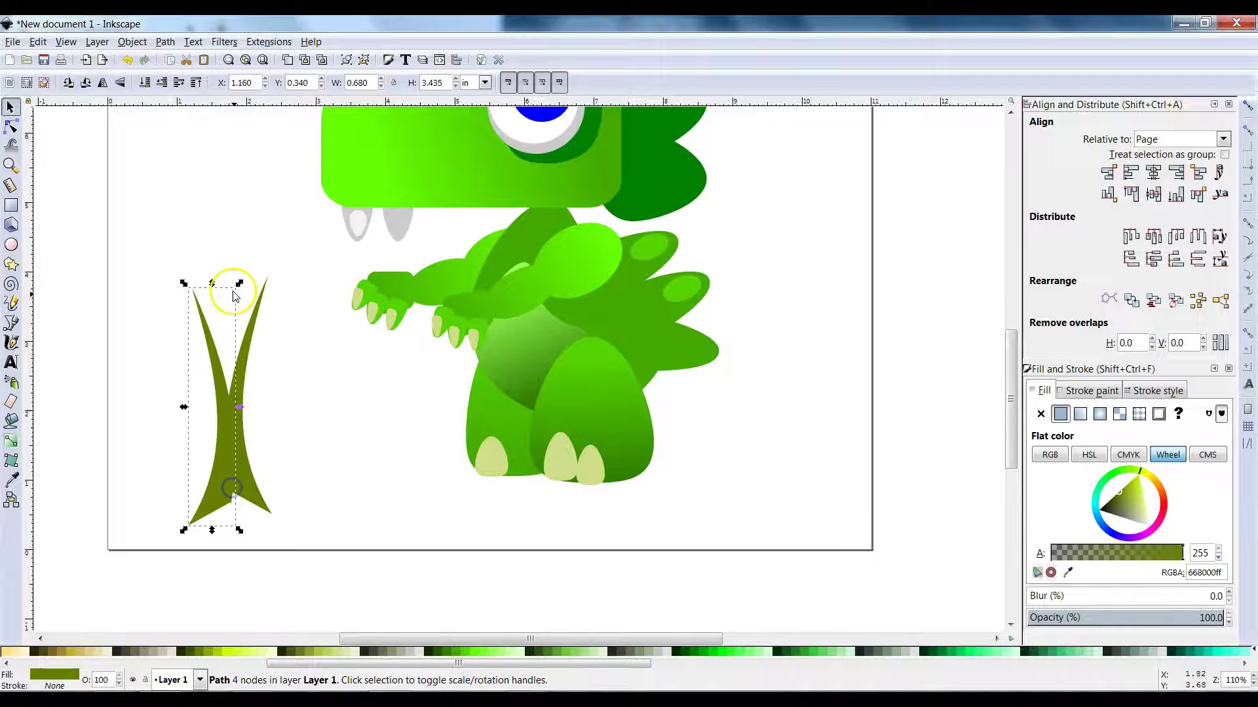
# Scale the mirrored blade down to about 0.53 by 2.66 in, fill it with #CCFF00, and check the tutorial's grass.
pyautogui.moveTo(238, 284); pyautogui.dragTo(228, 337)
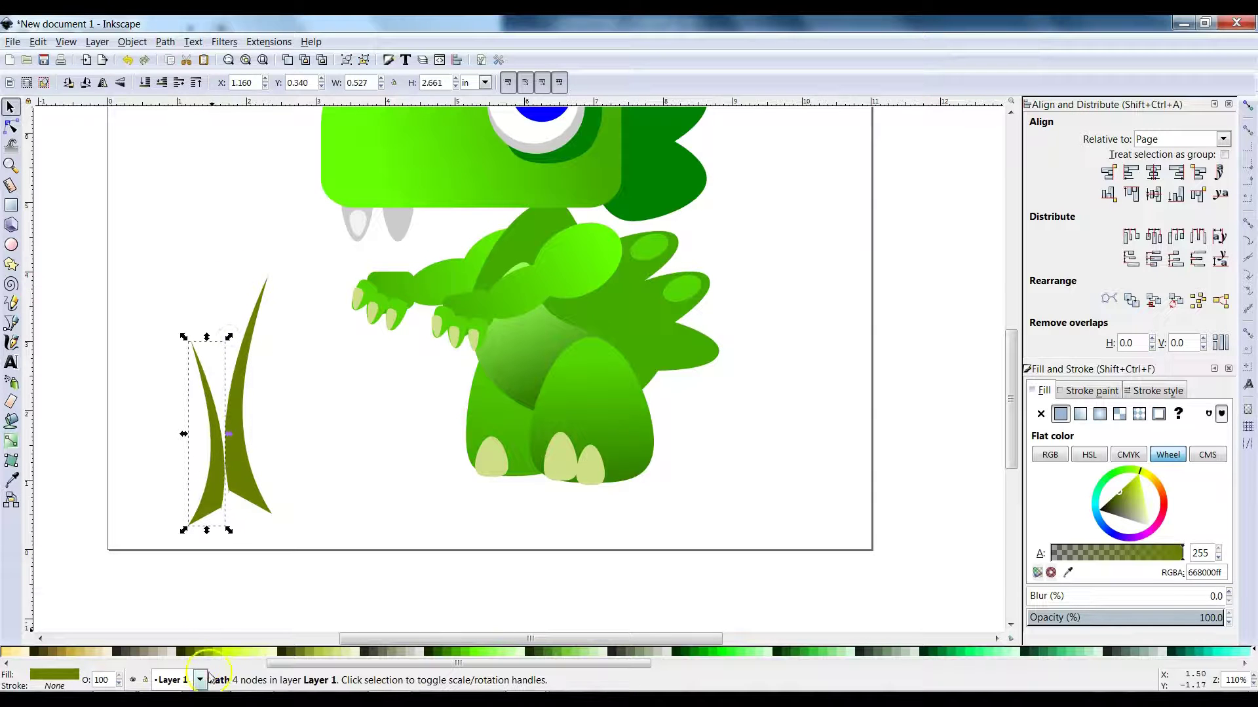
pyautogui.click(226, 650)
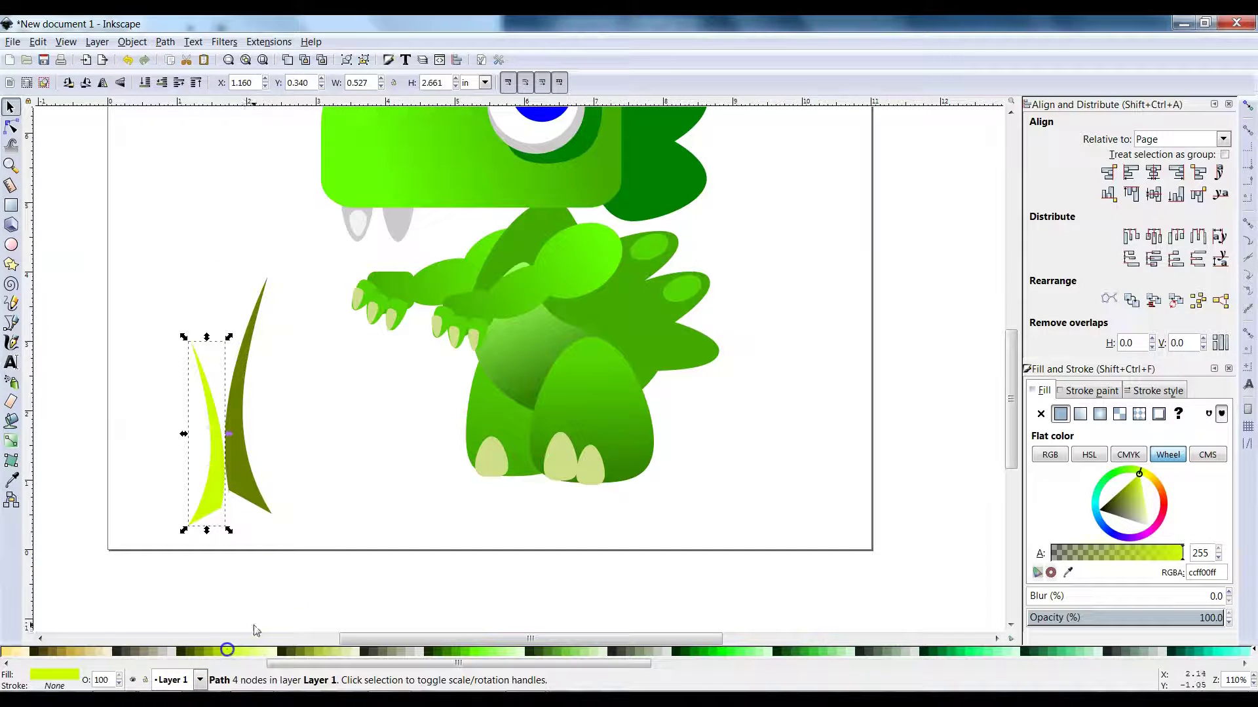
pyautogui.hotkey('alt', 'Tab')
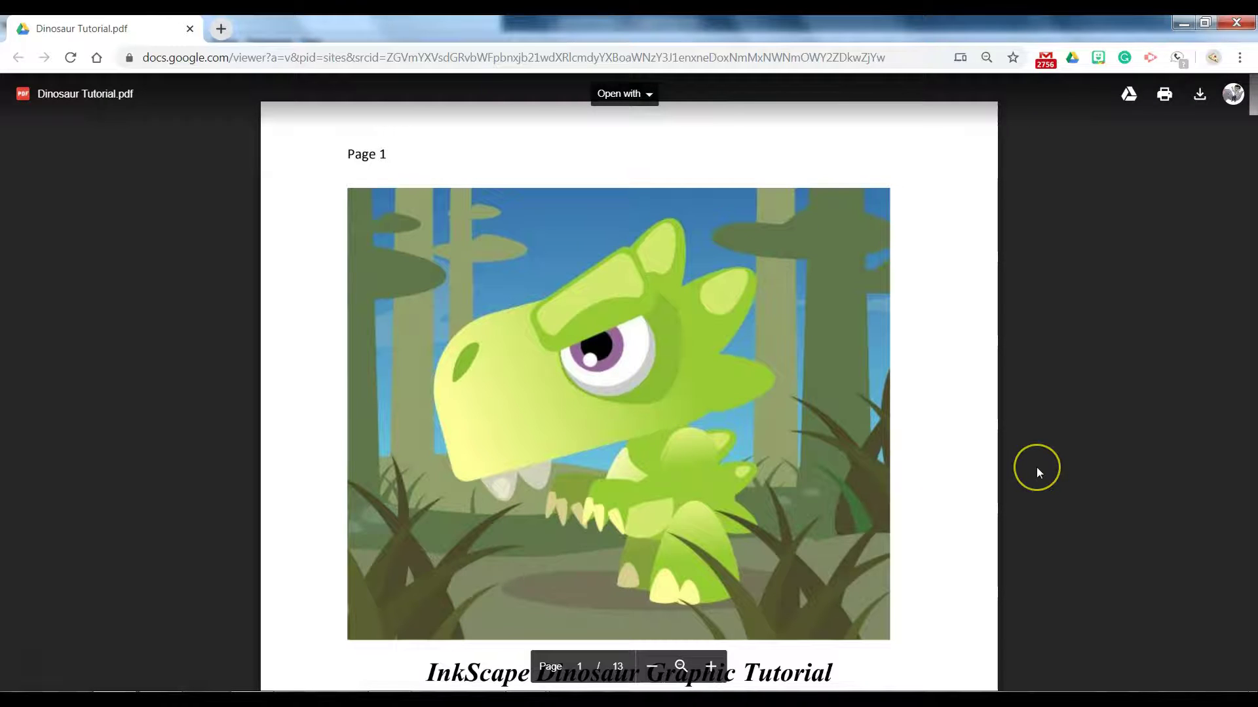